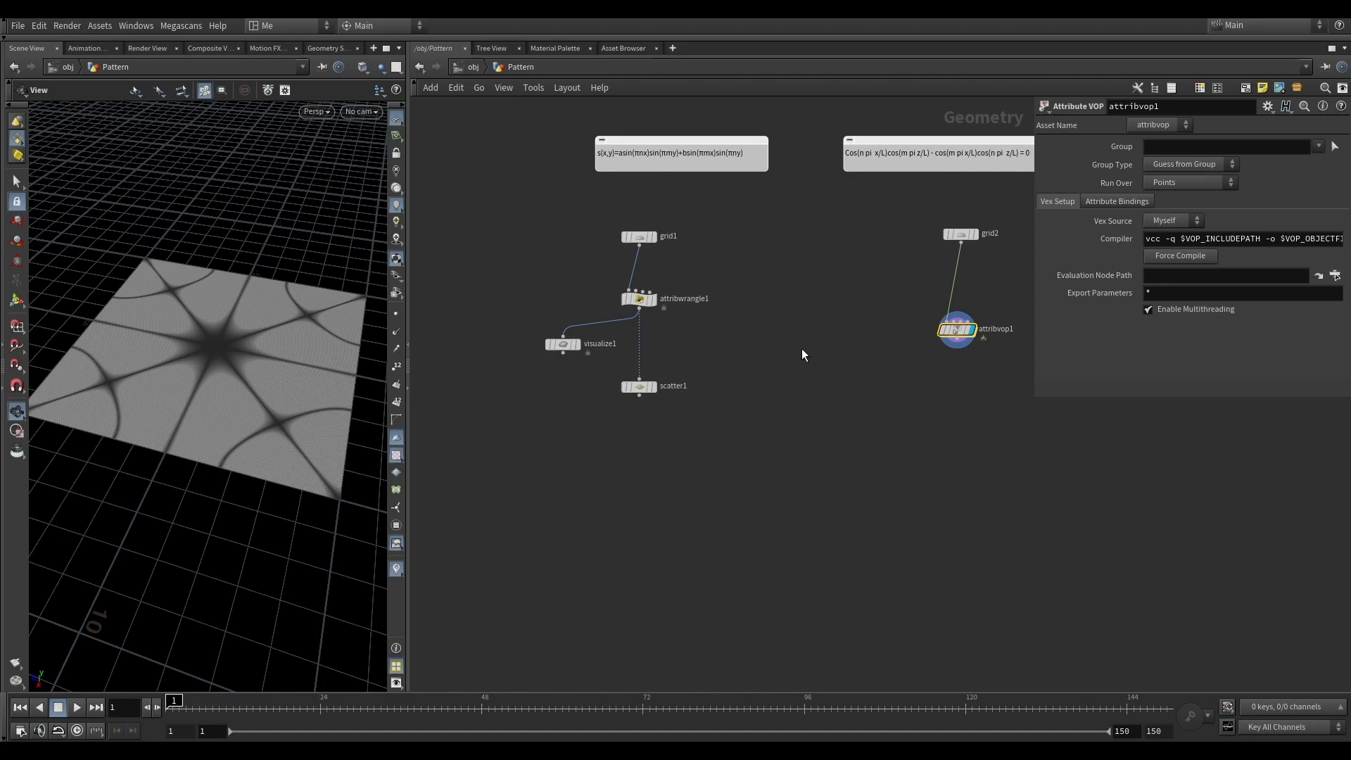
Add a Circle node in free space near the grid1 network and set its orientation to the ZX plane.
{"action": "middle_click_drag", "start_coordinate": [492, 242], "coordinate": [624, 230]}
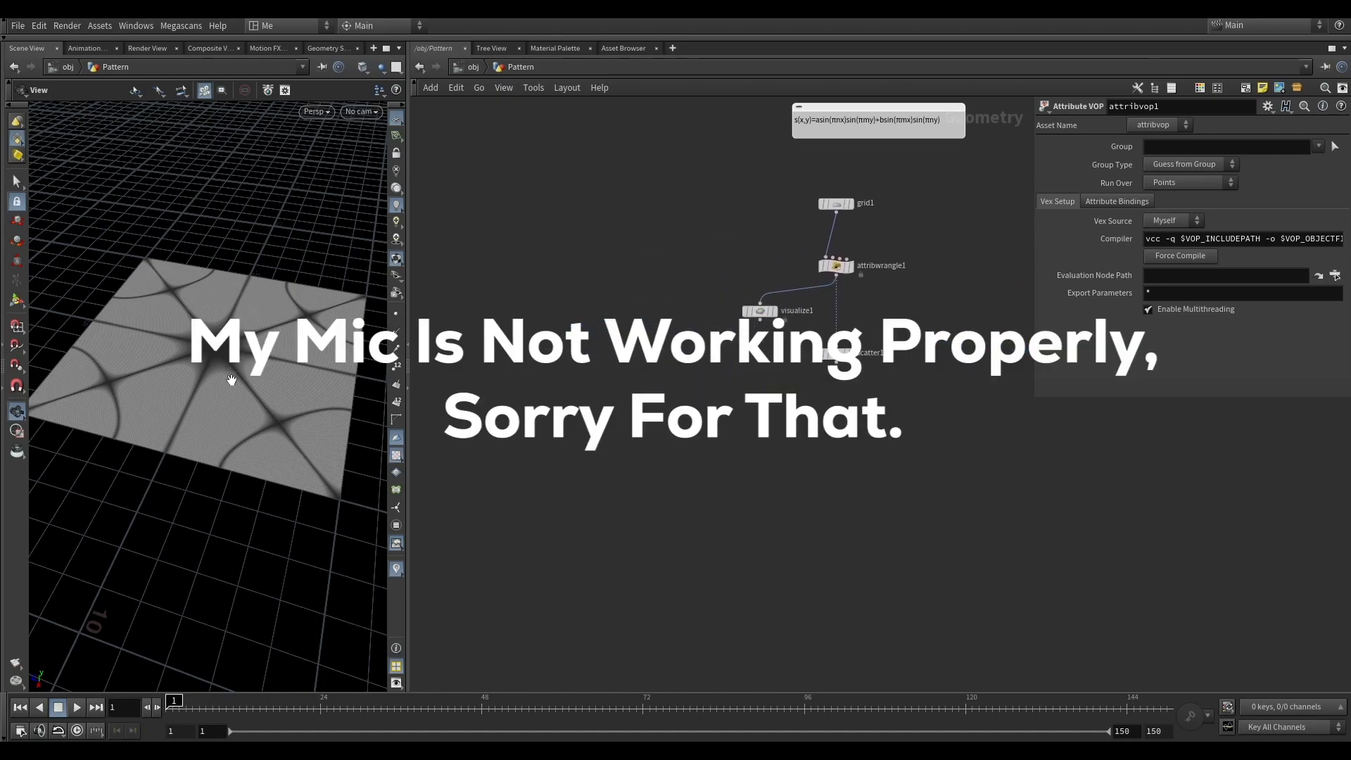
{"action": "middle_click_drag", "start_coordinate": [809, 357], "coordinate": [634, 295]}
{"action": "left_click_drag", "start_coordinate": [661, 294], "coordinate": [662, 277]}
{"action": "middle_click_drag", "start_coordinate": [504, 311], "coordinate": [708, 331]}
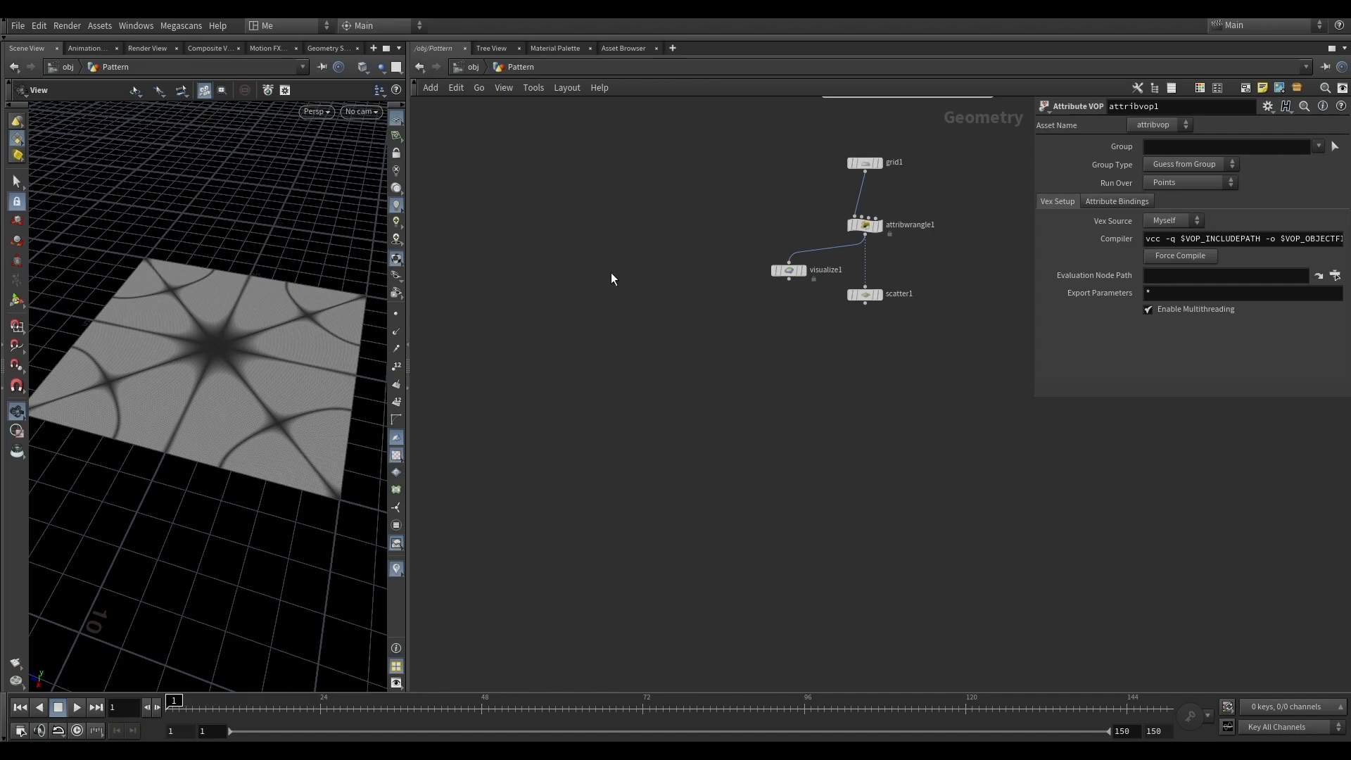
{"action": "key", "text": "Tab"}
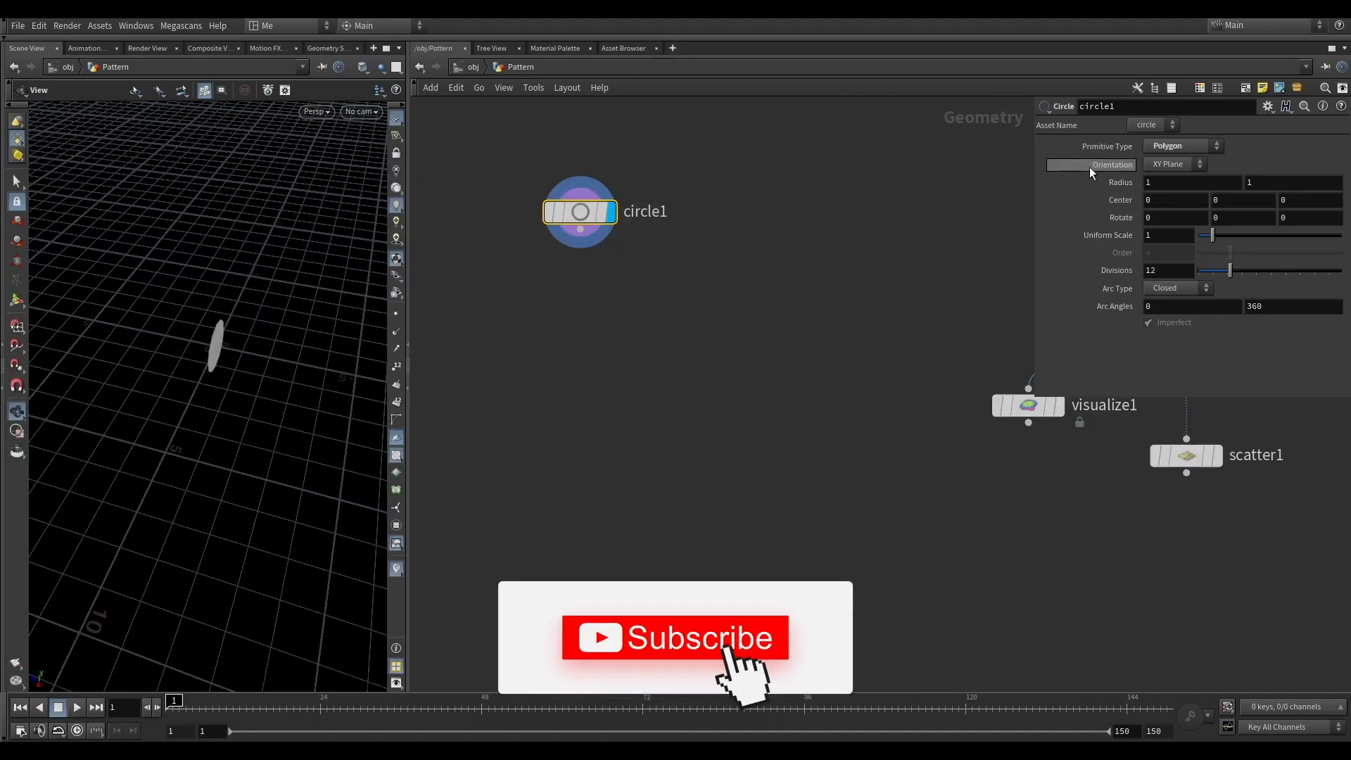
{"action": "left_click", "coordinate": [1175, 164]}
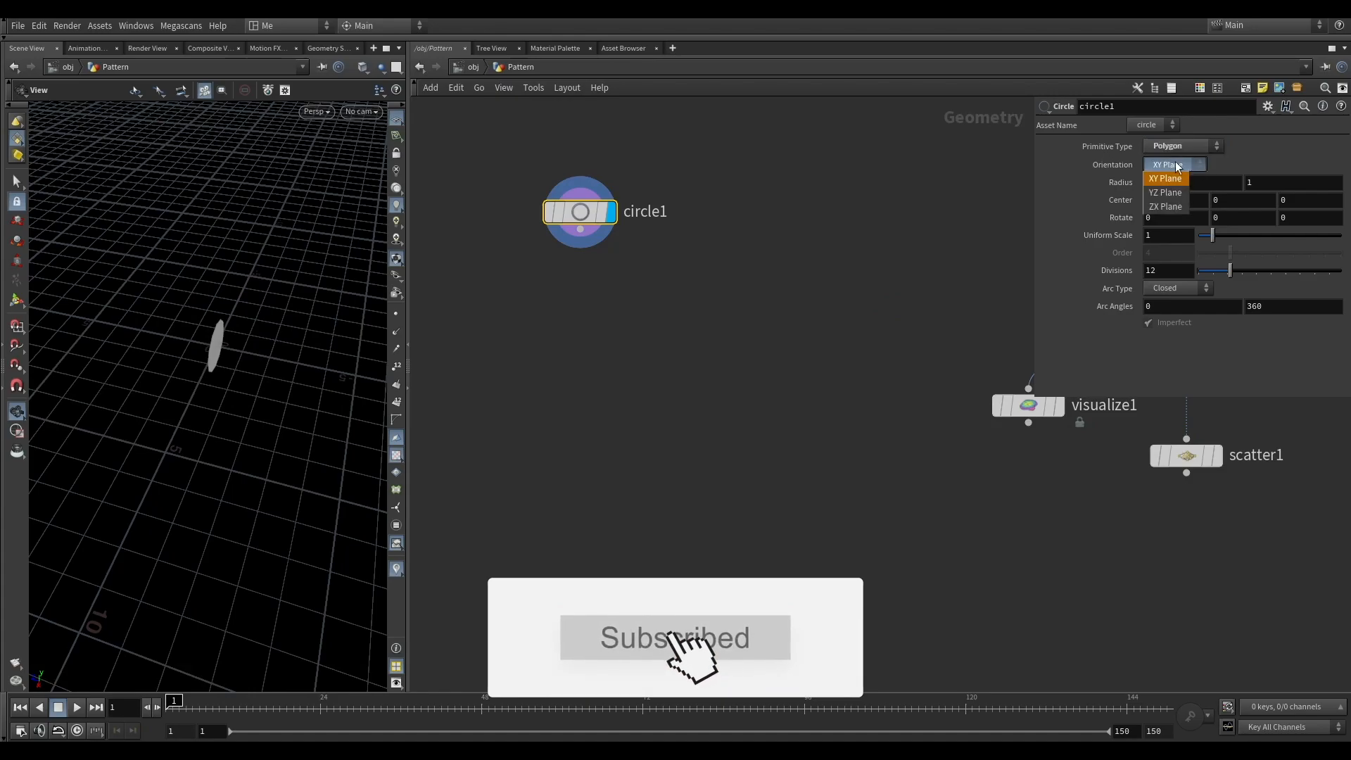
{"action": "left_click", "coordinate": [1165, 206]}
{"action": "left_click_drag", "start_coordinate": [314, 361], "coordinate": [246, 363]}
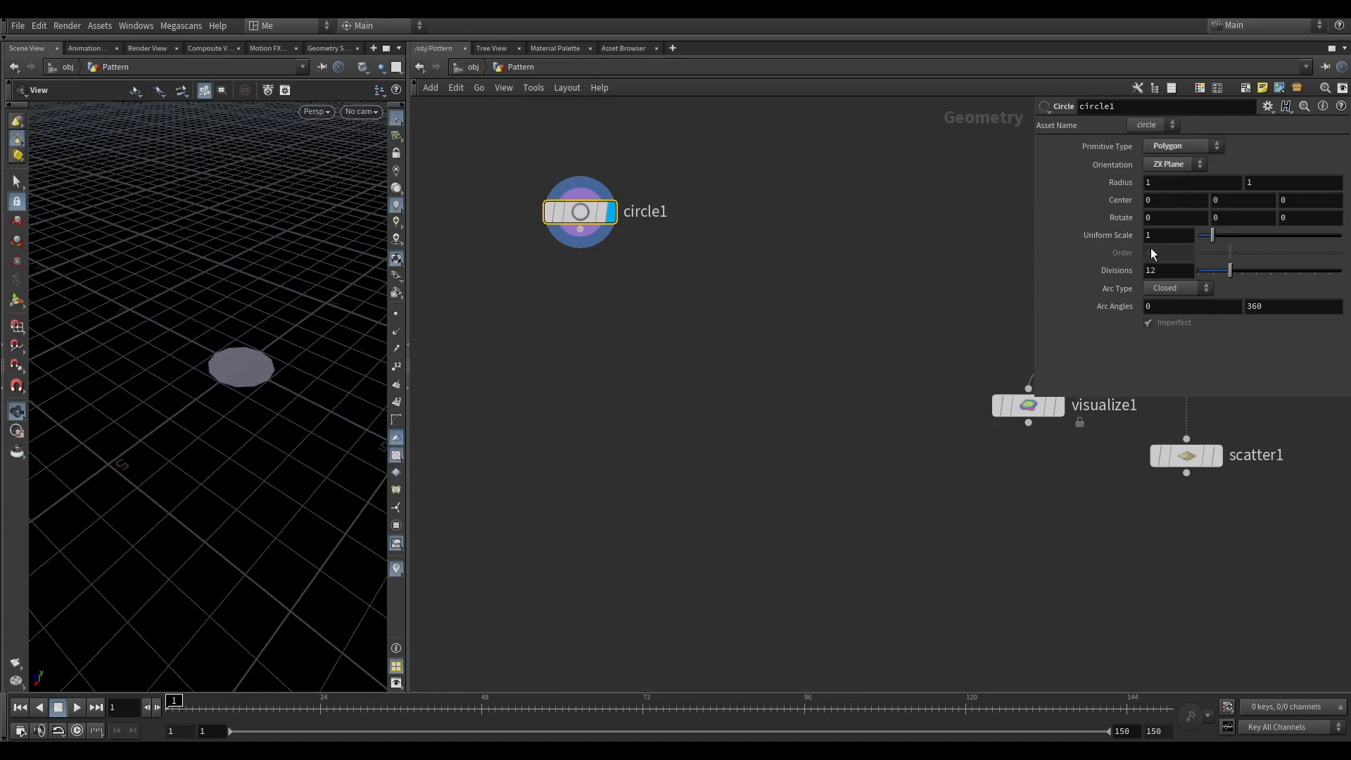
Set the circle's uniform scale to about 1.93.
{"action": "left_click", "coordinate": [1190, 235]}
{"action": "type", "text": "1.5"}
{"action": "key", "text": "Return"}
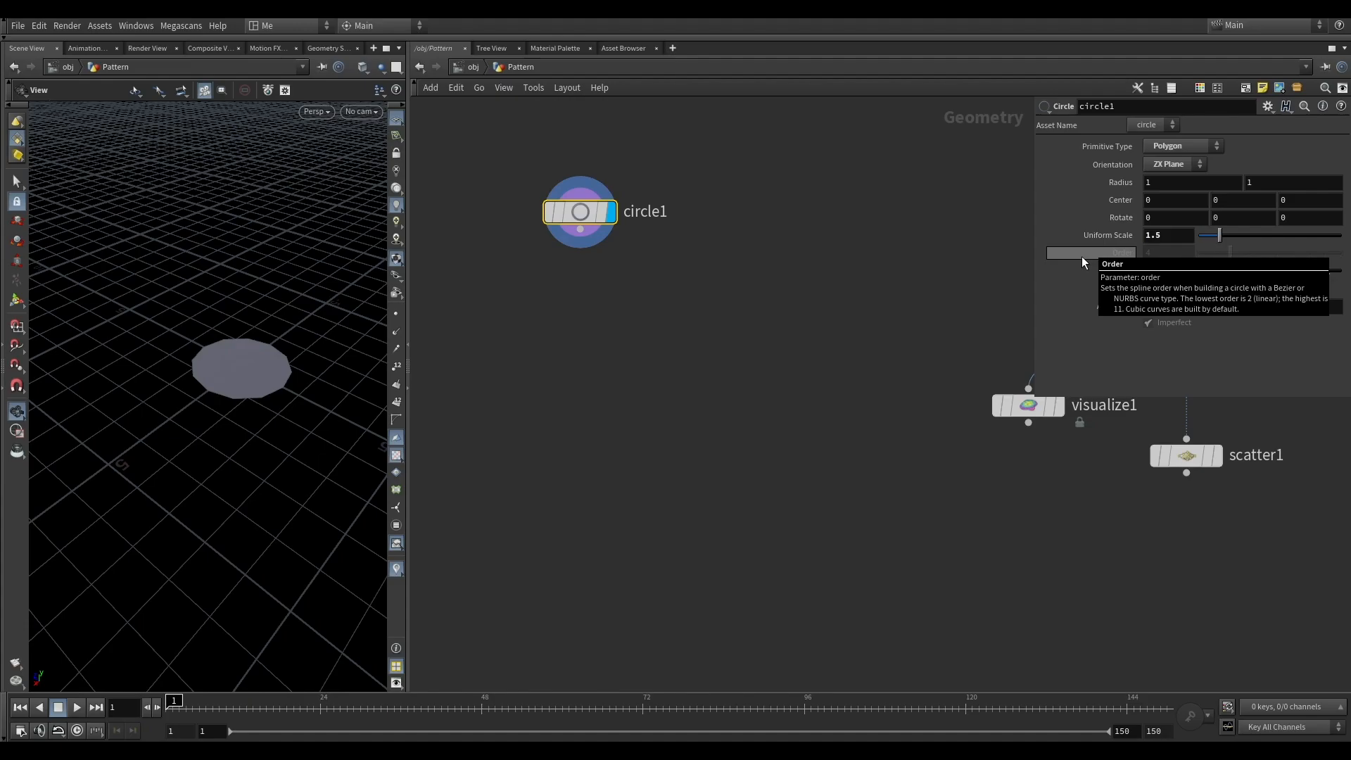
{"action": "left_click_drag", "start_coordinate": [1224, 238], "coordinate": [1227, 237]}
Show grid1 as a template with the circle and set the grid's size to 10 by 10.
{"action": "scroll", "coordinate": [935, 315], "scroll_direction": "down", "scroll_amount": 2}
{"action": "left_click", "coordinate": [976, 167]}
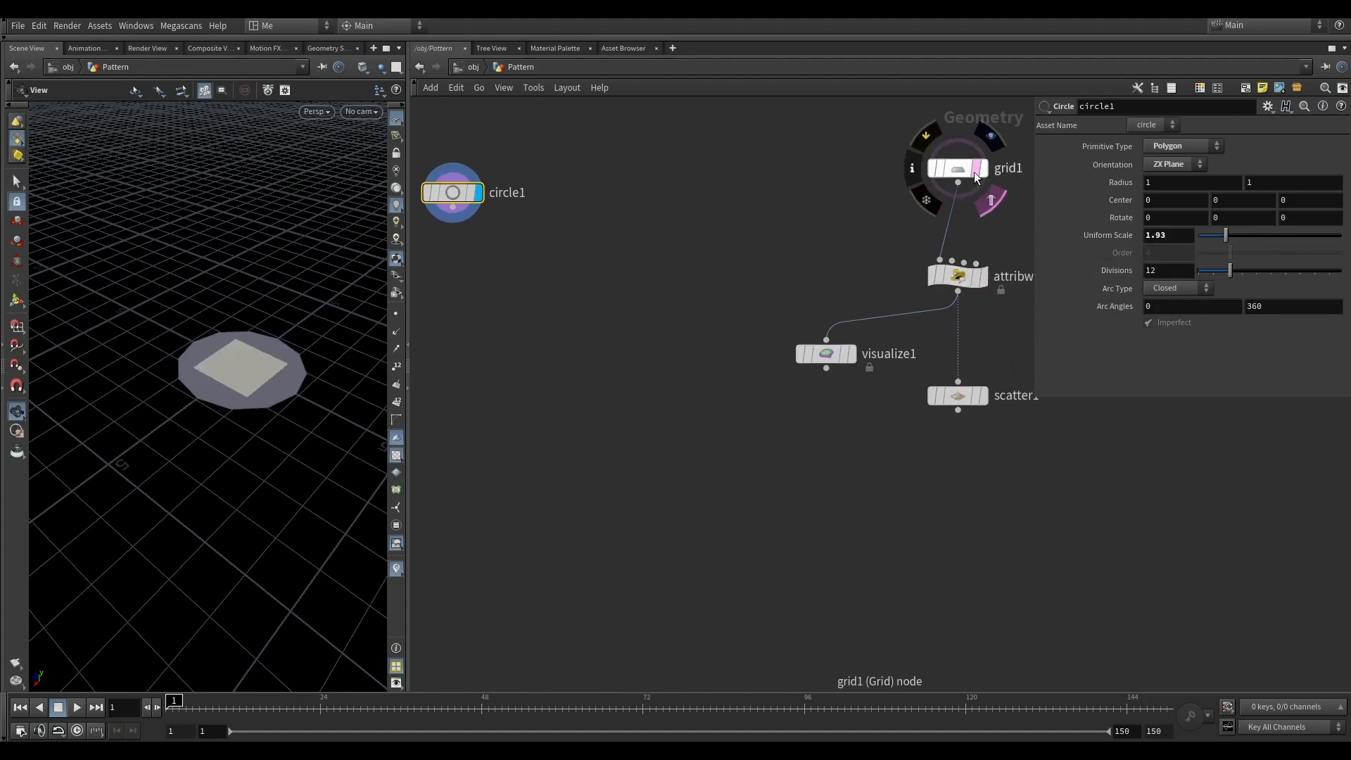
{"action": "left_click_drag", "start_coordinate": [853, 189], "coordinate": [997, 130]}
{"action": "left_click", "coordinate": [1174, 203]}
{"action": "type", "text": "10"}
{"action": "key", "text": "Tab"}
{"action": "type", "text": "10"}
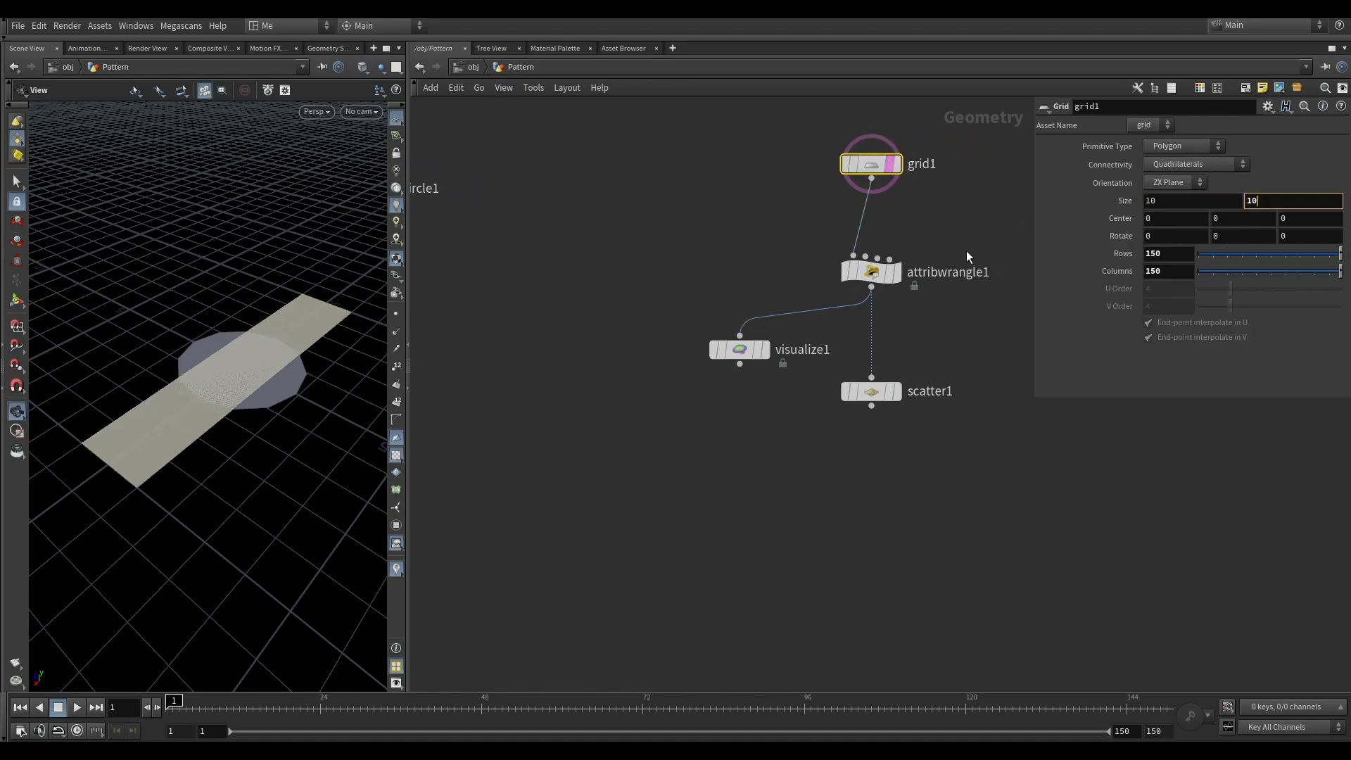
{"action": "key", "text": "Return"}
{"action": "scroll", "coordinate": [972, 232], "scroll_direction": "down", "scroll_amount": 6}
{"action": "scroll", "coordinate": [944, 185], "scroll_direction": "up", "scroll_amount": 6}
{"action": "left_click_drag", "start_coordinate": [232, 351], "coordinate": [258, 382]}
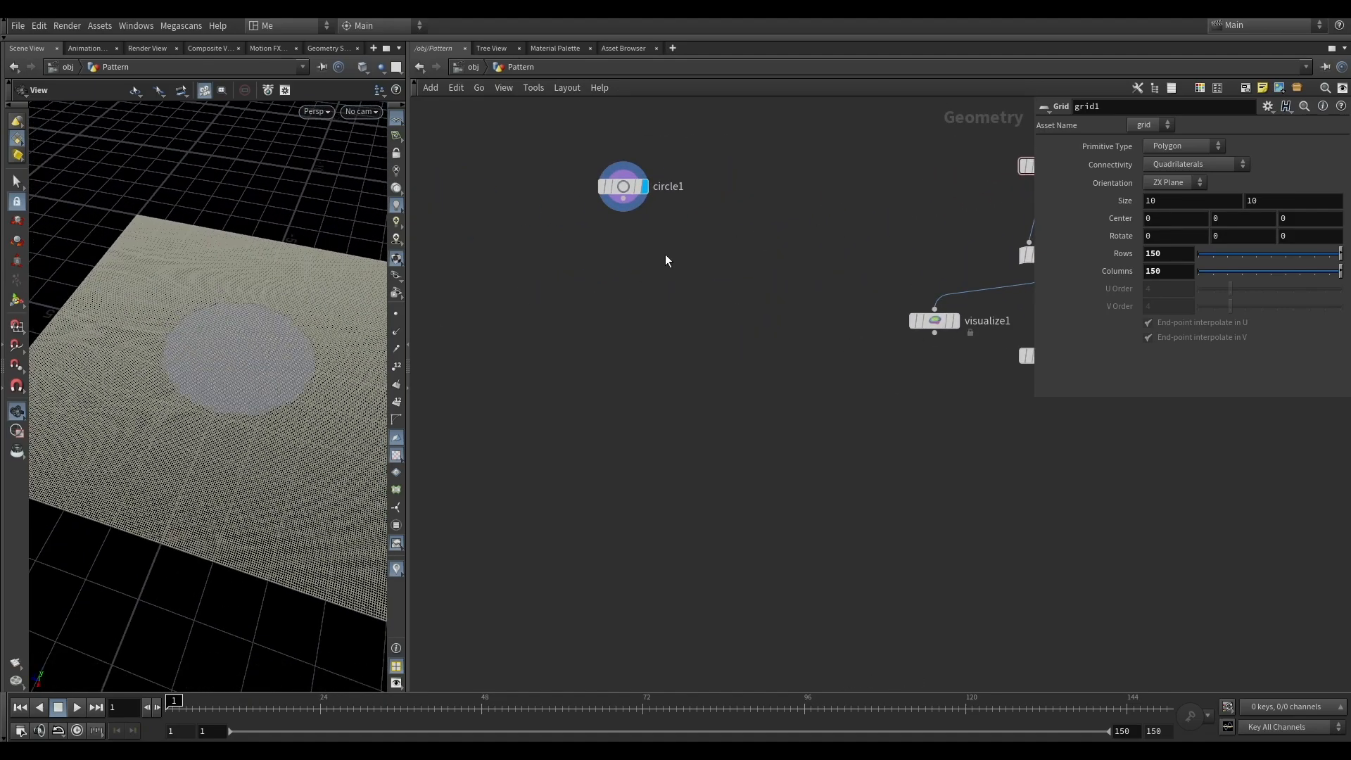
{"action": "left_click_drag", "start_coordinate": [202, 341], "coordinate": [181, 330]}
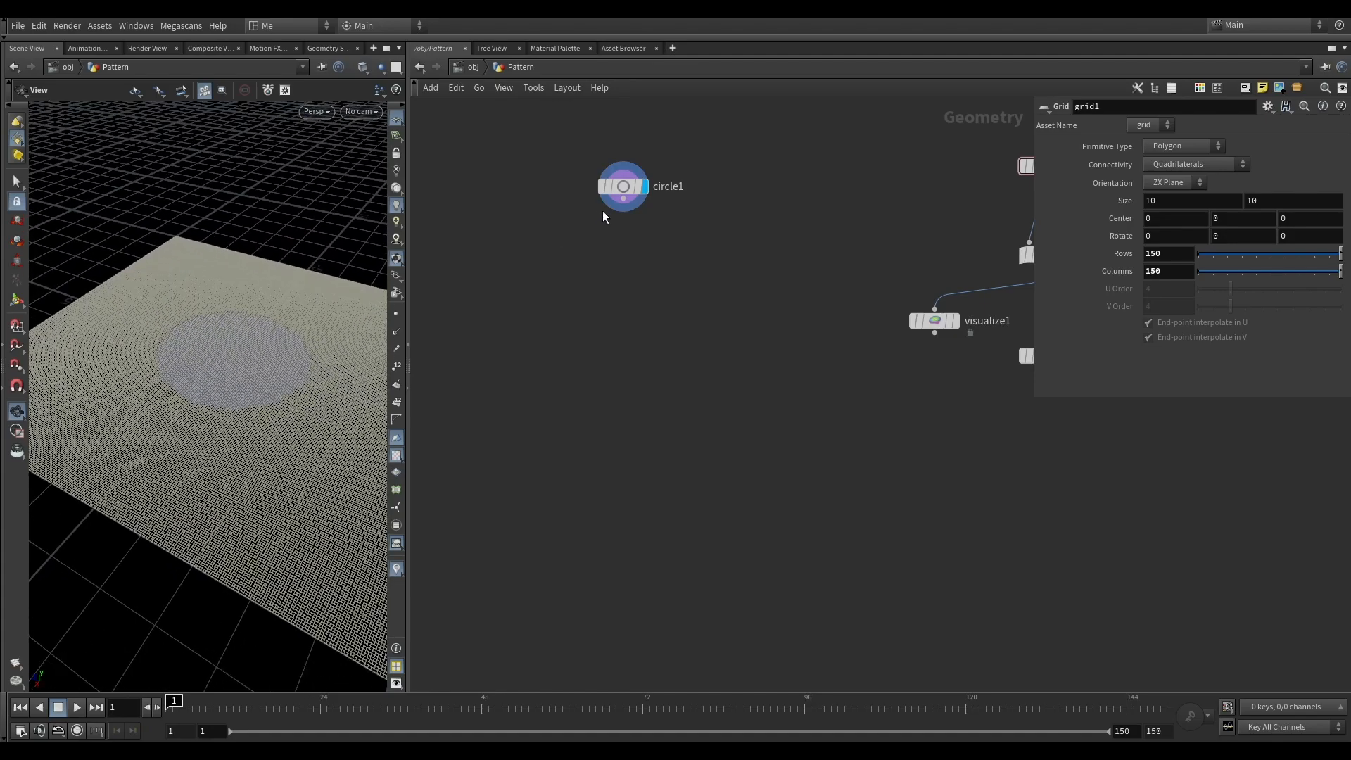
Template circle1 instead of the grid and add a Line node beside it.
{"action": "left_click", "coordinate": [612, 187]}
{"action": "left_click", "coordinate": [642, 187]}
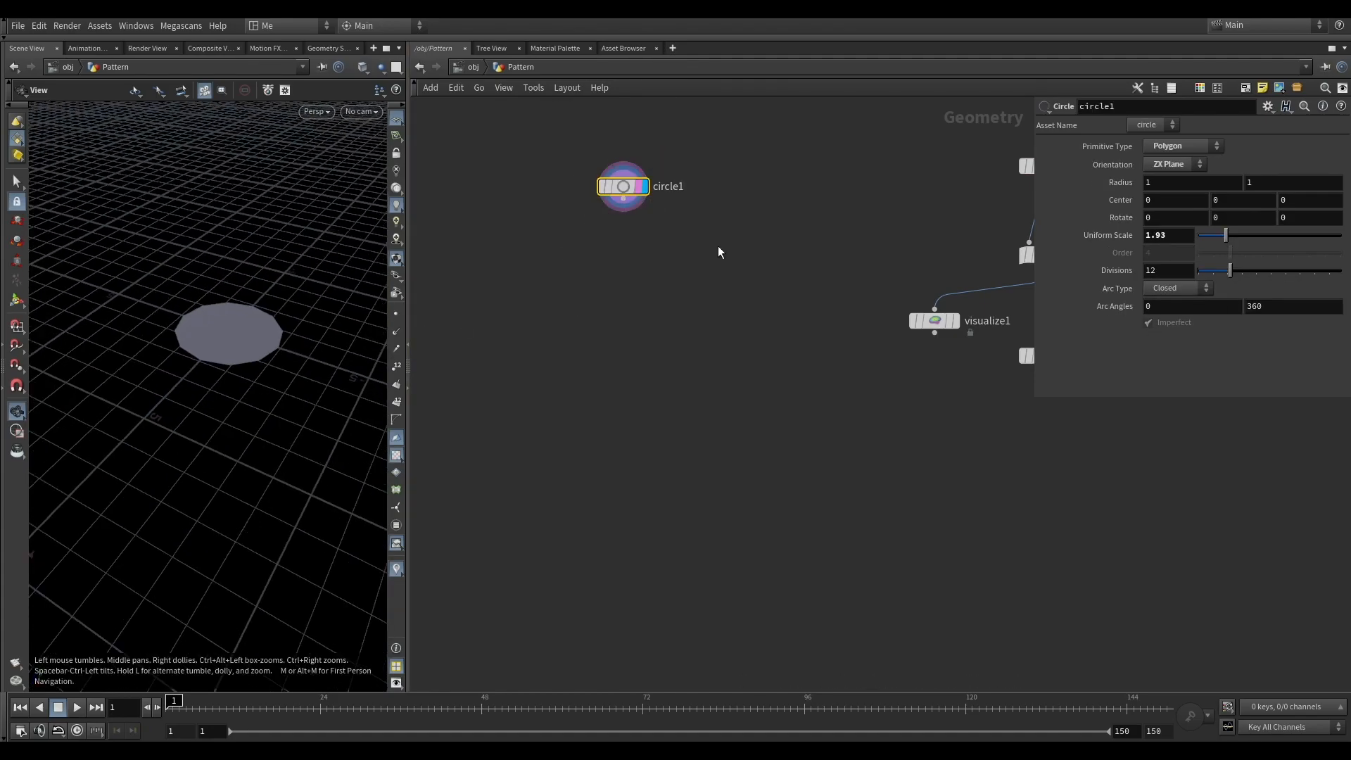
{"action": "key", "text": "Tab"}
{"action": "type", "text": "line"}
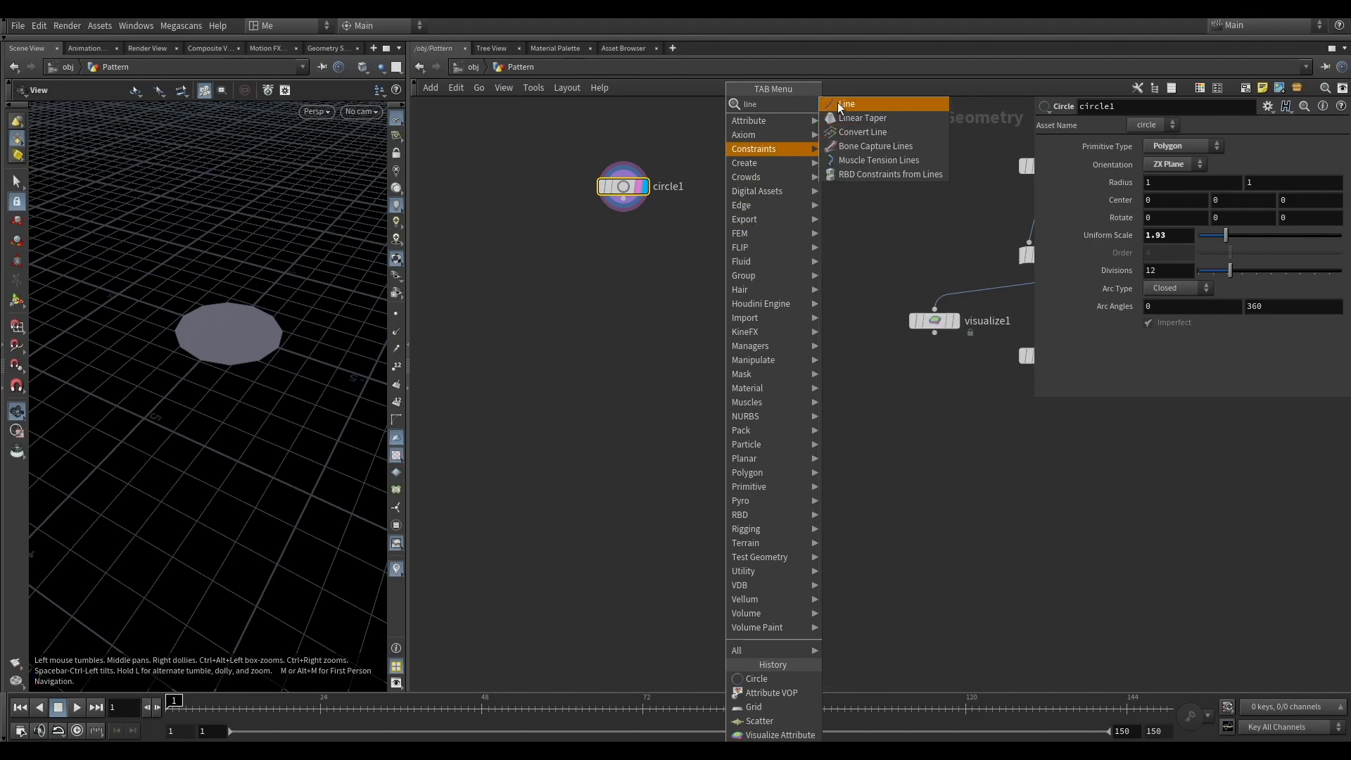
{"action": "left_click", "coordinate": [845, 104]}
{"action": "left_click", "coordinate": [748, 200]}
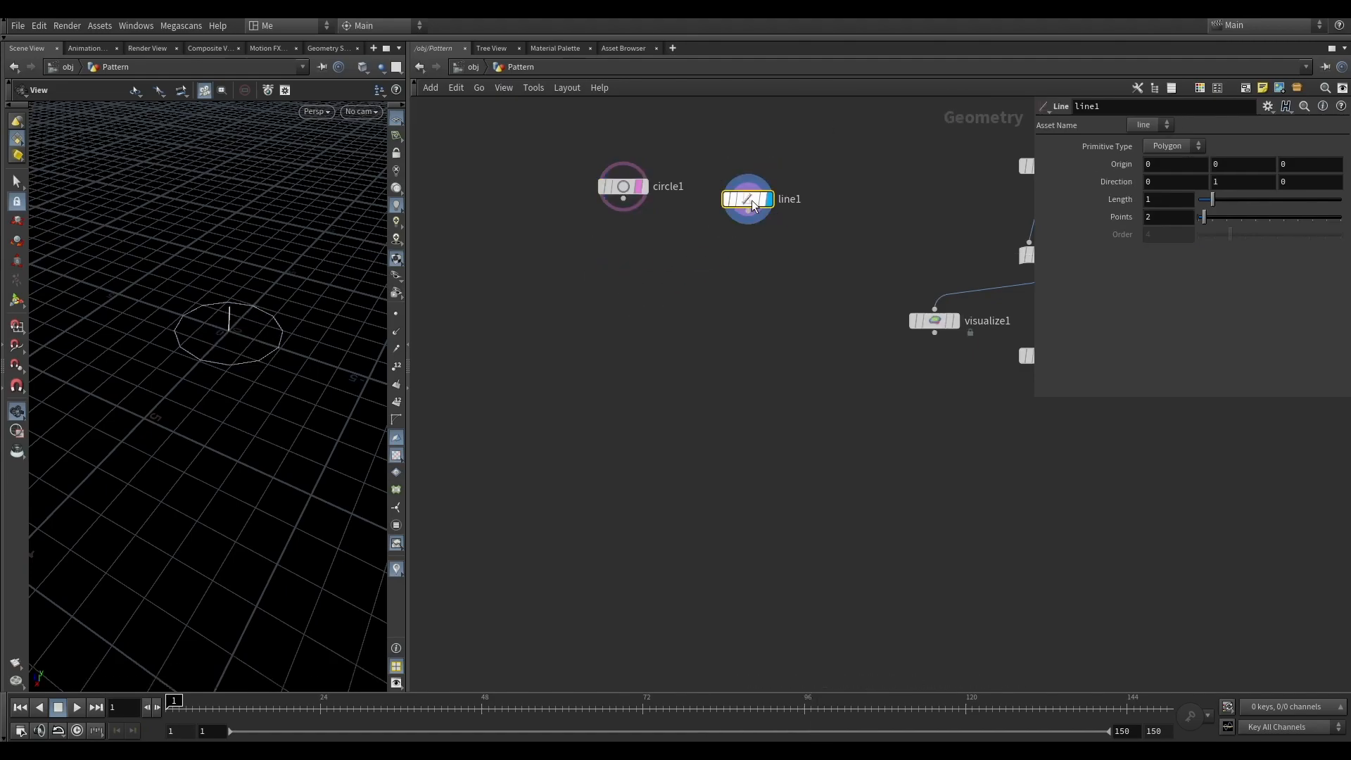
{"action": "middle_click_drag", "start_coordinate": [843, 186], "coordinate": [768, 151]}
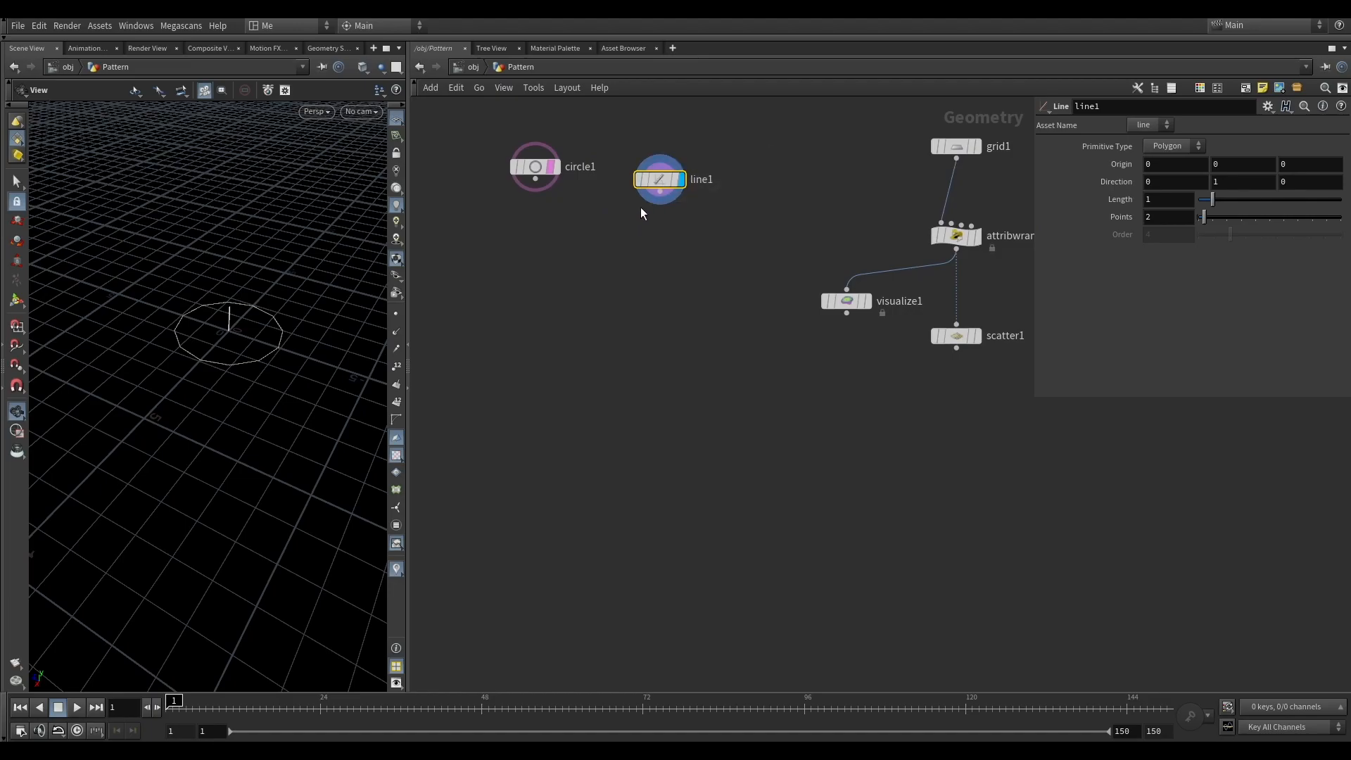
Add a Copy to Points node that copies circle1 onto the points of line1, and display its output.
{"action": "key", "text": "Tab"}
{"action": "type", "text": "co"}
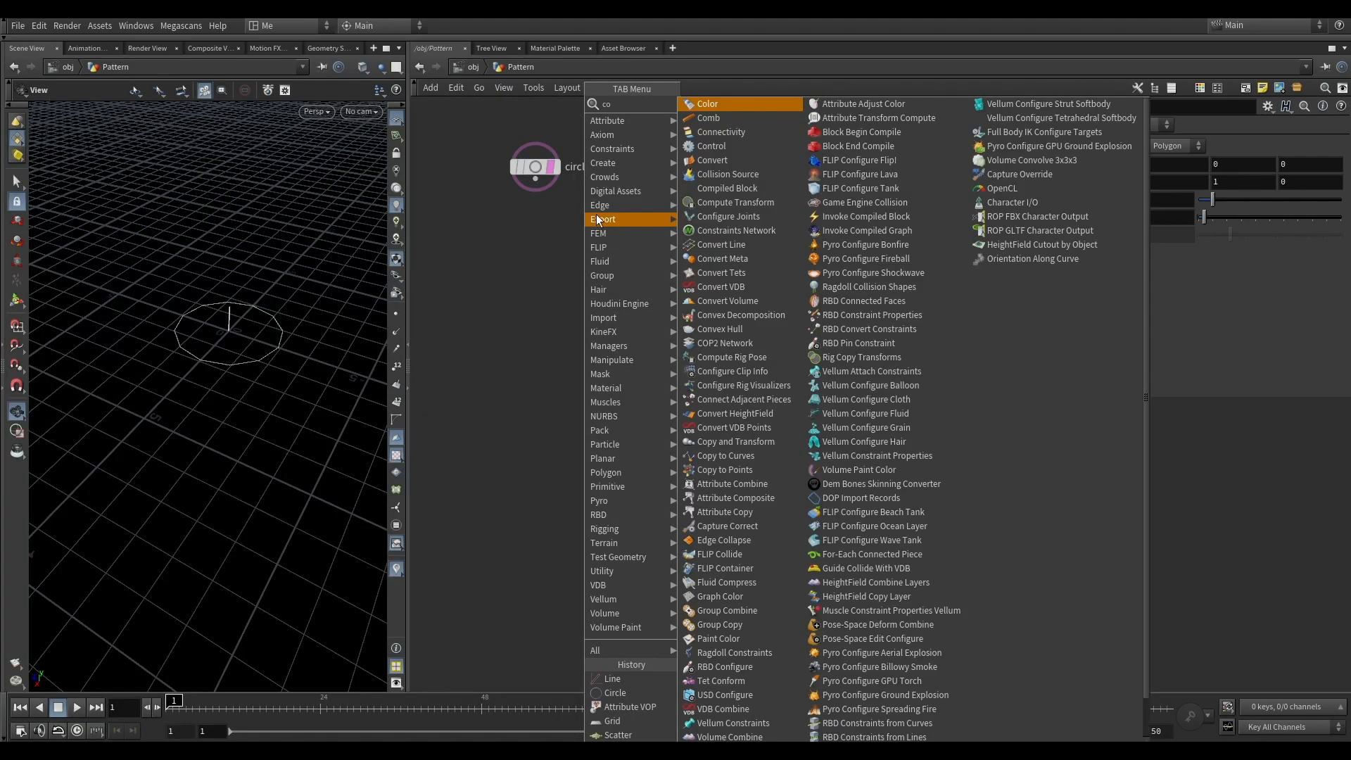
{"action": "type", "text": "py"}
{"action": "left_click", "coordinate": [753, 134]}
{"action": "left_click", "coordinate": [585, 237]}
{"action": "left_click_drag", "start_coordinate": [575, 225], "coordinate": [660, 192]}
{"action": "left_click", "coordinate": [607, 236]}
{"action": "scroll", "coordinate": [232, 333], "scroll_direction": "up", "scroll_amount": 4}
{"action": "left_click_drag", "start_coordinate": [232, 351], "coordinate": [257, 365]}
Set the line's number of points to 12.
{"action": "left_click", "coordinate": [659, 179]}
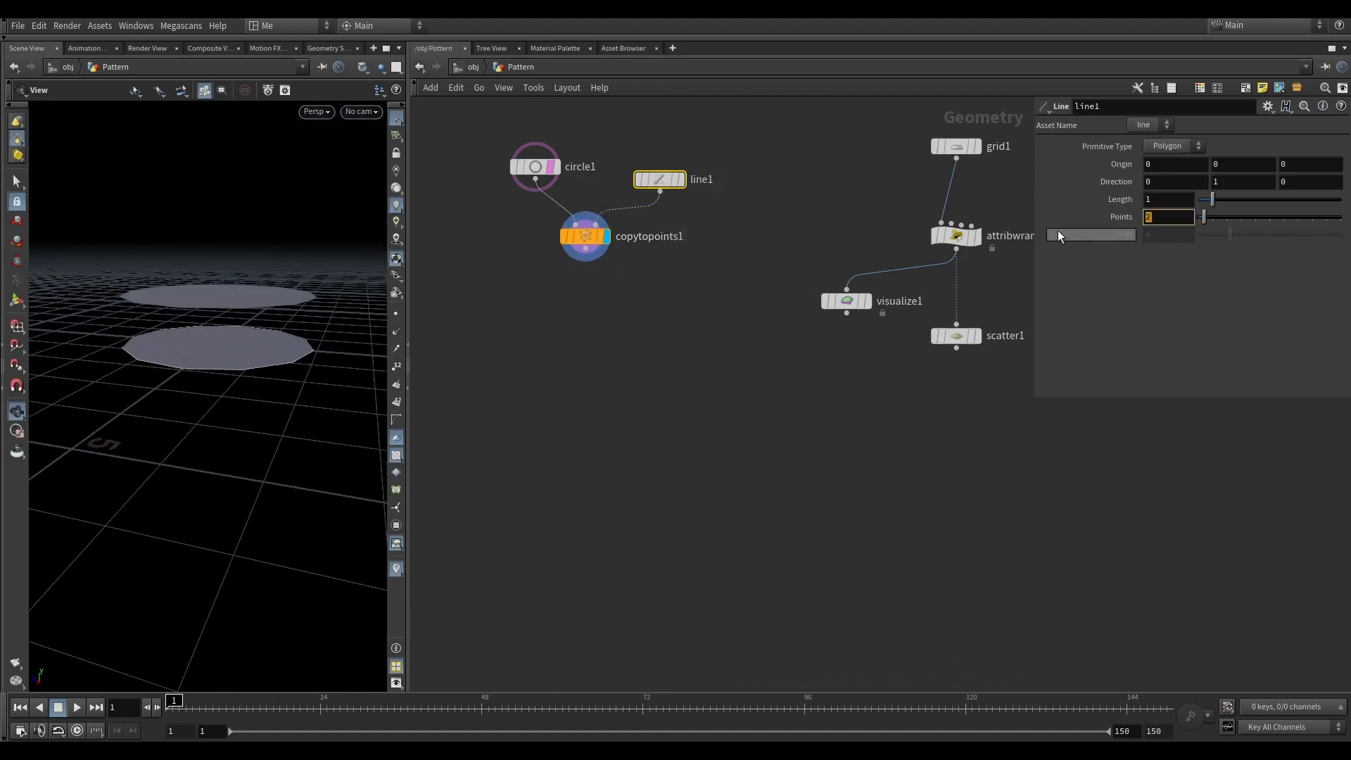
{"action": "type", "text": "12"}
{"action": "key", "text": "Return"}
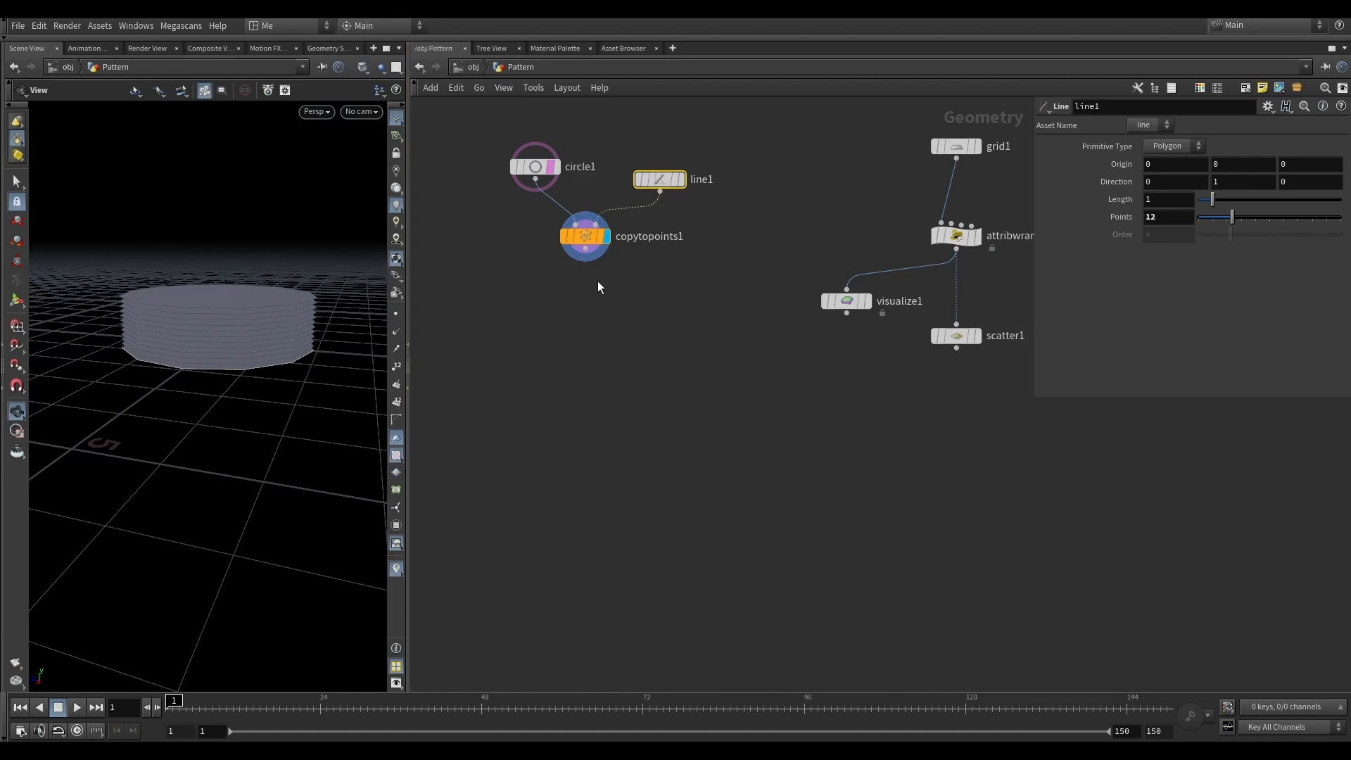
Widen the 3D viewport and move line1 farther from copytopoints1 to make room between them.
{"action": "left_click", "coordinate": [593, 238]}
{"action": "middle_click_drag", "start_coordinate": [606, 253], "coordinate": [621, 292]}
{"action": "left_click_drag", "start_coordinate": [242, 313], "coordinate": [267, 376]}
{"action": "left_click_drag", "start_coordinate": [408, 402], "coordinate": [597, 401]}
{"action": "scroll", "coordinate": [742, 367], "scroll_direction": "down", "scroll_amount": 2}
{"action": "scroll", "coordinate": [746, 300], "scroll_direction": "up", "scroll_amount": 2}
{"action": "middle_click_drag", "start_coordinate": [738, 365], "coordinate": [722, 411]}
{"action": "left_click_drag", "start_coordinate": [837, 315], "coordinate": [870, 273]}
{"action": "key", "text": "Tab"}
{"action": "type", "text": "x"}
{"action": "left_click", "coordinate": [777, 184]}
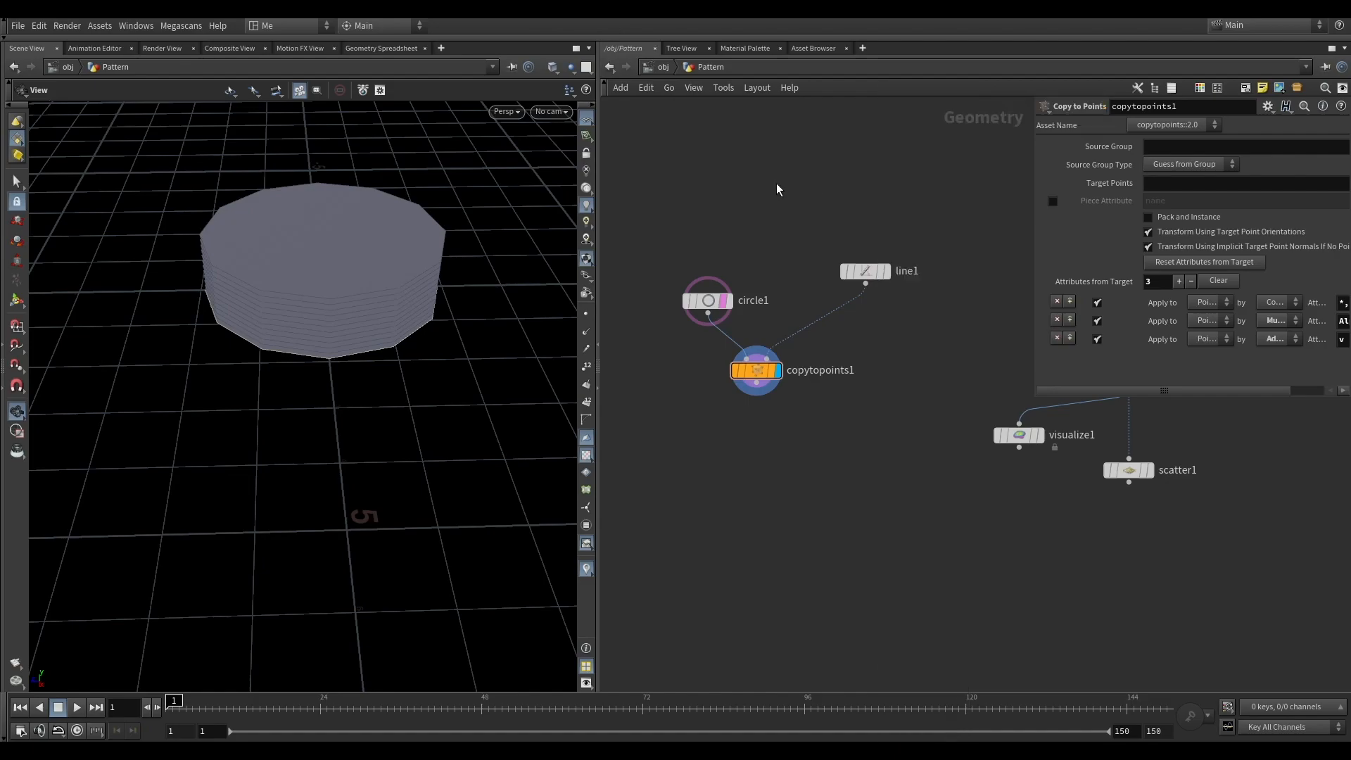
Insert a Point Jitter node between line1 and copytopoints1.
{"action": "key", "text": "Tab"}
{"action": "type", "text": "jitt"}
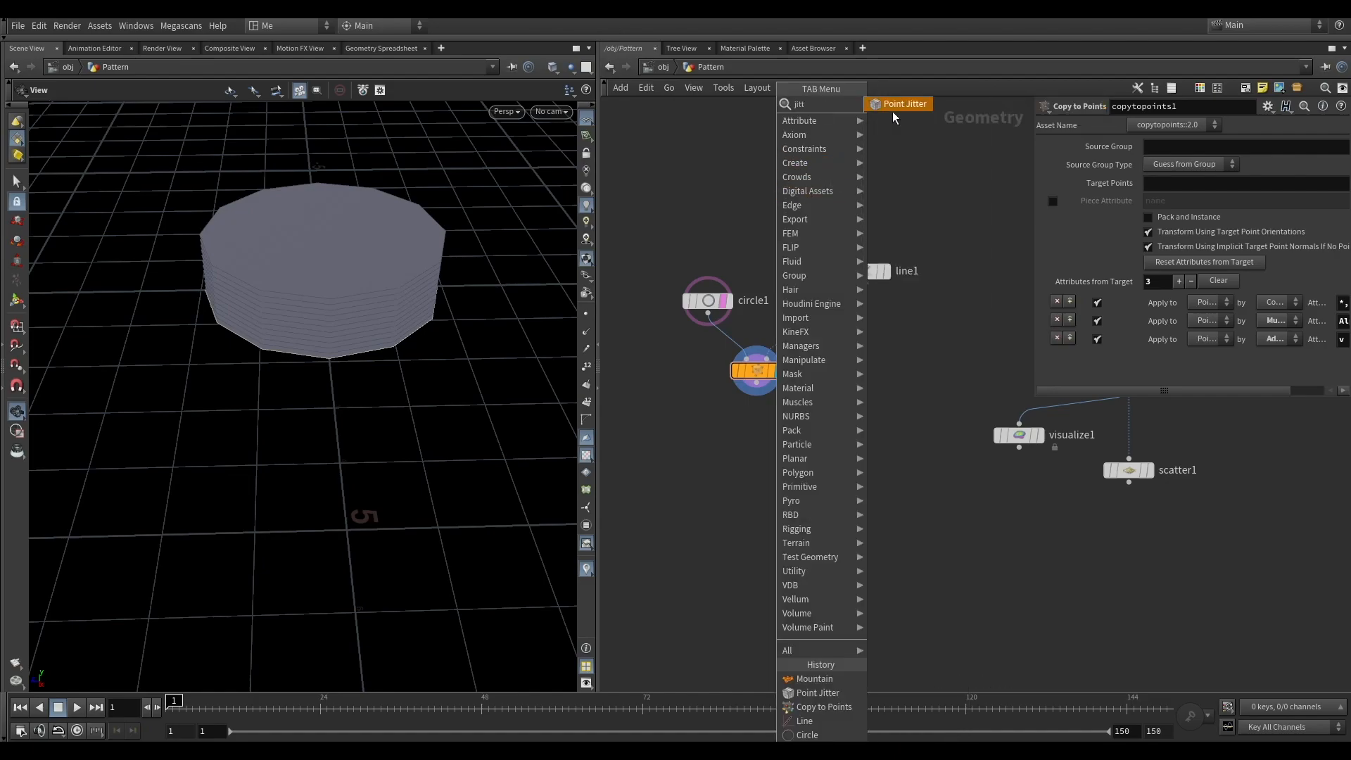
{"action": "left_click", "coordinate": [904, 104]}
{"action": "left_click", "coordinate": [871, 332]}
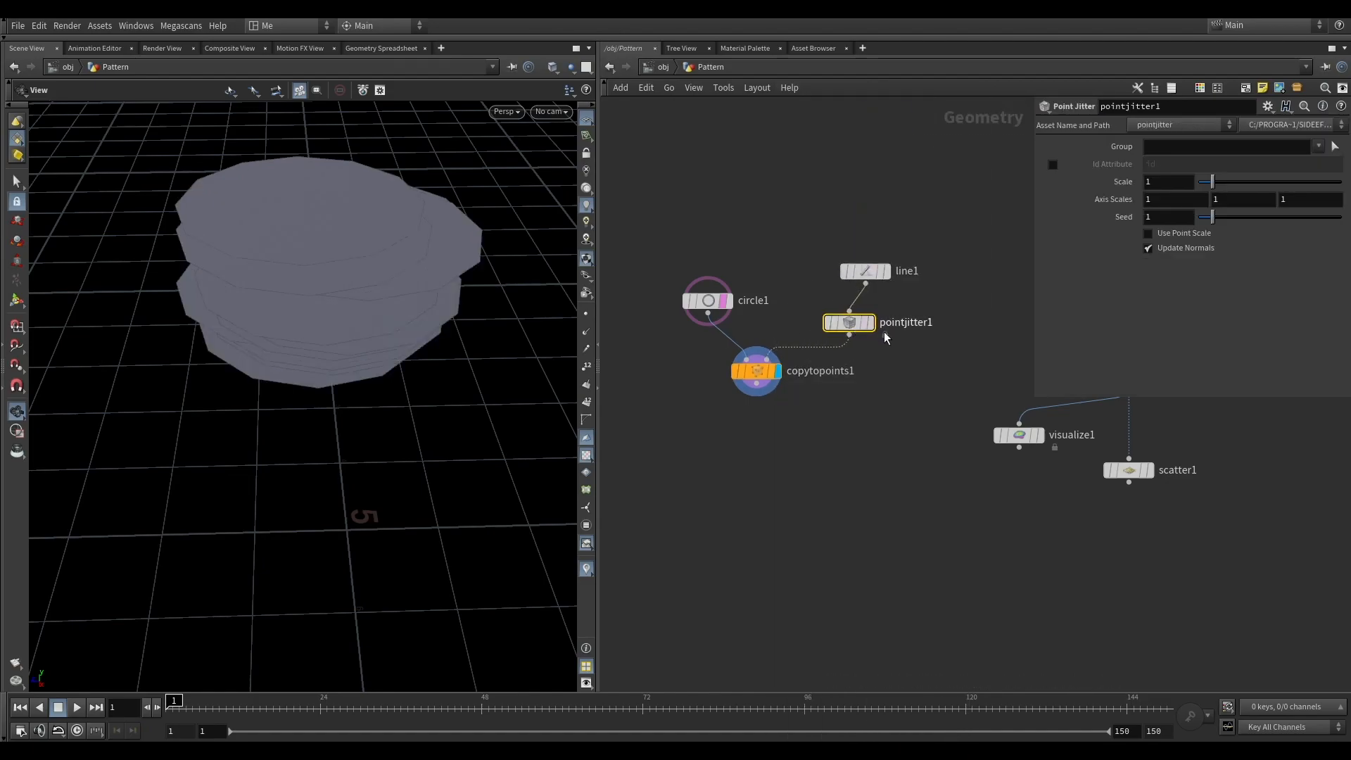
Examine the outputs of pointjitter1, line1 and copytopoints1 in turn to compare the line points with the jittered copies.
{"action": "left_click", "coordinate": [870, 322]}
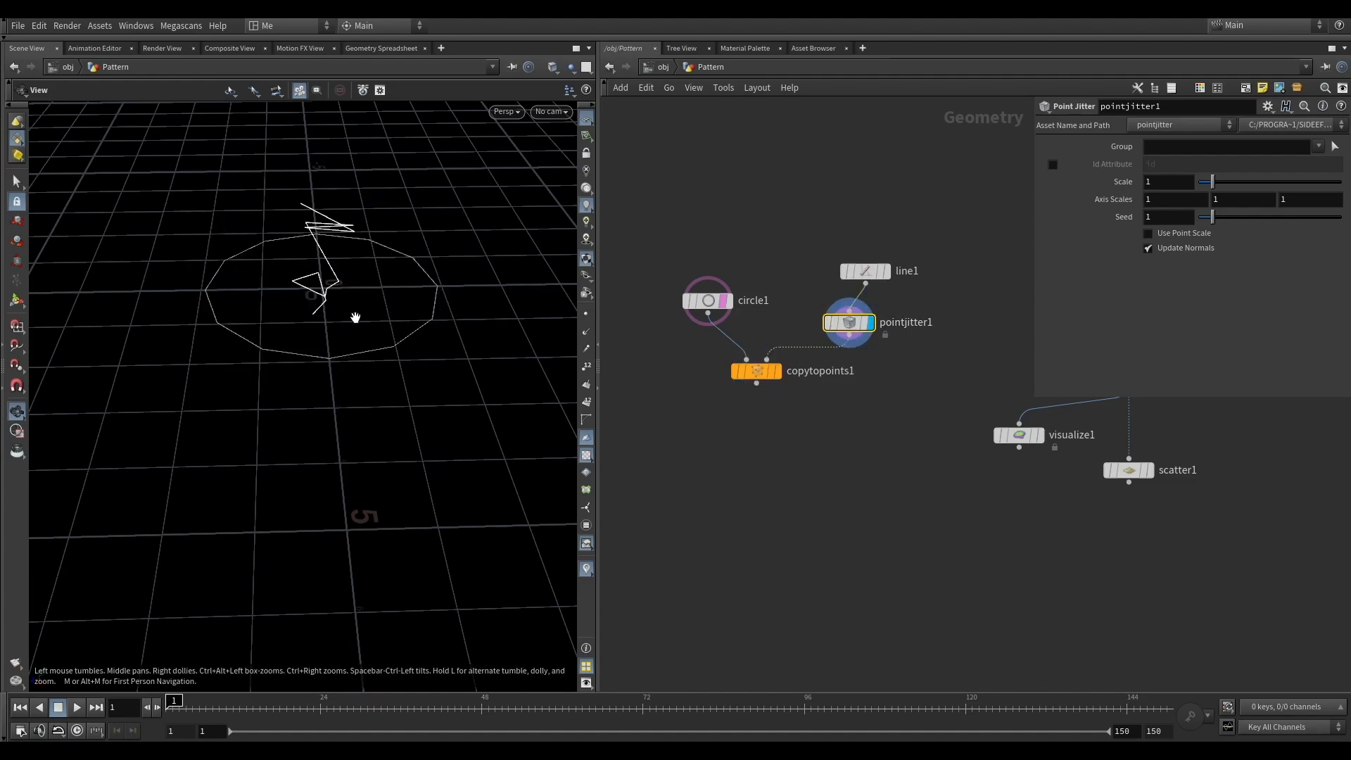
{"action": "left_click", "coordinate": [885, 271]}
{"action": "left_click", "coordinate": [863, 271]}
{"action": "left_click_drag", "start_coordinate": [493, 366], "coordinate": [538, 344]}
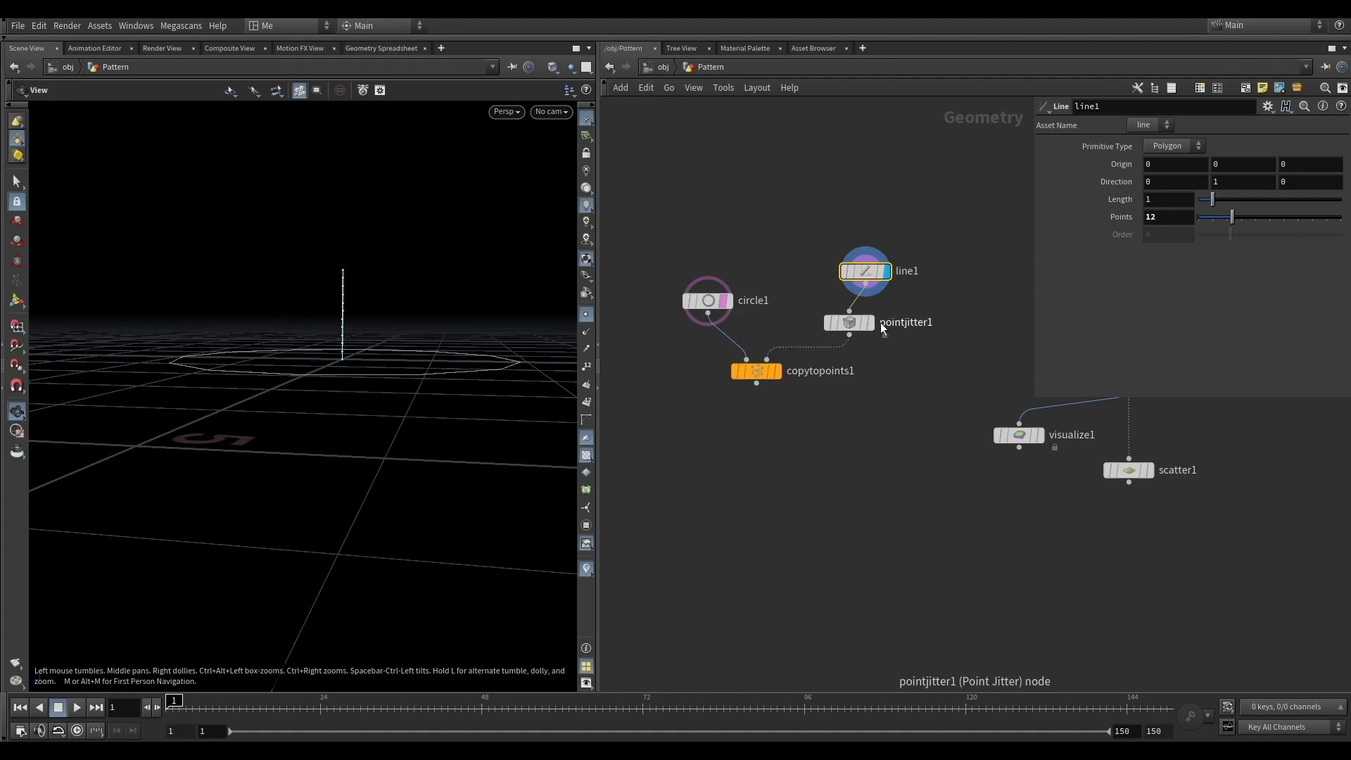
{"action": "left_click", "coordinate": [871, 322]}
{"action": "left_click", "coordinate": [846, 329]}
{"action": "left_click", "coordinate": [778, 372]}
{"action": "left_click", "coordinate": [758, 372]}
{"action": "left_click_drag", "start_coordinate": [396, 353], "coordinate": [151, 290]}
{"action": "scroll", "coordinate": [320, 351], "scroll_direction": "down", "scroll_amount": 5}
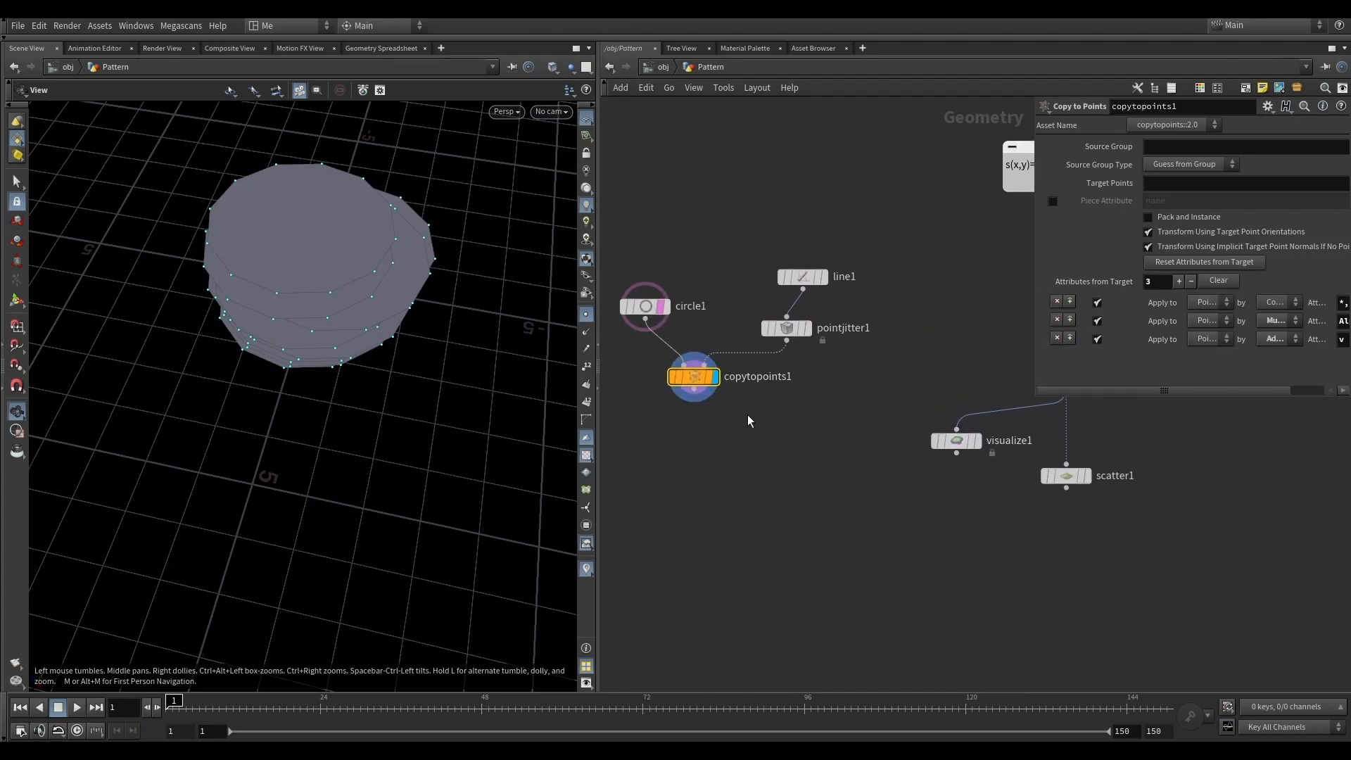
Set the line's number of points to 10.
{"action": "left_click", "coordinate": [802, 277]}
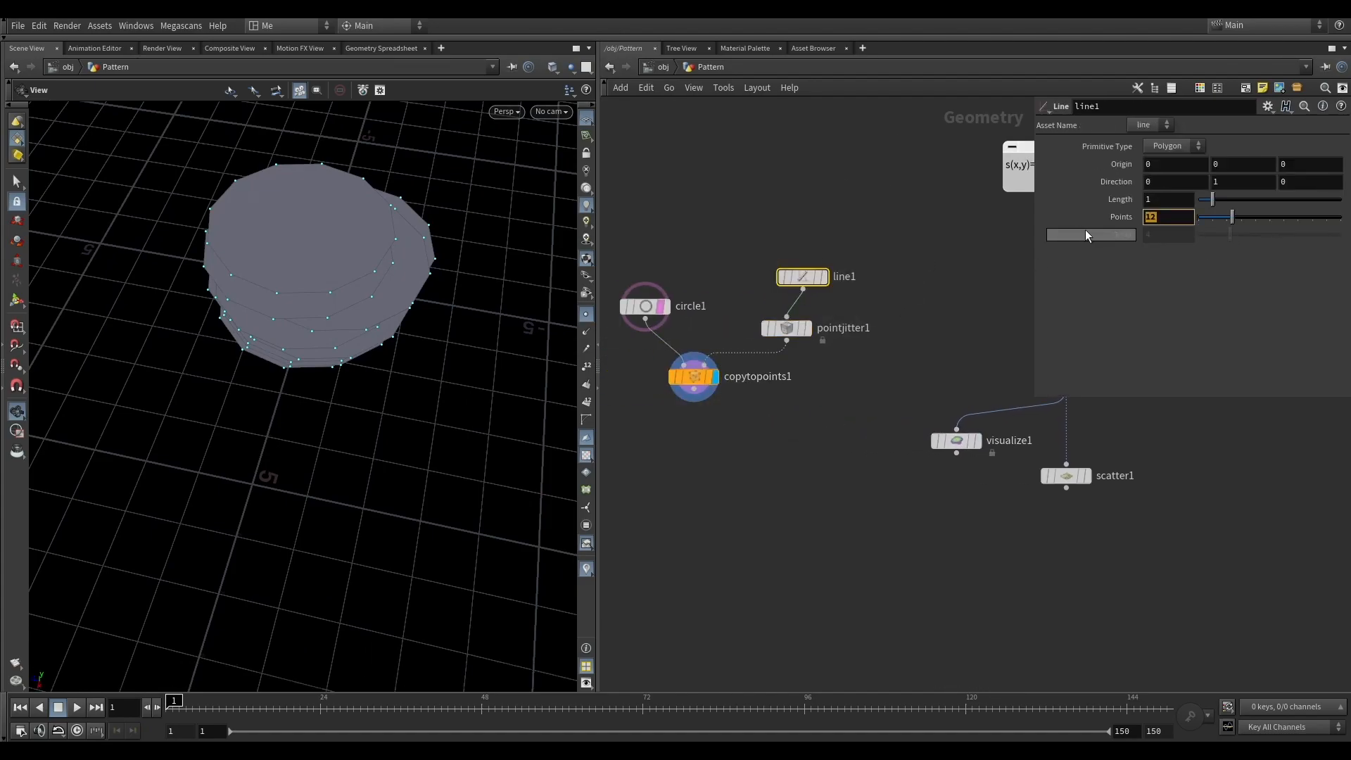
{"action": "type", "text": "10"}
{"action": "key", "text": "Return"}
Turn off the point display in the viewport and show grid1 as a template with the circle copies.
{"action": "middle_click_drag", "start_coordinate": [998, 398], "coordinate": [818, 336]}
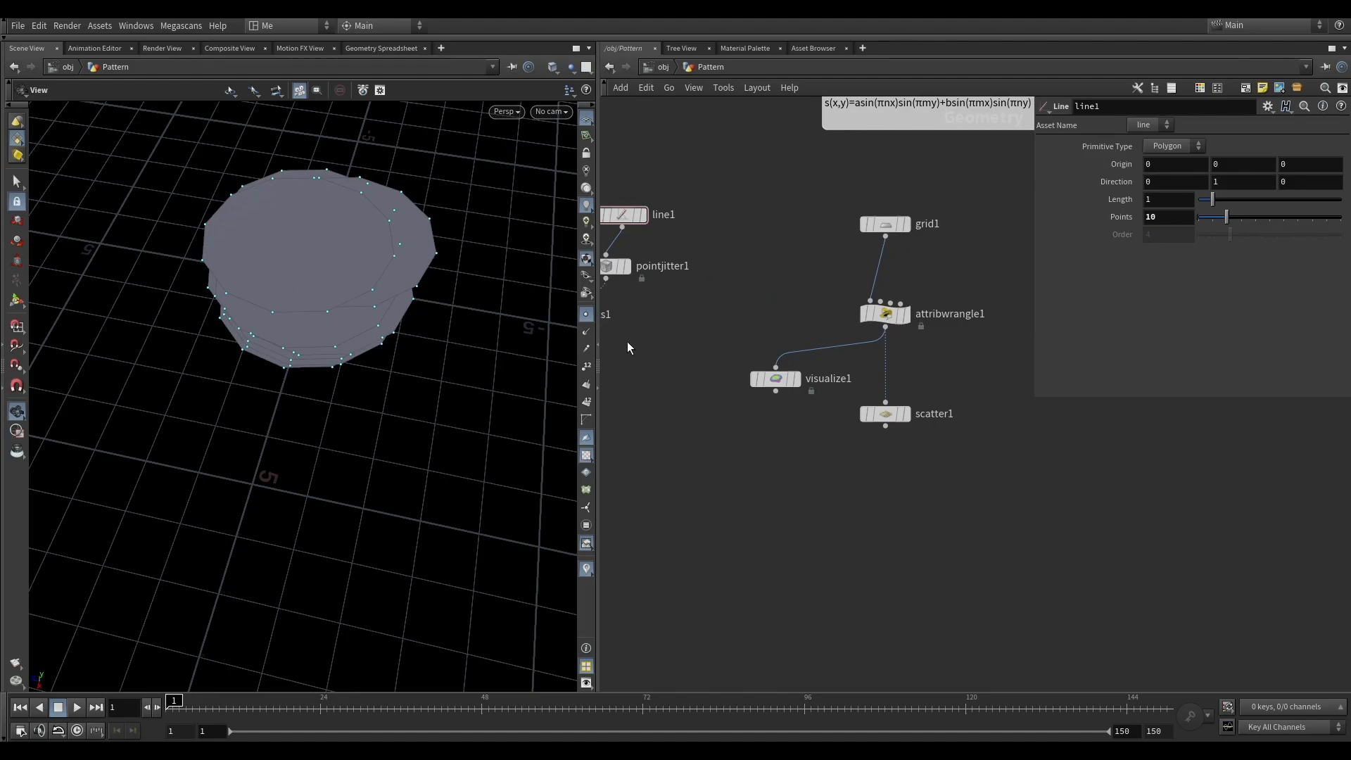
{"action": "left_click", "coordinate": [584, 318]}
{"action": "middle_click_drag", "start_coordinate": [668, 351], "coordinate": [739, 378]}
{"action": "middle_click_drag", "start_coordinate": [786, 353], "coordinate": [395, 357]}
{"action": "middle_click_drag", "start_coordinate": [931, 300], "coordinate": [992, 336]}
{"action": "left_click", "coordinate": [918, 268]}
Spread the circle copies over the grid by setting the Point Jitter scale to about 7.77 and its seed to about 3.71.
{"action": "left_click_drag", "start_coordinate": [780, 336], "coordinate": [747, 345]}
{"action": "left_click_drag", "start_coordinate": [1214, 182], "coordinate": [1261, 183]}
{"action": "scroll", "coordinate": [422, 275], "scroll_direction": "down", "scroll_amount": 3}
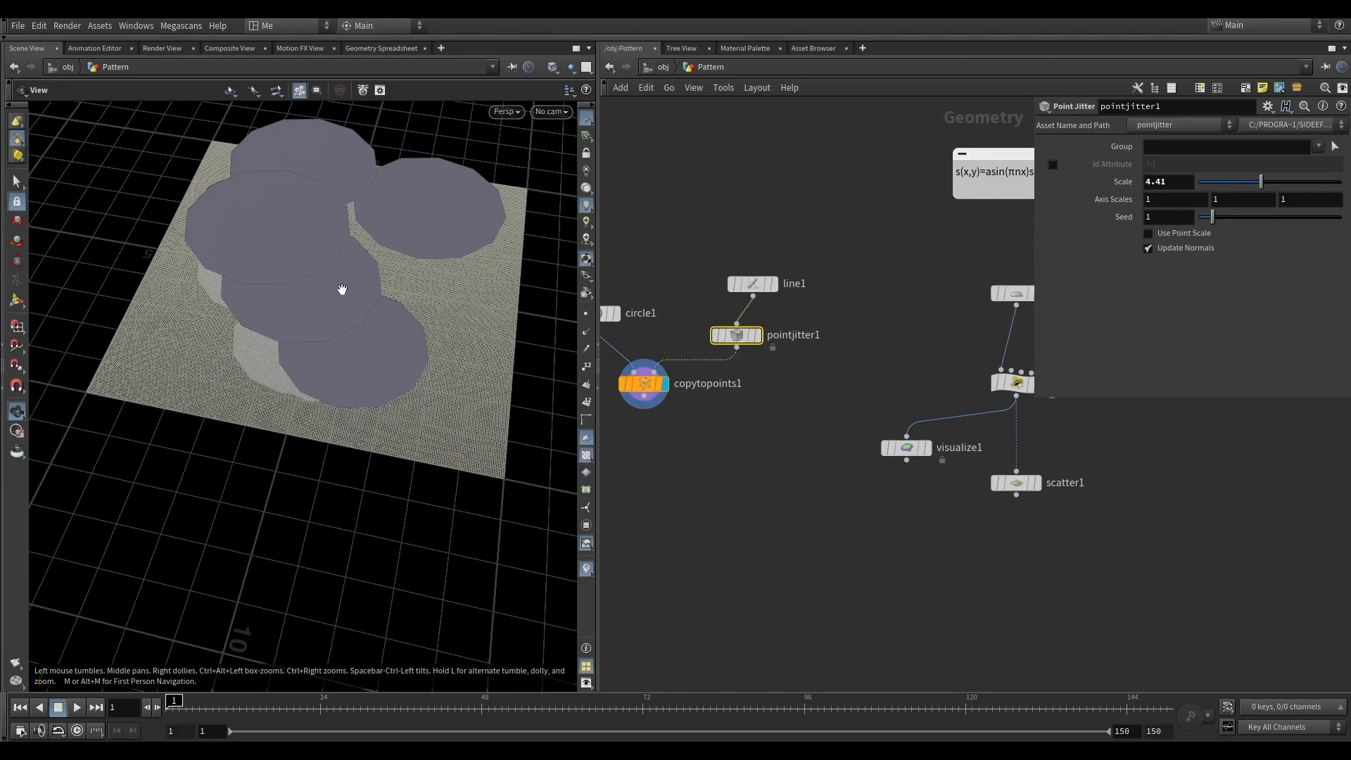
{"action": "key", "text": "space+3"}
{"action": "key", "text": "space+2"}
{"action": "scroll", "coordinate": [345, 387], "scroll_direction": "down", "scroll_amount": 3}
{"action": "mouse_move", "coordinate": [1261, 182]}
{"action": "left_mouse_down"}
{"action": "mouse_move", "coordinate": [1295, 182]}
{"action": "mouse_move", "coordinate": [1267, 182]}
{"action": "mouse_move", "coordinate": [1280, 182]}
{"action": "left_mouse_up"}
{"action": "left_click_drag", "start_coordinate": [1212, 218], "coordinate": [1277, 218]}
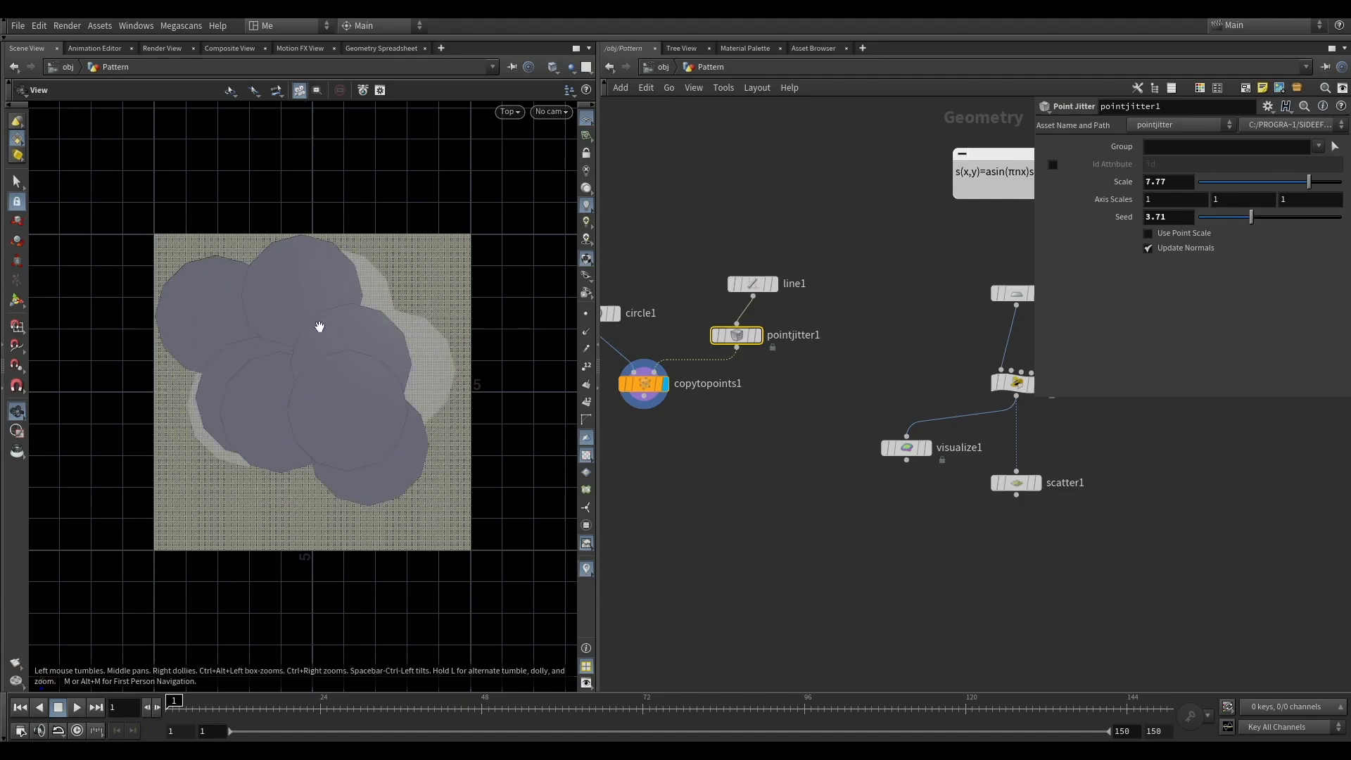
{"action": "mouse_move", "coordinate": [337, 320]}
{"action": "left_mouse_down"}
{"action": "mouse_move", "coordinate": [381, 304]}
{"action": "mouse_move", "coordinate": [325, 309]}
{"action": "left_mouse_up"}
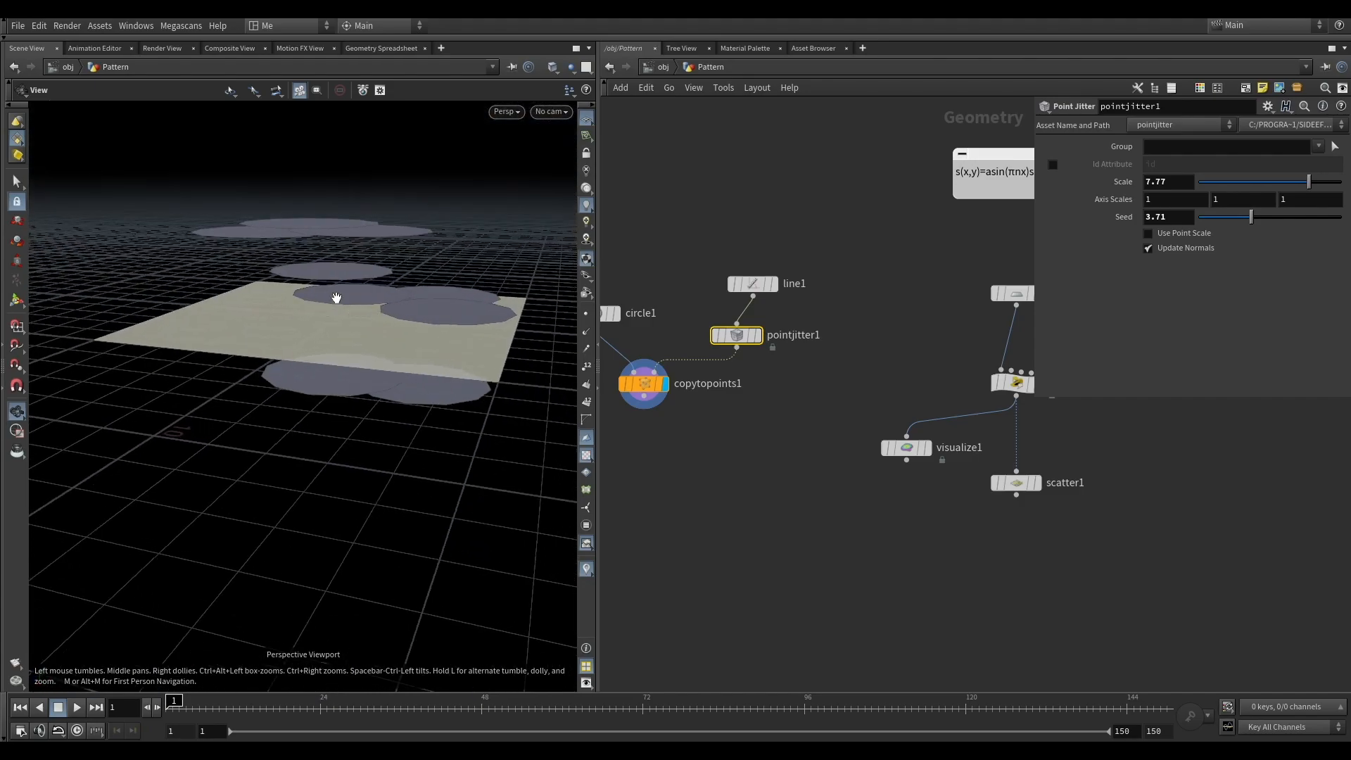
{"action": "middle_click_drag", "start_coordinate": [835, 394], "coordinate": [892, 319]}
{"action": "scroll", "coordinate": [721, 332], "scroll_direction": "up", "scroll_amount": 2}
{"action": "left_click", "coordinate": [693, 317]}
{"action": "key", "text": "Tab"}
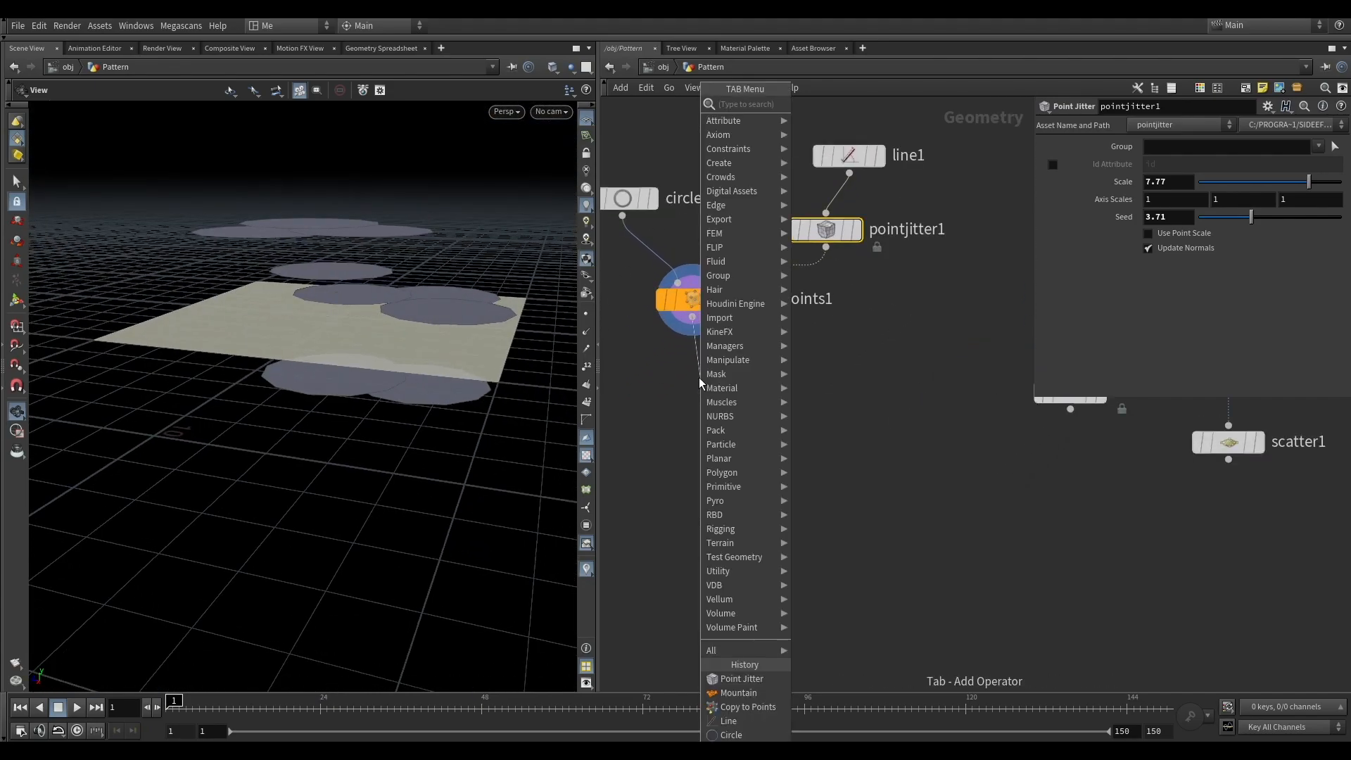
{"action": "left_click", "coordinate": [889, 327]}
Add a Scatter node connected to the output of copytopoints1.
{"action": "middle_click_drag", "start_coordinate": [770, 339], "coordinate": [855, 313]}
{"action": "left_click", "coordinate": [777, 290]}
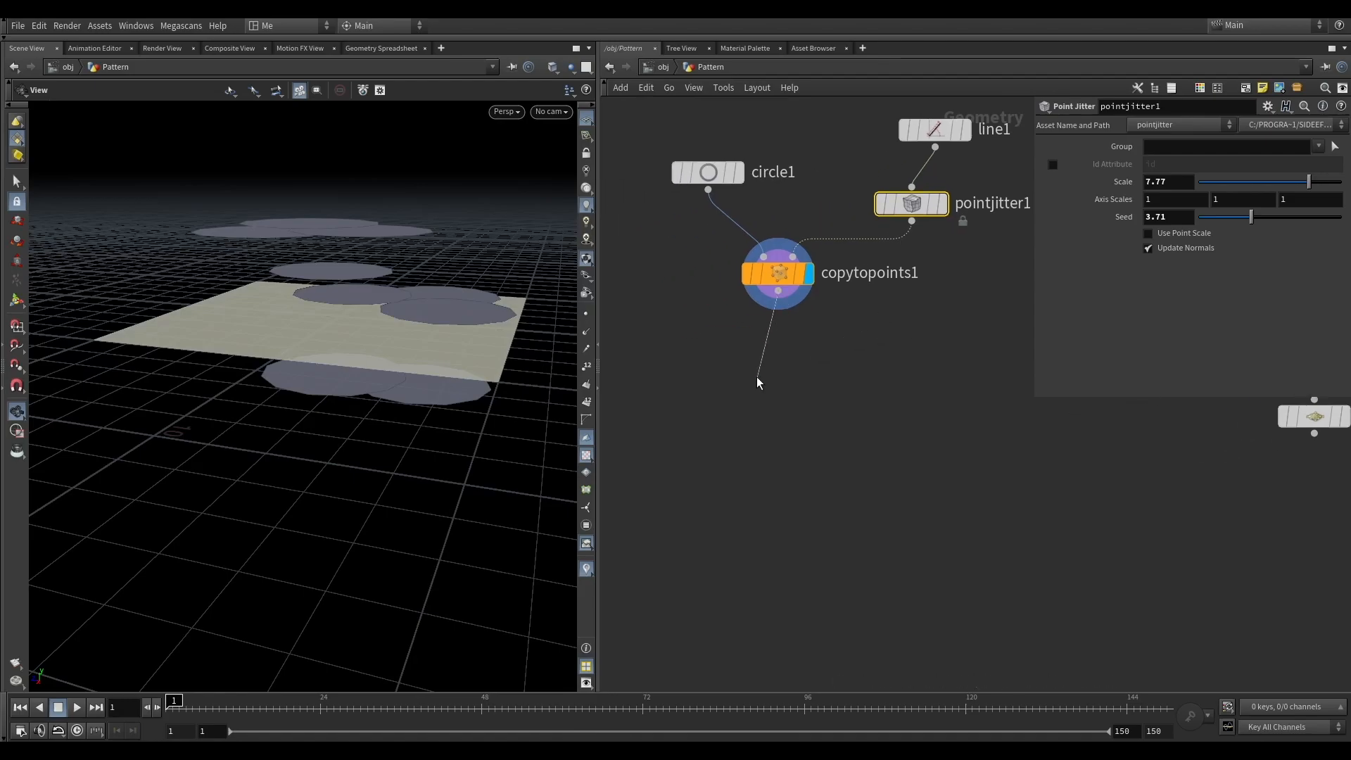
{"action": "key", "text": "Tab"}
{"action": "type", "text": "sca"}
{"action": "left_click", "coordinate": [881, 105]}
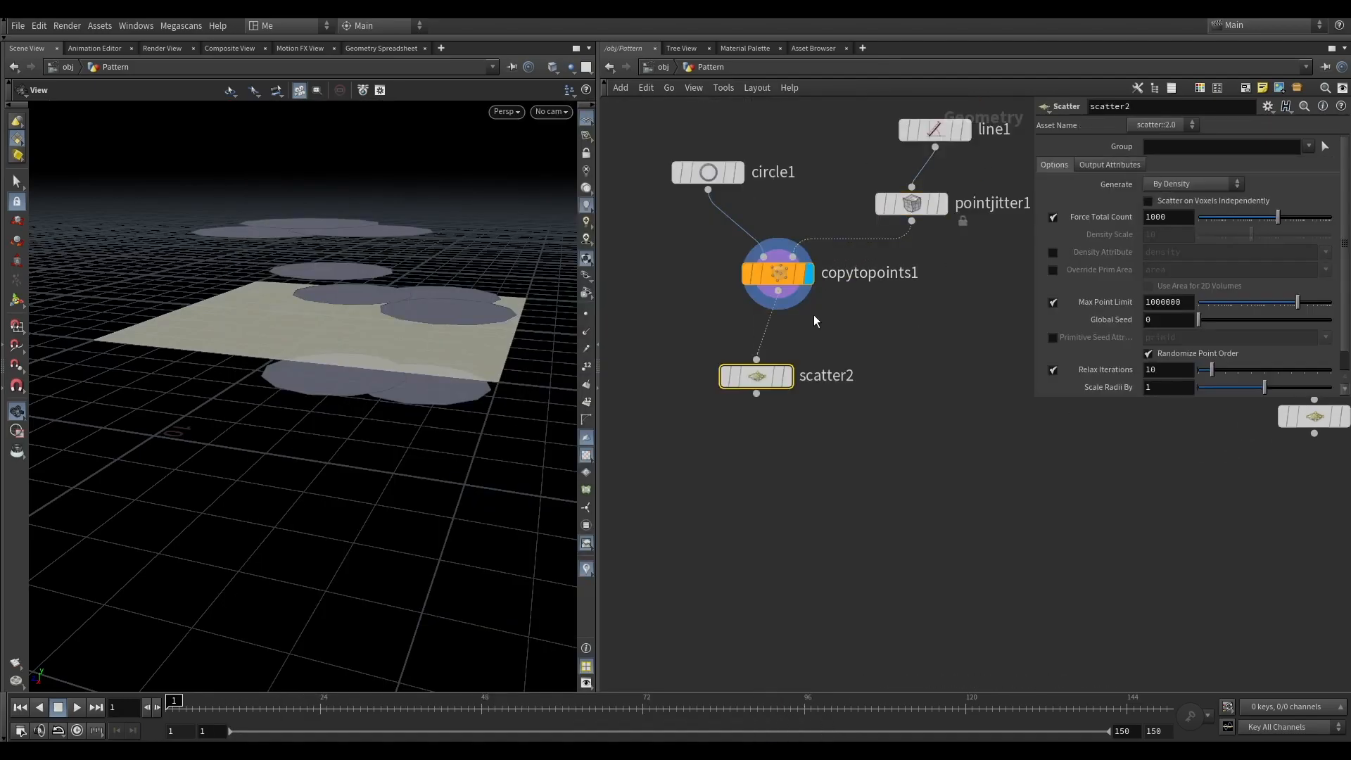
Display the new Scatter node, align it under copytopoints1, and make it the templated node instead of the grid.
{"action": "left_click", "coordinate": [789, 377]}
{"action": "left_click_drag", "start_coordinate": [761, 378], "coordinate": [781, 367]}
{"action": "scroll", "coordinate": [335, 283], "scroll_direction": "up", "scroll_amount": 2}
{"action": "scroll", "coordinate": [335, 284], "scroll_direction": "up", "scroll_amount": 1}
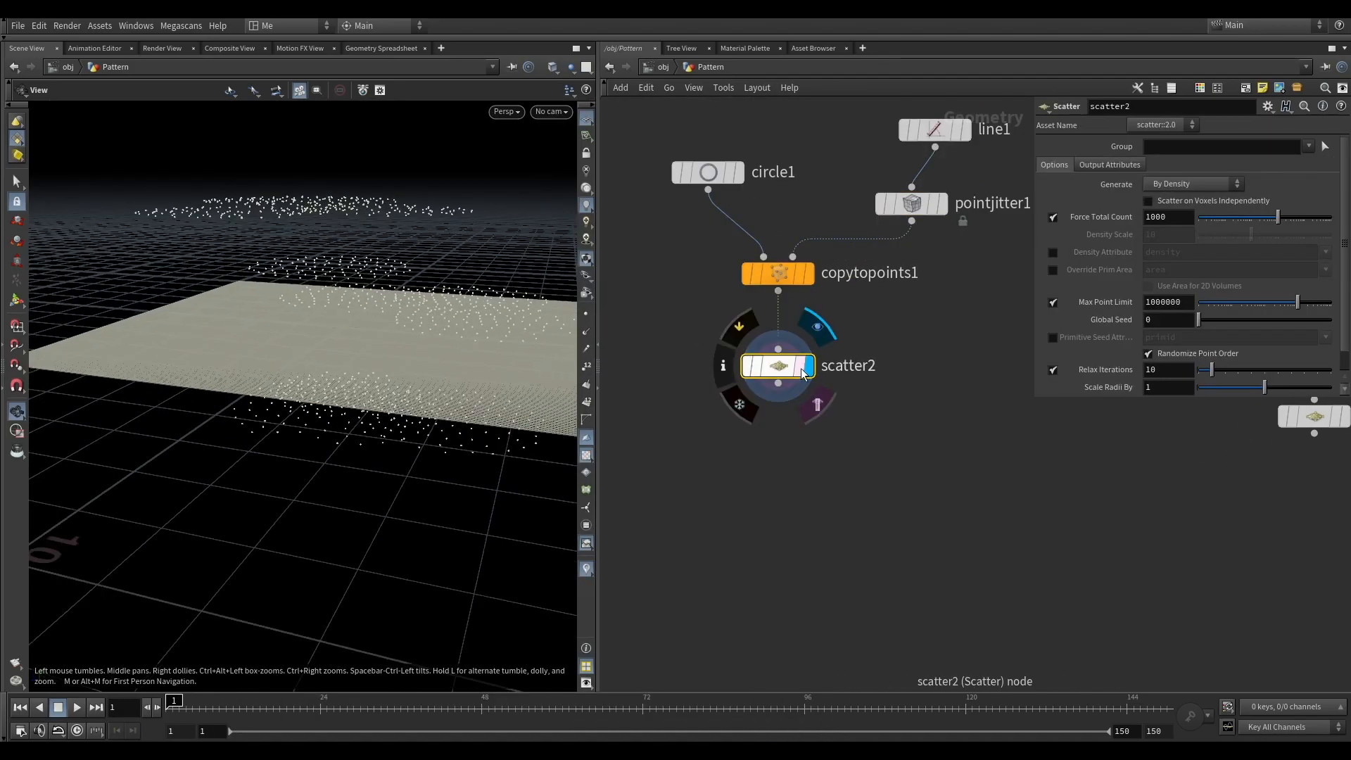
{"action": "left_click", "coordinate": [799, 368]}
{"action": "left_click_drag", "start_coordinate": [303, 280], "coordinate": [331, 366]}
Set the Scatter node's Force Total Count to 2000.
{"action": "left_click", "coordinate": [1168, 217]}
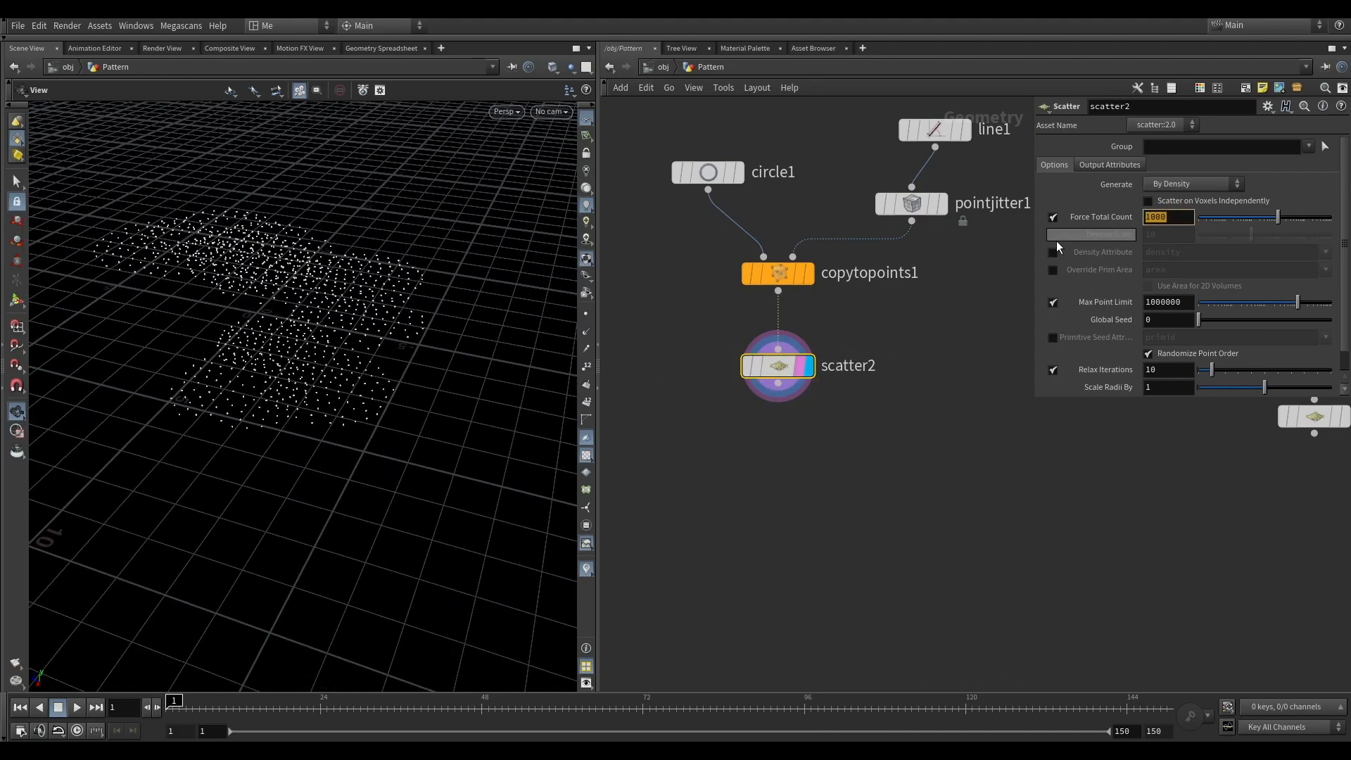
{"action": "type", "text": "2000"}
{"action": "key", "text": "Return"}
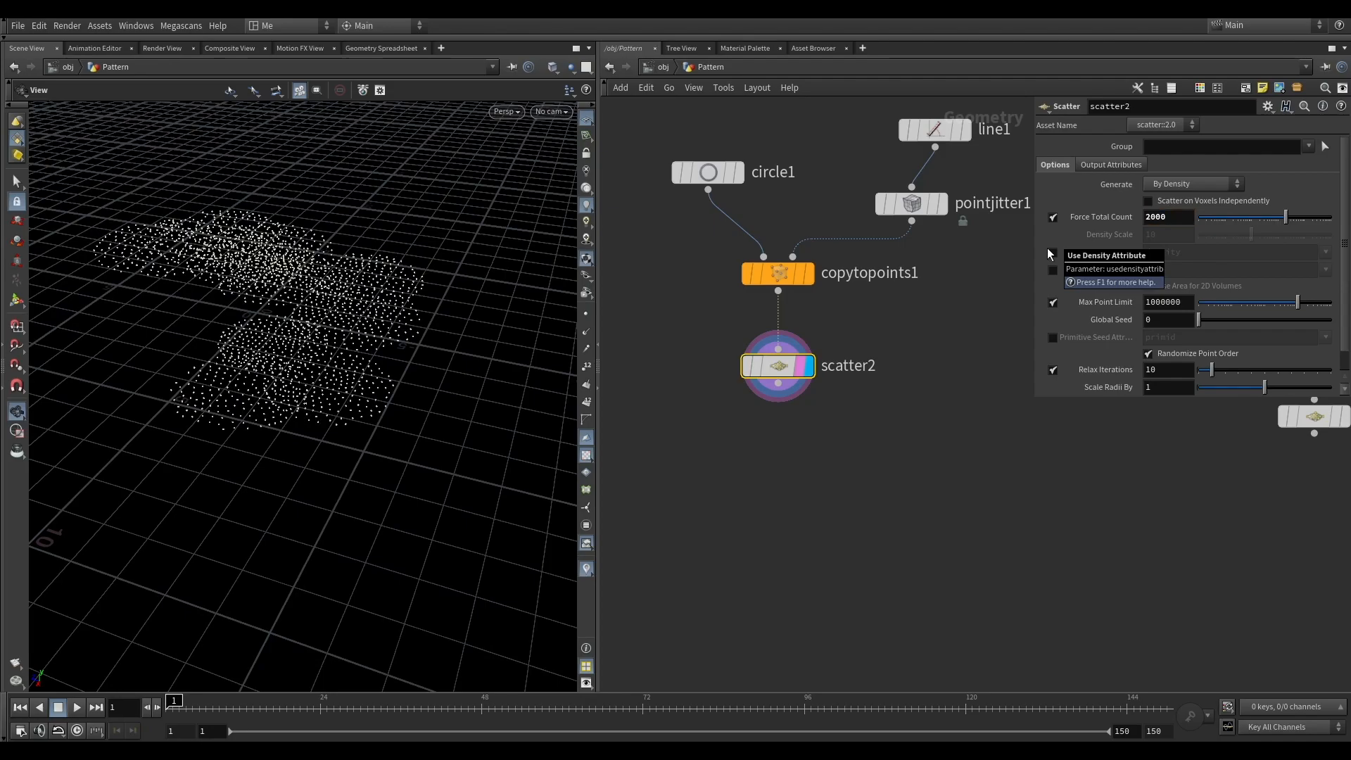
{"action": "middle_click_drag", "start_coordinate": [787, 455], "coordinate": [833, 399]}
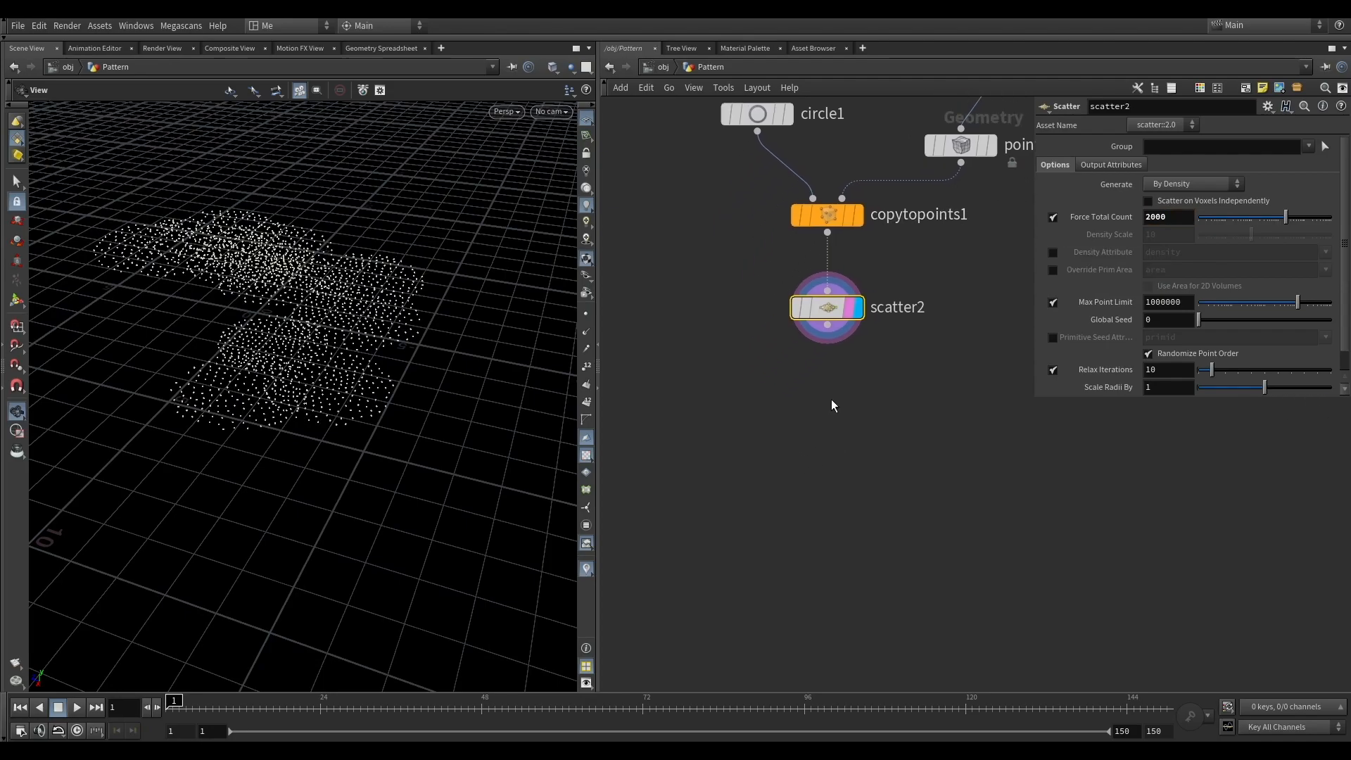
Add a Point Jitter node connected to the output of scatter2, display it, and set its scale to 0.5.
{"action": "key", "text": "Tab"}
{"action": "mouse_move", "coordinate": [825, 387]}
{"action": "type", "text": "poi"}
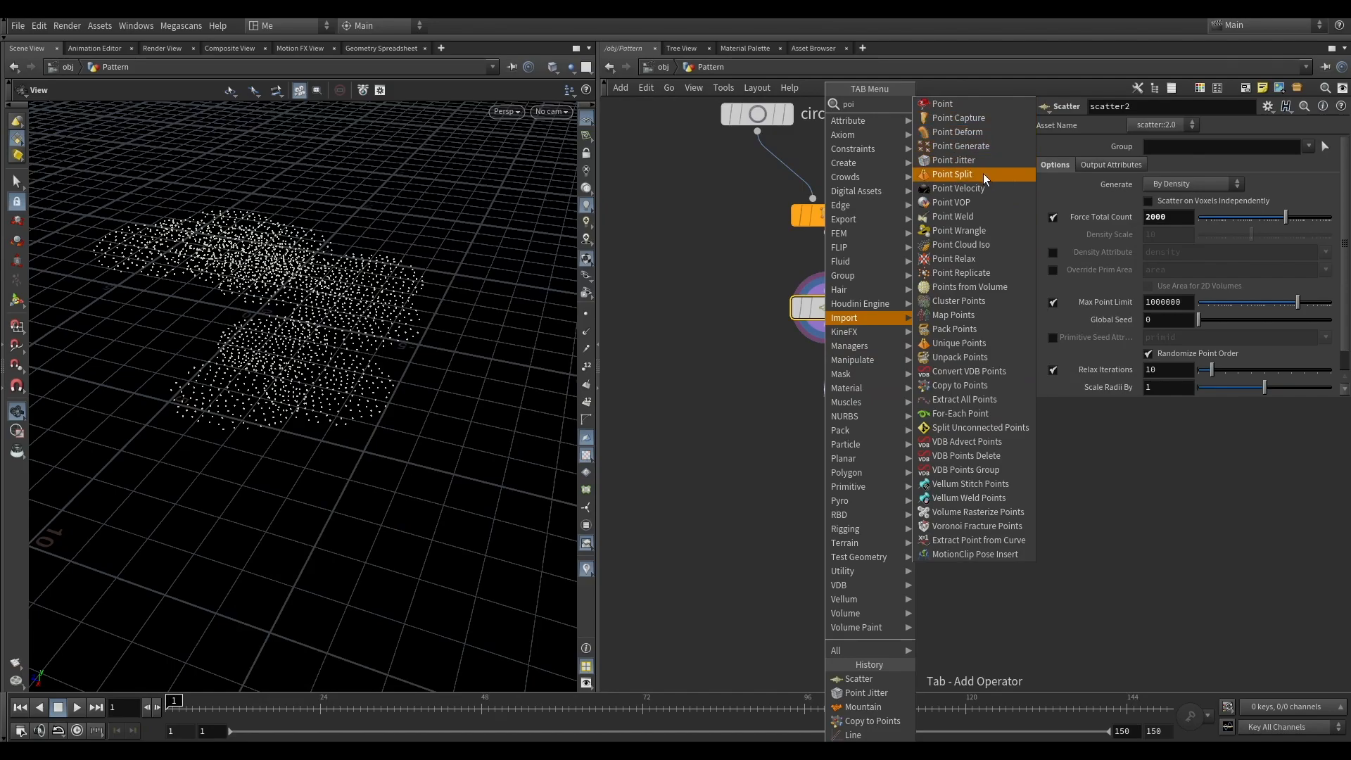
{"action": "left_click", "coordinate": [954, 160]}
{"action": "left_click", "coordinate": [857, 408]}
{"action": "left_click", "coordinate": [856, 405]}
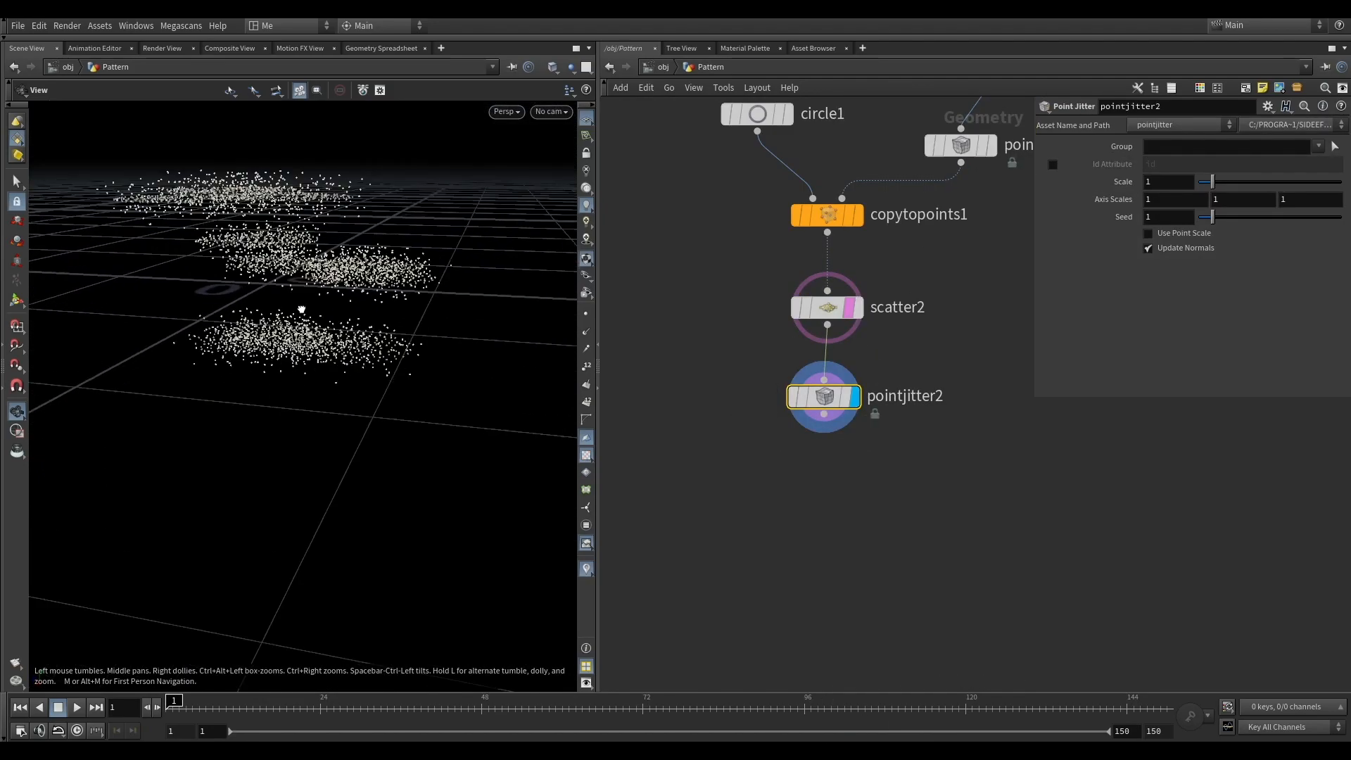
{"action": "left_click_drag", "start_coordinate": [1212, 182], "coordinate": [1201, 185]}
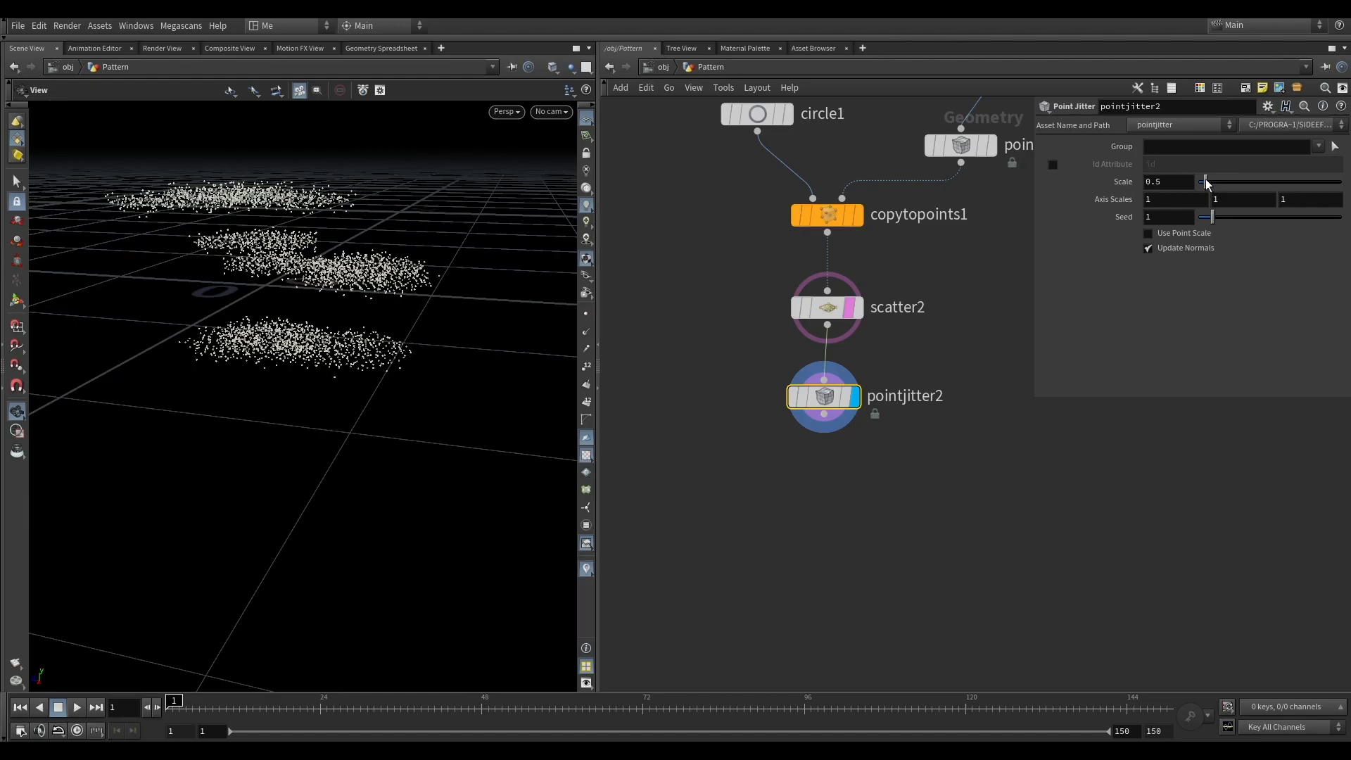
{"action": "left_click_drag", "start_coordinate": [458, 268], "coordinate": [215, 234]}
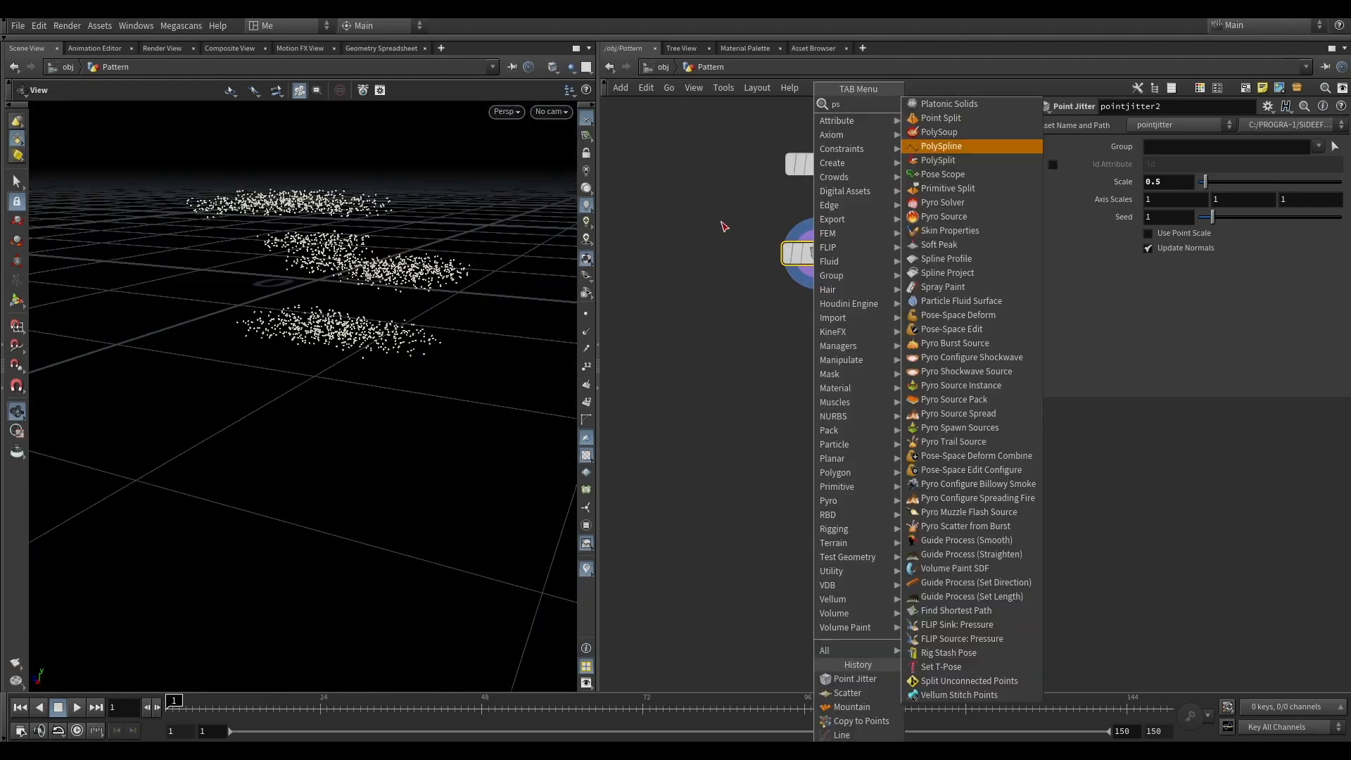
Add an Attribute Adjust Integer node connected to the output of pointjitter2 and display it.
{"action": "key", "text": "Escape"}
{"action": "mouse_move", "coordinate": [708, 311]}
{"action": "left_mouse_down"}
{"action": "mouse_move", "coordinate": [855, 242]}
{"action": "mouse_move", "coordinate": [817, 333]}
{"action": "left_mouse_up"}
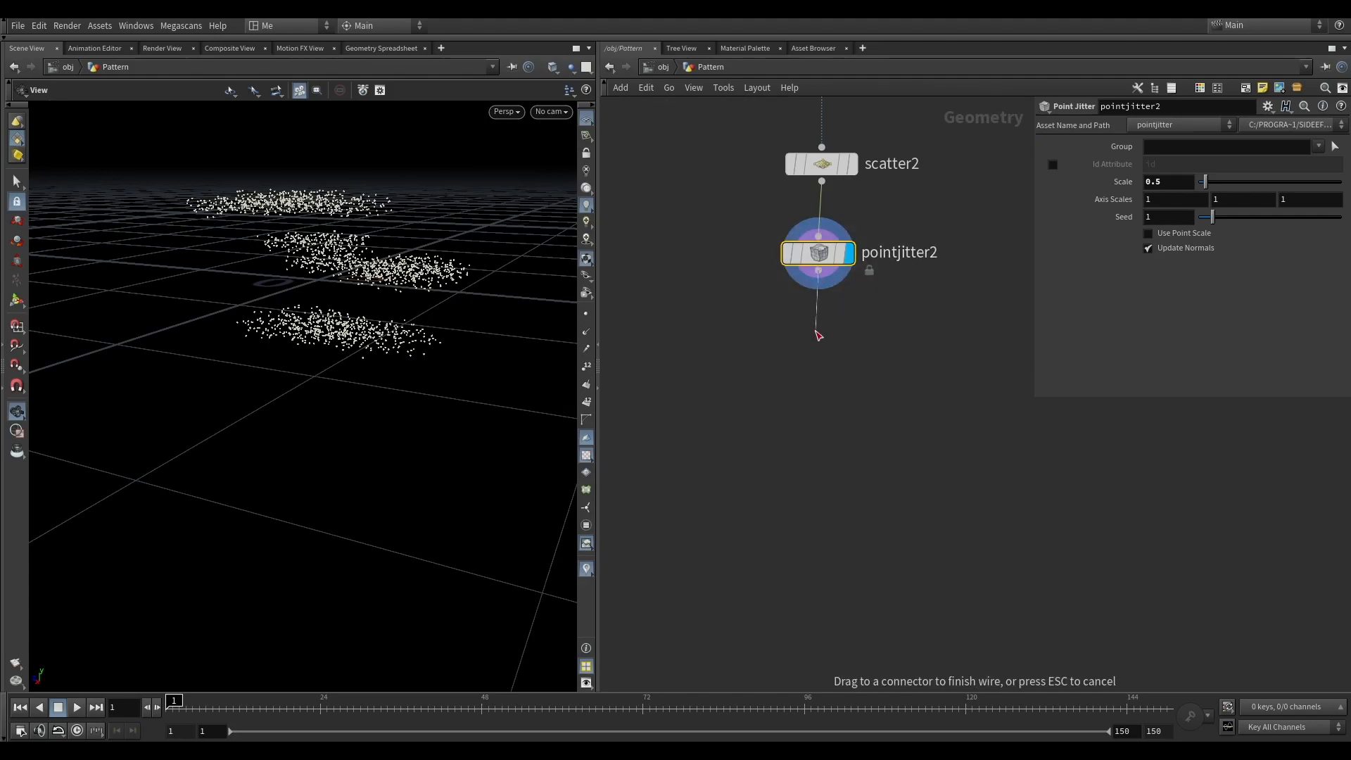
{"action": "left_click", "coordinate": [819, 271]}
{"action": "key", "text": "Tab"}
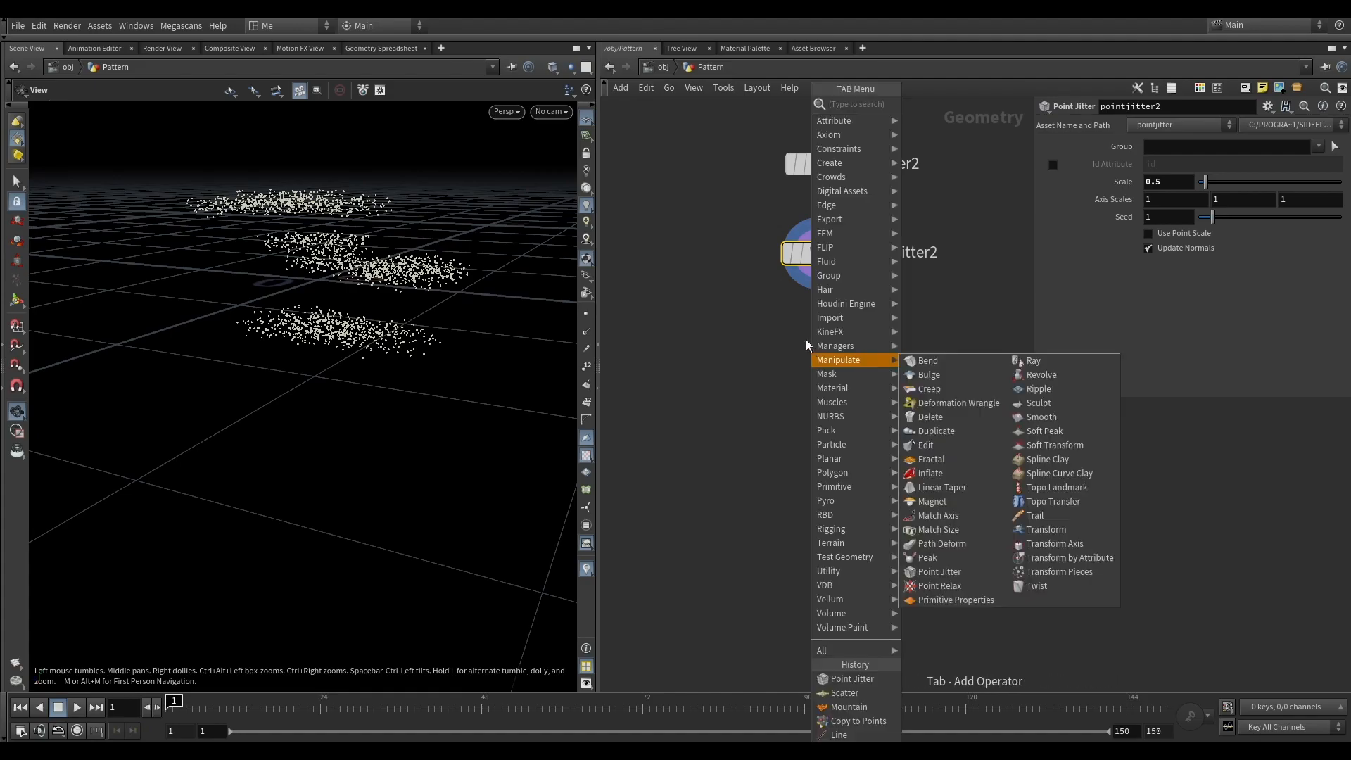
{"action": "type", "text": "att"}
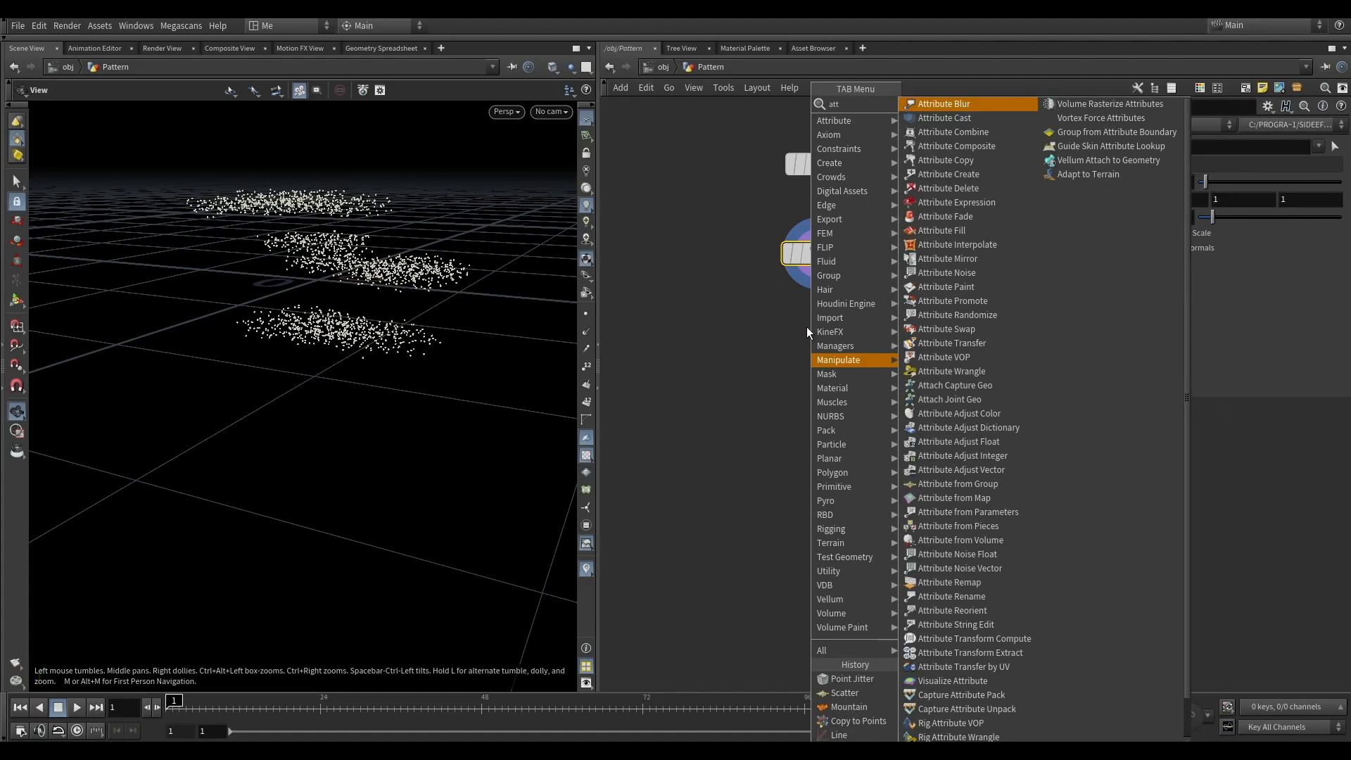
{"action": "type", "text": "a"}
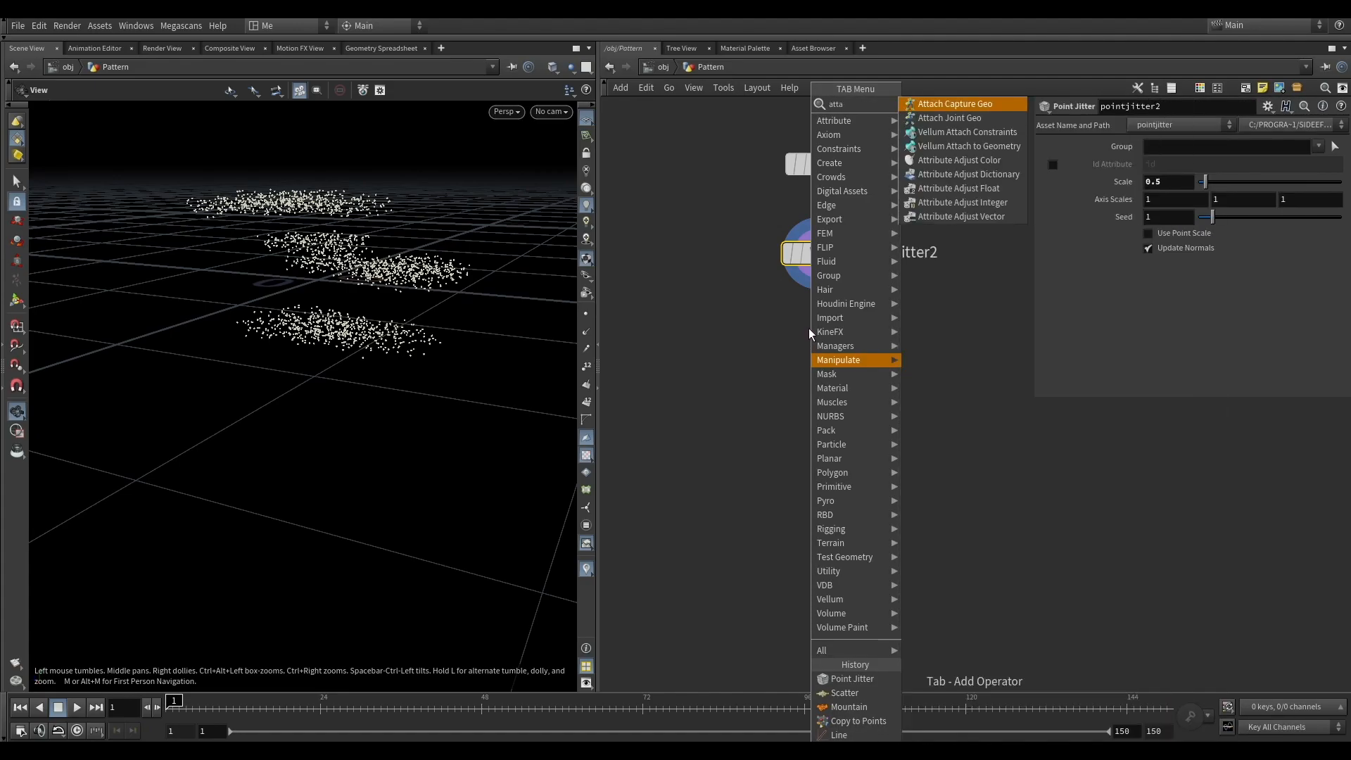
{"action": "type", "text": "j"}
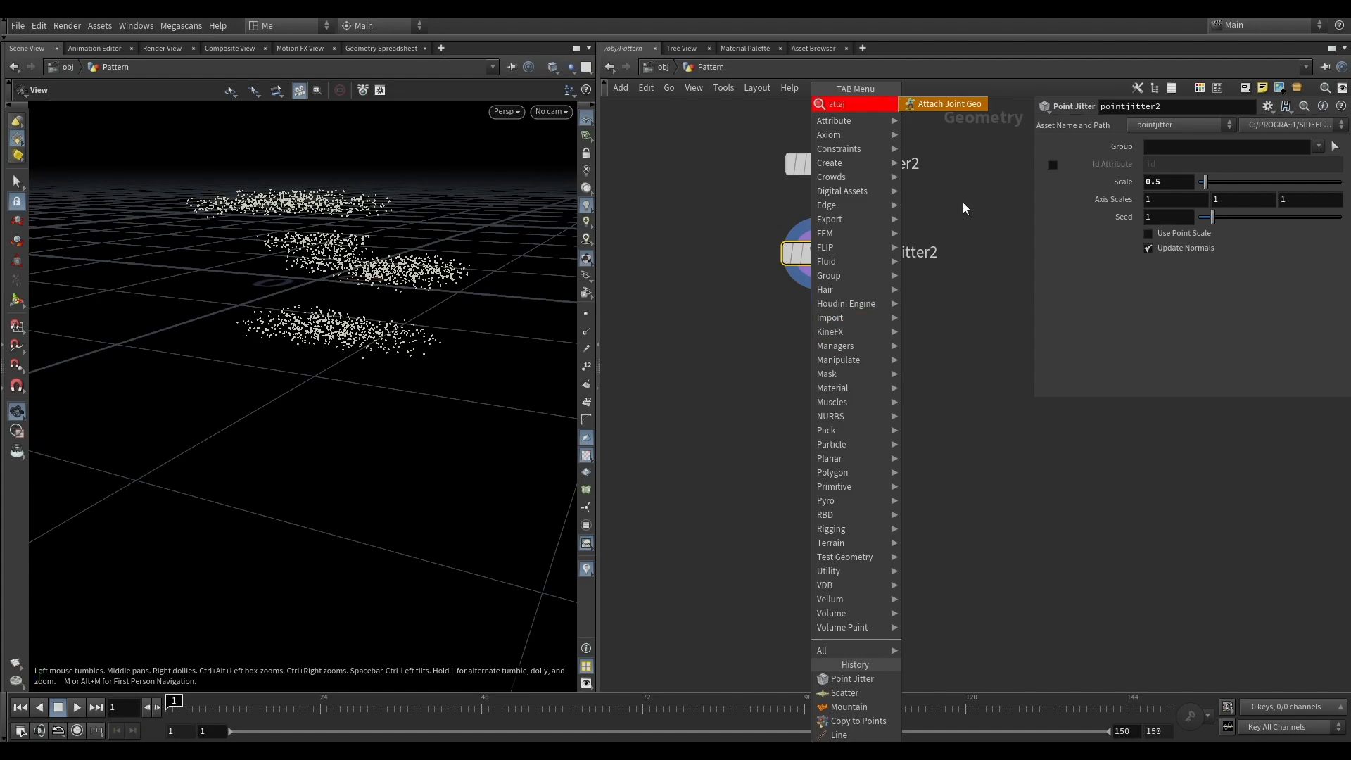
{"action": "key", "text": "BackSpace"}
{"action": "key", "text": "BackSpace"}
{"action": "type", "text": "ad"}
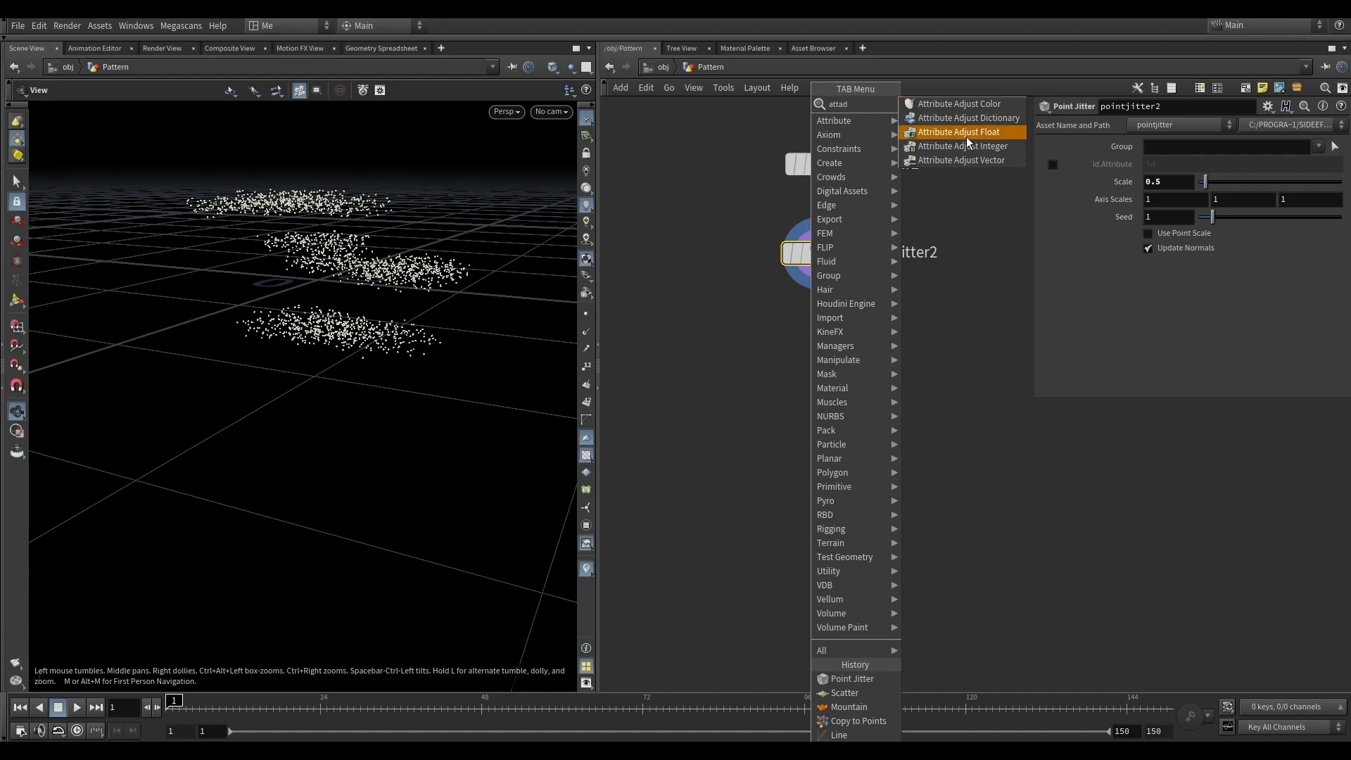
{"action": "left_click", "coordinate": [983, 149]}
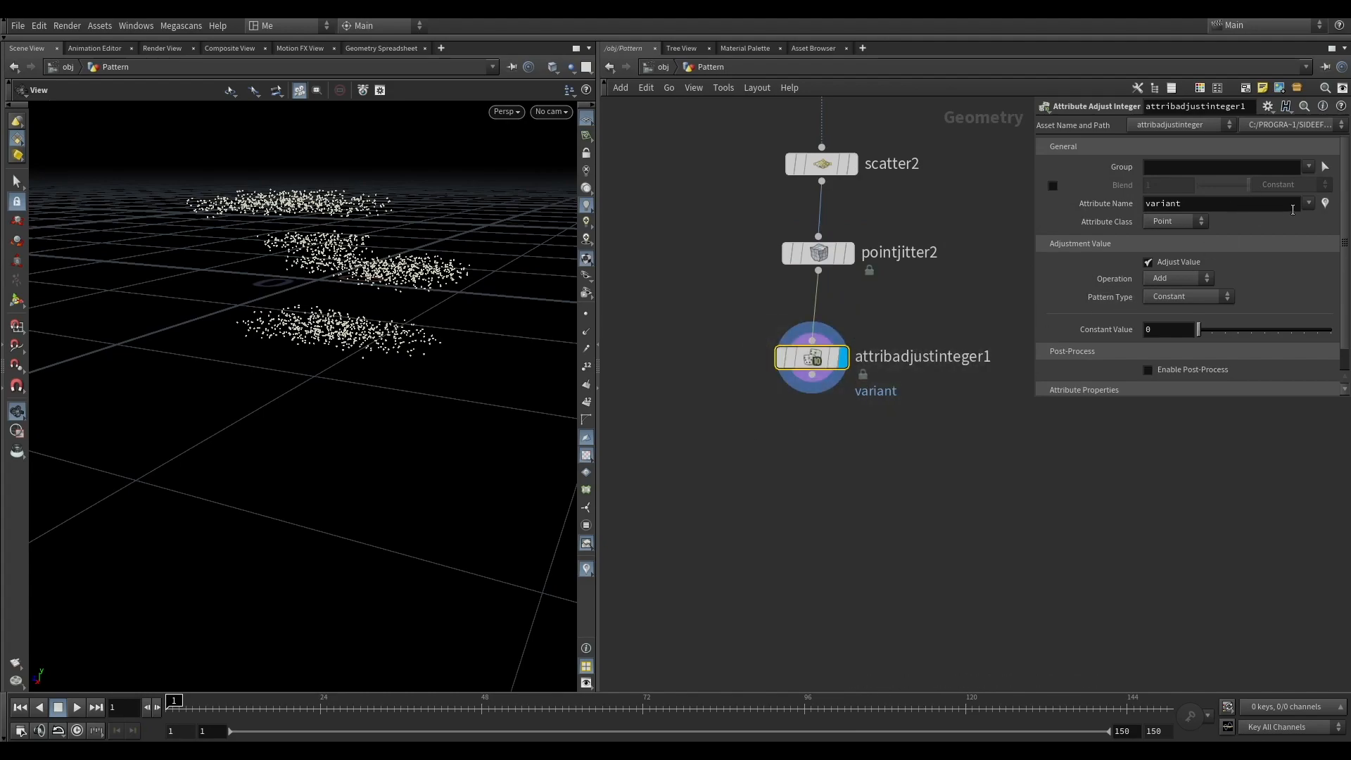
{"action": "key", "text": "Return"}
Set the pattern type of the variant attribute adjustment to Random.
{"action": "left_click", "coordinate": [1150, 297]}
{"action": "left_click", "coordinate": [1179, 278]}
{"action": "left_click", "coordinate": [1179, 298]}
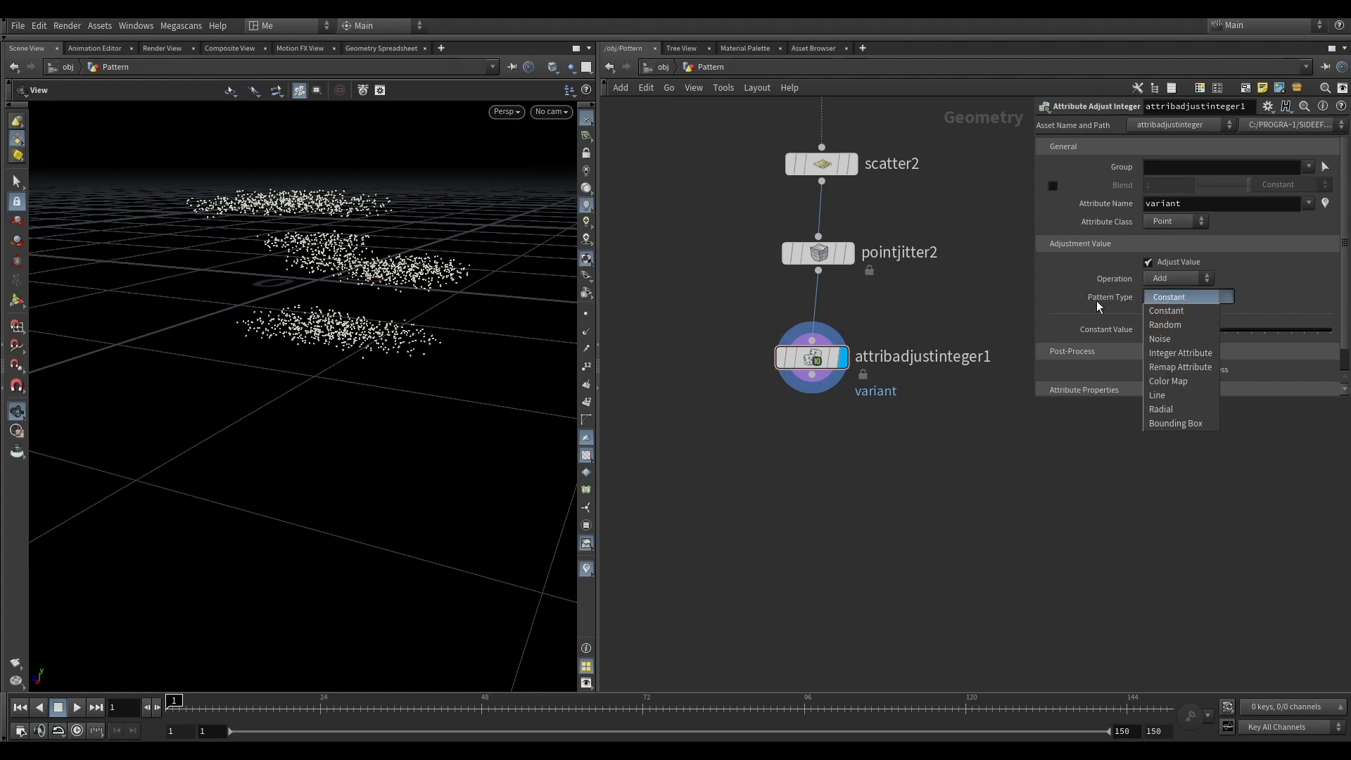
{"action": "left_click", "coordinate": [1170, 324]}
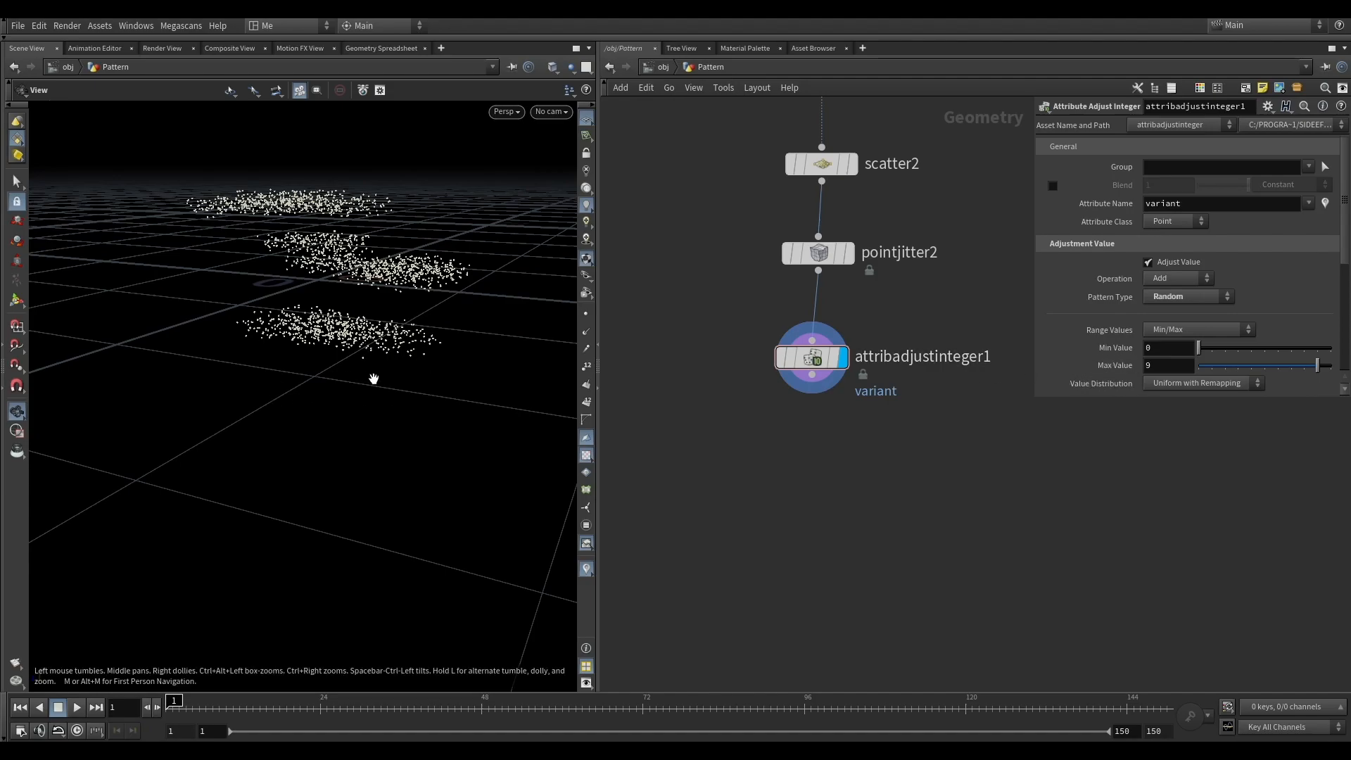
Set the random variant attribute's maximum value to 1 and enlarge the parameter pane.
{"action": "left_click_drag", "start_coordinate": [1159, 349], "coordinate": [1115, 373]}
{"action": "left_click", "coordinate": [1151, 366]}
{"action": "left_click", "coordinate": [1158, 351]}
{"action": "left_click", "coordinate": [1143, 367]}
{"action": "left_click_drag", "start_coordinate": [1159, 366], "coordinate": [1125, 369]}
{"action": "type", "text": "4"}
{"action": "key", "text": "BackSpace"}
{"action": "type", "text": "1"}
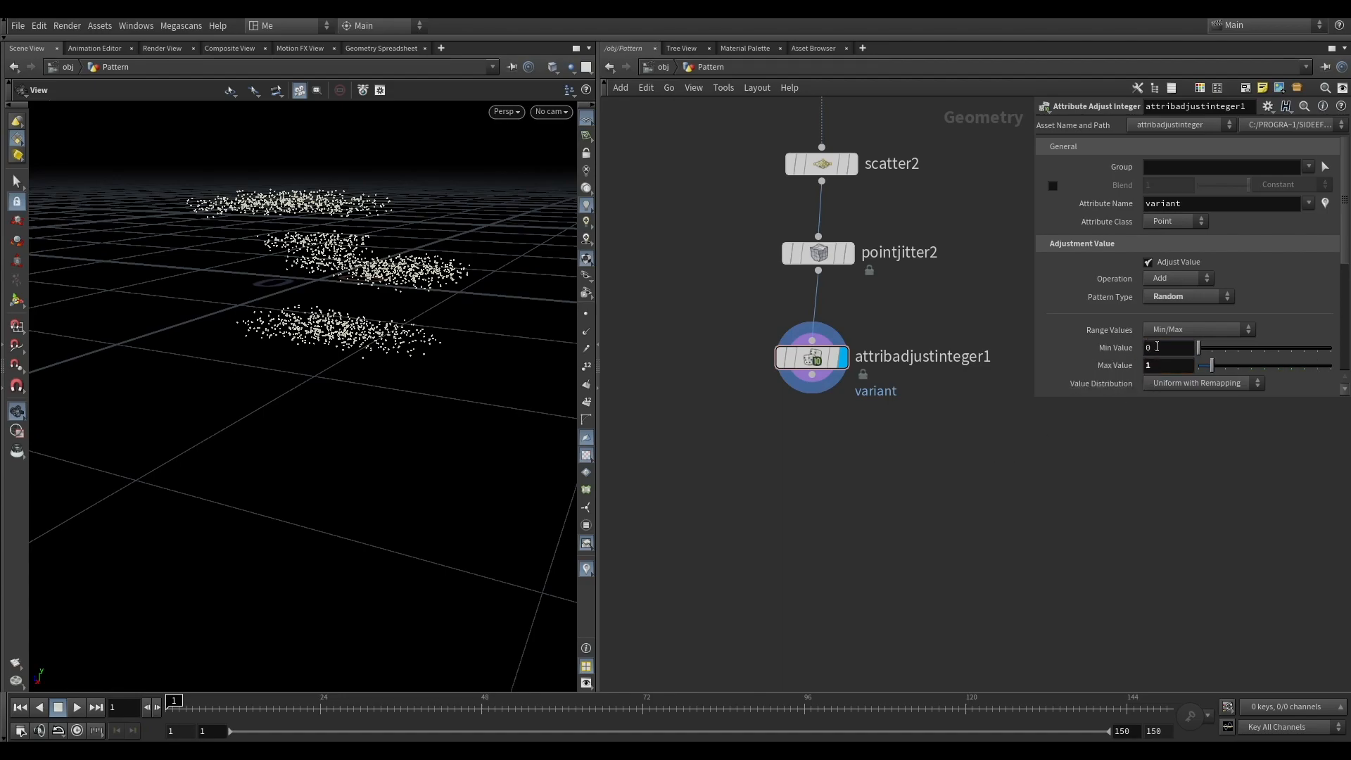
{"action": "left_click_drag", "start_coordinate": [1032, 397], "coordinate": [1038, 447]}
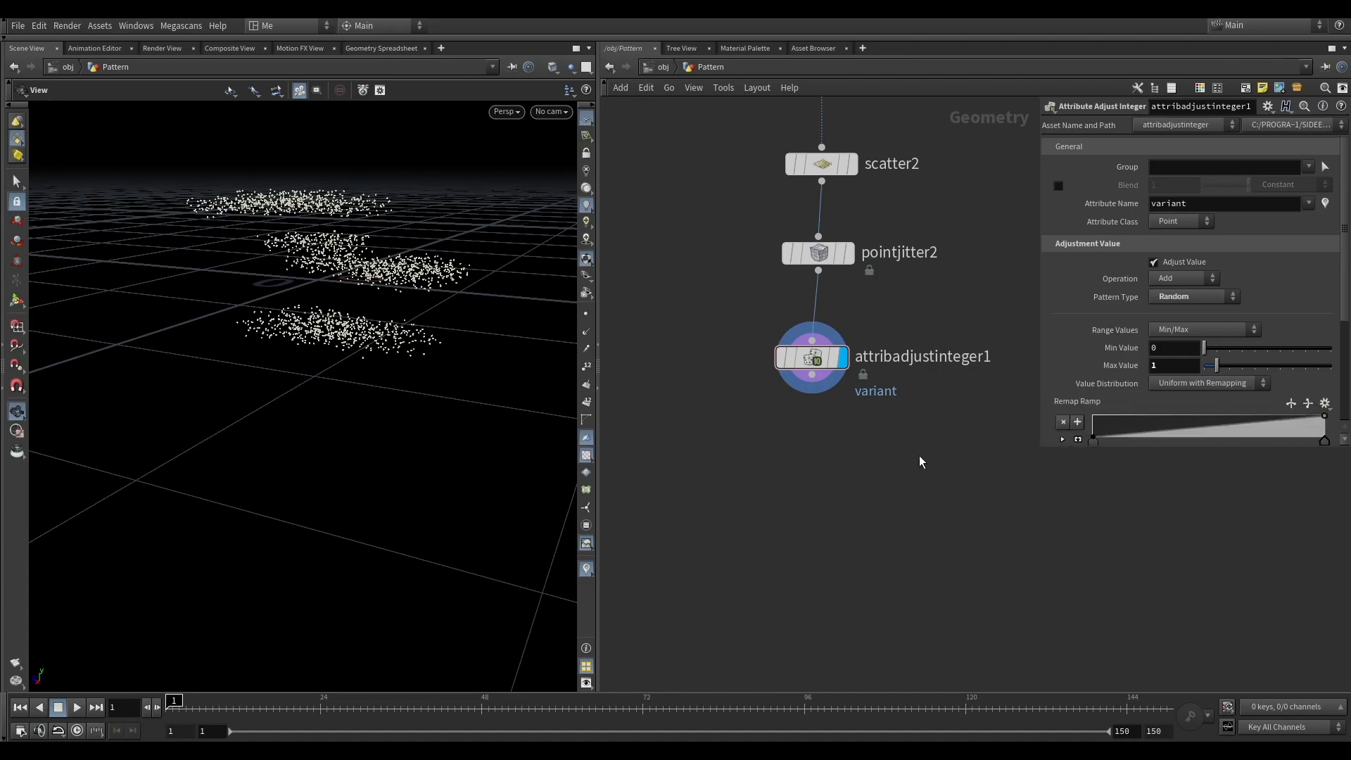
Add an Attribute Adjust Float node connected to the output of attribadjustinteger1 and display it.
{"action": "scroll", "coordinate": [828, 410], "scroll_direction": "up", "scroll_amount": 5}
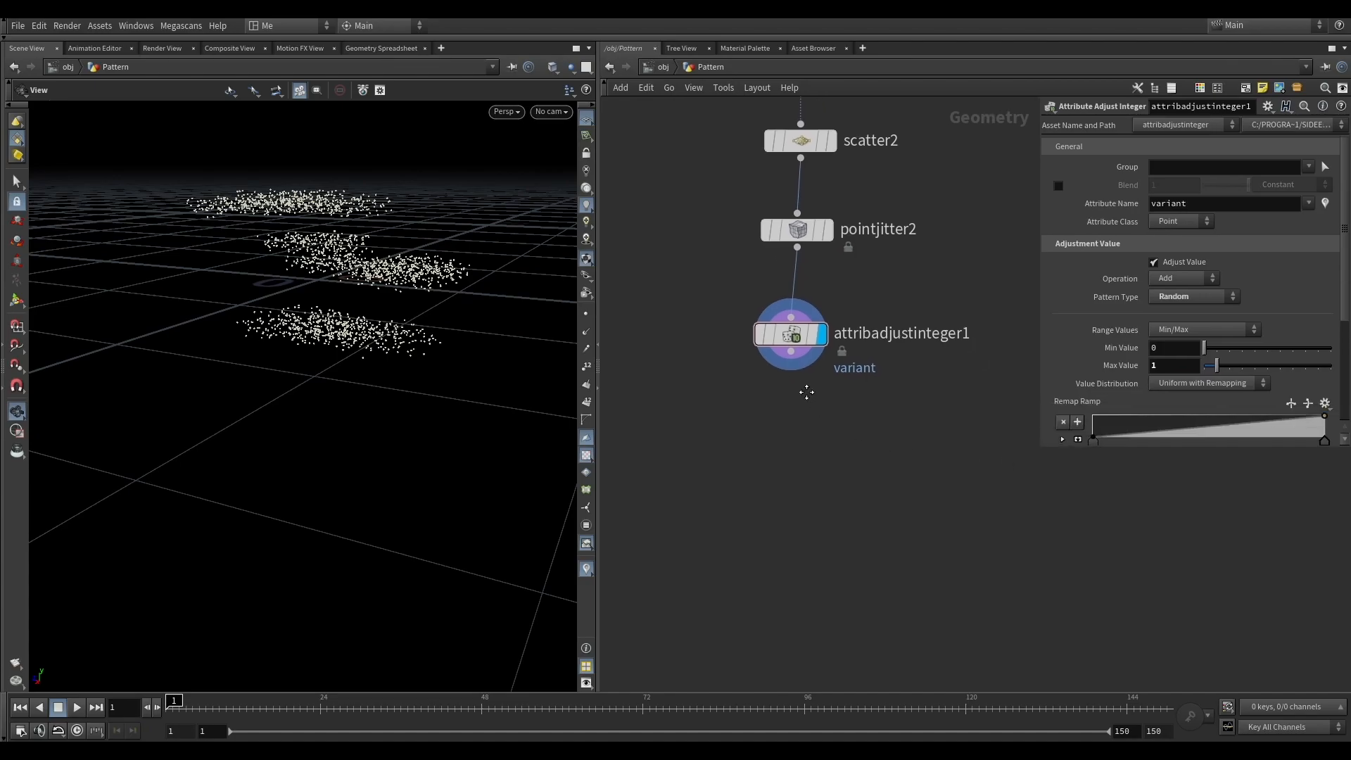
{"action": "key", "text": "Tab"}
{"action": "type", "text": "atta"}
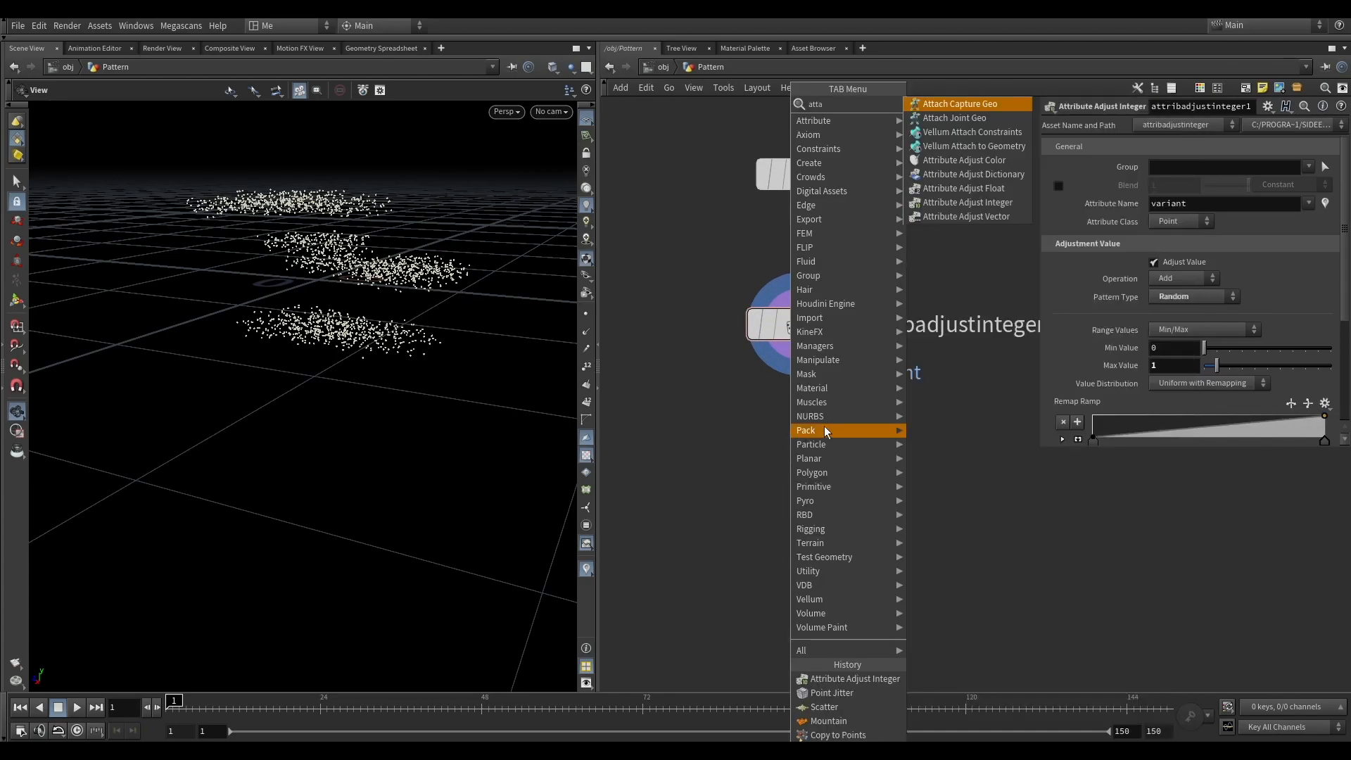
{"action": "type", "text": "d"}
{"action": "left_click", "coordinate": [998, 134]}
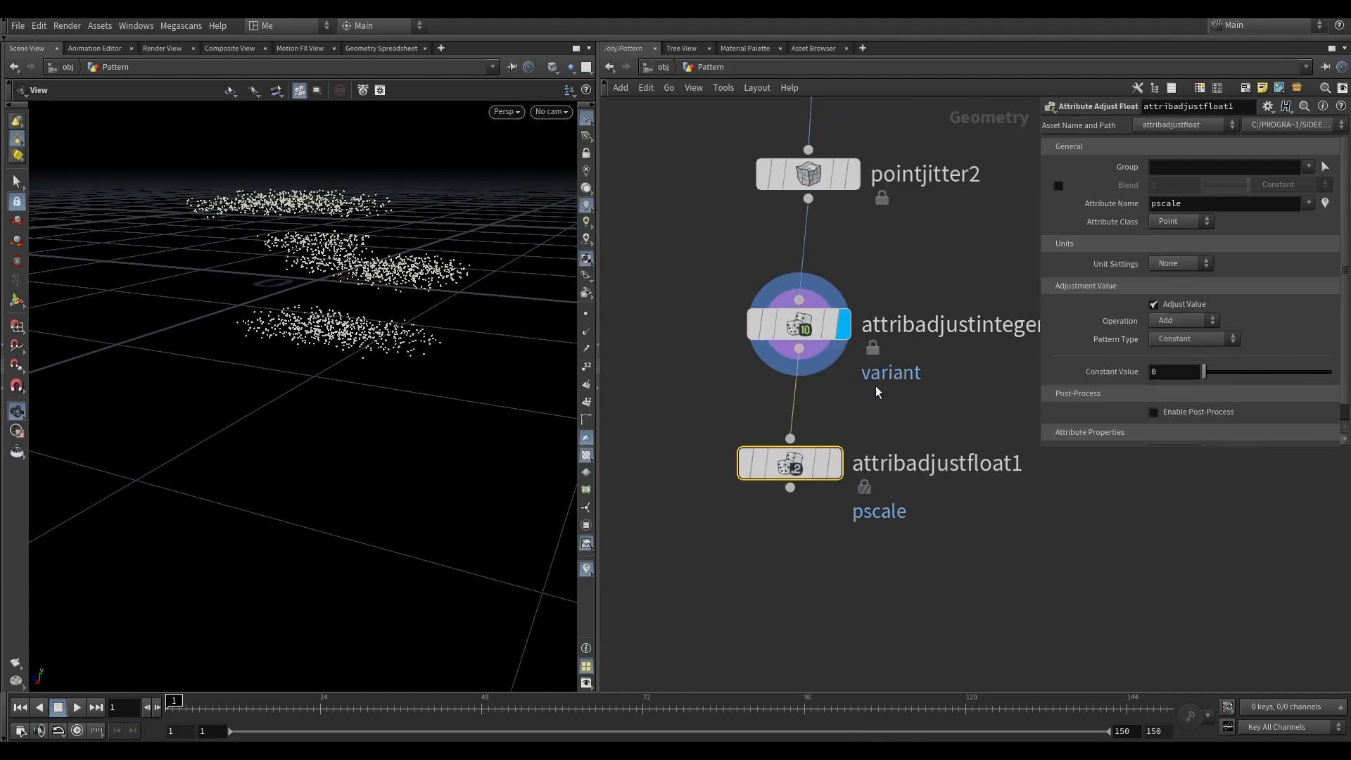
{"action": "scroll", "coordinate": [844, 362], "scroll_direction": "down", "scroll_amount": 5}
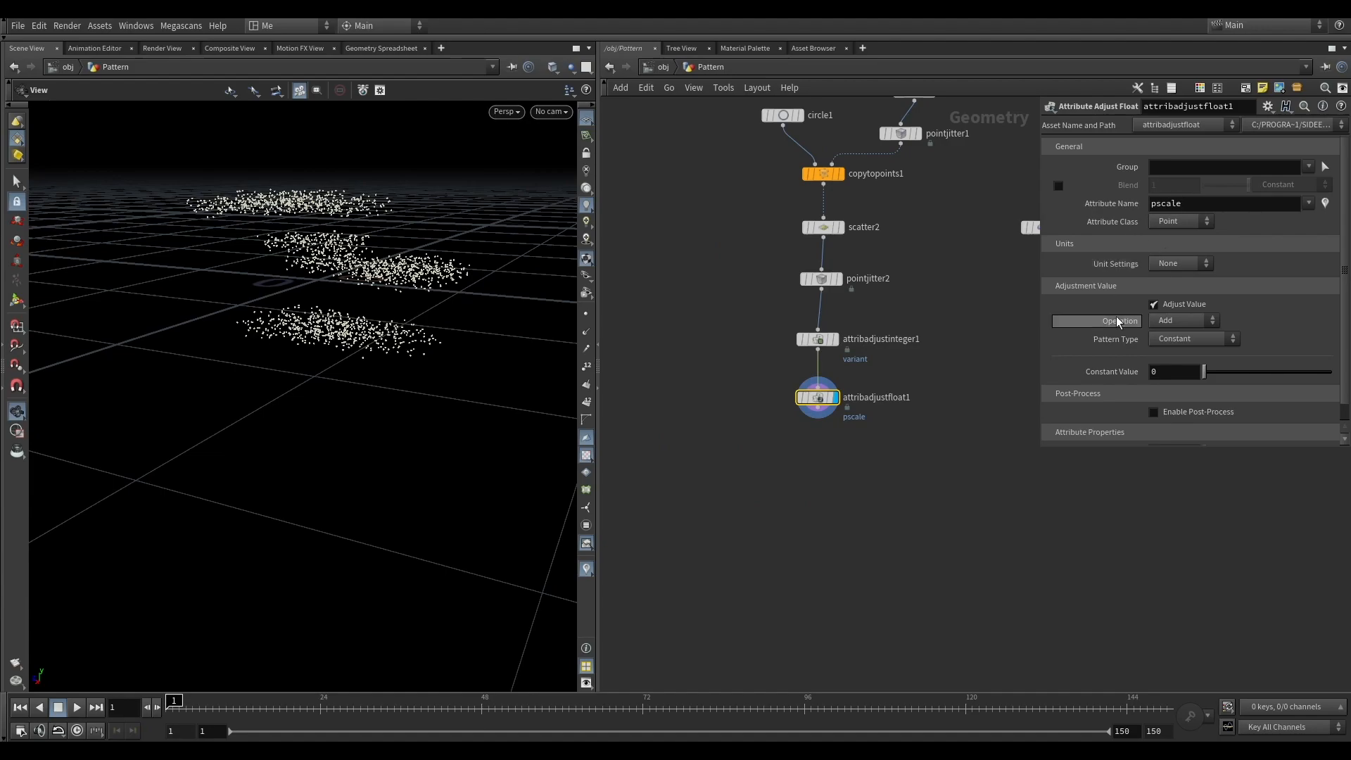
Randomize the pscale attribute with a minimum value of 0.02 and a maximum value of 0.05.
{"action": "left_click", "coordinate": [1183, 321]}
{"action": "left_click", "coordinate": [1171, 363]}
{"action": "left_click", "coordinate": [1189, 339]}
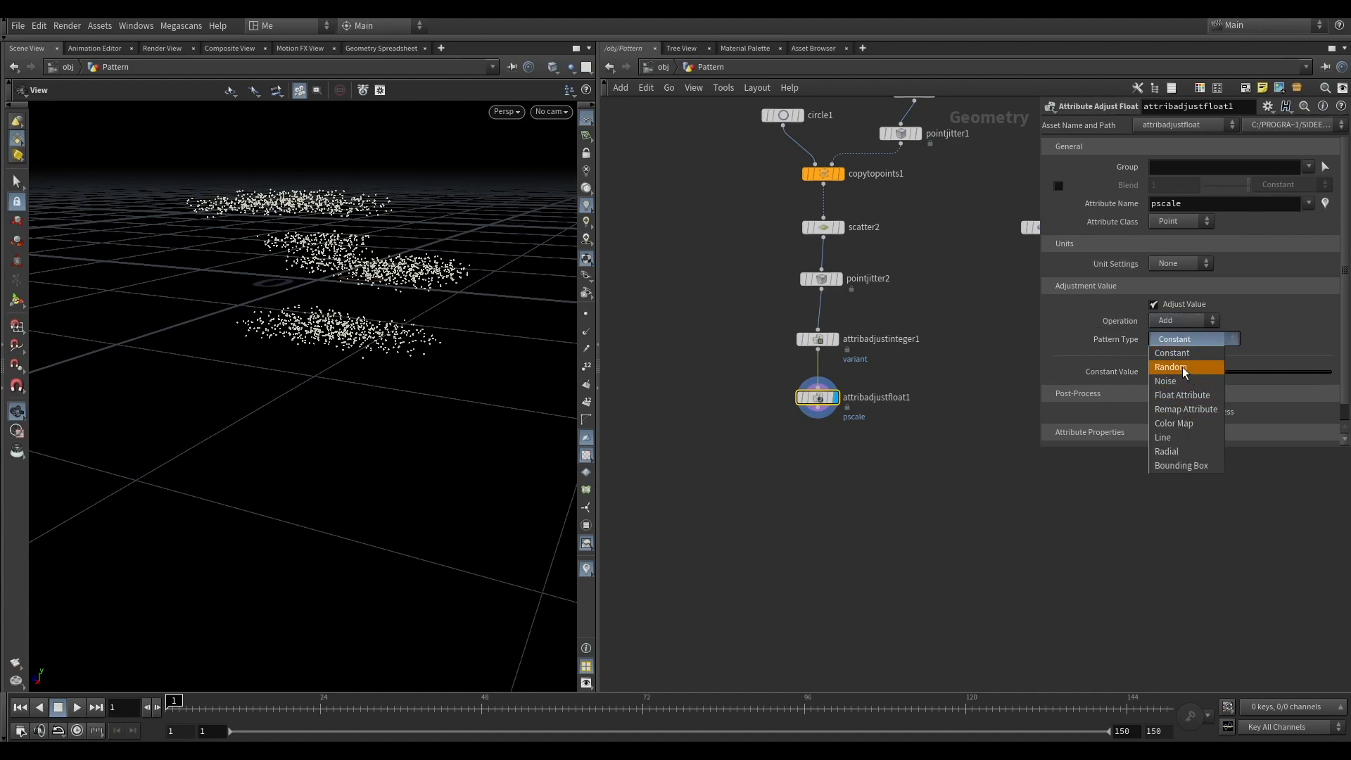
{"action": "left_click", "coordinate": [1182, 366]}
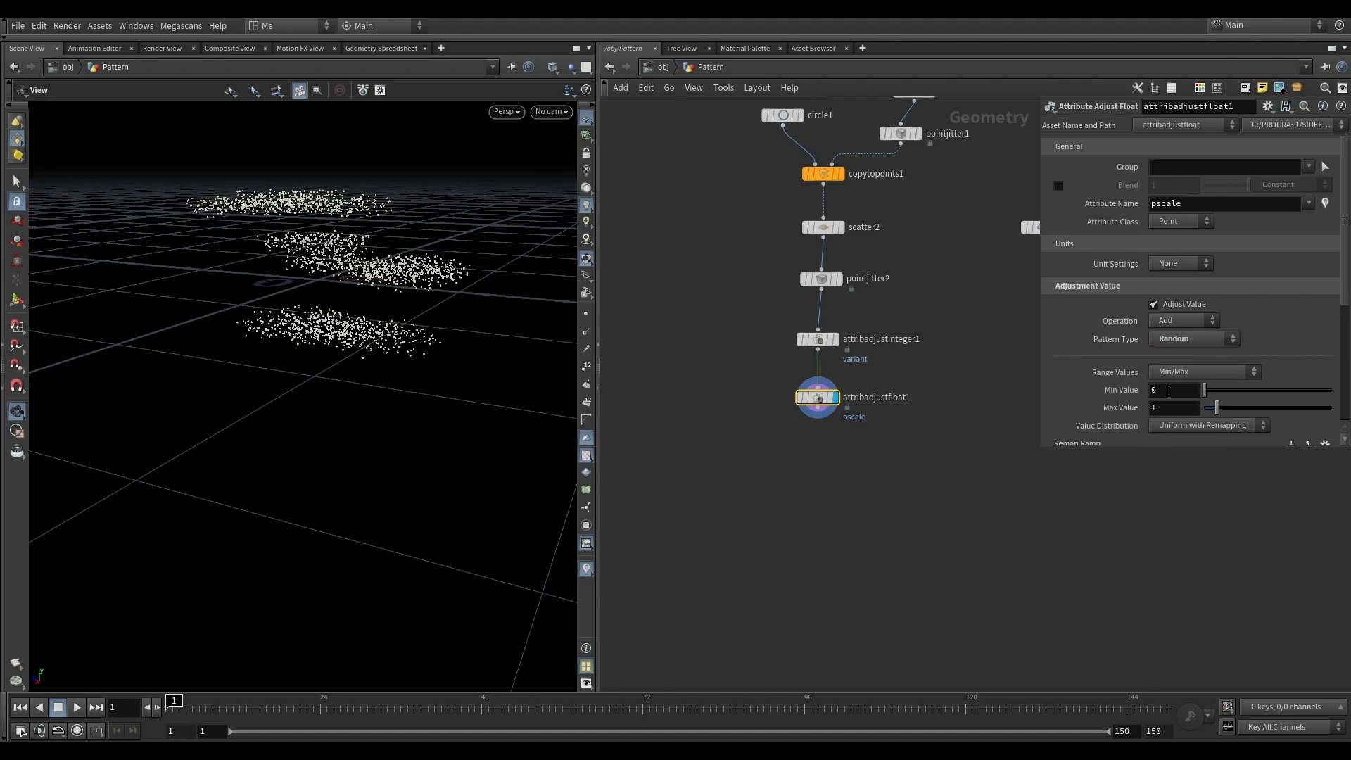
{"action": "type", "text": "0.02"}
{"action": "key", "text": "Tab"}
{"action": "type", "text": "0.05"}
{"action": "key", "text": "Return"}
Add a second Copy to Points node and feed the output of attribadjustfloat1 into its target points input.
{"action": "key", "text": "Tab"}
{"action": "type", "text": "cop"}
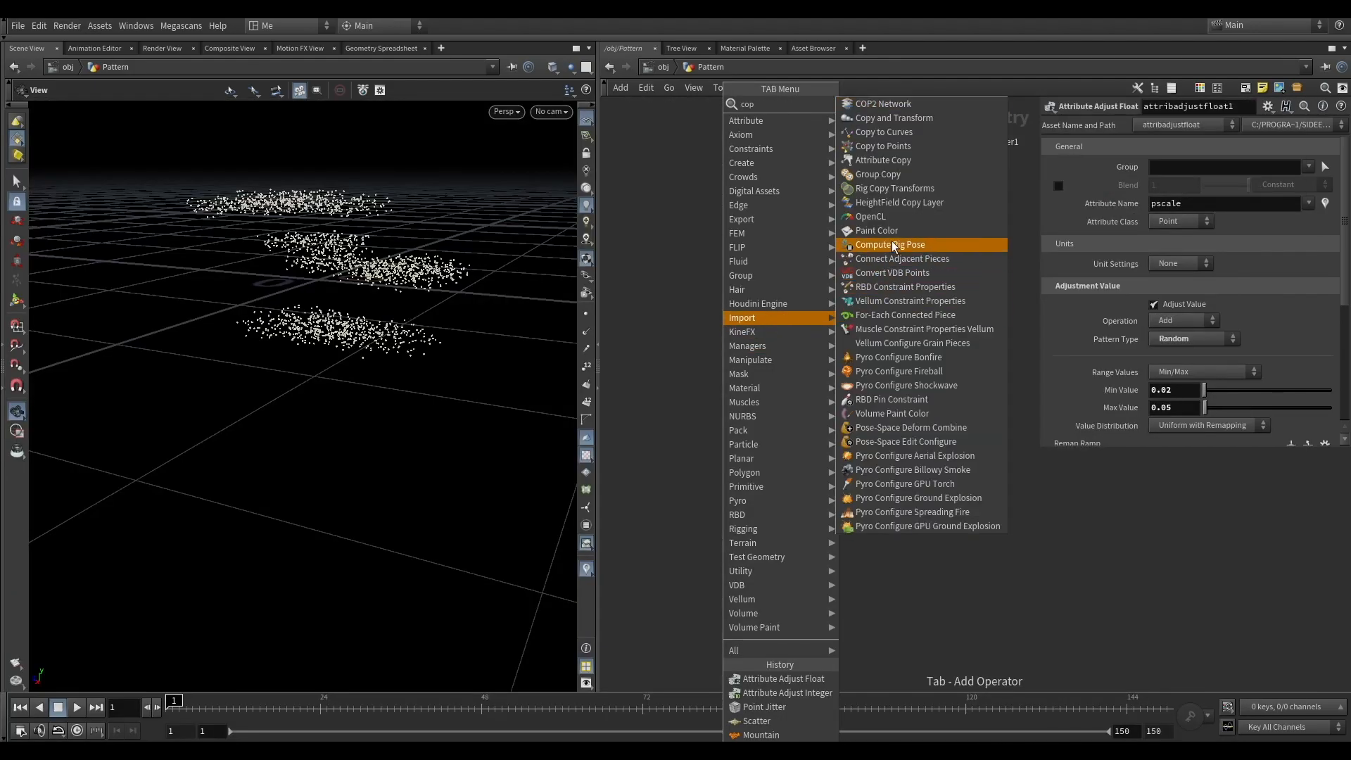
{"action": "left_click", "coordinate": [892, 147]}
{"action": "left_click", "coordinate": [832, 473]}
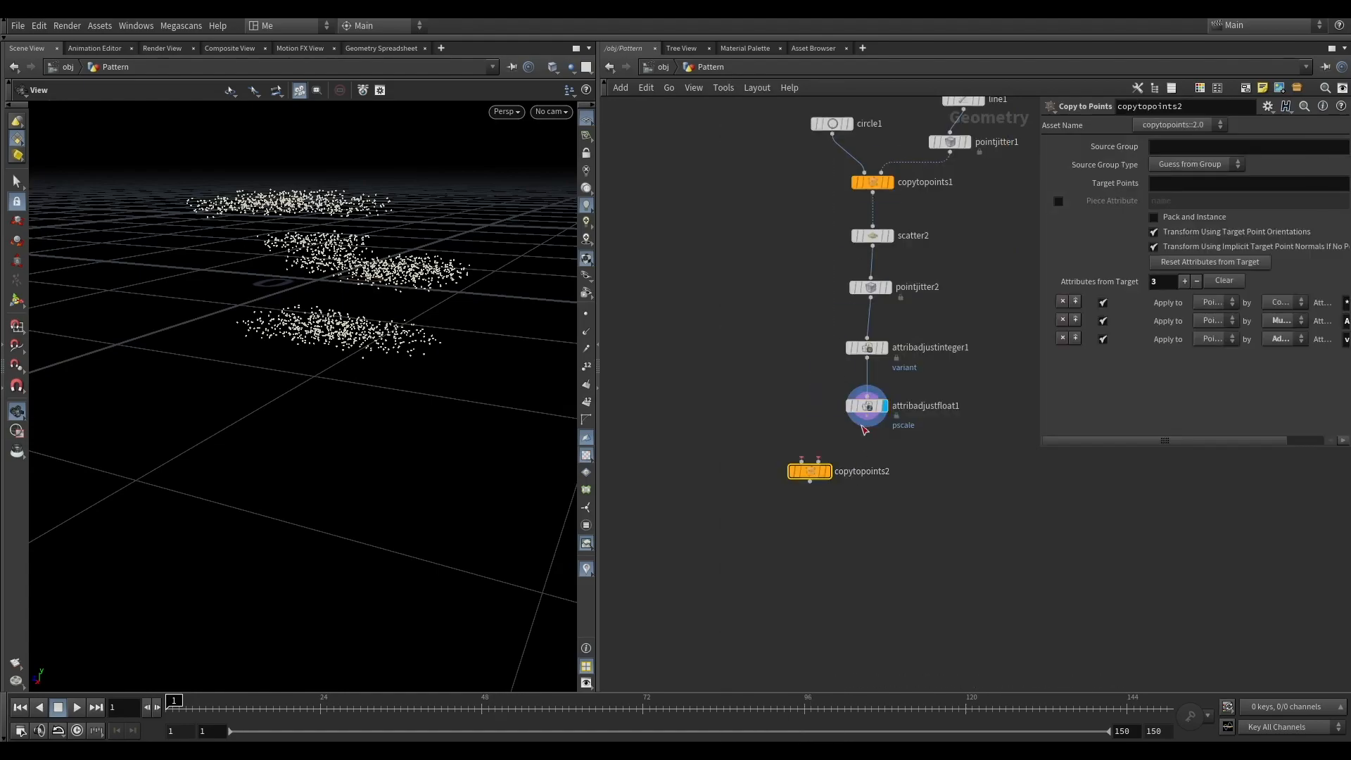
Add a Platonic Solids node beside the existing node chain and display it.
{"action": "key", "text": "Tab"}
{"action": "mouse_move", "coordinate": [739, 376]}
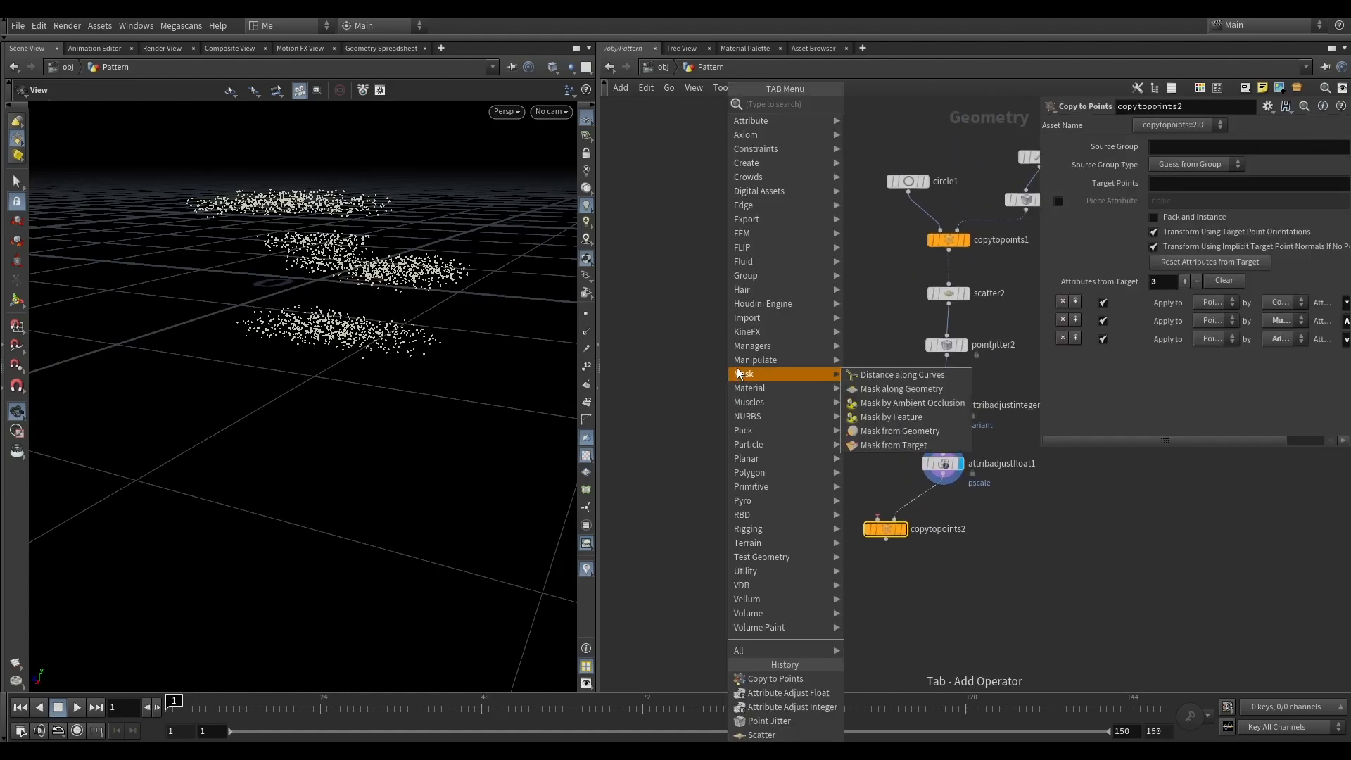
{"action": "type", "text": "pta"}
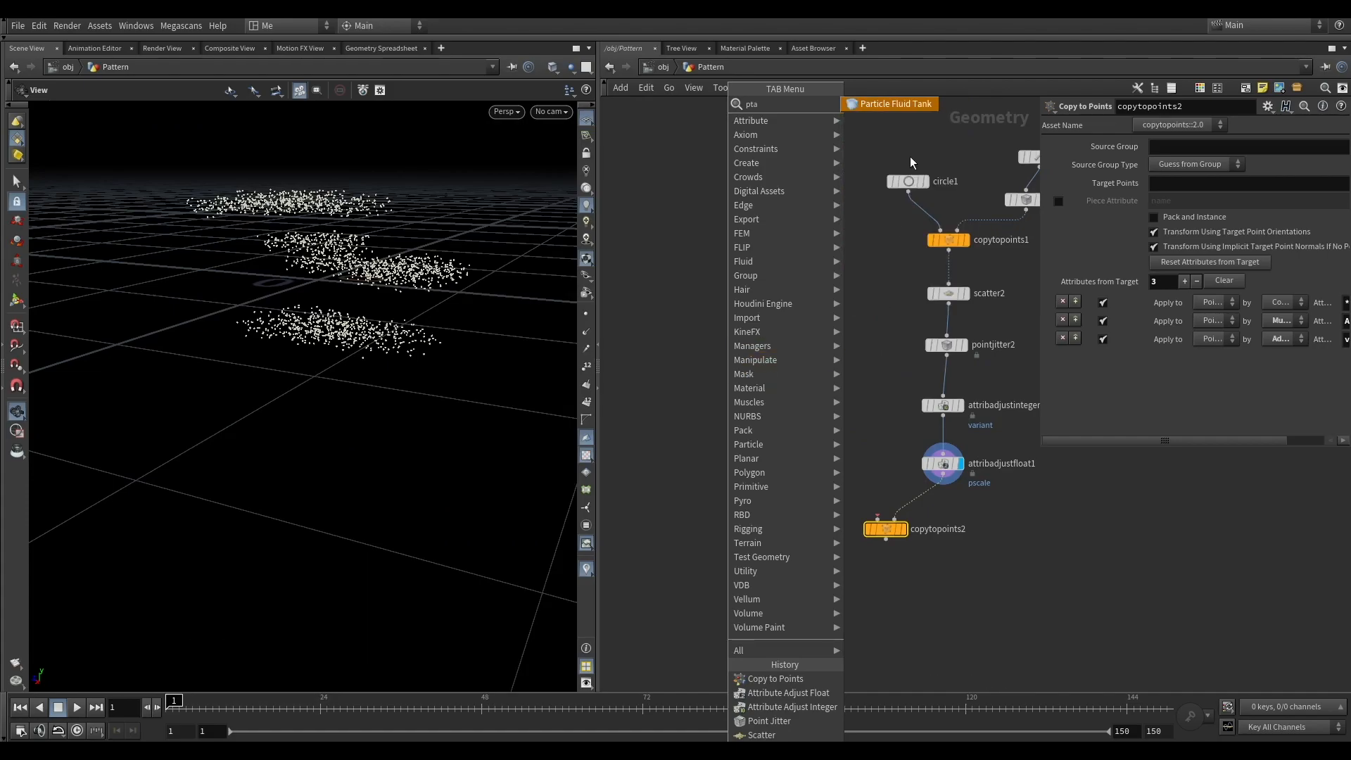
{"action": "key", "text": "BackSpace"}
{"action": "key", "text": "BackSpace"}
{"action": "type", "text": "lat"}
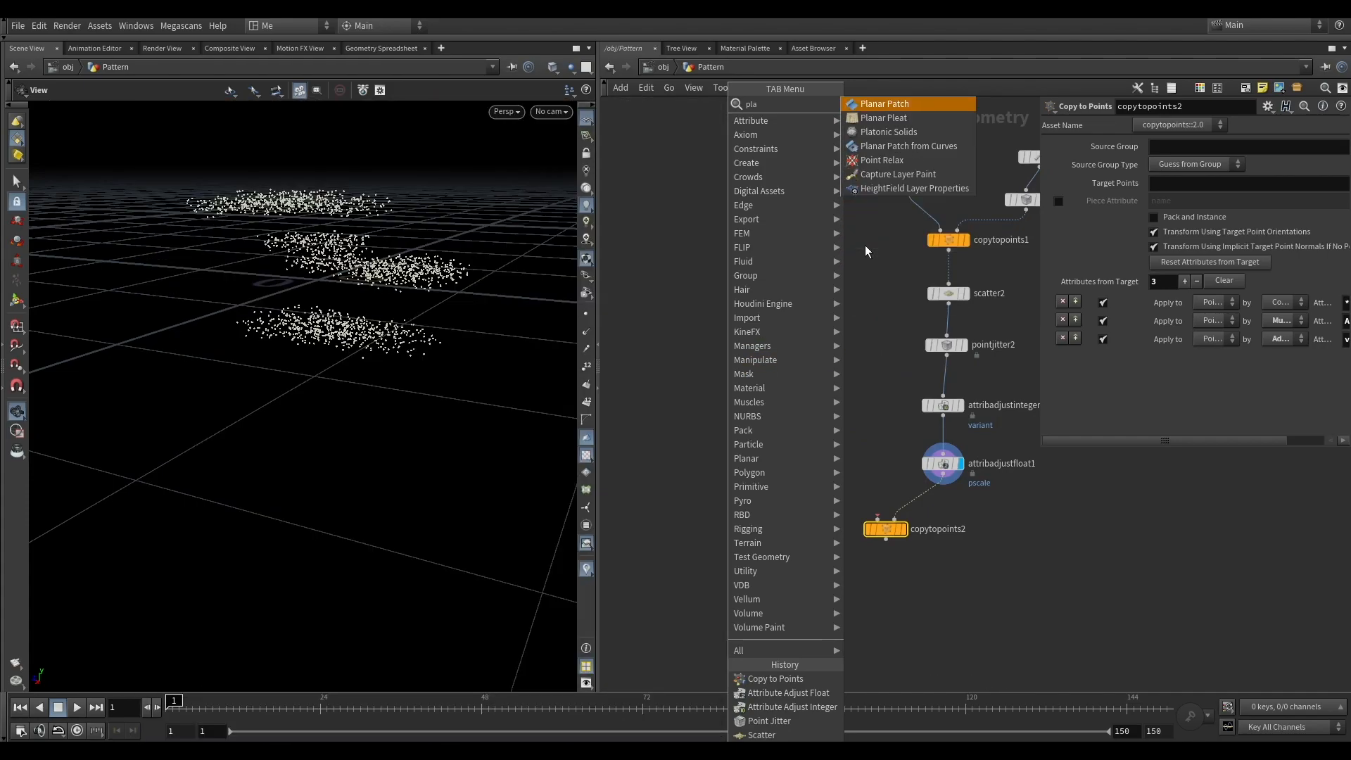
{"action": "left_click", "coordinate": [887, 104]}
{"action": "scroll", "coordinate": [768, 264], "scroll_direction": "up", "scroll_amount": 3}
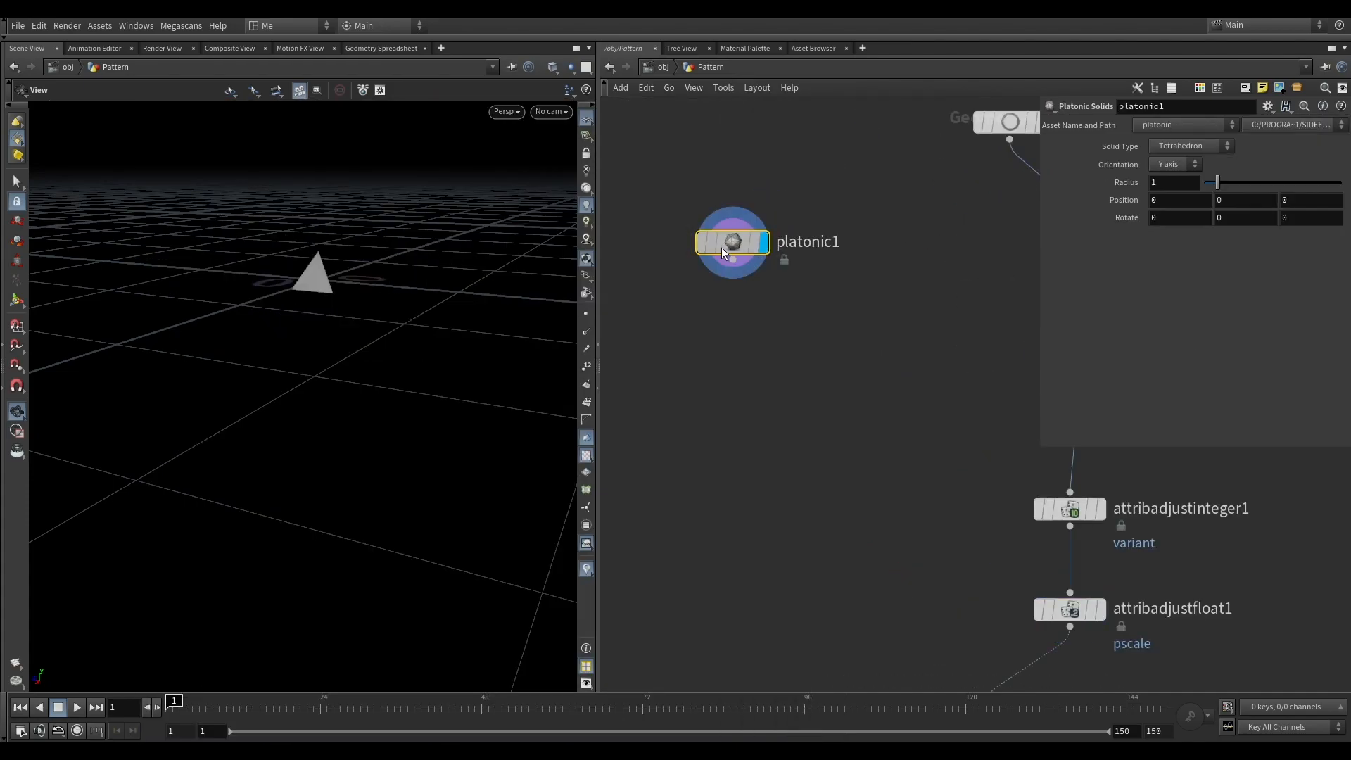
{"action": "left_click", "coordinate": [791, 271]}
Set the solid type of platonic1 to Octahedron.
{"action": "left_click", "coordinate": [1189, 146]}
{"action": "left_click", "coordinate": [1182, 187]}
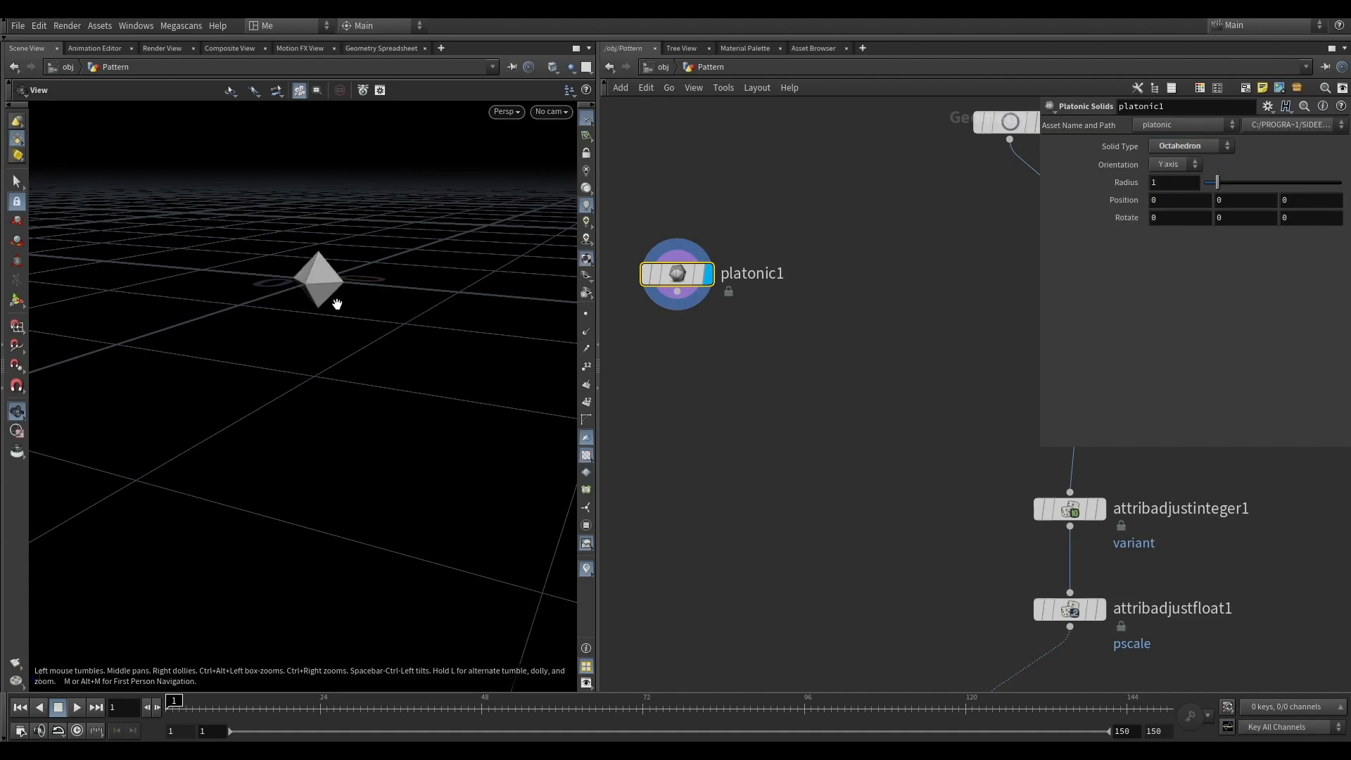
{"action": "scroll", "coordinate": [351, 288], "scroll_direction": "up", "scroll_amount": 3}
{"action": "left_click_drag", "start_coordinate": [358, 281], "coordinate": [302, 285]}
Duplicate the platonic1 node beside the original and set the copy's solid type to Dodecahedron.
{"action": "left_click_drag", "start_coordinate": [677, 273], "coordinate": [858, 273], "text": "alt"}
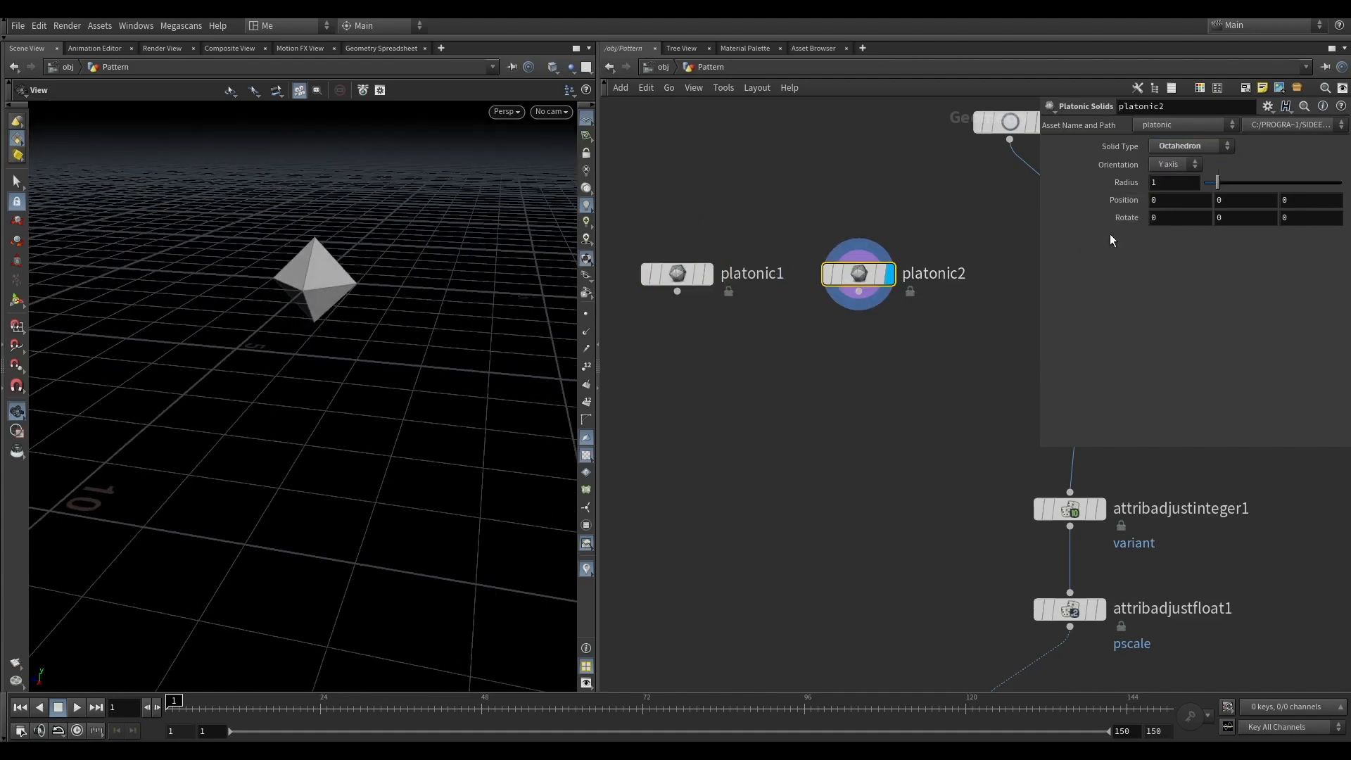
{"action": "left_click", "coordinate": [1189, 145]}
{"action": "left_click", "coordinate": [1182, 216]}
{"action": "left_click_drag", "start_coordinate": [521, 288], "coordinate": [420, 294]}
{"action": "left_click", "coordinate": [1189, 145]}
{"action": "left_click", "coordinate": [1181, 202]}
{"action": "left_click", "coordinate": [1193, 146]}
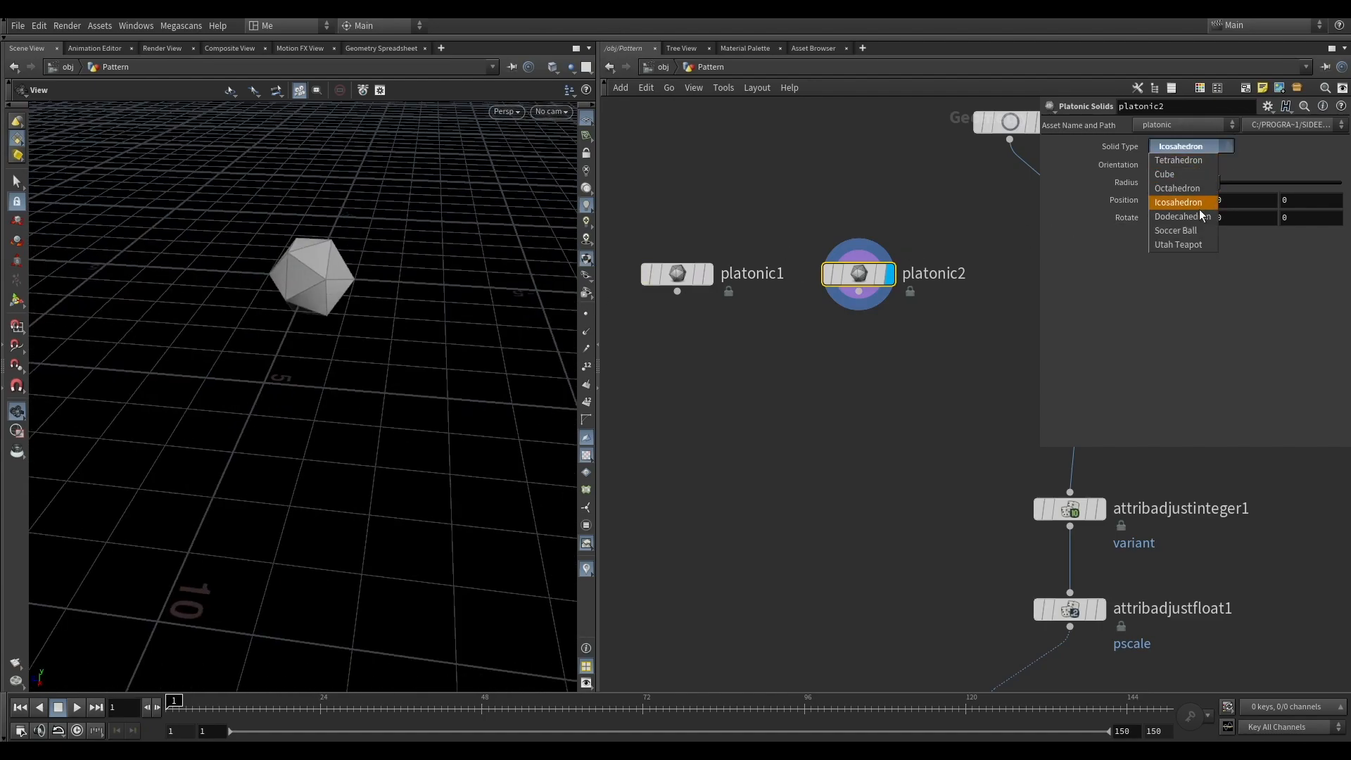
{"action": "left_click", "coordinate": [1182, 216]}
{"action": "left_click_drag", "start_coordinate": [338, 327], "coordinate": [275, 333]}
Display platonic1 and add a Merge node below the two Platonic Solids nodes to combine them.
{"action": "left_click", "coordinate": [715, 237]}
{"action": "scroll", "coordinate": [753, 371], "scroll_direction": "down", "scroll_amount": 3}
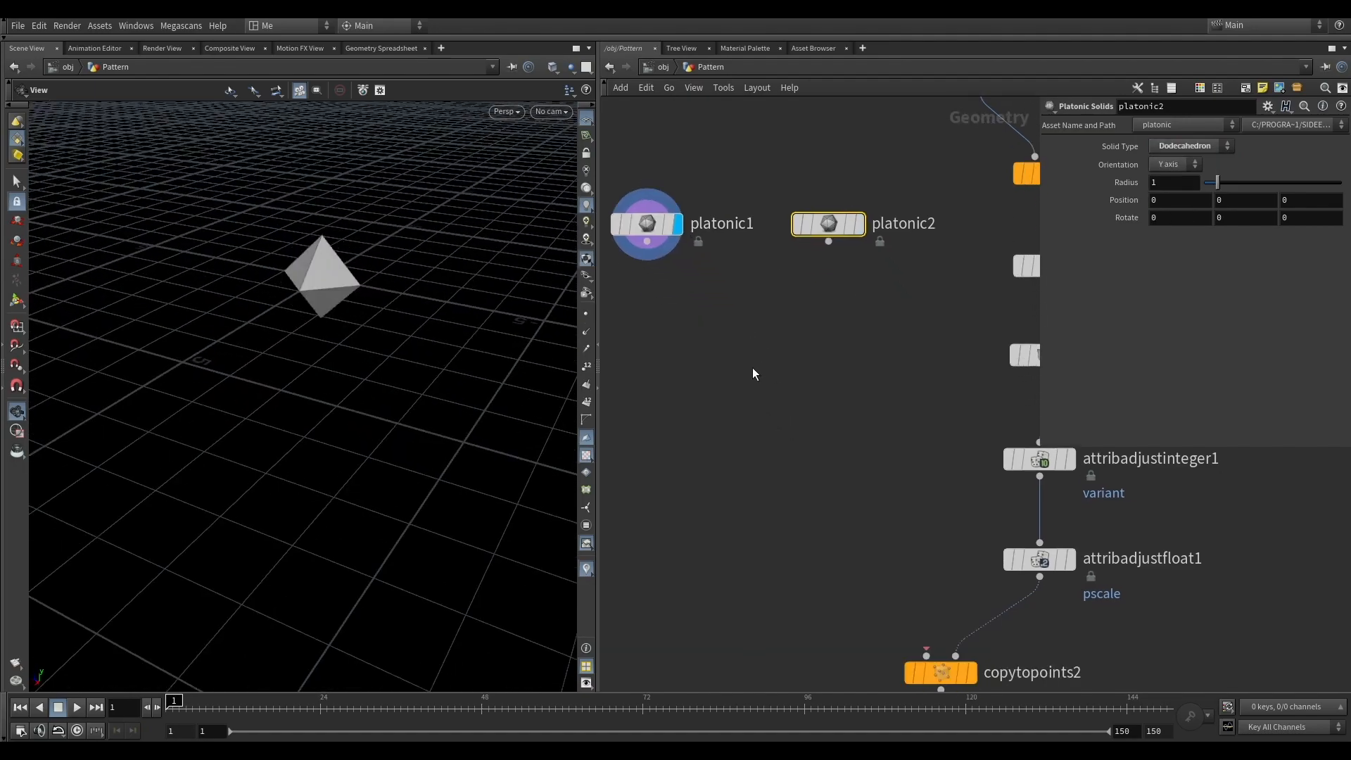
{"action": "key", "text": "Tab"}
{"action": "type", "text": "mer"}
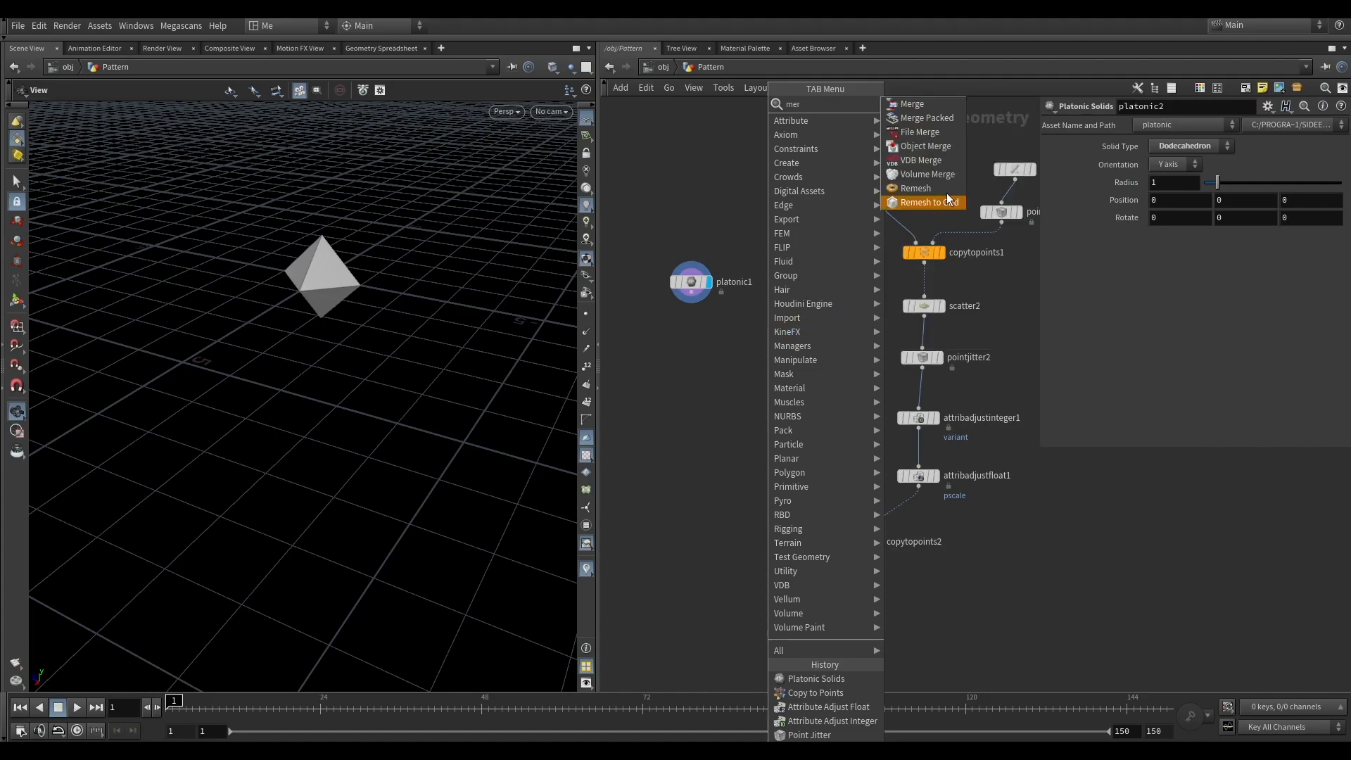
{"action": "left_click", "coordinate": [913, 104]}
{"action": "left_click", "coordinate": [748, 352]}
{"action": "left_click_drag", "start_coordinate": [691, 293], "coordinate": [748, 344]}
Connect the Merge node to the first input of copytopoints2 and display the copied solids.
{"action": "left_click_drag", "start_coordinate": [797, 294], "coordinate": [859, 546]}
{"action": "key", "text": "r"}
{"action": "left_click", "coordinate": [863, 547]}
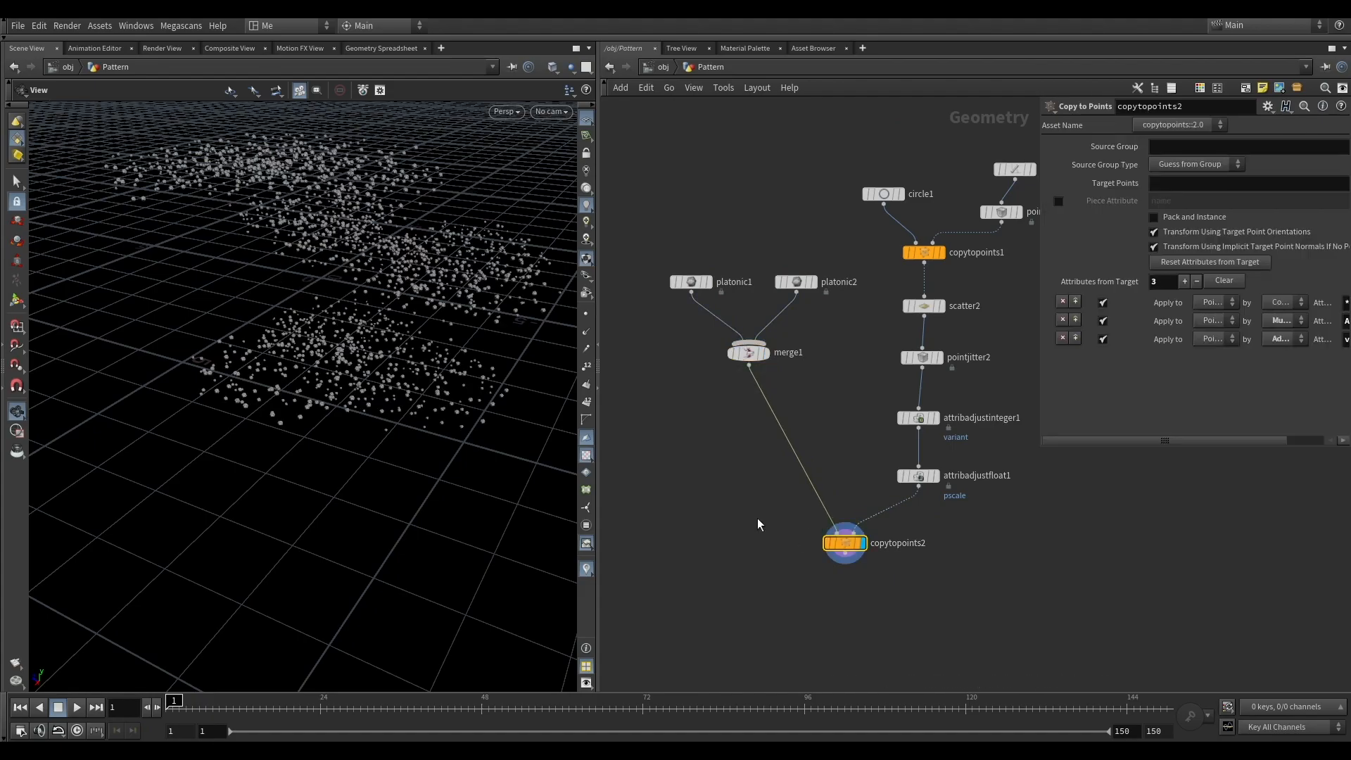
{"action": "scroll", "coordinate": [533, 283], "scroll_direction": "up", "scroll_amount": 5}
{"action": "scroll", "coordinate": [534, 283], "scroll_direction": "up", "scroll_amount": 3}
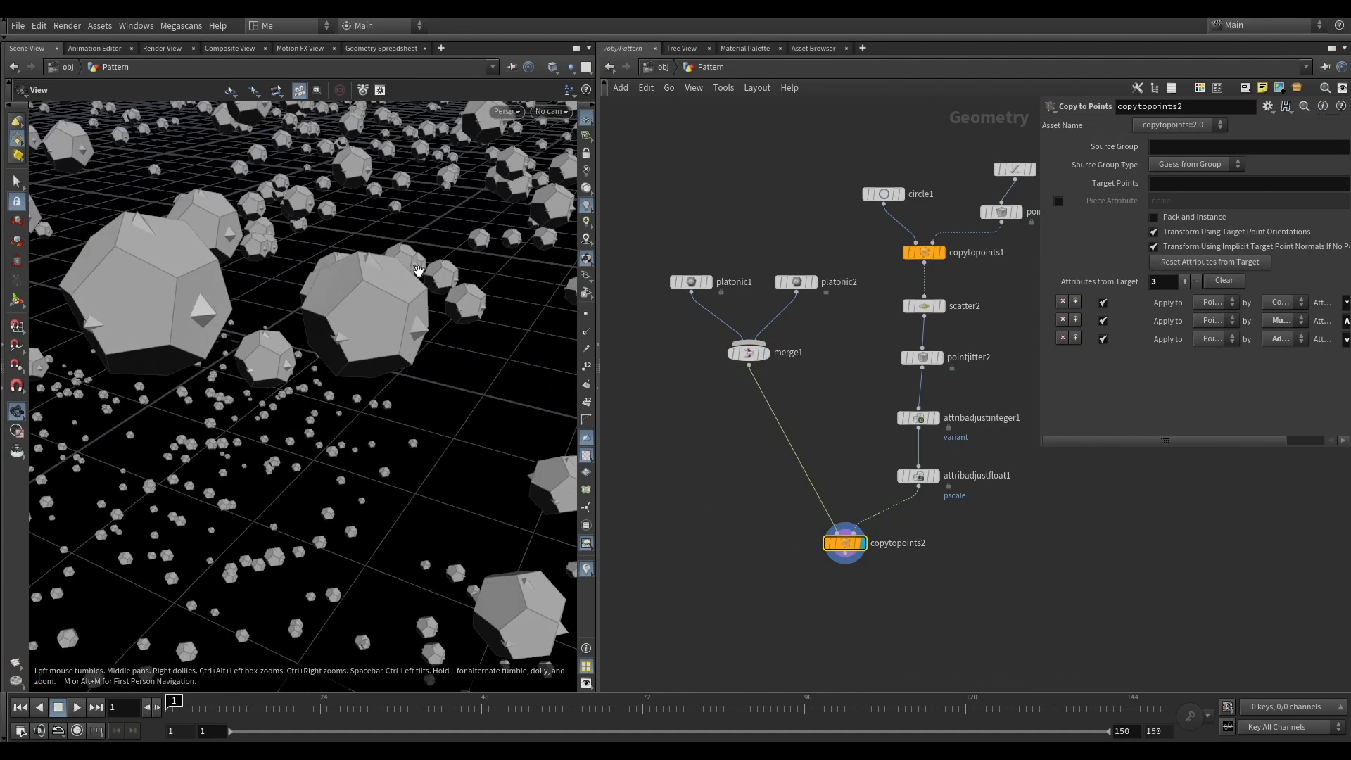
{"action": "scroll", "coordinate": [434, 305], "scroll_direction": "down", "scroll_amount": 3}
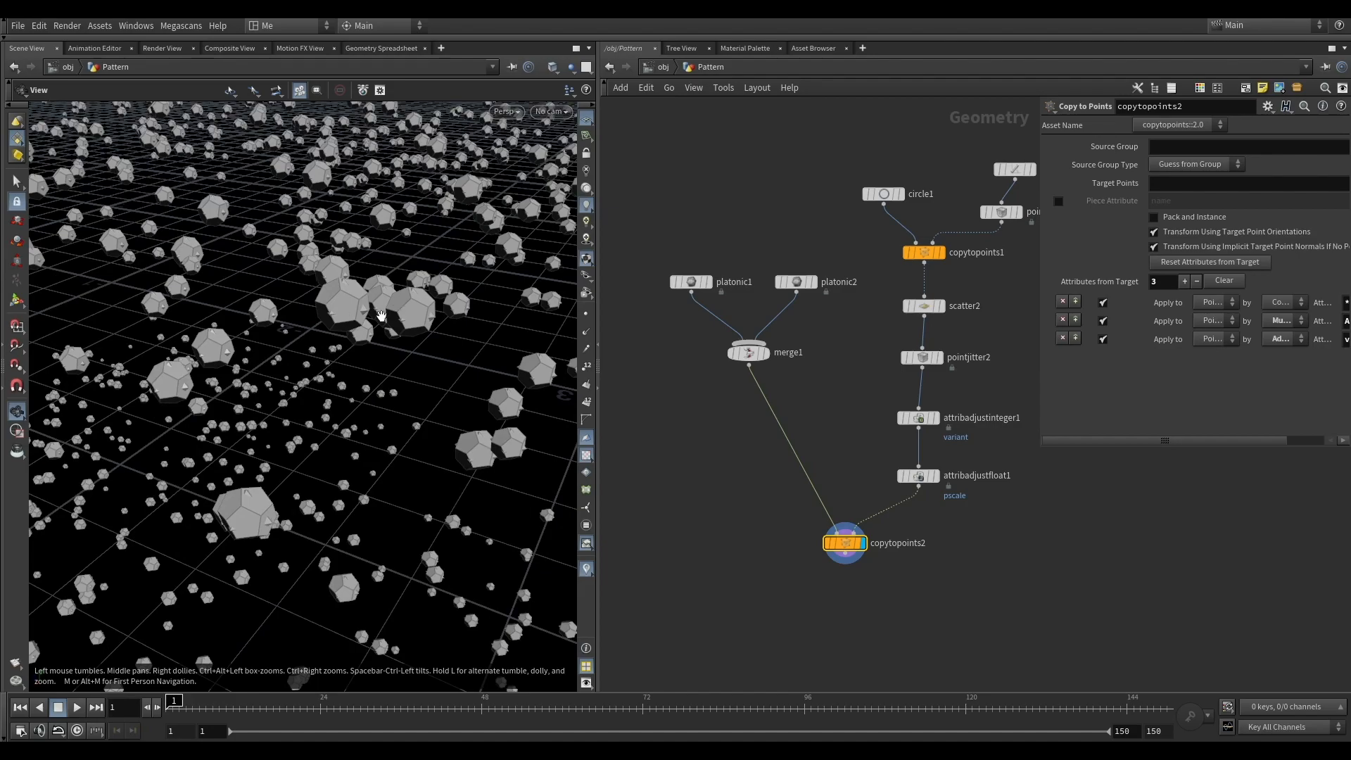
Move the Merge node a little lower to leave more room beneath the two Platonic Solids nodes and select it.
{"action": "middle_click_drag", "start_coordinate": [720, 385], "coordinate": [697, 422]}
{"action": "mouse_move", "coordinate": [730, 390]}
{"action": "left_mouse_down"}
{"action": "mouse_move", "coordinate": [778, 372]}
{"action": "mouse_move", "coordinate": [738, 403]}
{"action": "left_mouse_up"}
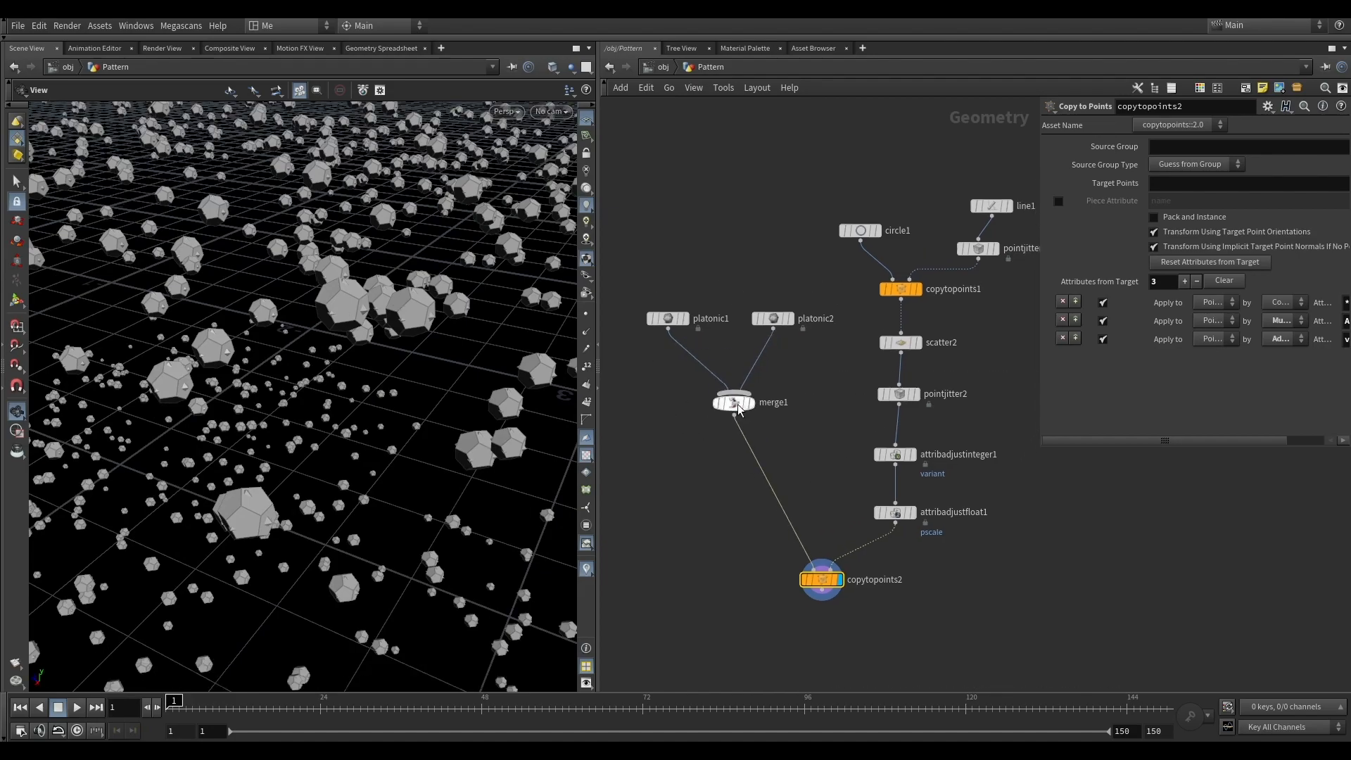
{"action": "left_click", "coordinate": [737, 409]}
{"action": "middle_click_drag", "start_coordinate": [823, 522], "coordinate": [775, 441]}
{"action": "left_click", "coordinate": [771, 494]}
{"action": "middle_click_drag", "start_coordinate": [609, 344], "coordinate": [675, 428]}
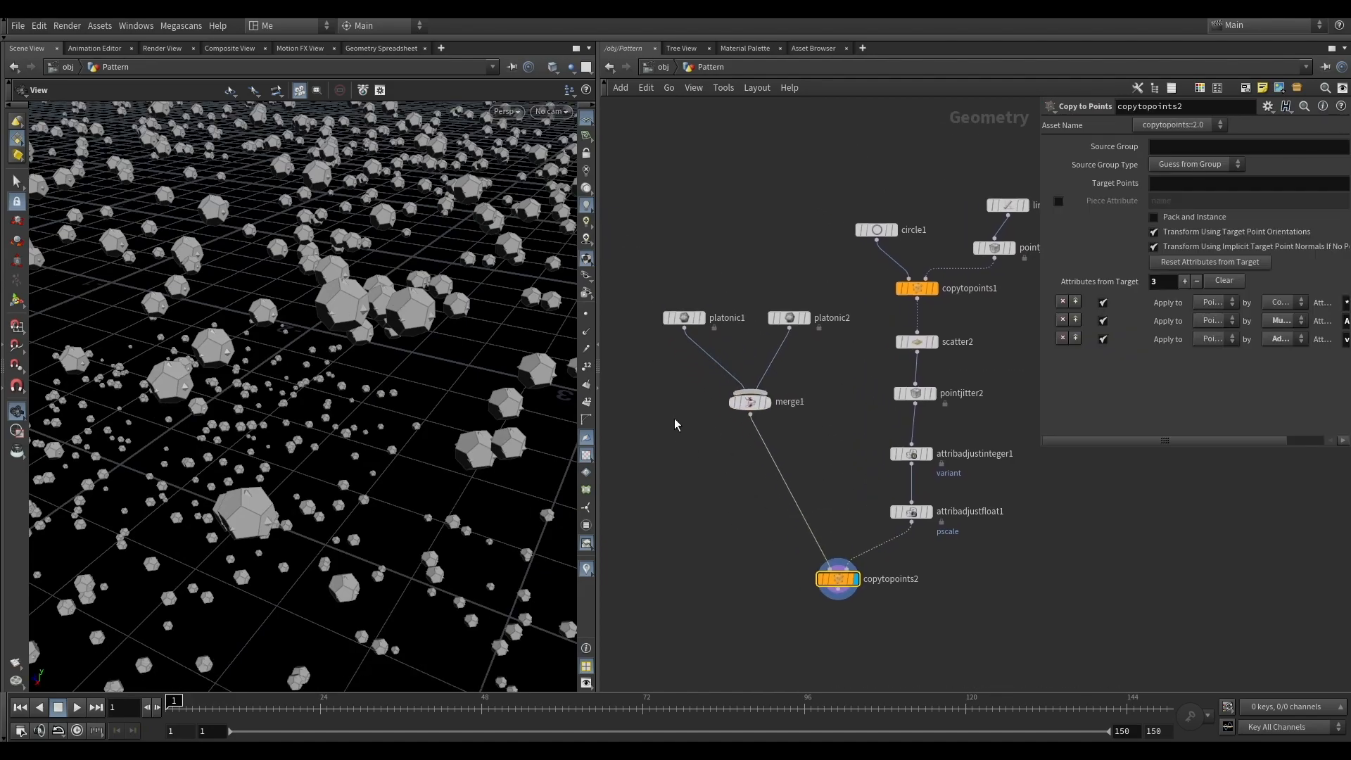
{"action": "left_click", "coordinate": [750, 402]}
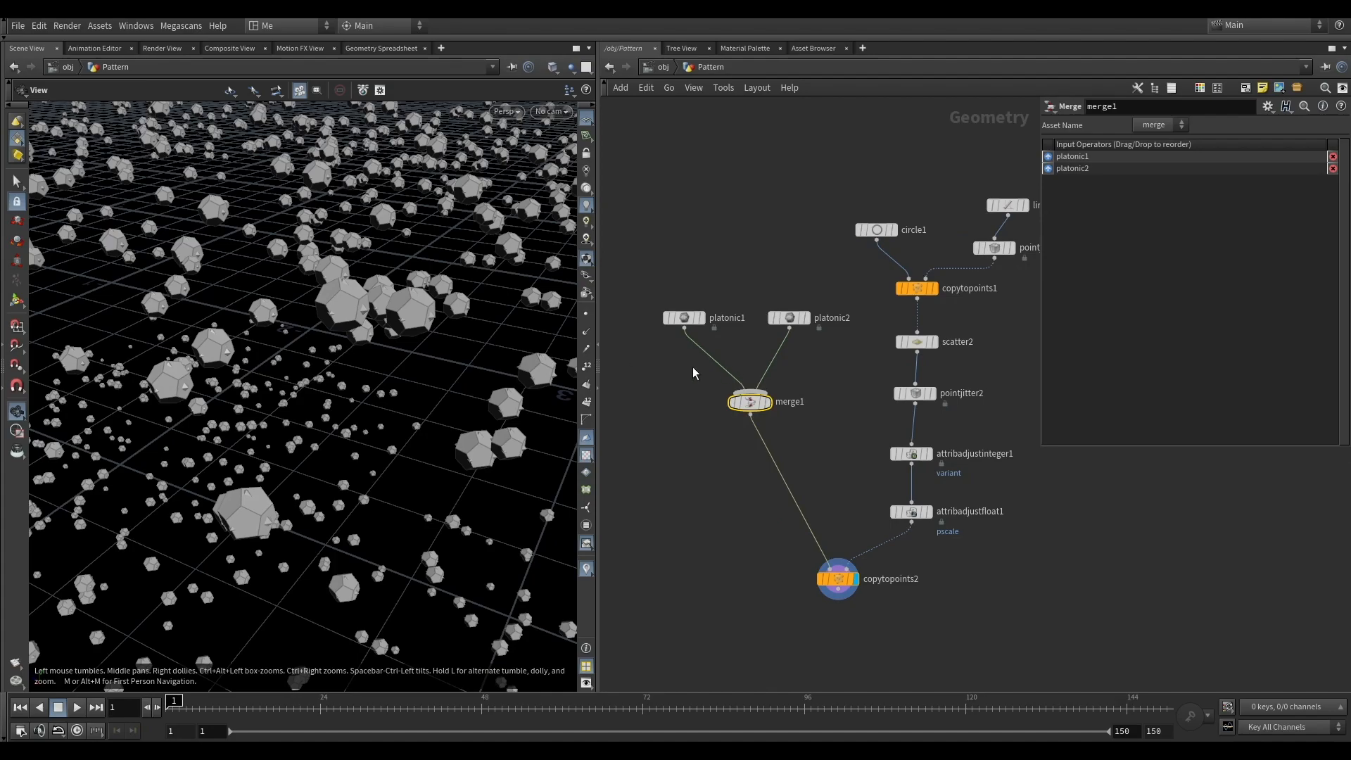
Insert an Attribute Wrangle between platonic1 and merge1 with the VEX expression i@variant = 0;.
{"action": "middle_click_drag", "start_coordinate": [693, 374], "coordinate": [734, 402]}
{"action": "key", "text": "Tab"}
{"action": "type", "text": "aw"}
{"action": "left_click", "coordinate": [854, 106]}
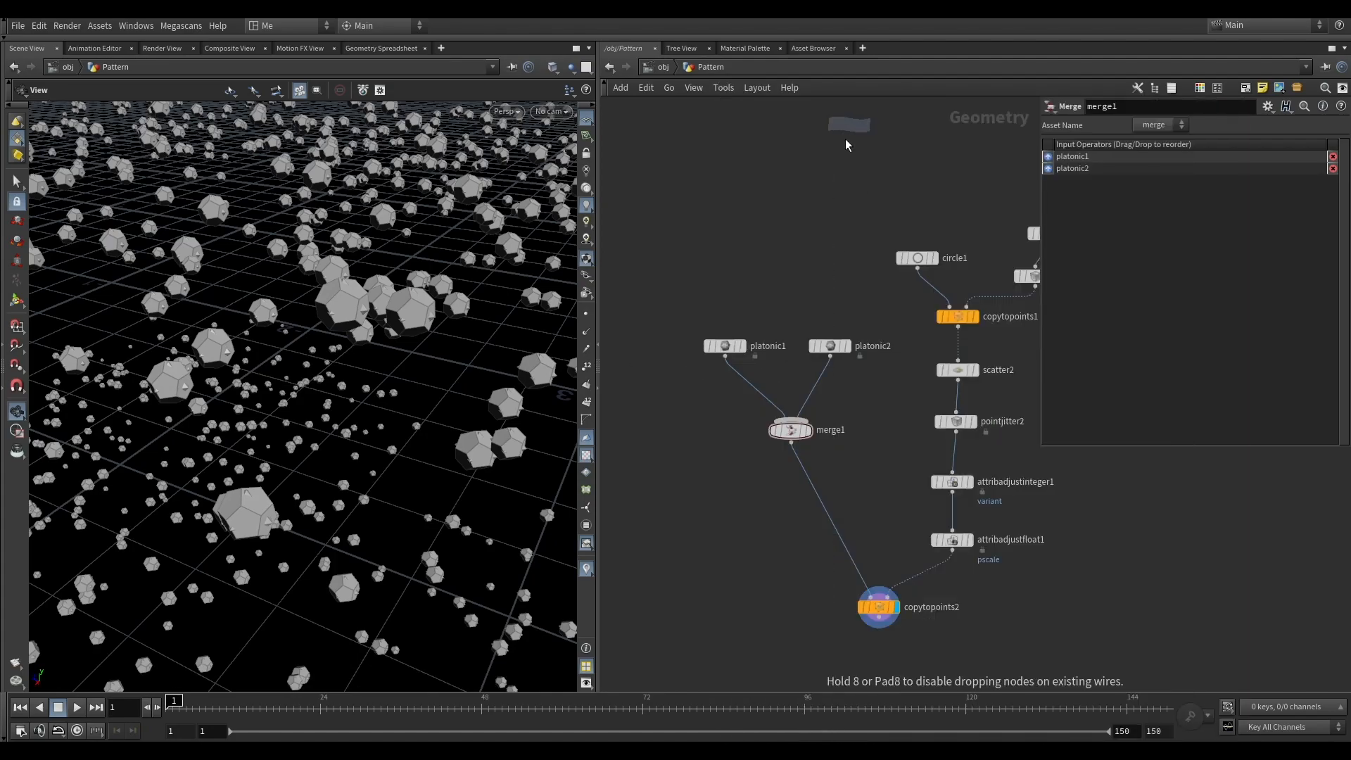
{"action": "left_click", "coordinate": [736, 388]}
{"action": "left_click", "coordinate": [1115, 253]}
{"action": "type", "text": "i@variant = 0"}
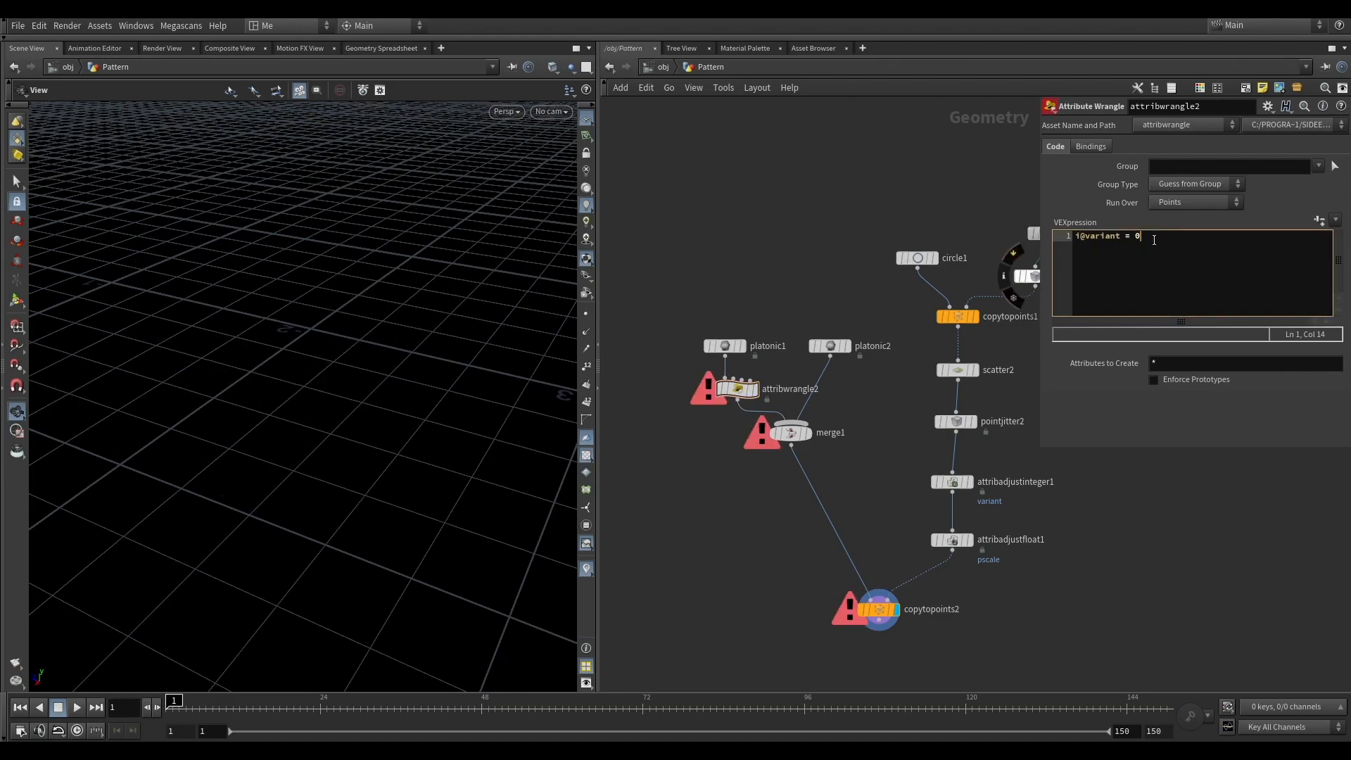
{"action": "type", "text": ";"}
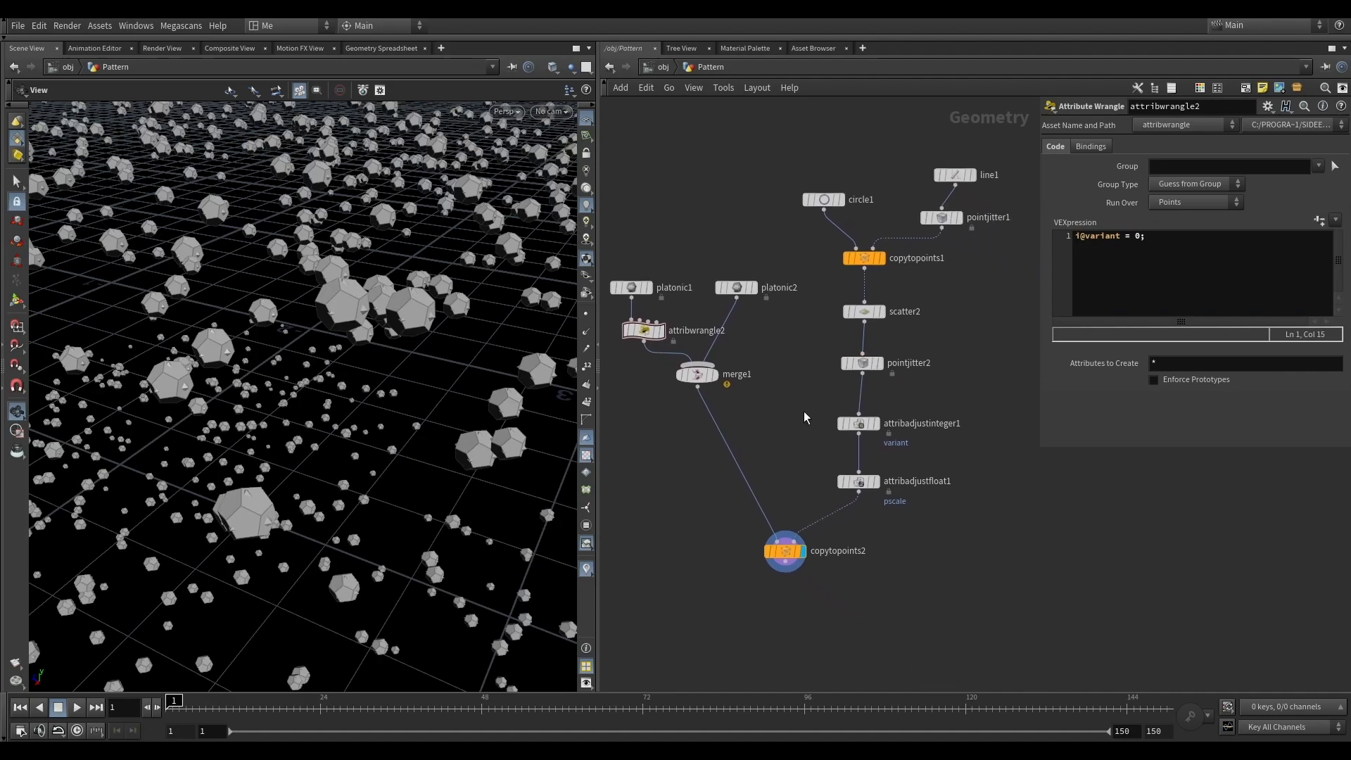
Check the attribute name in attribadjustinteger1, then duplicate the wrangle between platonic2 and merge1 with its code changed to i@variant = 1;.
{"action": "left_click", "coordinate": [858, 423]}
{"action": "left_click_drag", "start_coordinate": [1167, 204], "coordinate": [1086, 239]}
{"action": "left_click", "coordinate": [643, 330]}
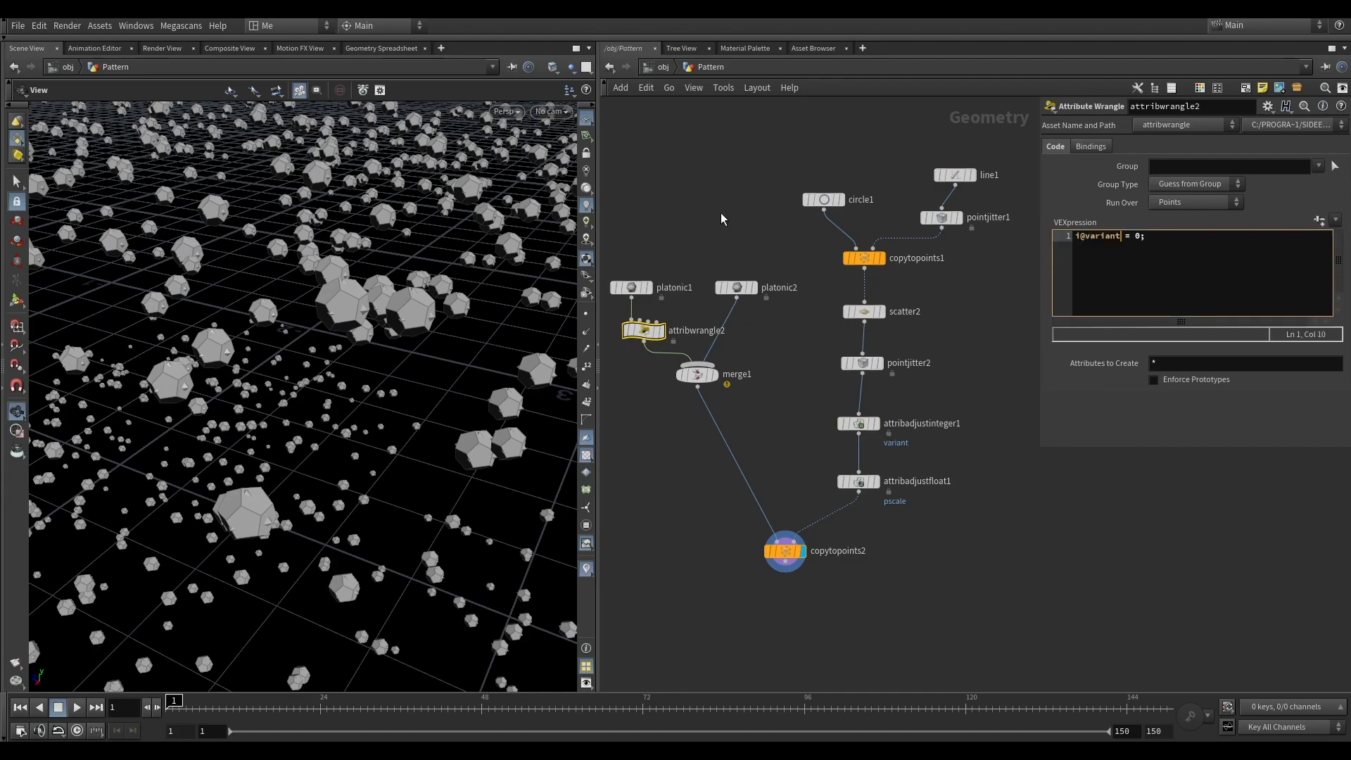
{"action": "left_click_drag", "start_coordinate": [645, 332], "coordinate": [732, 332], "text": "alt"}
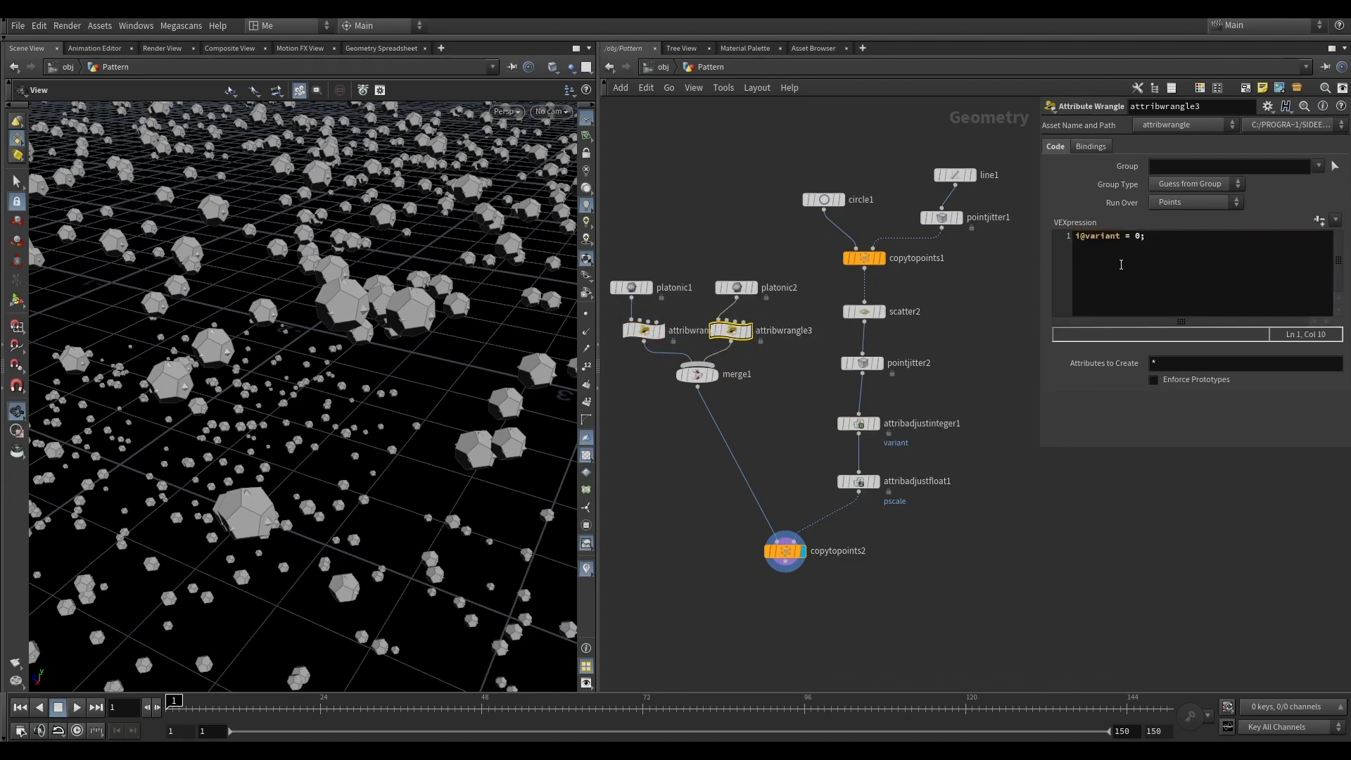
{"action": "left_click", "coordinate": [1140, 236]}
{"action": "left_click", "coordinate": [761, 191]}
Display merge1 to view the combined solids, then display and select copytopoints2 again.
{"action": "middle_click_drag", "start_coordinate": [801, 329], "coordinate": [838, 257]}
{"action": "key", "text": "r"}
{"action": "left_click", "coordinate": [736, 302]}
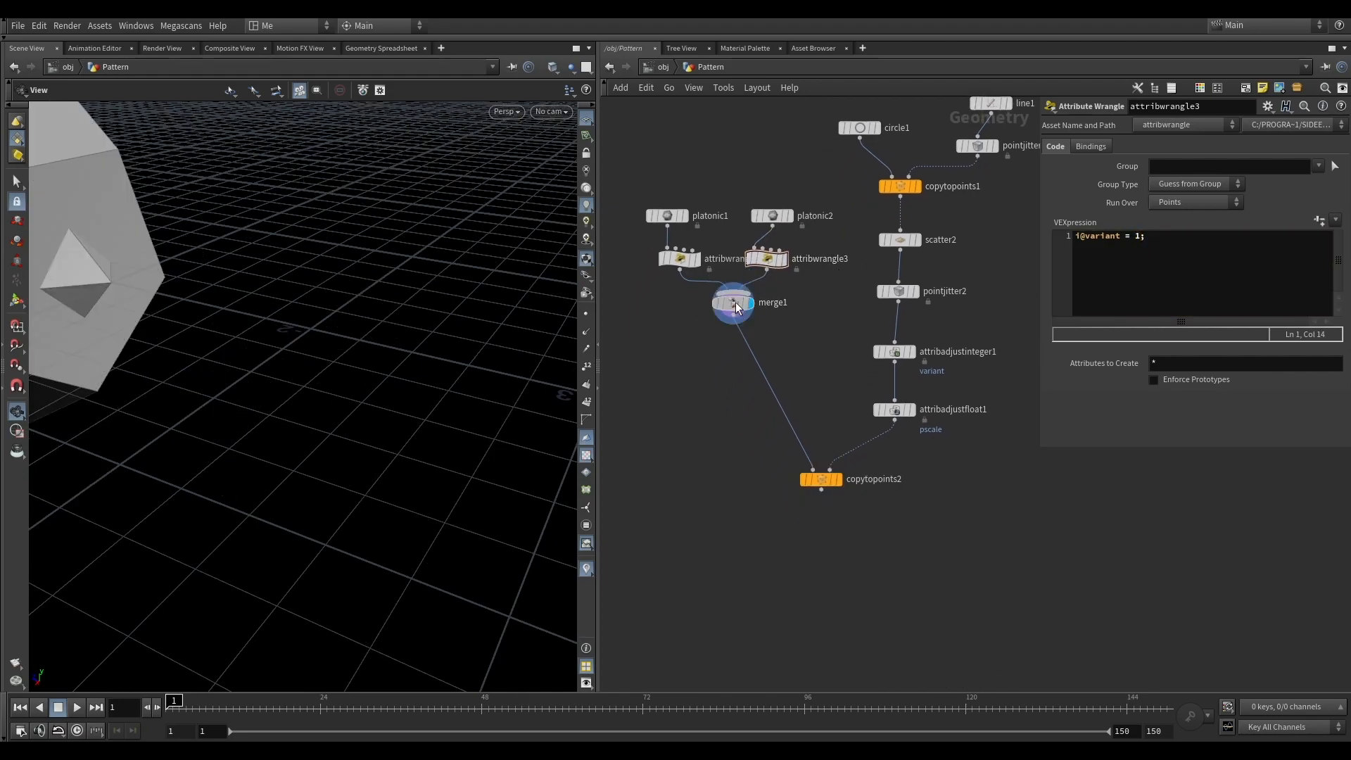
{"action": "middle_click_drag", "start_coordinate": [823, 433], "coordinate": [826, 375]}
{"action": "left_click", "coordinate": [841, 421]}
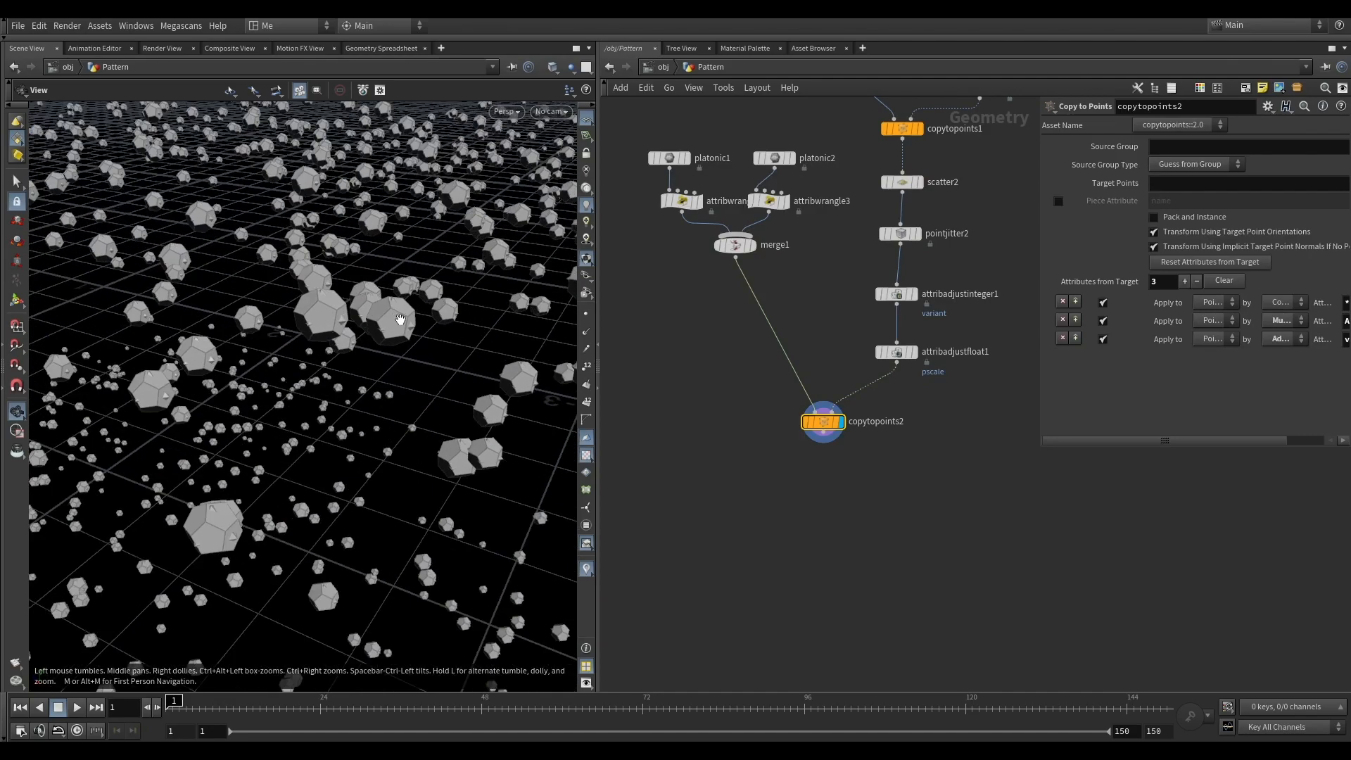
{"action": "scroll", "coordinate": [399, 320], "scroll_direction": "up", "scroll_amount": 2}
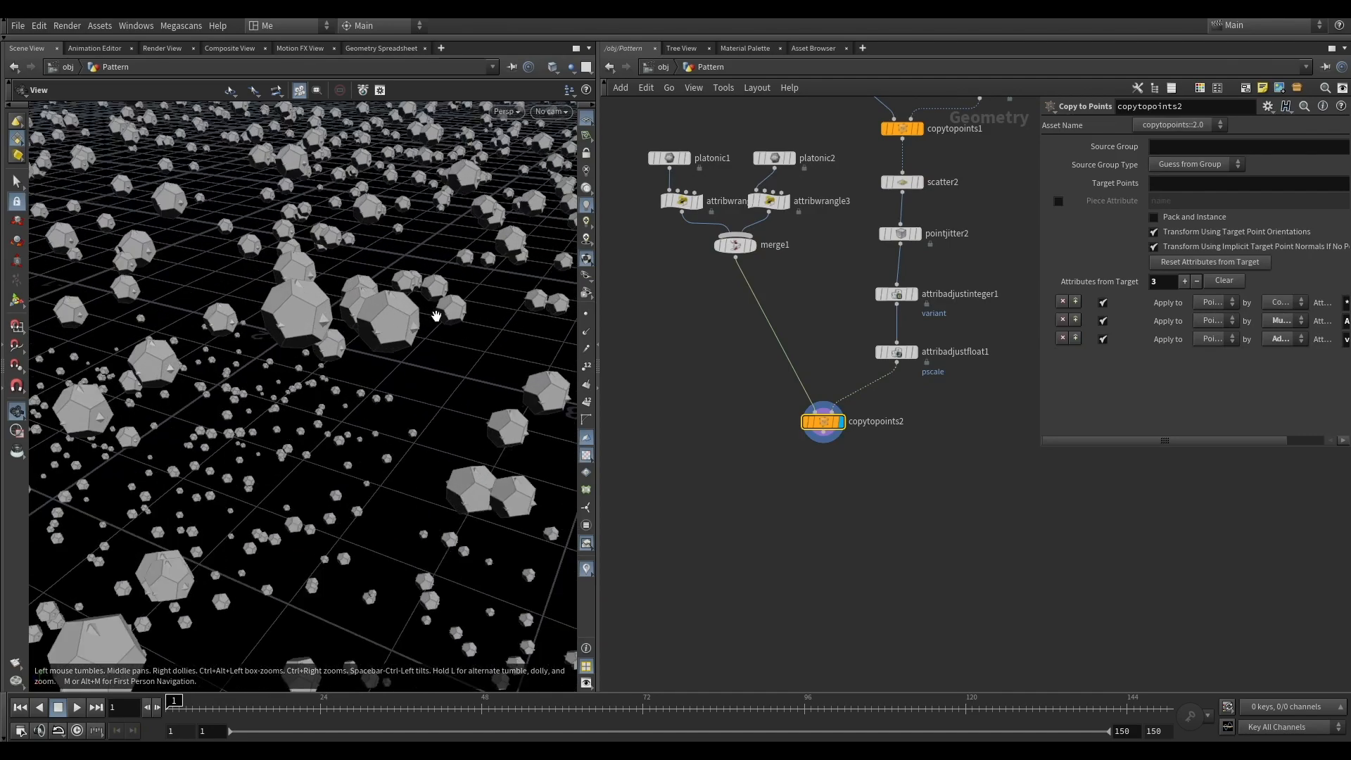
Enable Piece Attribute on copytopoints2, set it to variant, and inspect the mix of copied solids.
{"action": "left_click", "coordinate": [1058, 202]}
{"action": "left_click_drag", "start_coordinate": [1037, 233], "coordinate": [945, 243]}
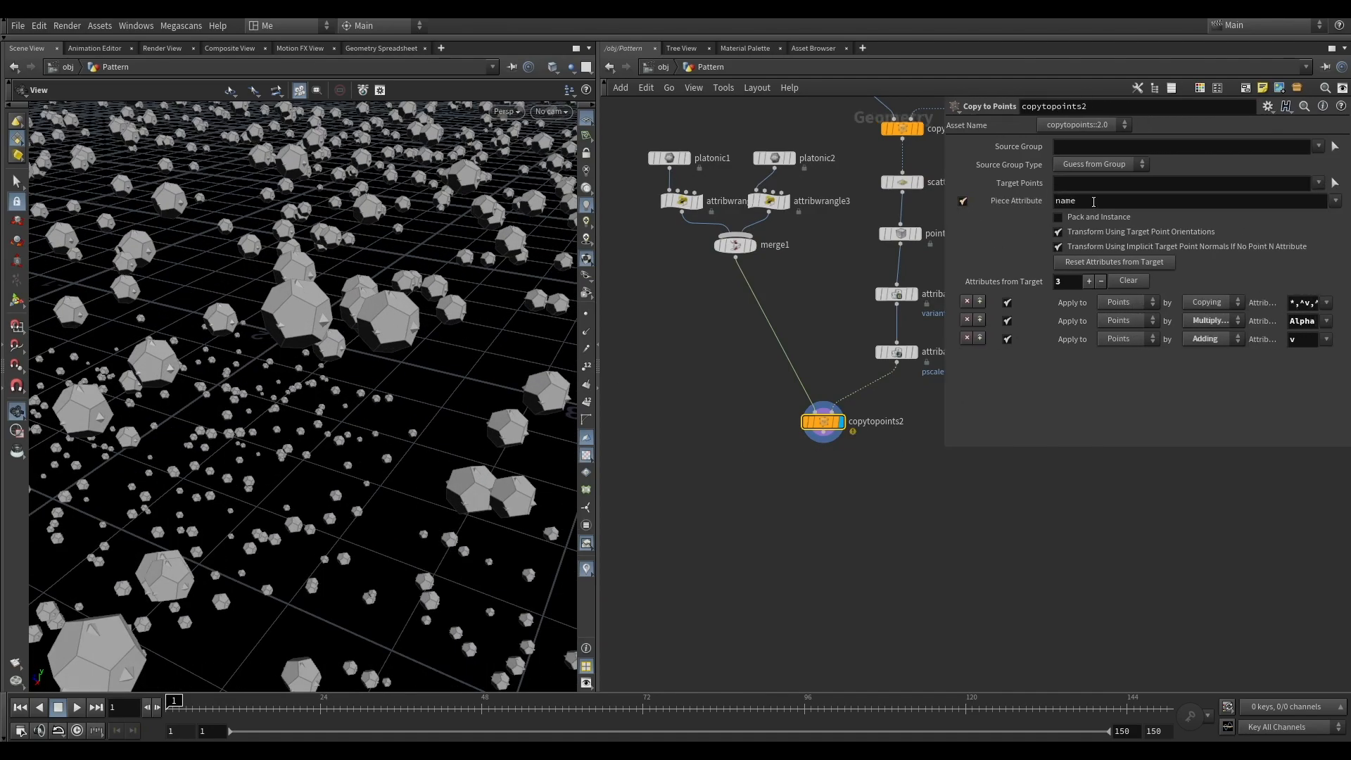
{"action": "type", "text": "variant"}
{"action": "key", "text": "Return"}
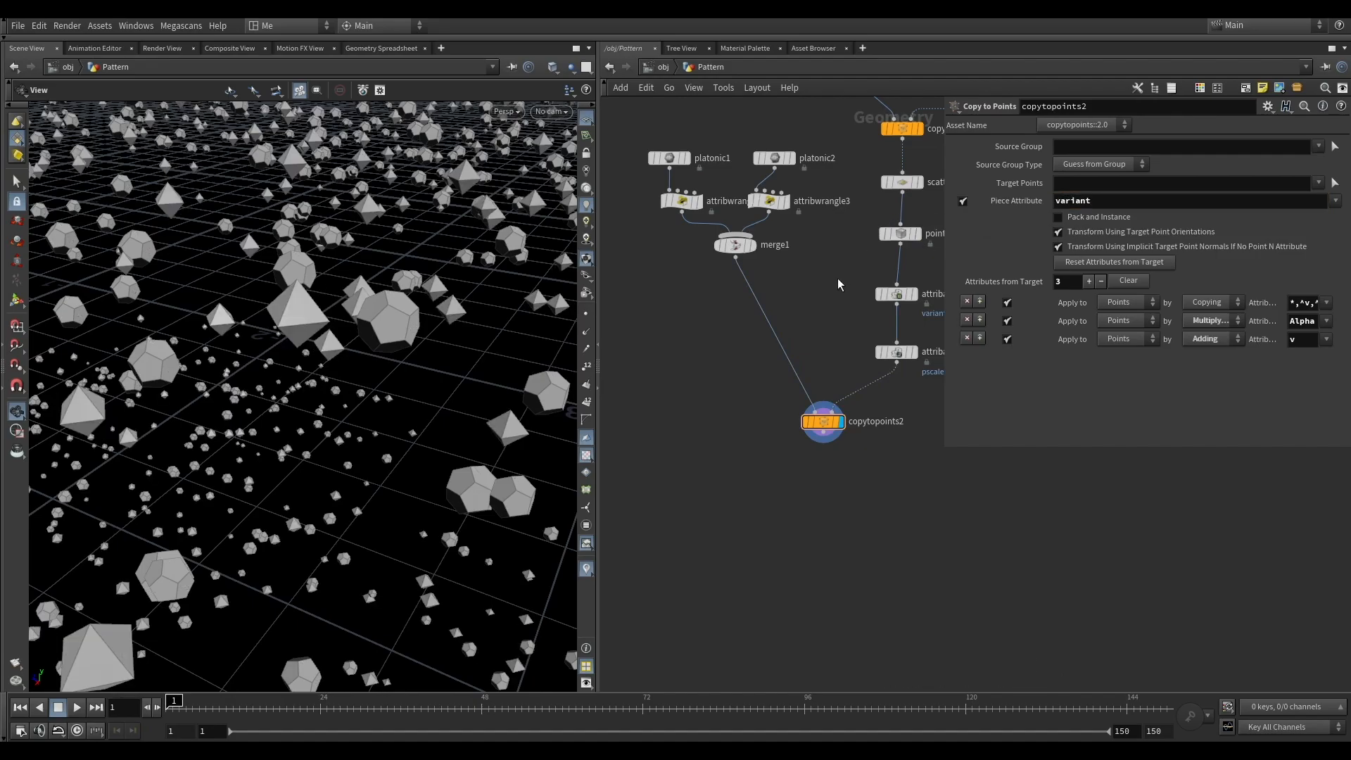
{"action": "scroll", "coordinate": [278, 308], "scroll_direction": "down", "scroll_amount": 3}
{"action": "scroll", "coordinate": [278, 308], "scroll_direction": "up", "scroll_amount": 5}
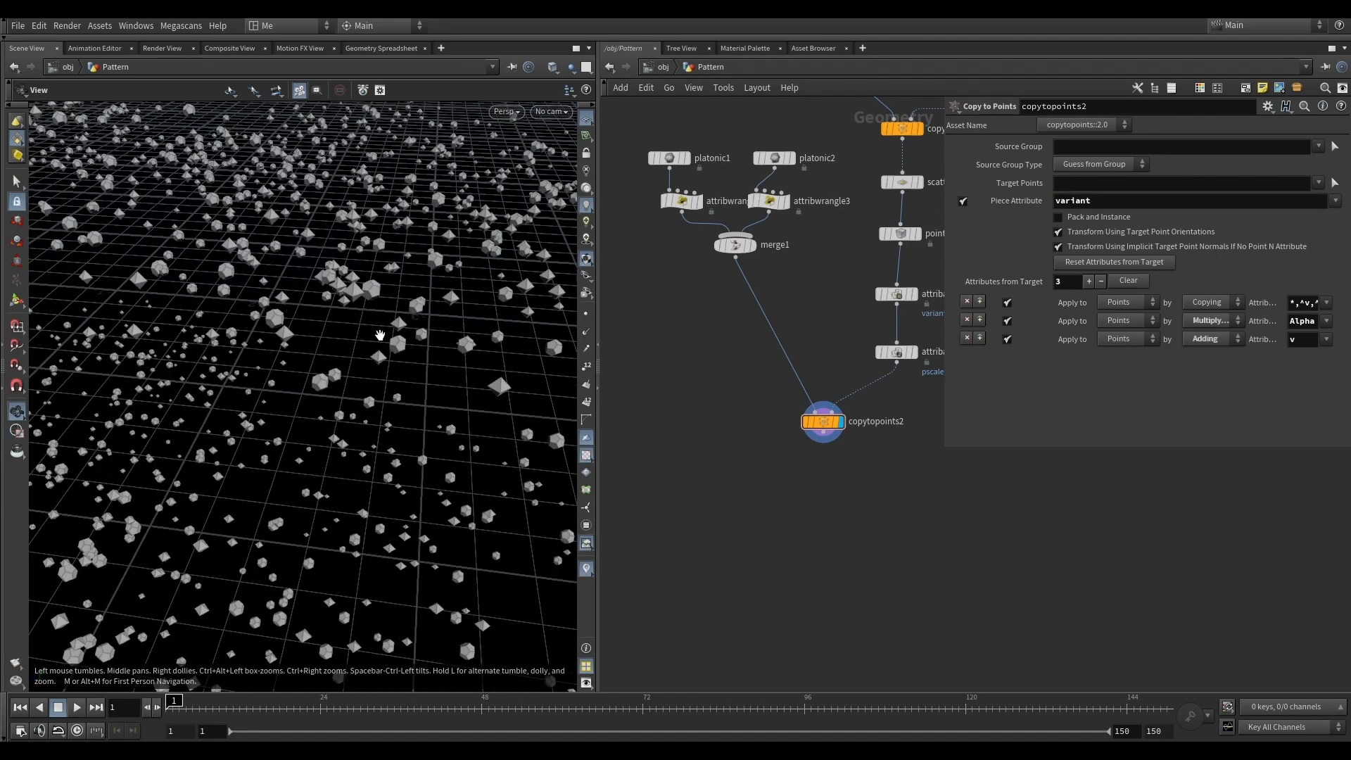
{"action": "scroll", "coordinate": [385, 327], "scroll_direction": "down", "scroll_amount": 5}
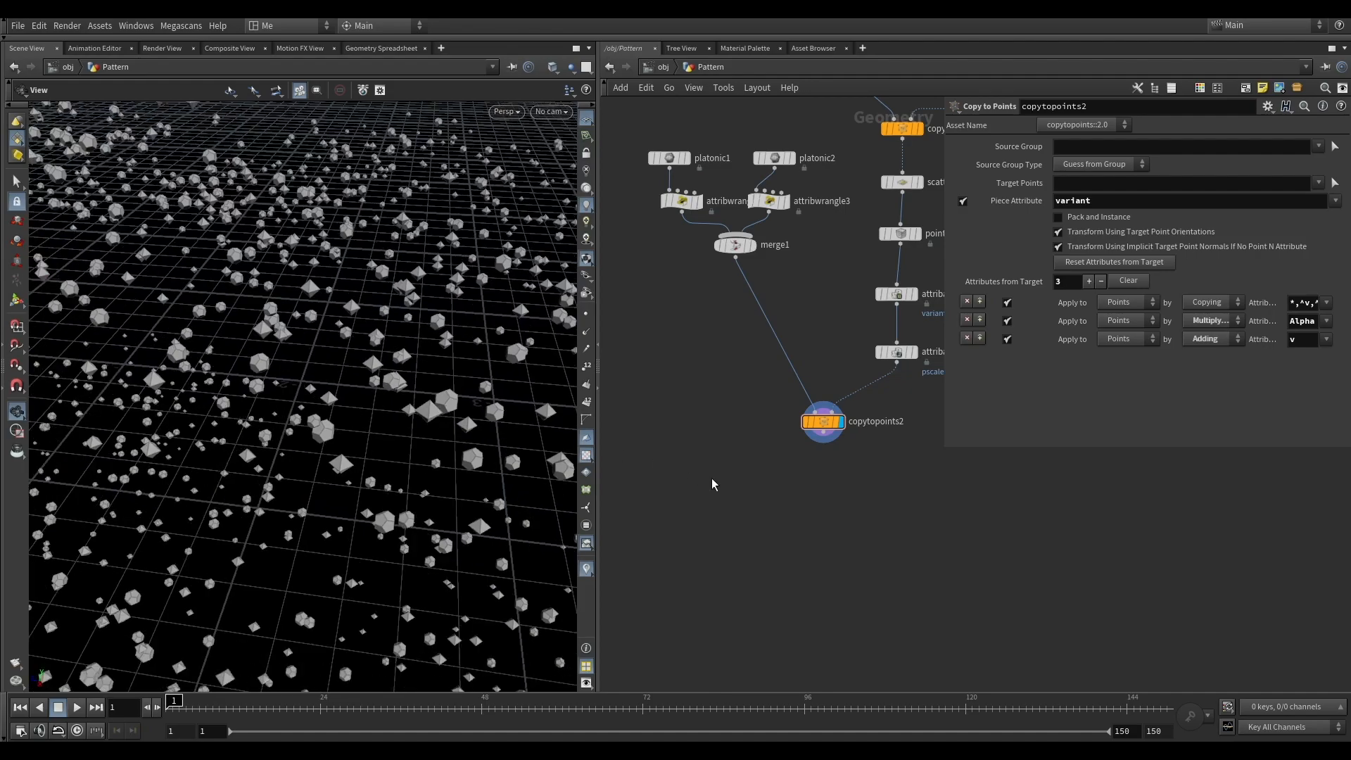
Insert an Attribute Randomize node between attribadjustfloat1 and copytopoints2.
{"action": "middle_click_drag", "start_coordinate": [699, 474], "coordinate": [612, 419]}
{"action": "scroll", "coordinate": [429, 284], "scroll_direction": "up", "scroll_amount": 3}
{"action": "scroll", "coordinate": [440, 338], "scroll_direction": "down", "scroll_amount": 3}
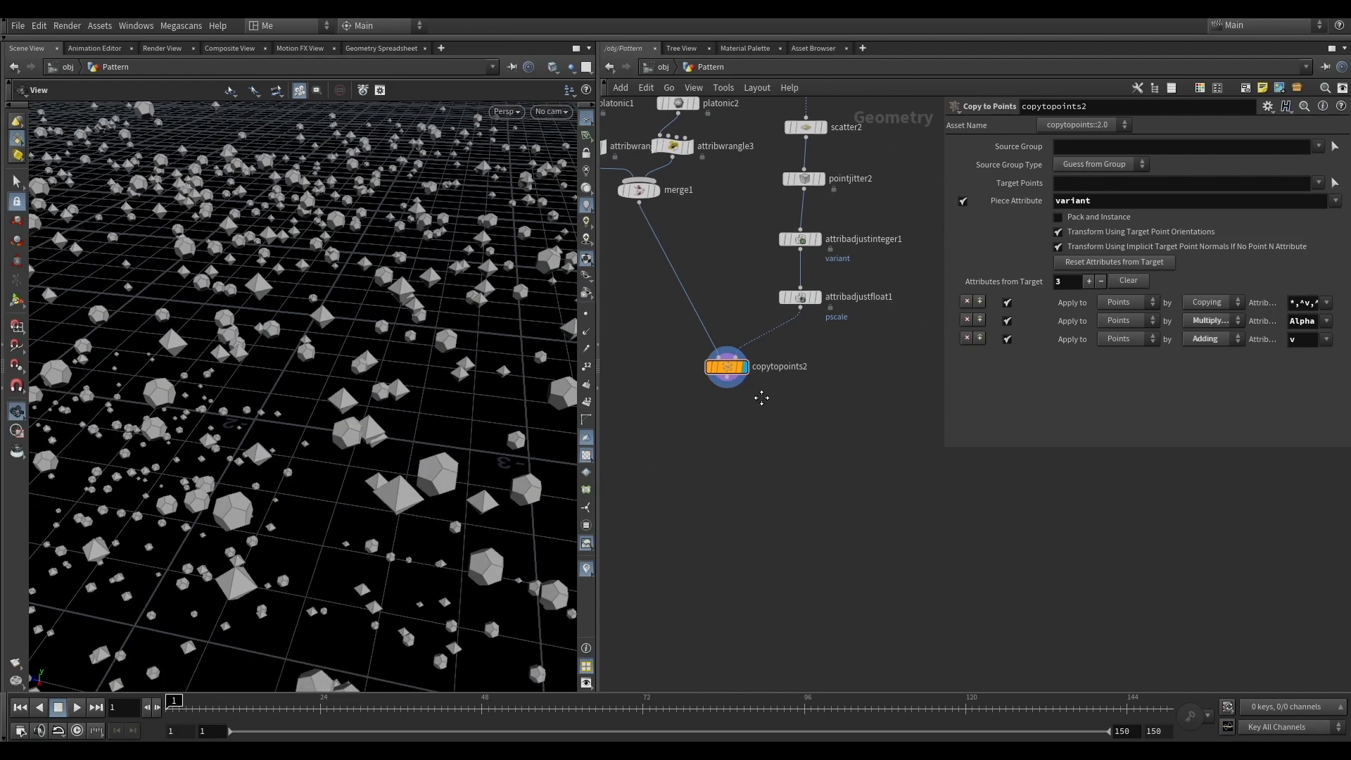
{"action": "middle_click_drag", "start_coordinate": [841, 105], "coordinate": [781, 99]}
{"action": "key", "text": "Tab"}
{"action": "type", "text": "att"}
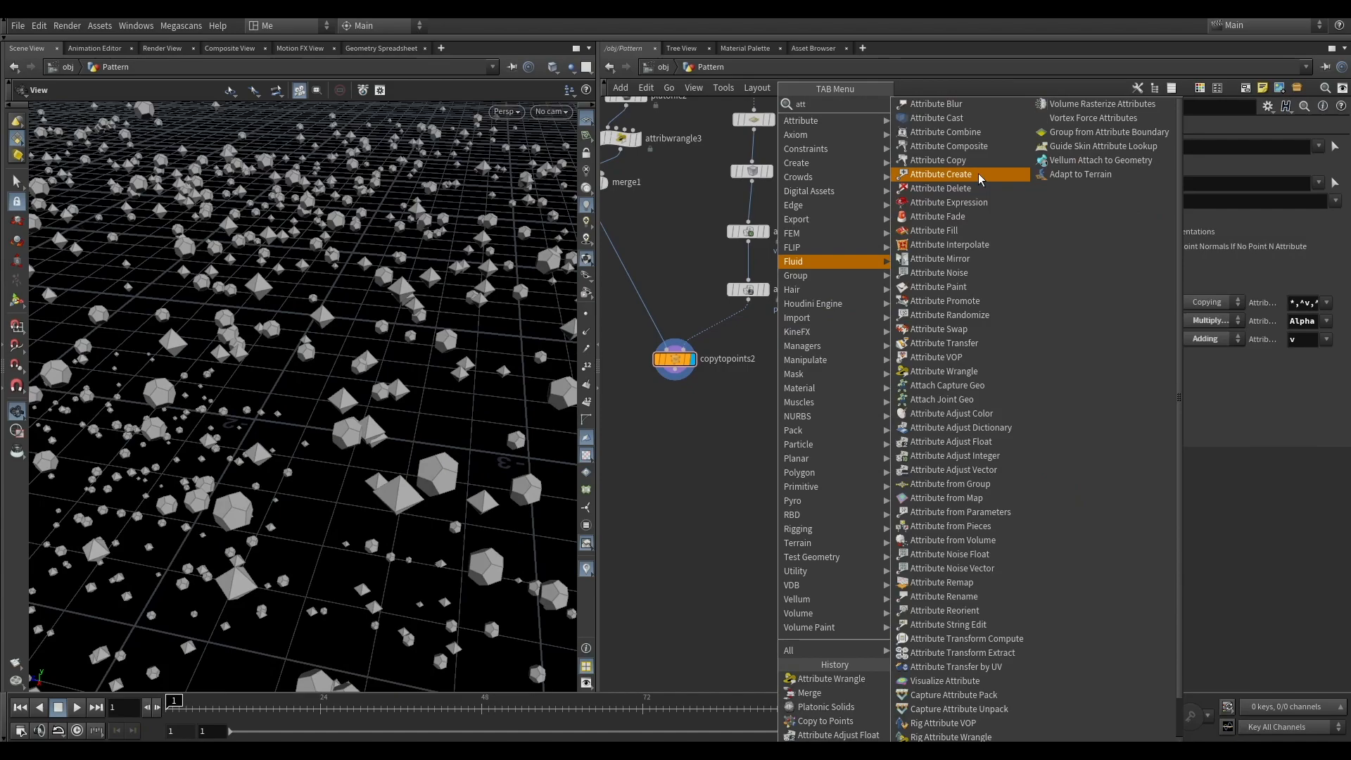
{"action": "type", "text": "ra"}
{"action": "left_click", "coordinate": [988, 107]}
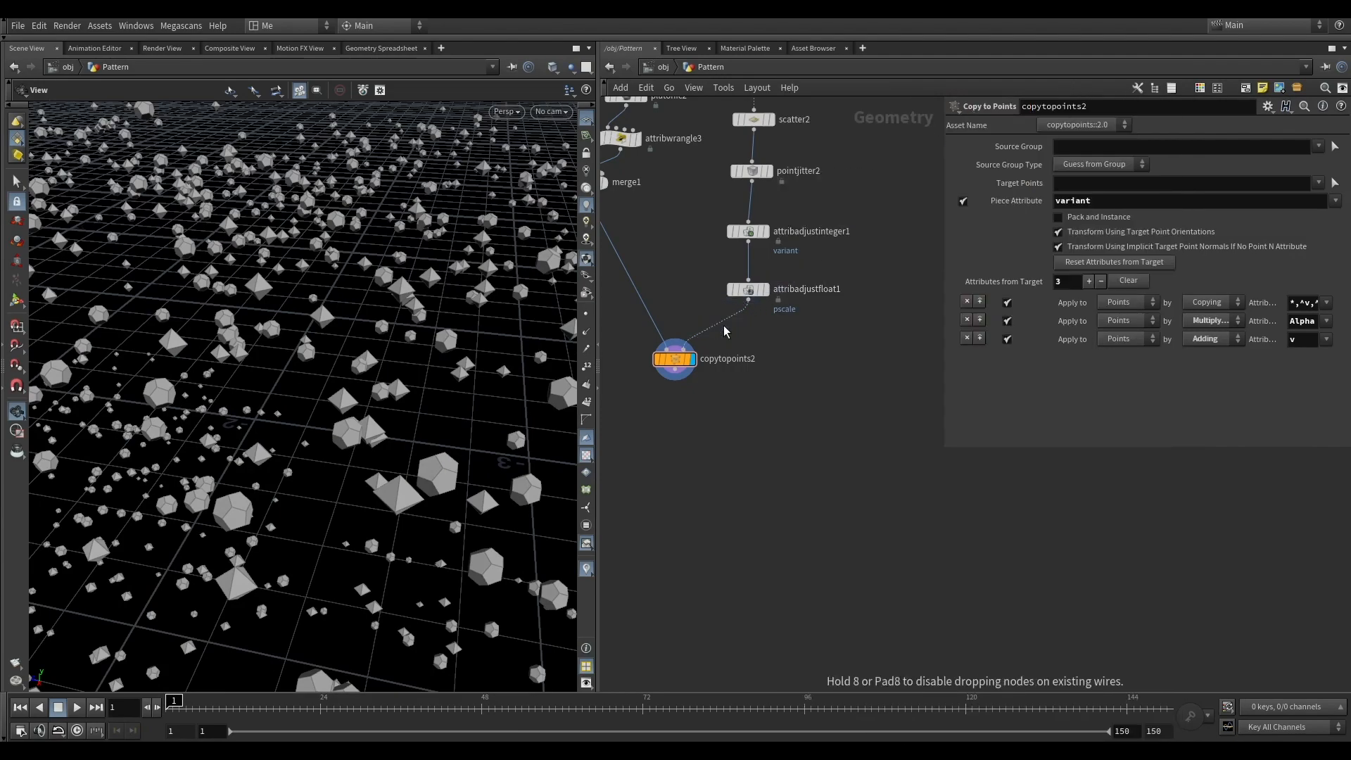
{"action": "left_click", "coordinate": [725, 331]}
Make attribrandomize1 randomize the orient attribute with the Direction or Orientation distribution.
{"action": "left_click", "coordinate": [1130, 199]}
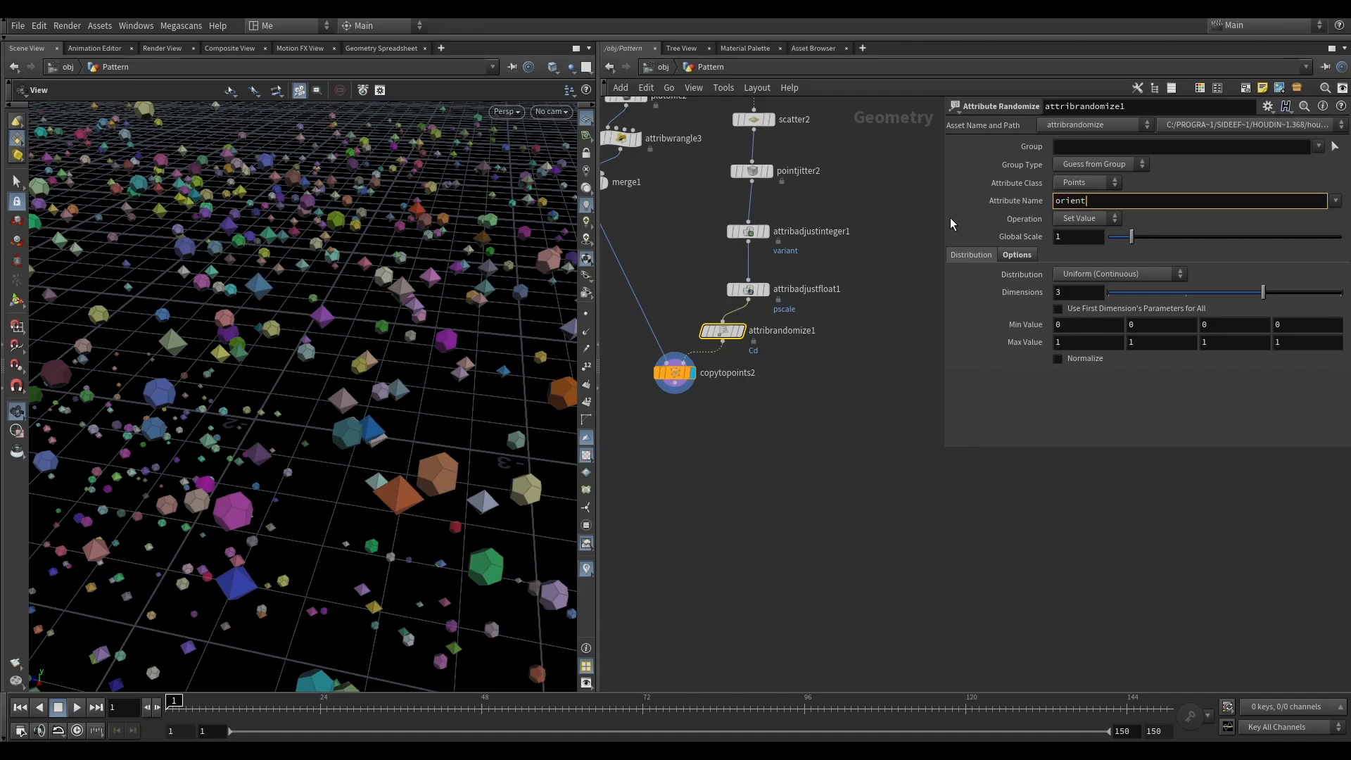
{"action": "type", "text": "orient"}
{"action": "key", "text": "Return"}
{"action": "left_click", "coordinate": [1106, 278]}
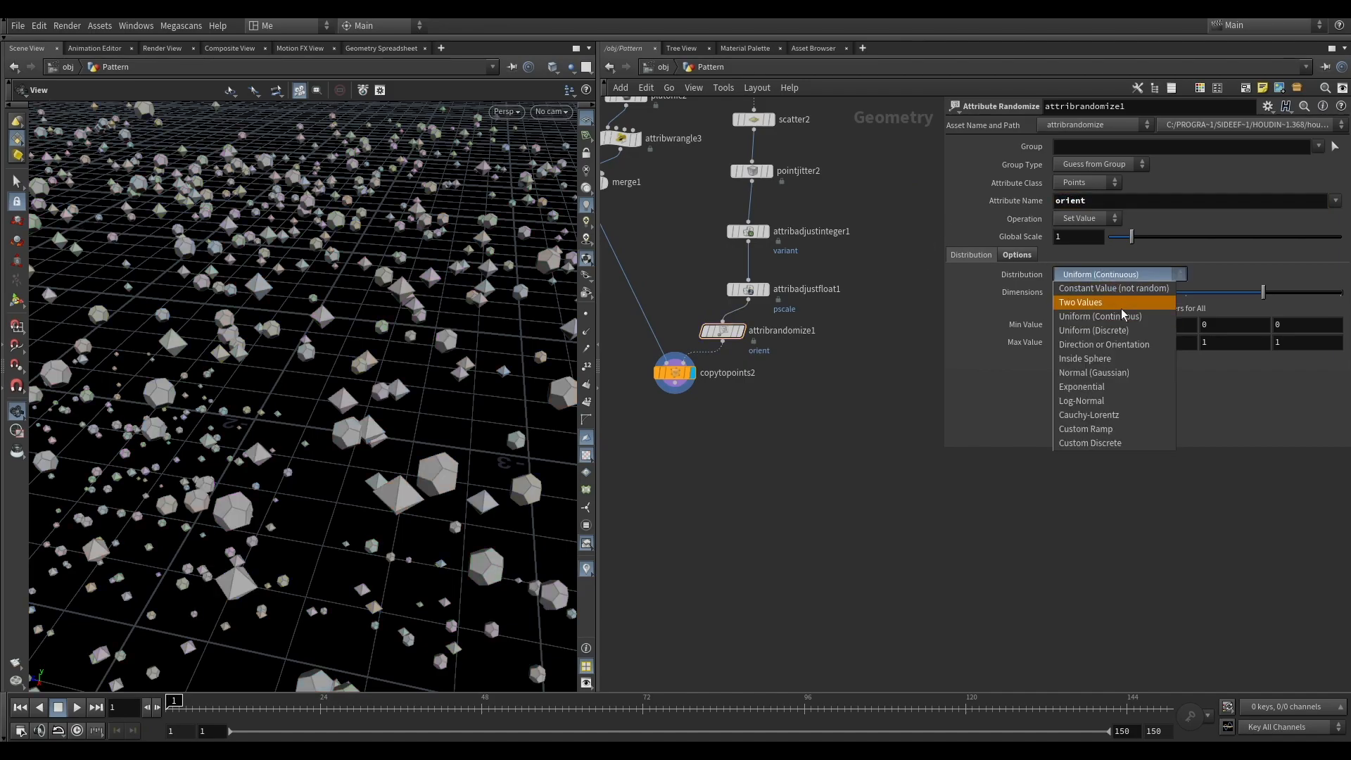
{"action": "left_click", "coordinate": [1126, 347]}
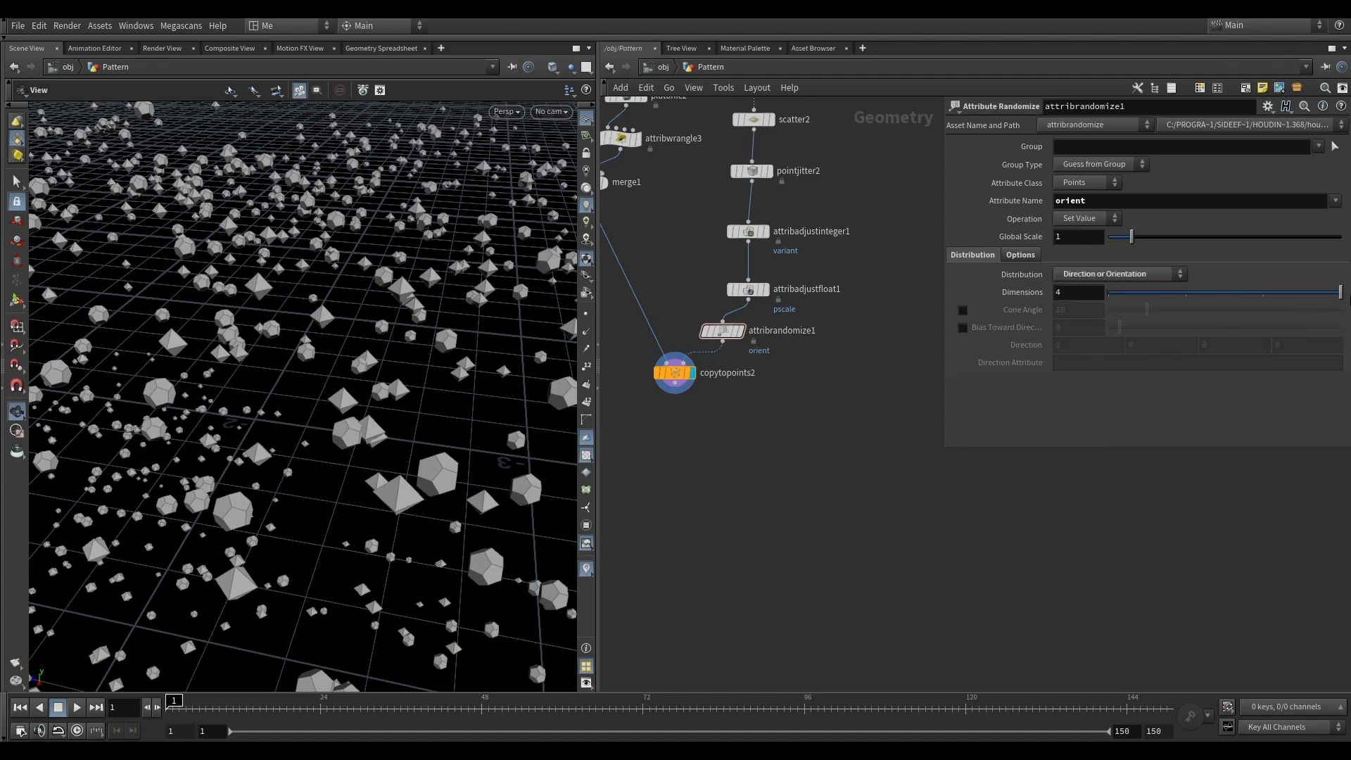
Examine the randomly oriented solids from several angles and distances, and select copytopoints2.
{"action": "scroll", "coordinate": [473, 374], "scroll_direction": "down", "scroll_amount": 4}
{"action": "left_click_drag", "start_coordinate": [472, 374], "coordinate": [353, 341]}
{"action": "scroll", "coordinate": [414, 344], "scroll_direction": "down", "scroll_amount": 4}
{"action": "scroll", "coordinate": [352, 341], "scroll_direction": "down", "scroll_amount": 4}
{"action": "scroll", "coordinate": [766, 321], "scroll_direction": "up", "scroll_amount": 5}
{"action": "scroll", "coordinate": [767, 319], "scroll_direction": "down", "scroll_amount": 5}
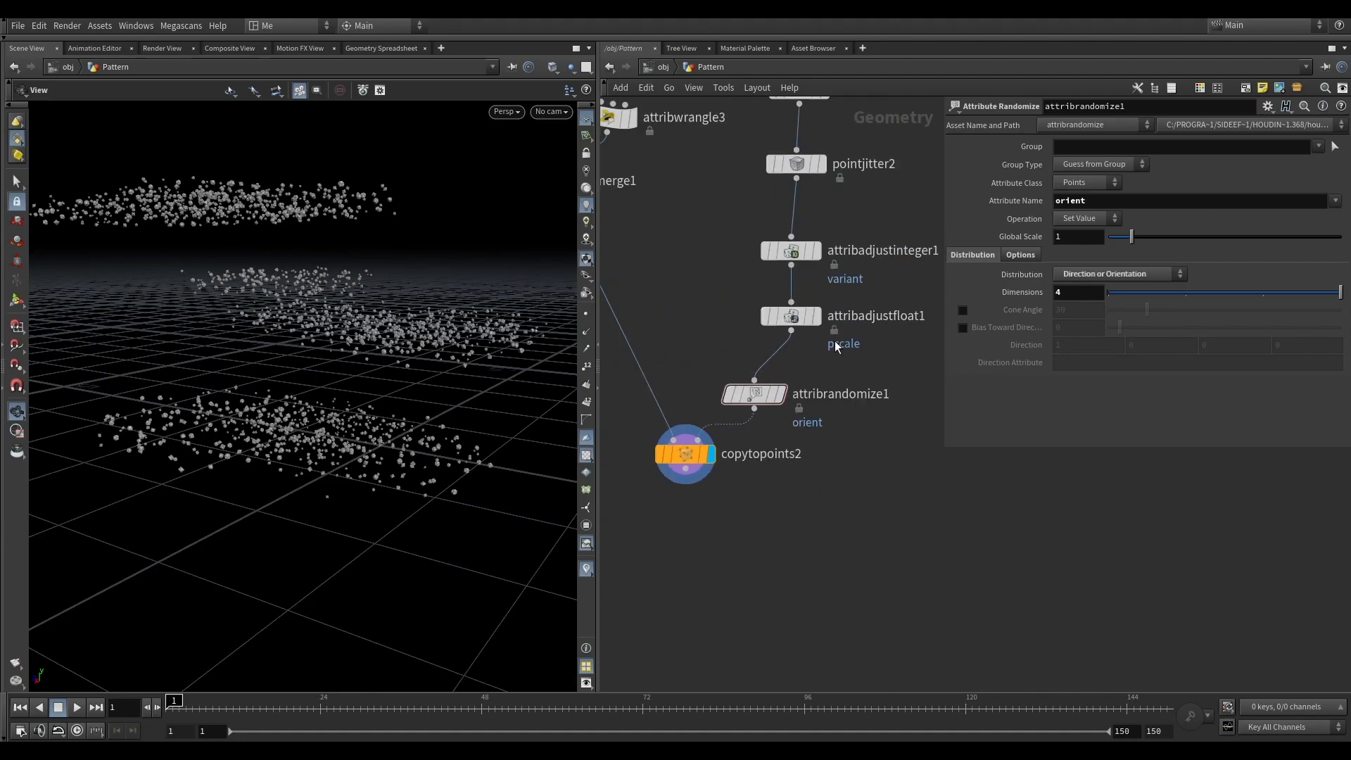
{"action": "scroll", "coordinate": [810, 309], "scroll_direction": "up", "scroll_amount": 4}
{"action": "left_click", "coordinate": [707, 483]}
{"action": "left_click_drag", "start_coordinate": [383, 392], "coordinate": [270, 375]}
{"action": "scroll", "coordinate": [321, 304], "scroll_direction": "up", "scroll_amount": 3}
{"action": "scroll", "coordinate": [347, 343], "scroll_direction": "up", "scroll_amount": 3}
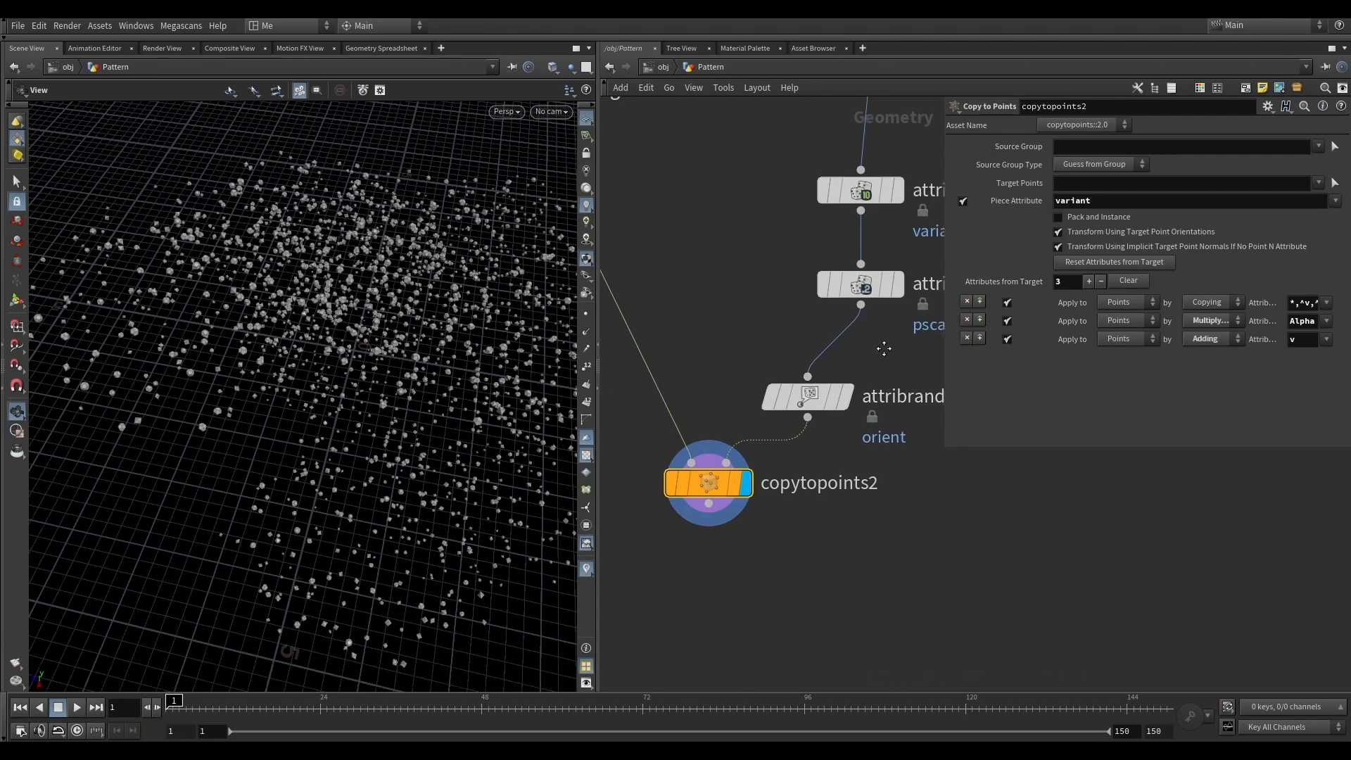
Expand the remap ramp of attribadjustfloat1 and bend it low with three intermediate points near positions 0.34, 0.61 and 0.83.
{"action": "middle_click_drag", "start_coordinate": [889, 351], "coordinate": [828, 337]}
{"action": "left_click", "coordinate": [788, 270]}
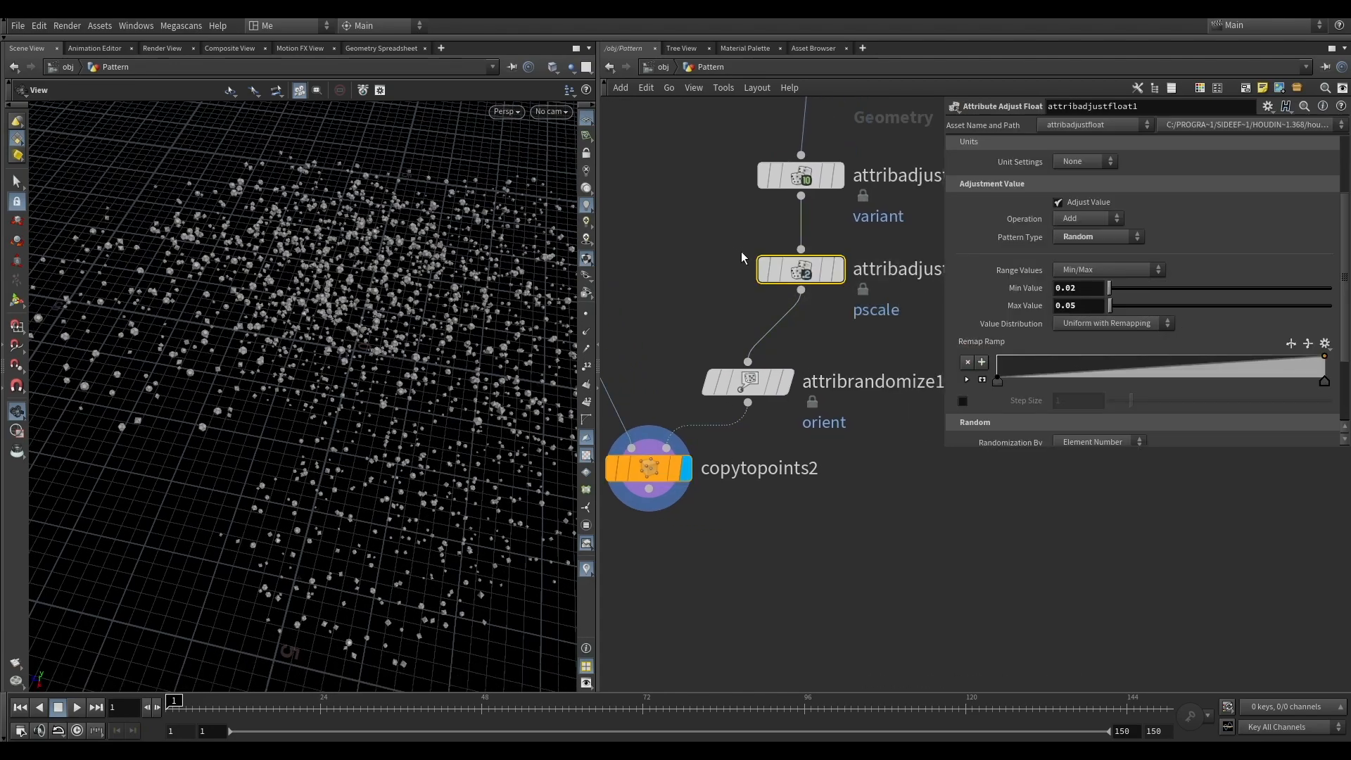
{"action": "left_click", "coordinate": [984, 381]}
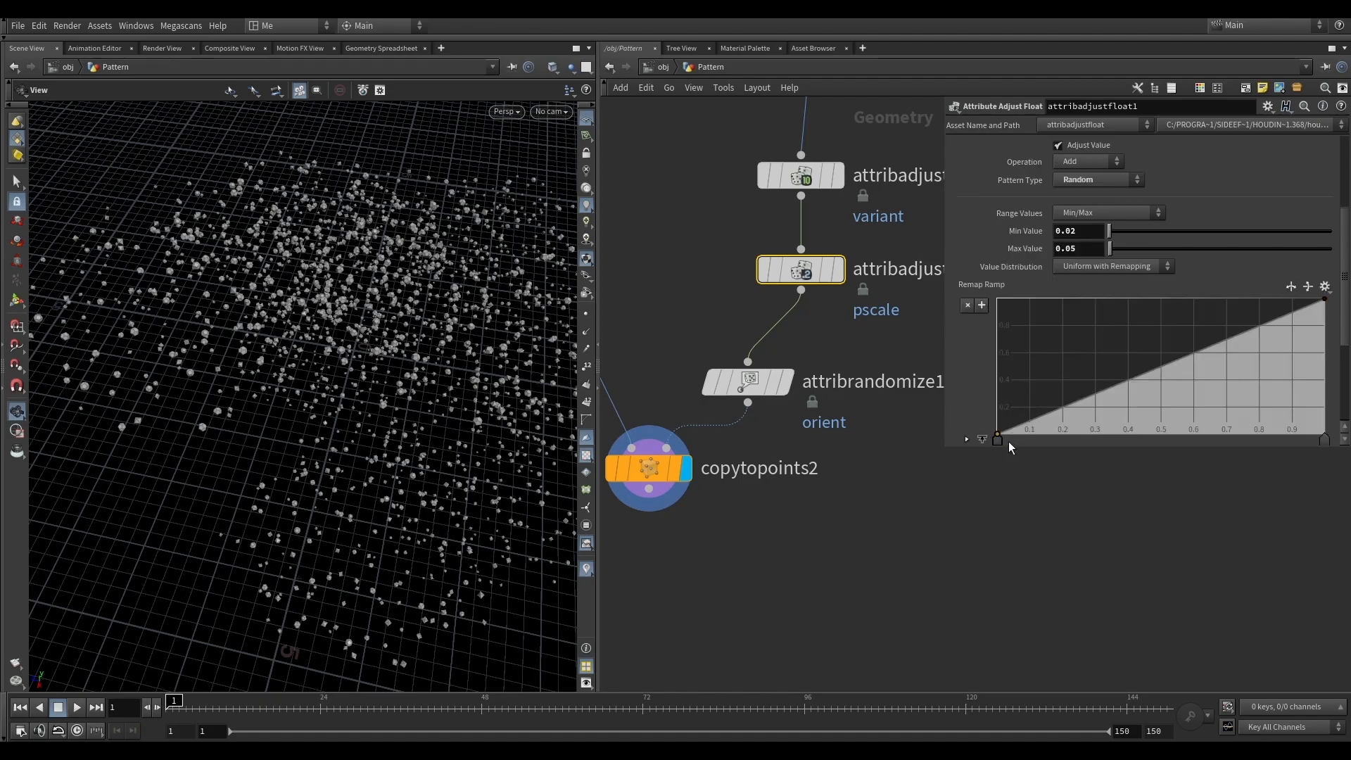
{"action": "left_click_drag", "start_coordinate": [1126, 390], "coordinate": [1210, 420]}
{"action": "left_click_drag", "start_coordinate": [1270, 386], "coordinate": [1278, 401]}
{"action": "left_click_drag", "start_coordinate": [408, 317], "coordinate": [302, 277]}
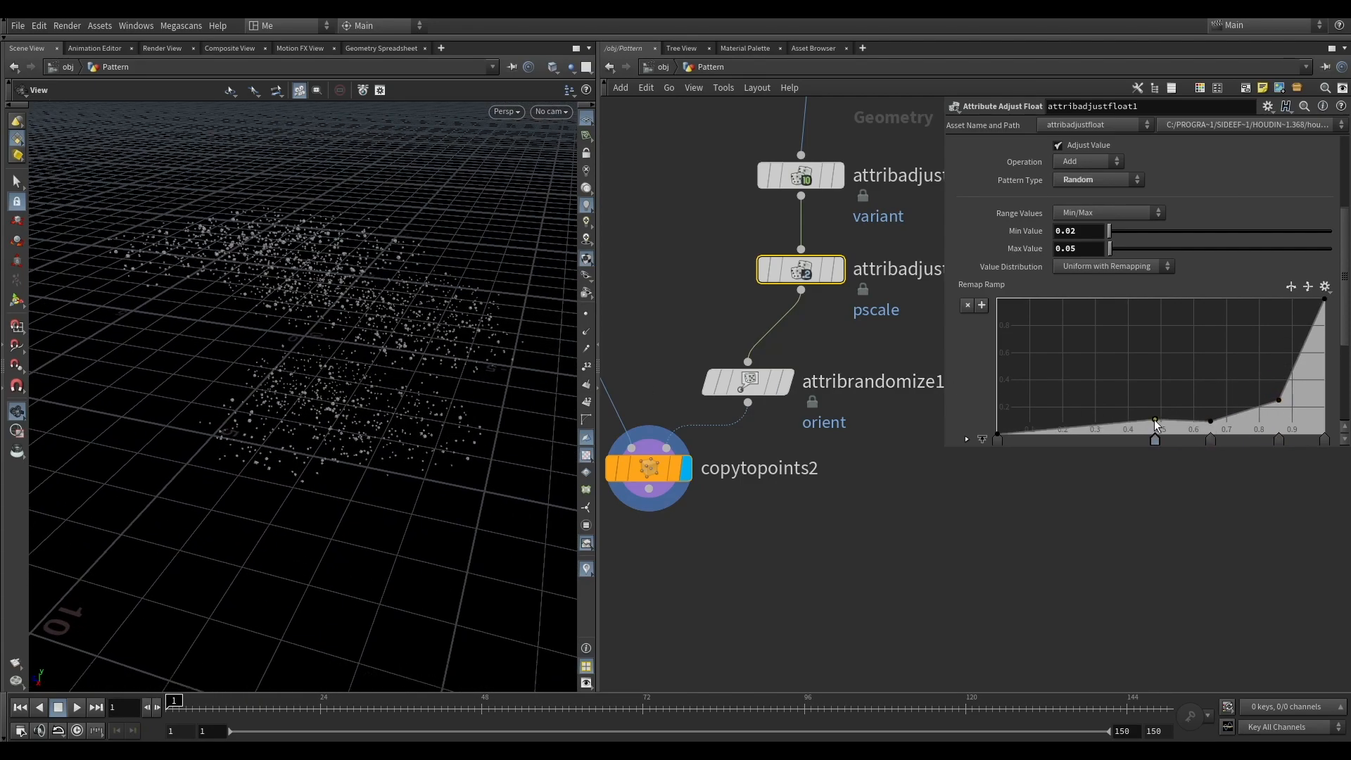
{"action": "left_click_drag", "start_coordinate": [1204, 412], "coordinate": [1270, 400]}
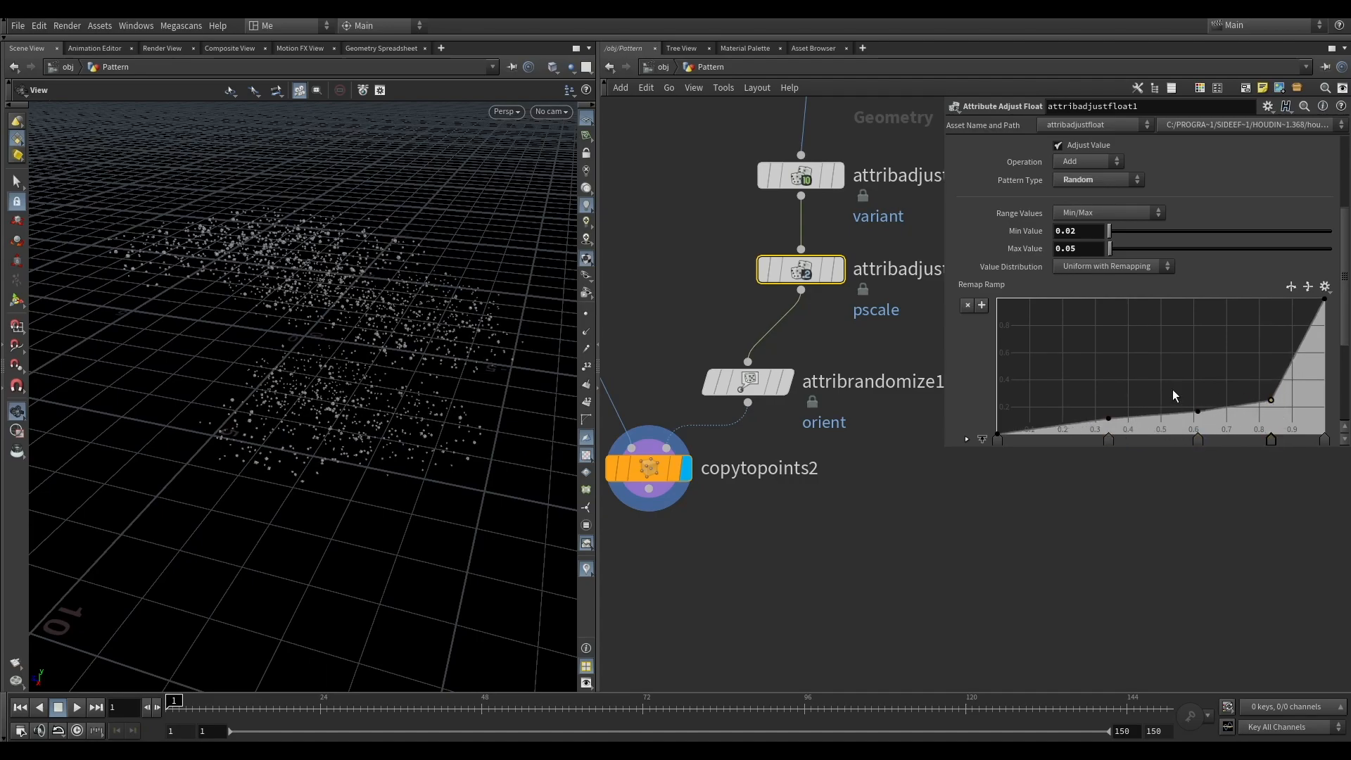
Examine the size distribution of the copied solids across the whole cloud.
{"action": "scroll", "coordinate": [677, 344], "scroll_direction": "down", "scroll_amount": 5}
{"action": "scroll", "coordinate": [672, 365], "scroll_direction": "up", "scroll_amount": 5}
{"action": "left_click", "coordinate": [750, 351]}
{"action": "left_click_drag", "start_coordinate": [530, 322], "coordinate": [380, 344]}
{"action": "scroll", "coordinate": [661, 379], "scroll_direction": "down", "scroll_amount": 3}
{"action": "scroll", "coordinate": [696, 404], "scroll_direction": "up", "scroll_amount": 2}
{"action": "left_click_drag", "start_coordinate": [303, 330], "coordinate": [284, 318]}
Add a Transform node below copytopoints2 and view its output from the front.
{"action": "middle_click_drag", "start_coordinate": [769, 461], "coordinate": [769, 361]}
{"action": "key", "text": "Tab"}
{"action": "type", "text": "tr"}
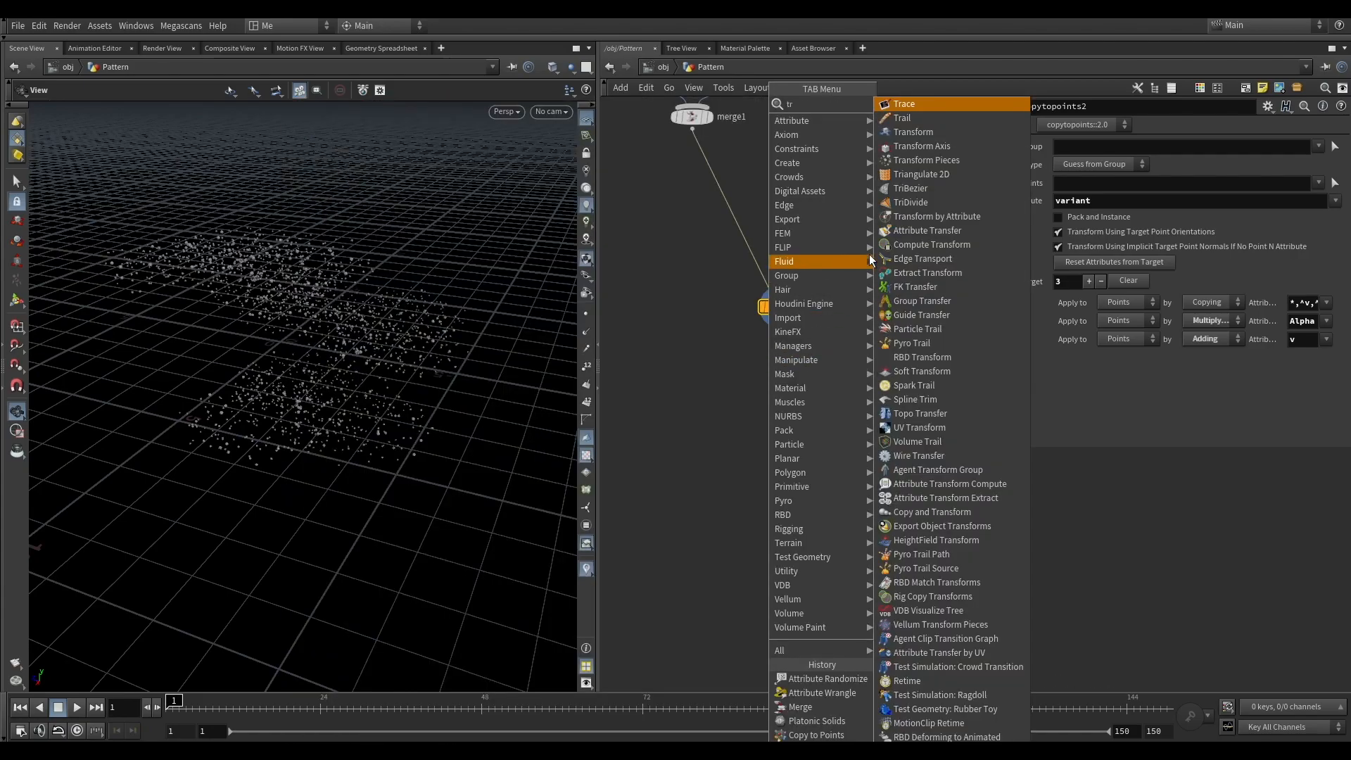
{"action": "left_click", "coordinate": [913, 132]}
{"action": "key", "text": "space+3"}
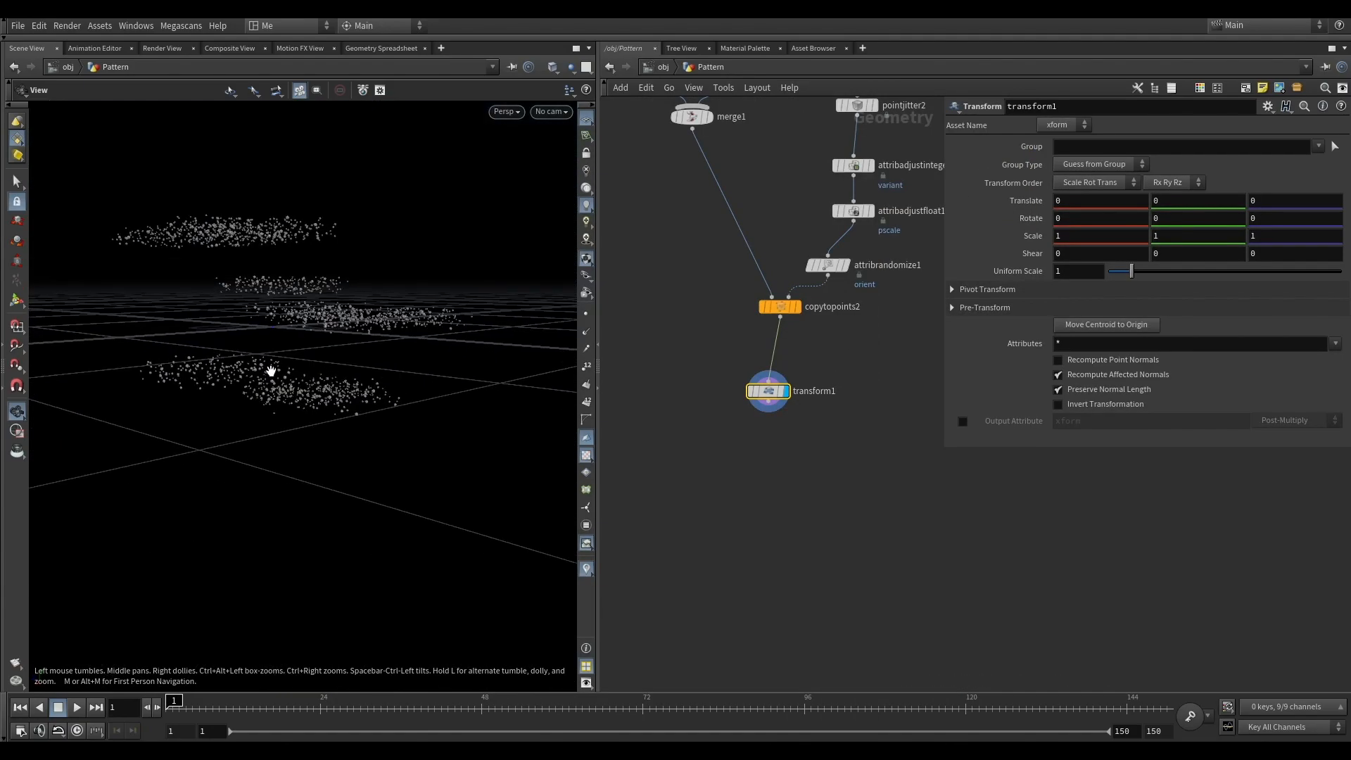
{"action": "left_click", "coordinate": [768, 413]}
Set the Y translation of transform1 to 3.1 and return to the perspective view.
{"action": "key", "text": "Escape"}
{"action": "middle_click_drag", "start_coordinate": [1163, 206], "coordinate": [1224, 205]}
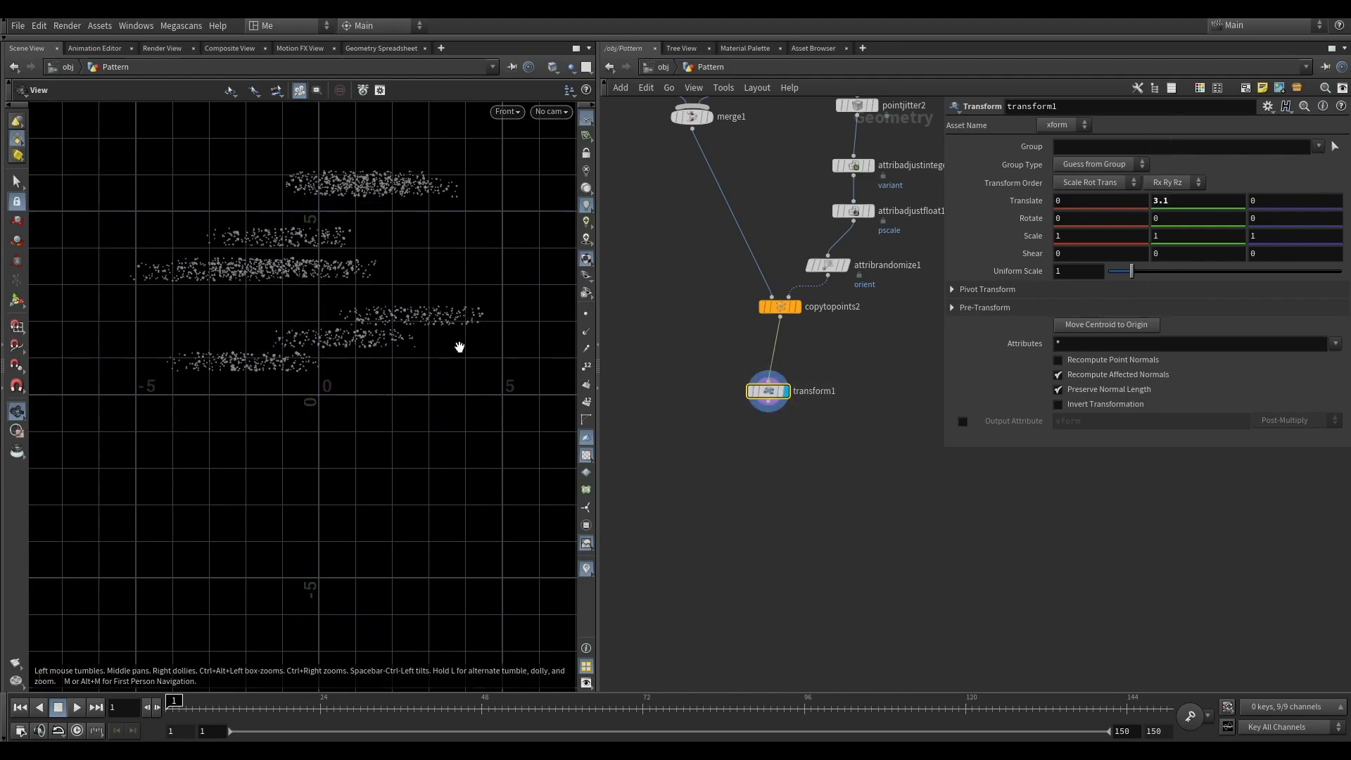
{"action": "key", "text": "space+1"}
{"action": "left_click_drag", "start_coordinate": [368, 386], "coordinate": [401, 340]}
Add an RBD Configure node below transform1 and display its output.
{"action": "middle_click_drag", "start_coordinate": [817, 473], "coordinate": [870, 411]}
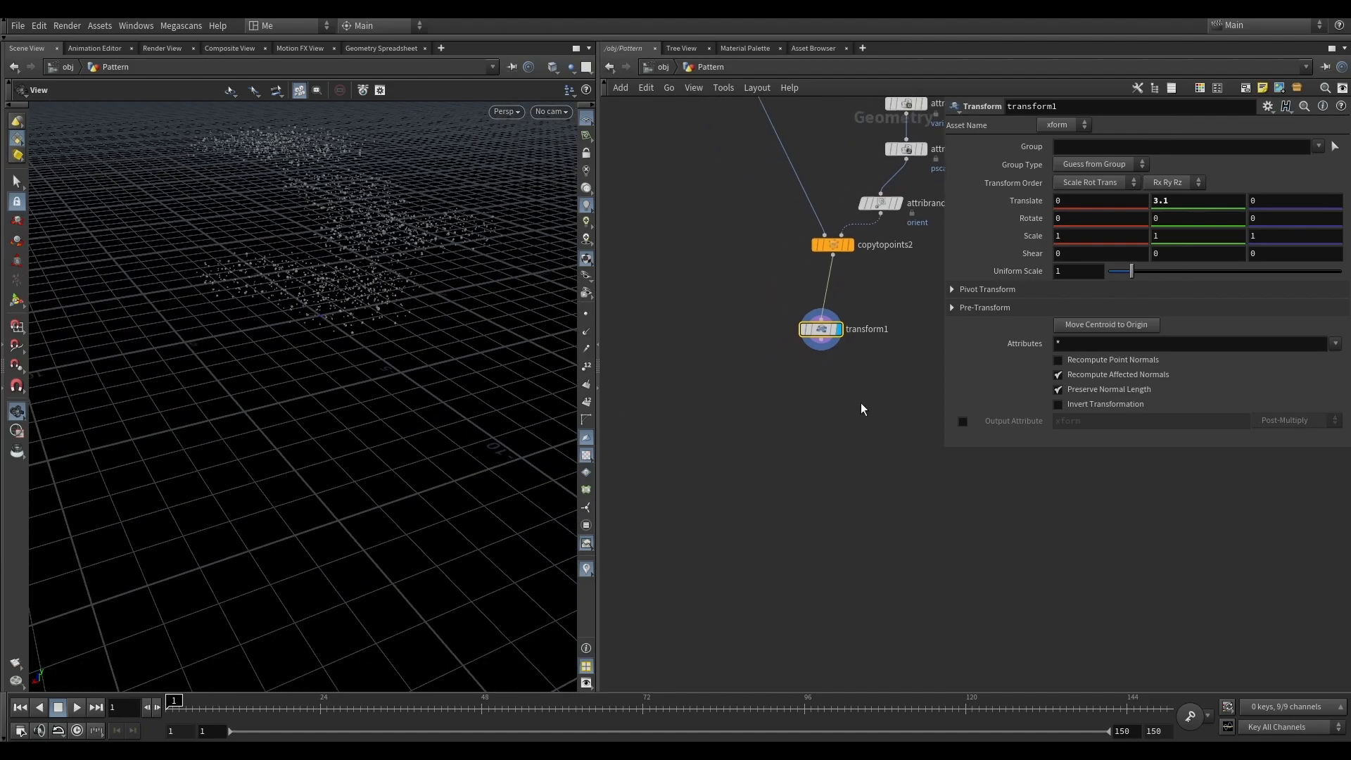
{"action": "key", "text": "Tab"}
{"action": "type", "text": "rbd"}
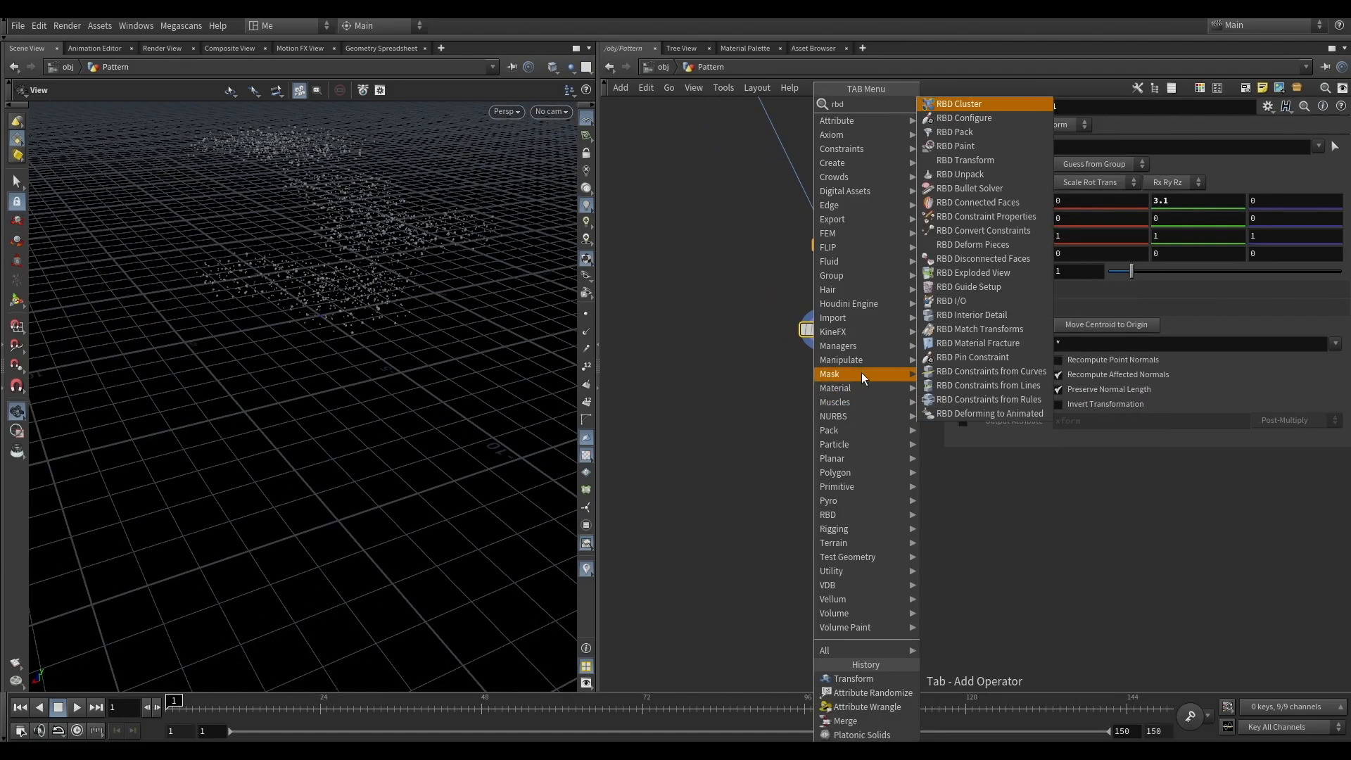
{"action": "left_click", "coordinate": [963, 117]}
{"action": "left_click", "coordinate": [816, 404]}
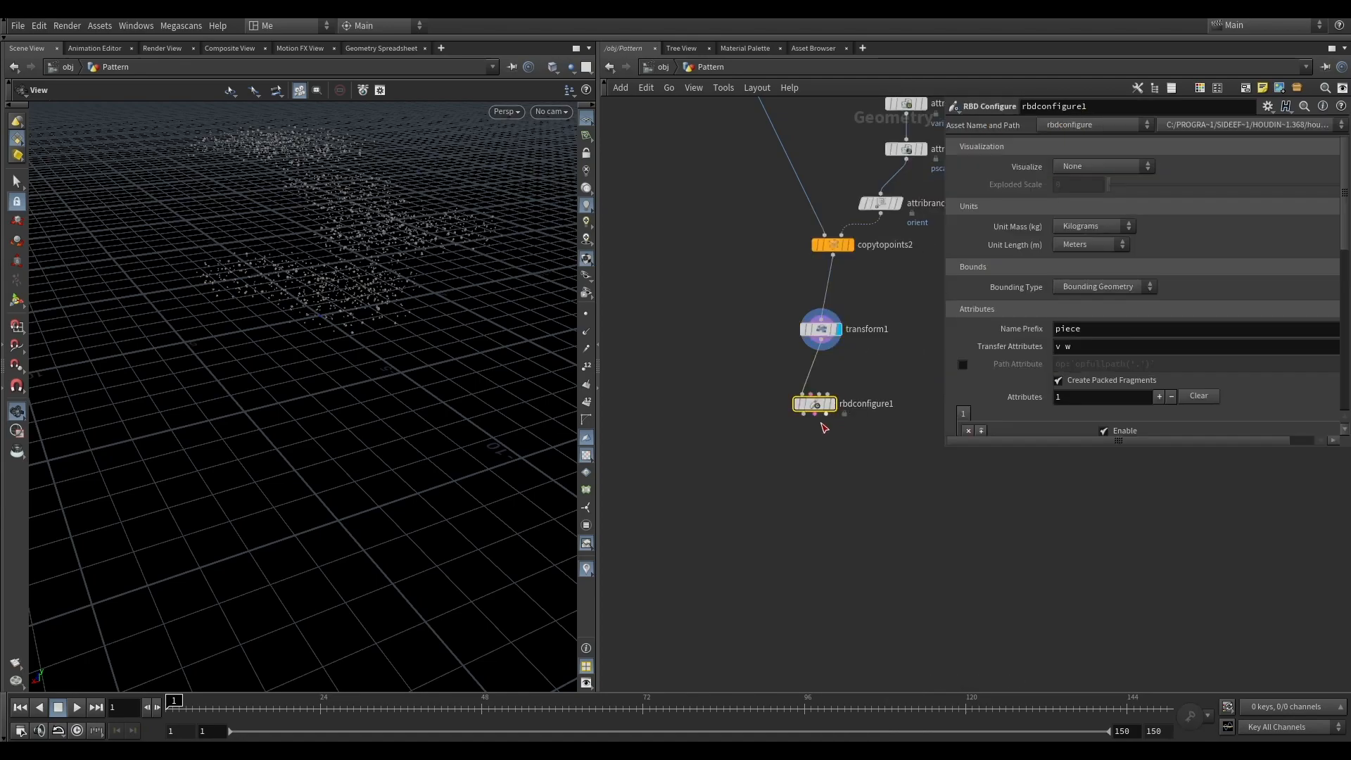
{"action": "left_click", "coordinate": [835, 404]}
Look closer at the configured pieces and open the node information of rbdconfigure1.
{"action": "scroll", "coordinate": [468, 240], "scroll_direction": "up", "scroll_amount": 5}
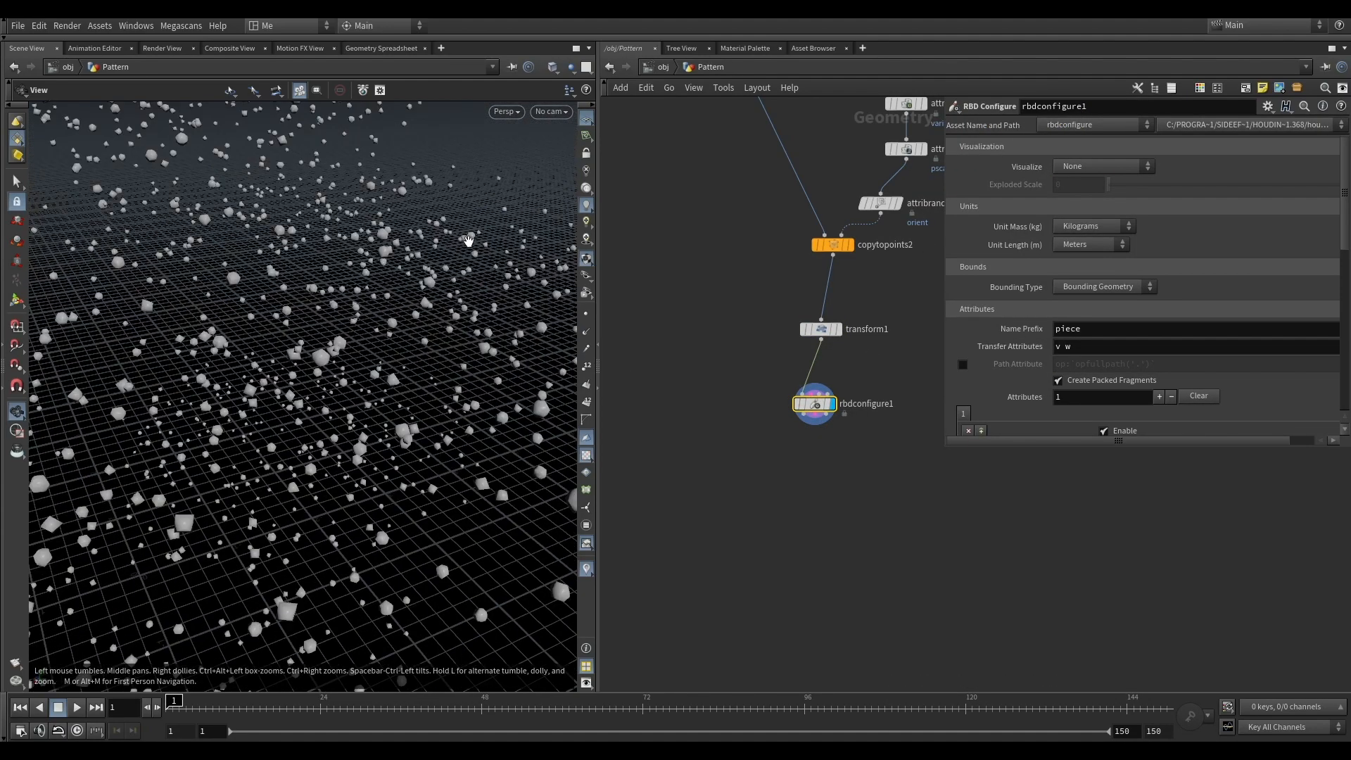
{"action": "left_click", "coordinate": [783, 403]}
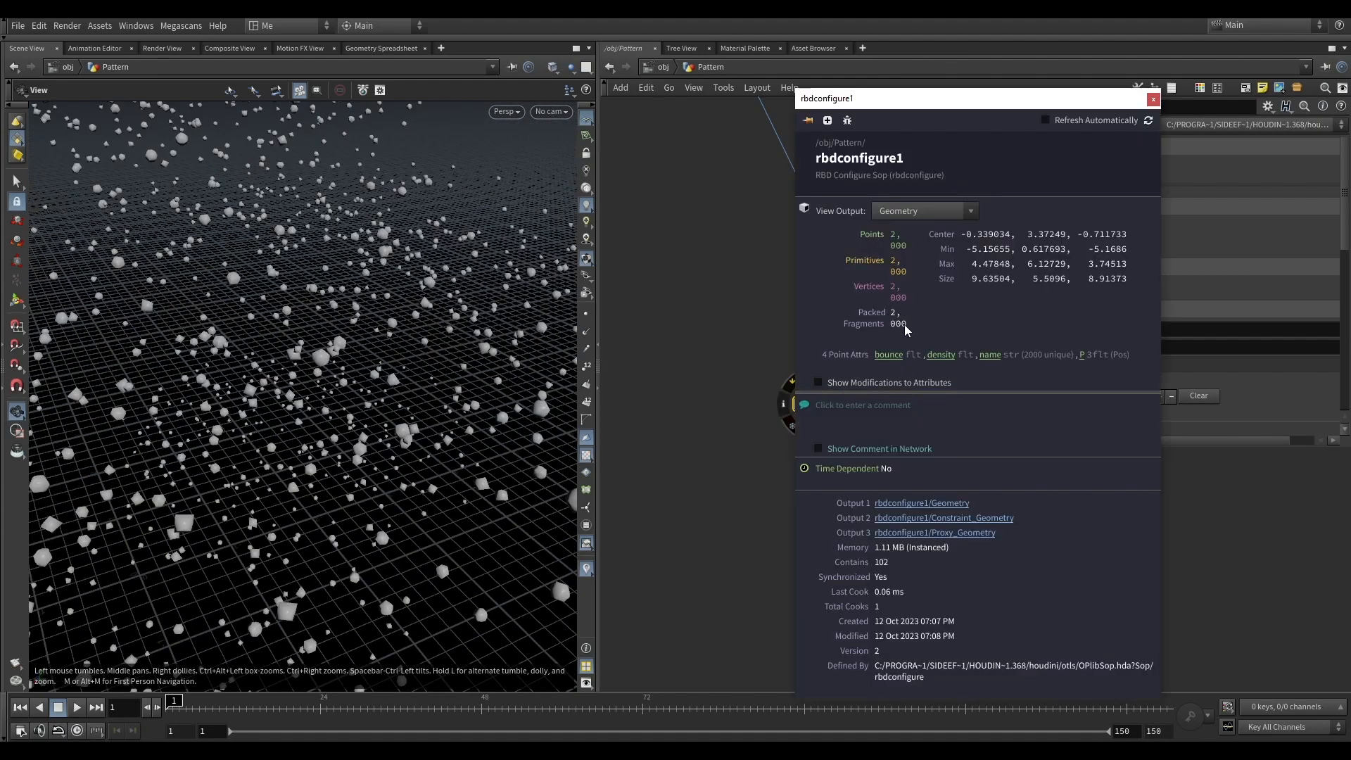
Close the node information and add a Rest Position node below rbdconfigure1, displaying its output.
{"action": "left_click", "coordinate": [1153, 99]}
{"action": "middle_click_drag", "start_coordinate": [817, 434], "coordinate": [790, 331]}
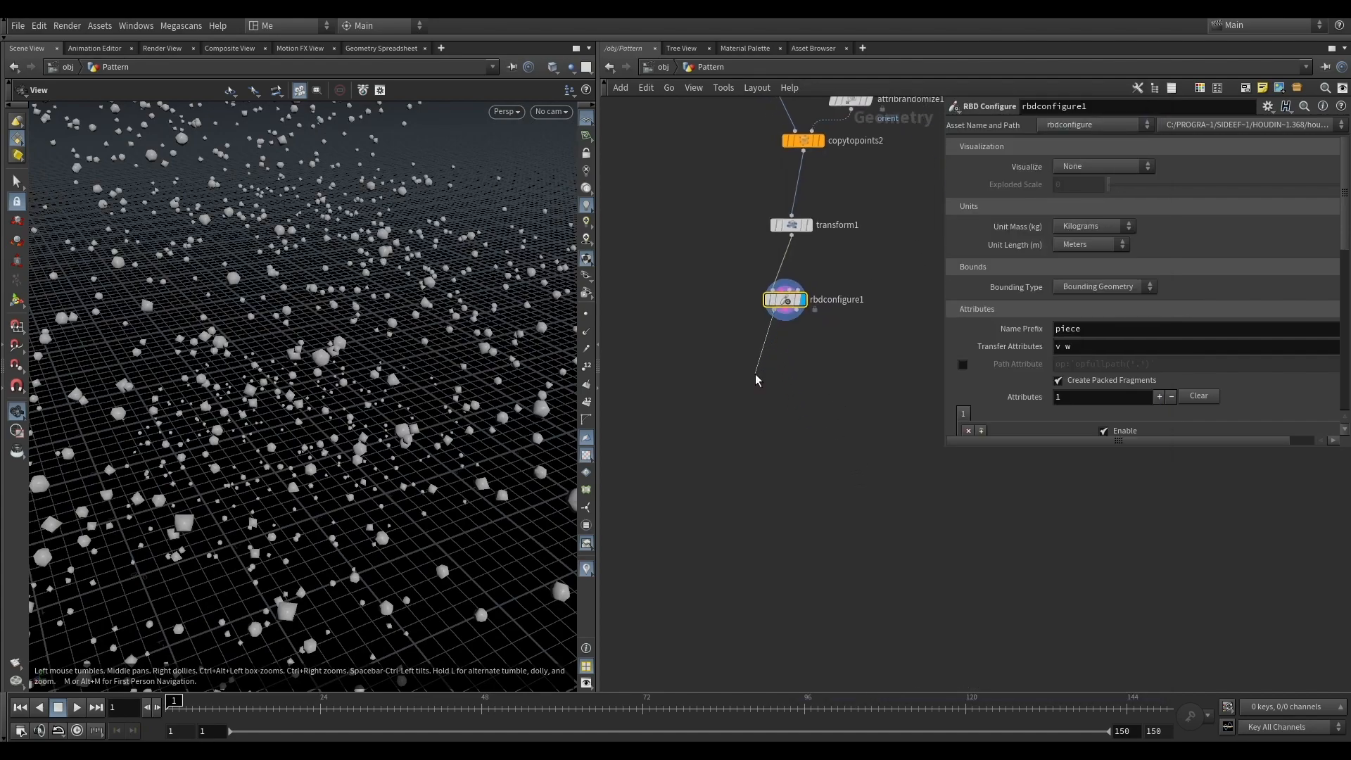
{"action": "key", "text": "Tab"}
{"action": "mouse_move", "coordinate": [762, 375]}
{"action": "type", "text": "rest"}
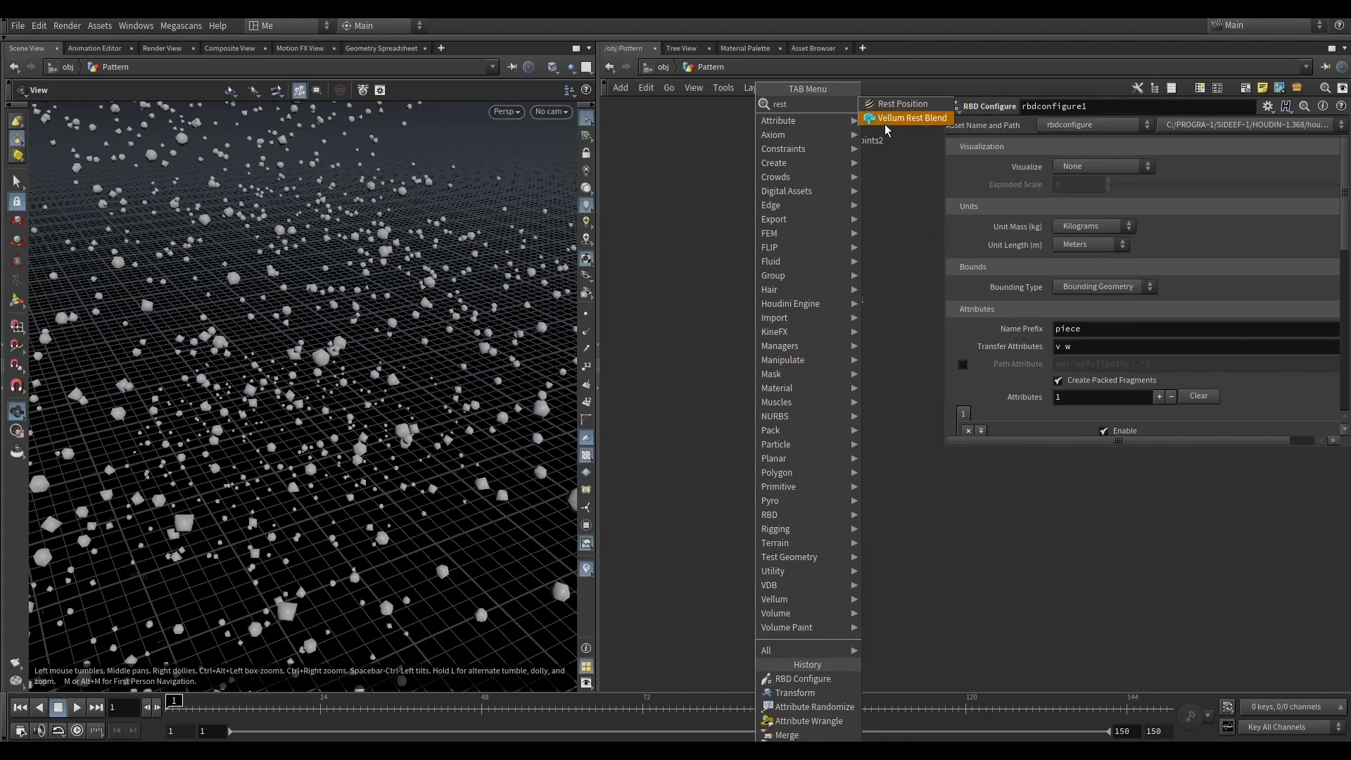
{"action": "key", "text": "Return"}
{"action": "left_click_drag", "start_coordinate": [755, 373], "coordinate": [788, 354]}
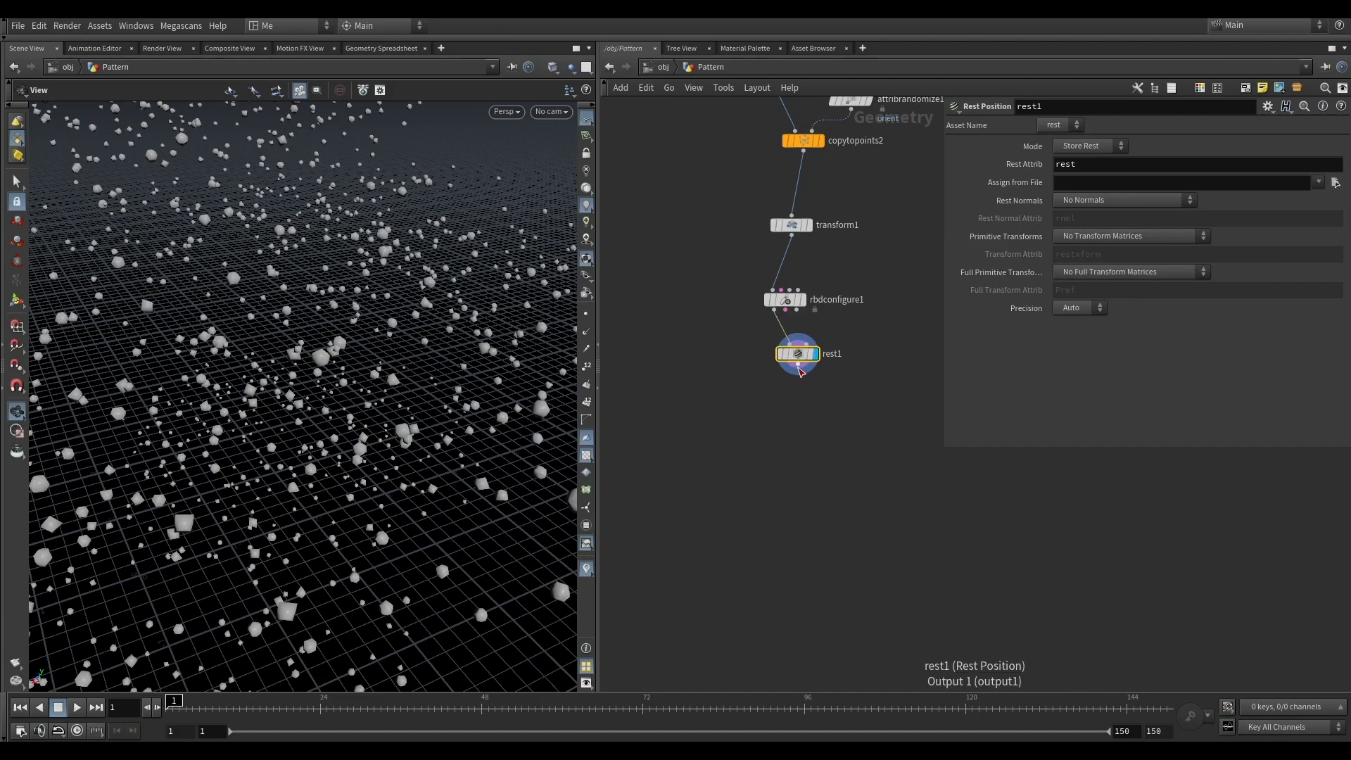
Add a Null node below rest1 and display its output, keeping its name.
{"action": "key", "text": "Tab"}
{"action": "type", "text": "null"}
{"action": "key", "text": "Return"}
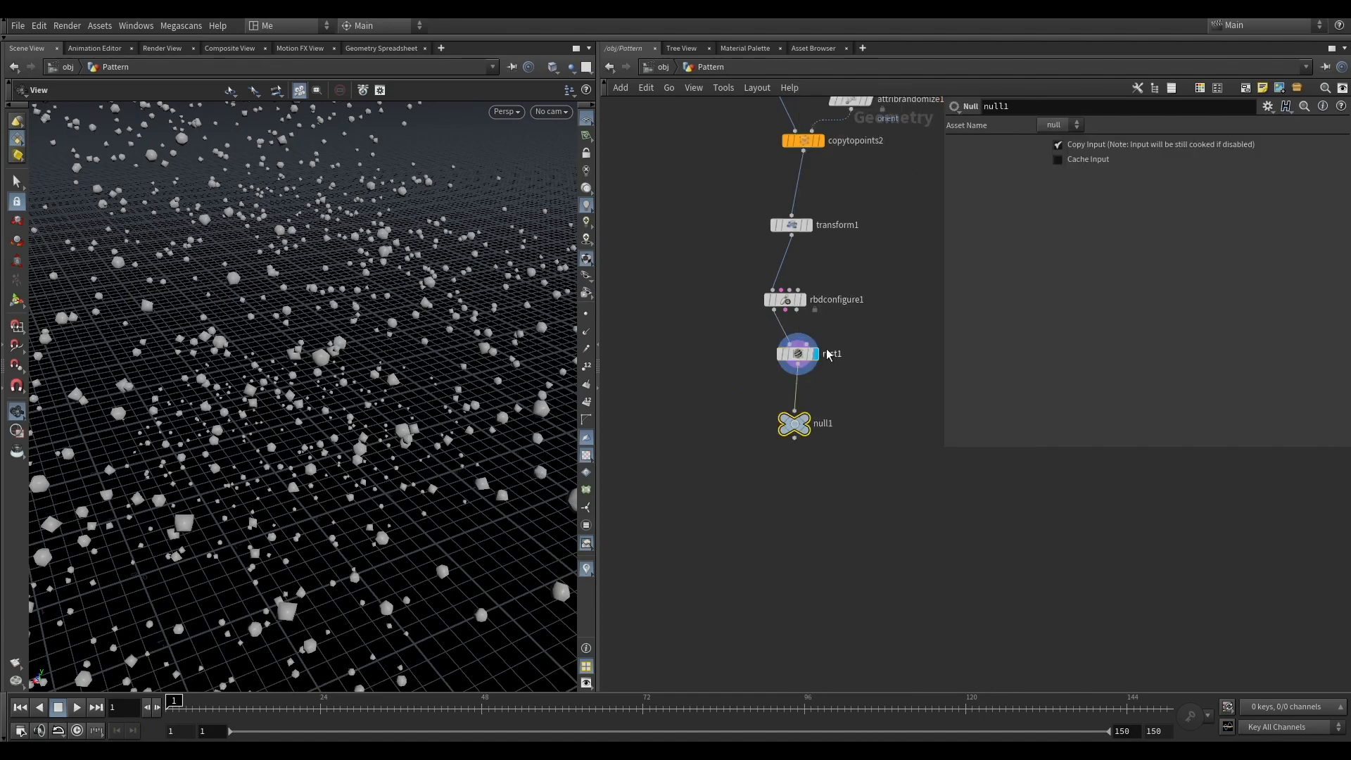
{"action": "double_click", "coordinate": [825, 422]}
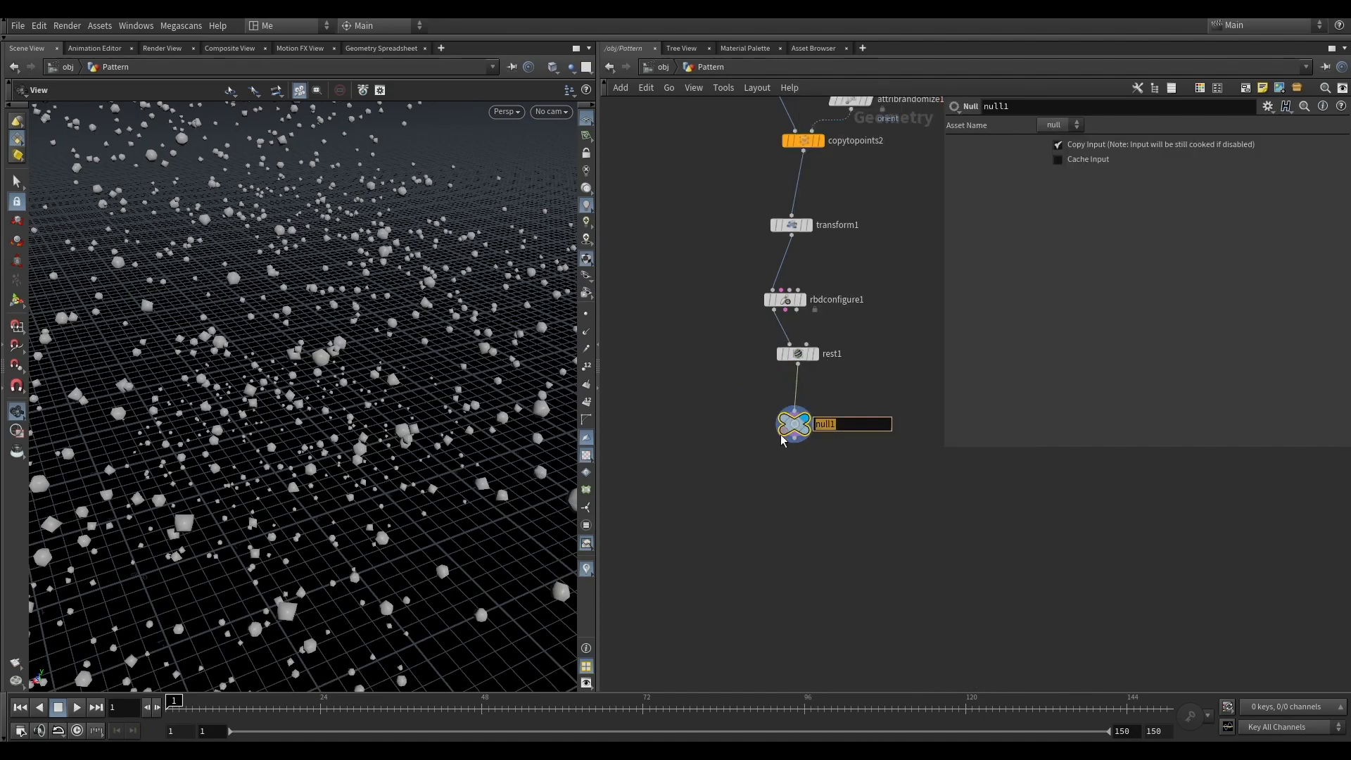
{"action": "key", "text": "Return"}
Add an RBD Bullet Solver node below null1, connect null1 to its first input and display it.
{"action": "scroll", "coordinate": [802, 457], "scroll_direction": "down", "scroll_amount": 2}
{"action": "middle_click_drag", "start_coordinate": [802, 457], "coordinate": [823, 410]}
{"action": "key", "text": "Tab"}
{"action": "type", "text": "rbdbul"}
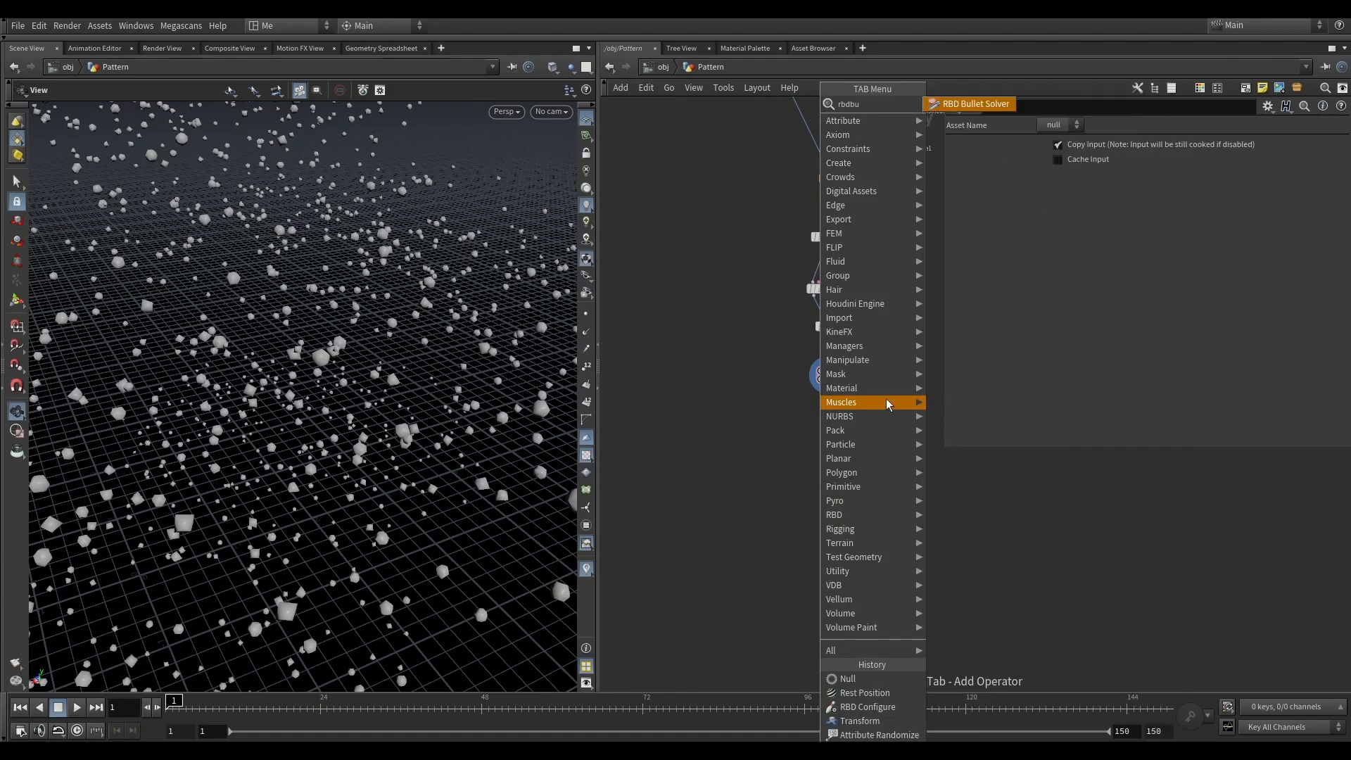
{"action": "left_click", "coordinate": [964, 107]}
{"action": "left_click", "coordinate": [831, 451]}
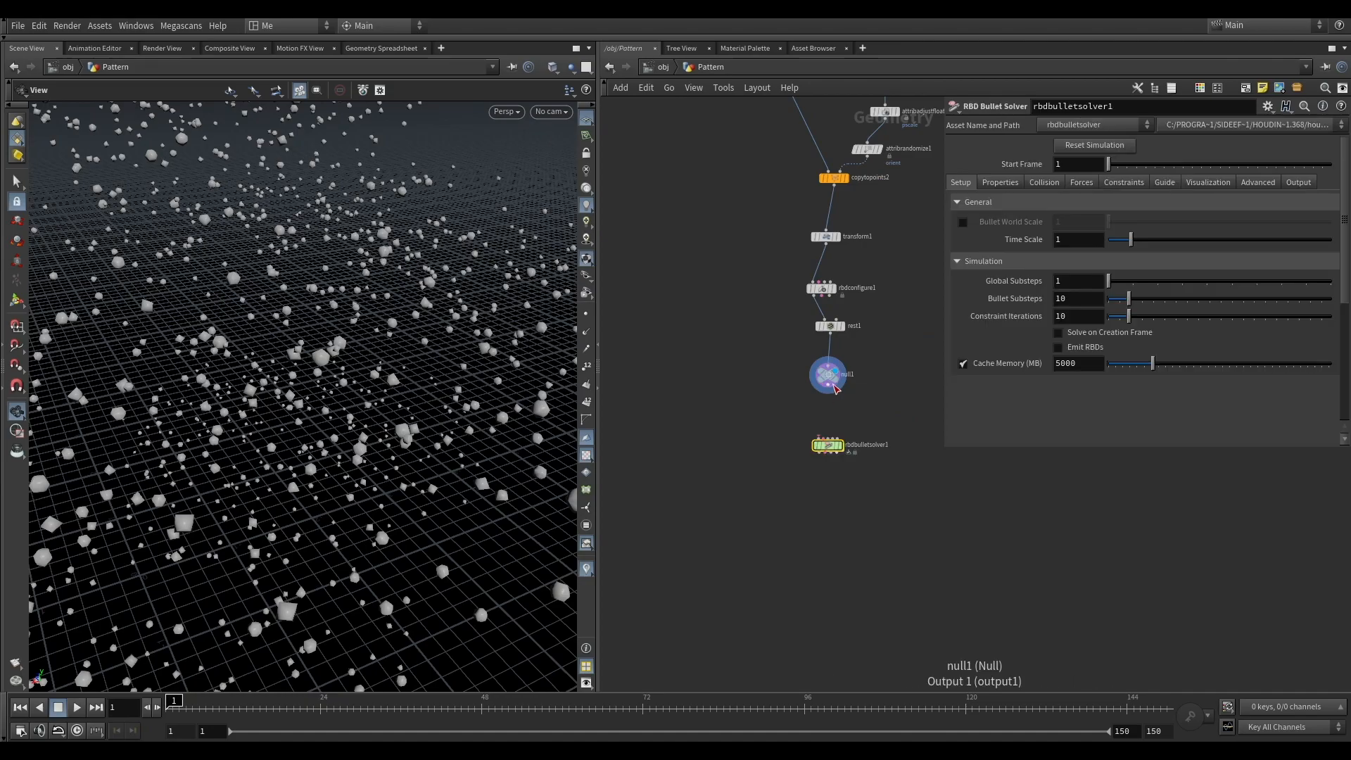
{"action": "left_click_drag", "start_coordinate": [736, 498], "coordinate": [876, 432]}
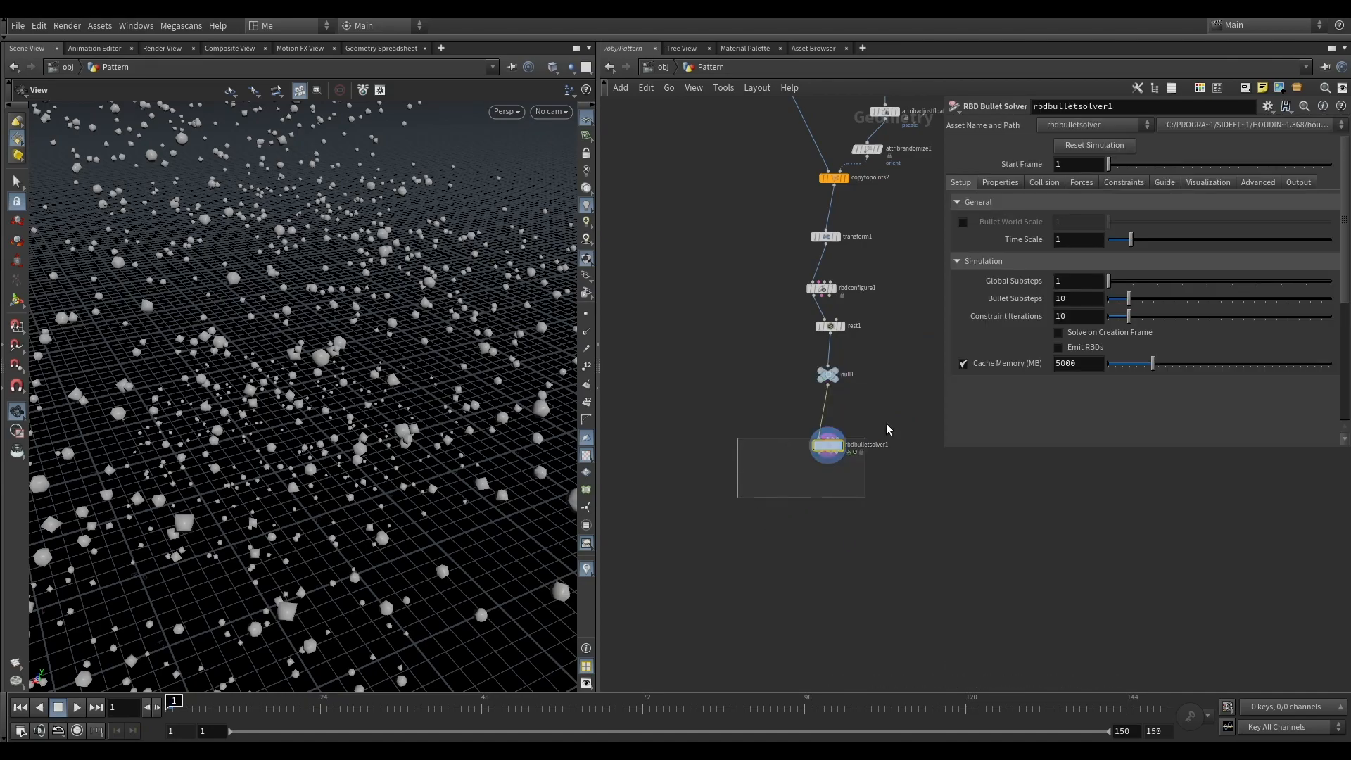
Set the solver's ground collision type to Ground Plane and turn off the ground's visualization.
{"action": "left_click", "coordinate": [1120, 185]}
{"action": "left_click", "coordinate": [1087, 186]}
{"action": "left_click", "coordinate": [1040, 189]}
{"action": "left_click", "coordinate": [1078, 400]}
{"action": "left_click", "coordinate": [1061, 421]}
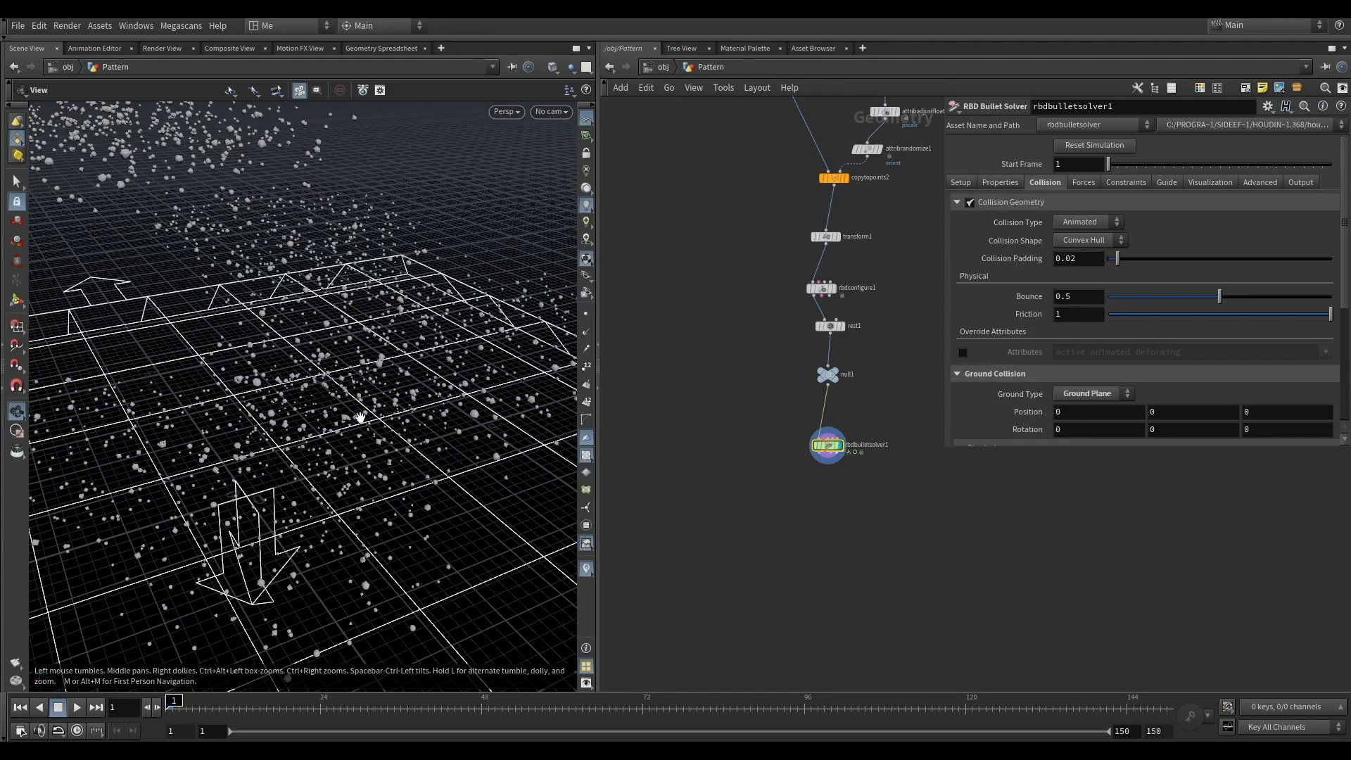
{"action": "left_click", "coordinate": [1190, 183]}
{"action": "left_click", "coordinate": [972, 291]}
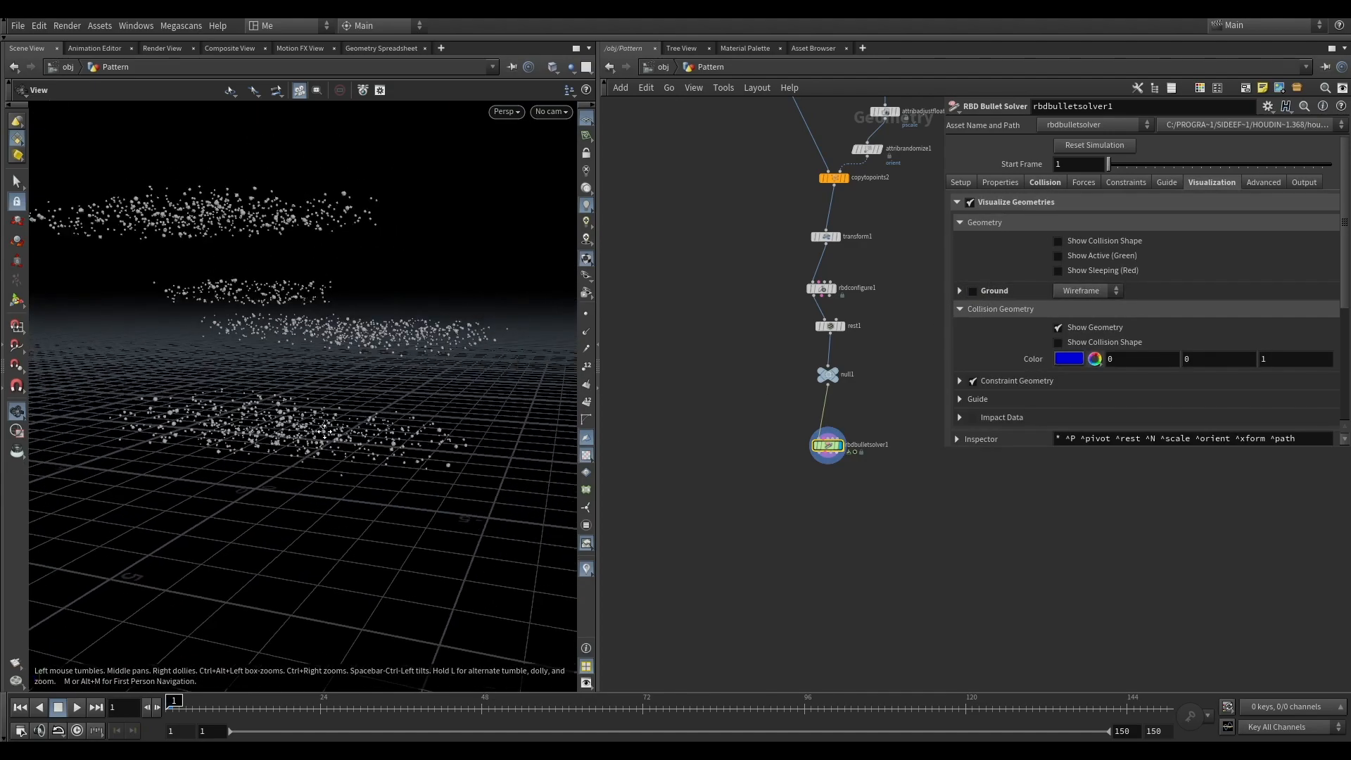
Set the ground plane's bounce to 0 in the solver's collision settings.
{"action": "left_click", "coordinate": [1044, 182]}
{"action": "scroll", "coordinate": [1010, 346], "scroll_direction": "down", "scroll_amount": 3}
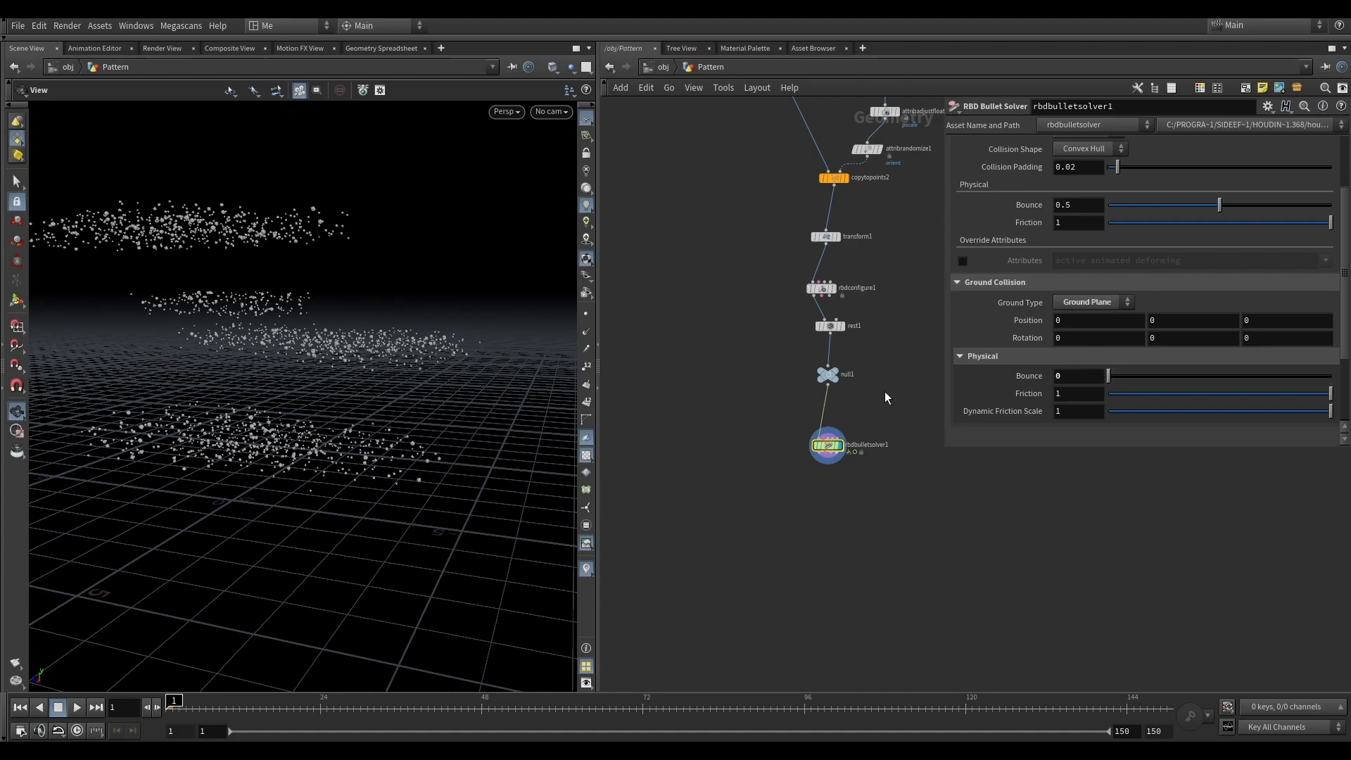
{"action": "scroll", "coordinate": [991, 349], "scroll_direction": "up", "scroll_amount": 3}
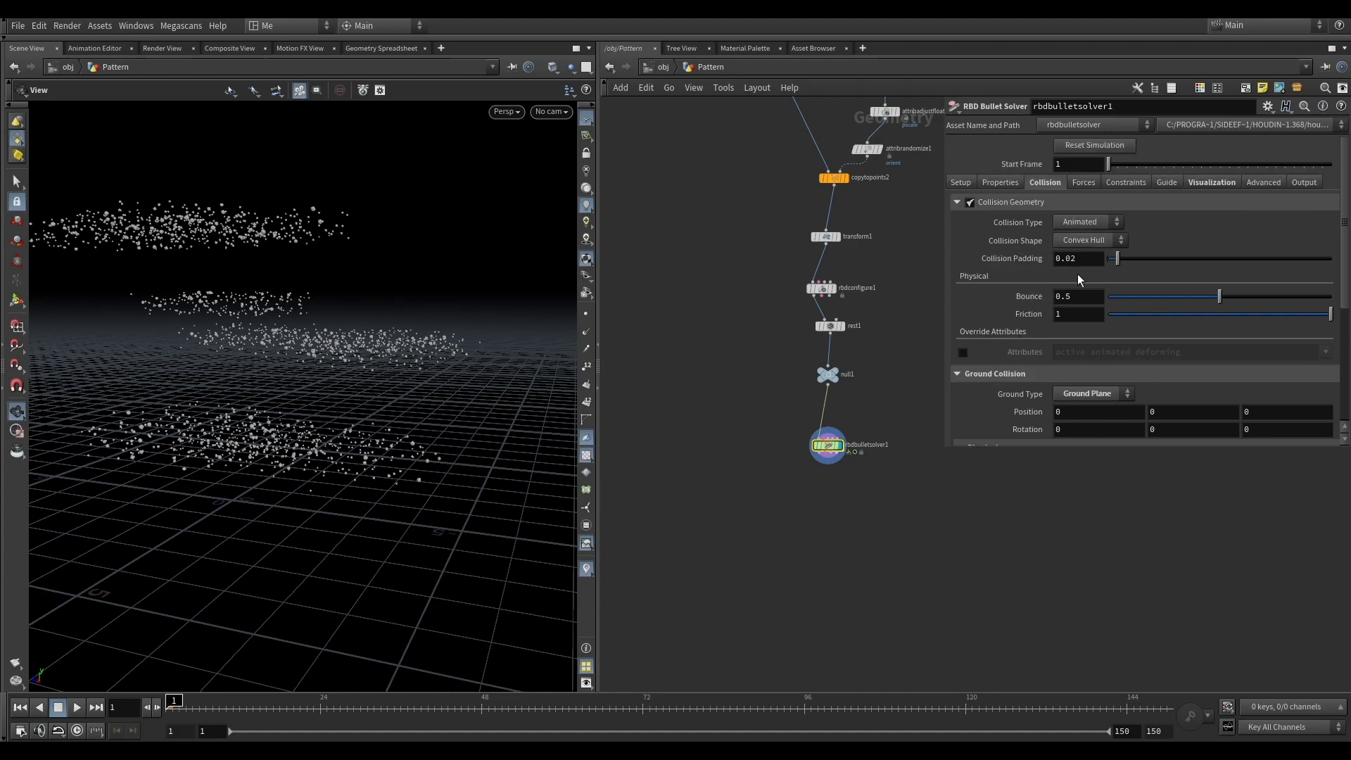
{"action": "left_click", "coordinate": [1075, 266]}
Set the bounce of the solver's pieces to 0.01.
{"action": "left_click", "coordinate": [960, 183]}
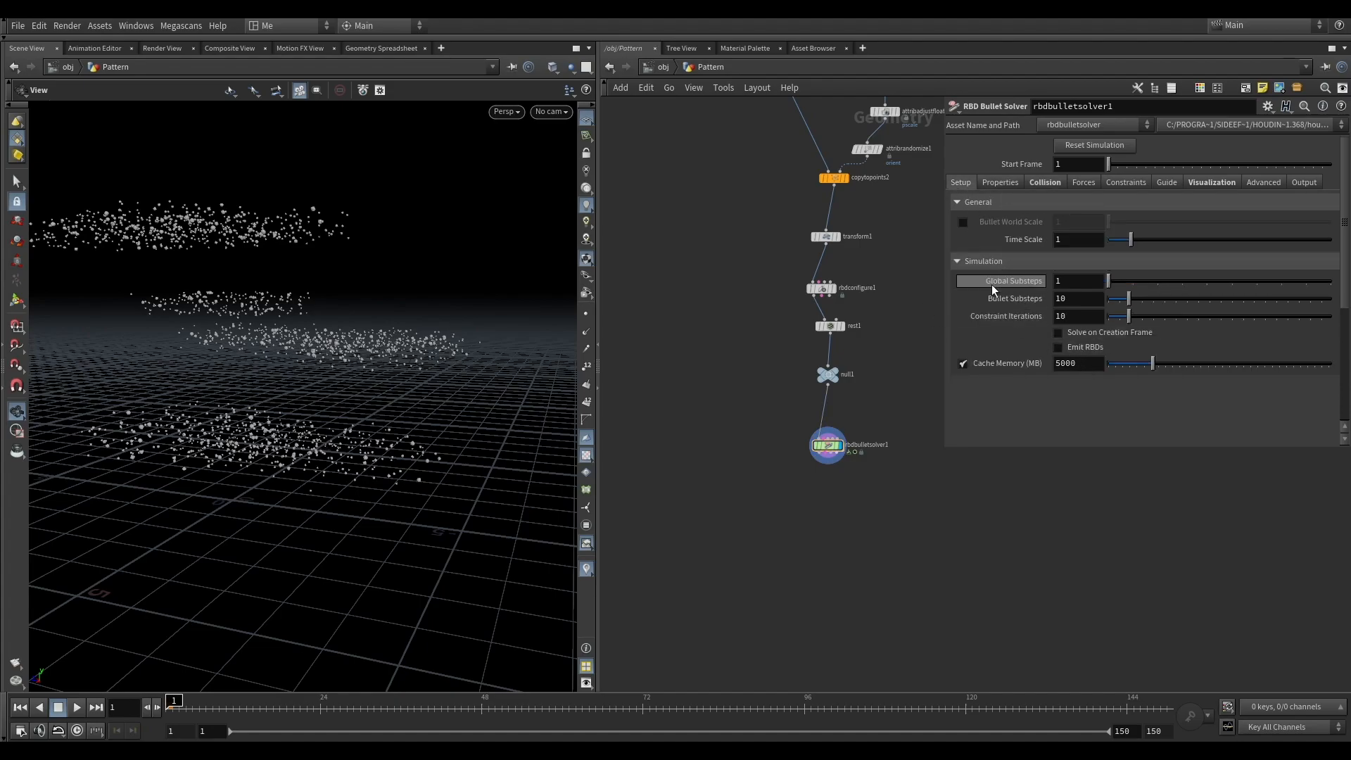
{"action": "left_click", "coordinate": [1000, 183]}
{"action": "double_click", "coordinate": [1080, 306]}
{"action": "type", "text": "0.01"}
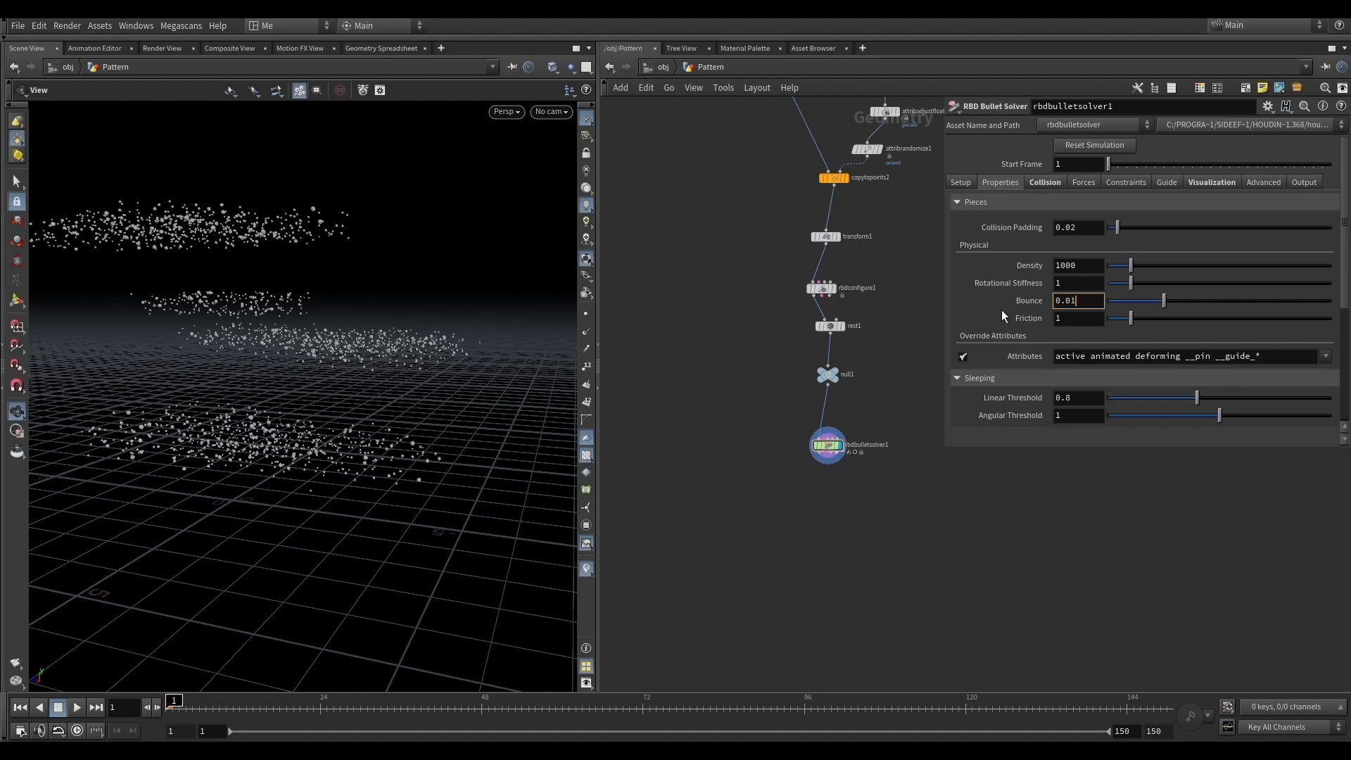
{"action": "key", "text": "Return"}
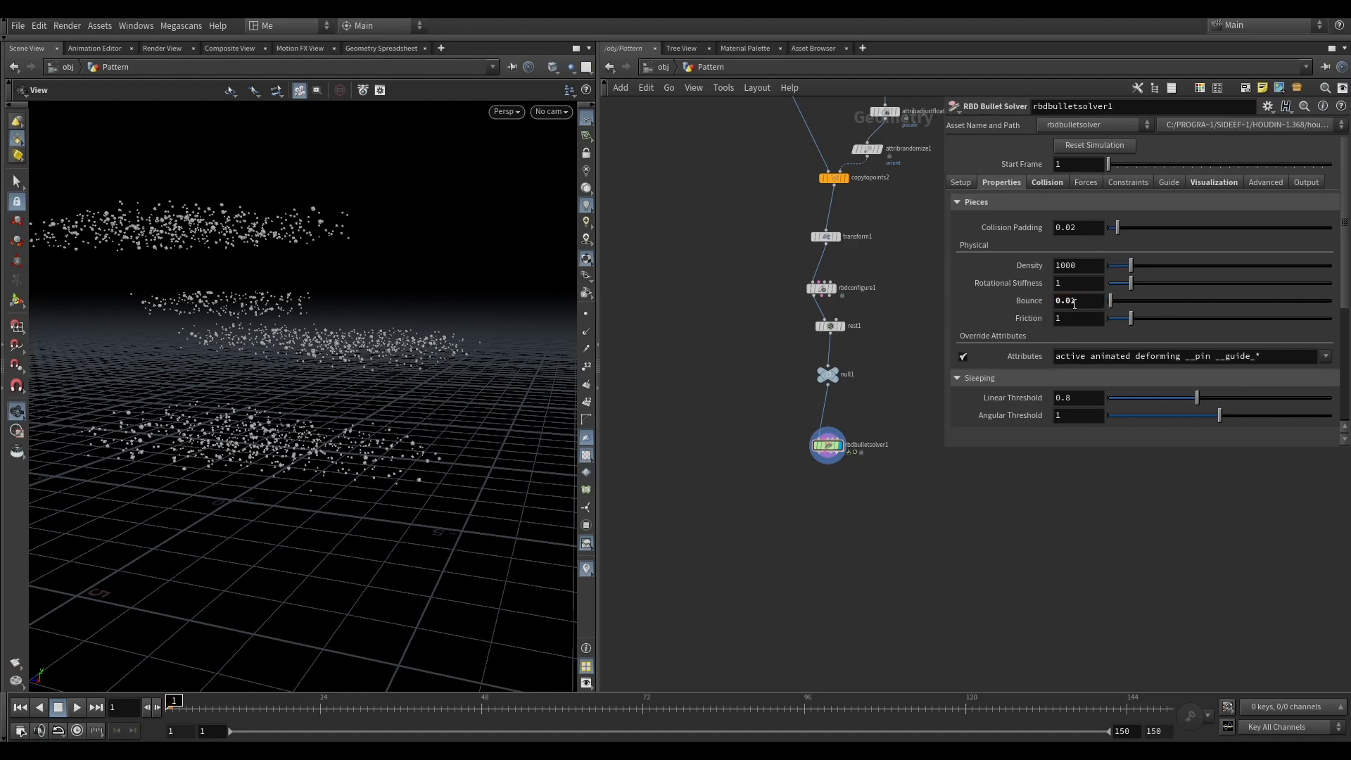
Frame the pieces from a raised viewpoint and play the simulation to check how they fall onto the ground.
{"action": "middle_click_drag", "start_coordinate": [889, 352], "coordinate": [862, 355]}
{"action": "left_click_drag", "start_coordinate": [285, 359], "coordinate": [292, 406]}
{"action": "left_click_drag", "start_coordinate": [195, 441], "coordinate": [309, 426]}
{"action": "middle_click_drag", "start_coordinate": [804, 485], "coordinate": [761, 399]}
{"action": "left_click", "coordinate": [76, 707]}
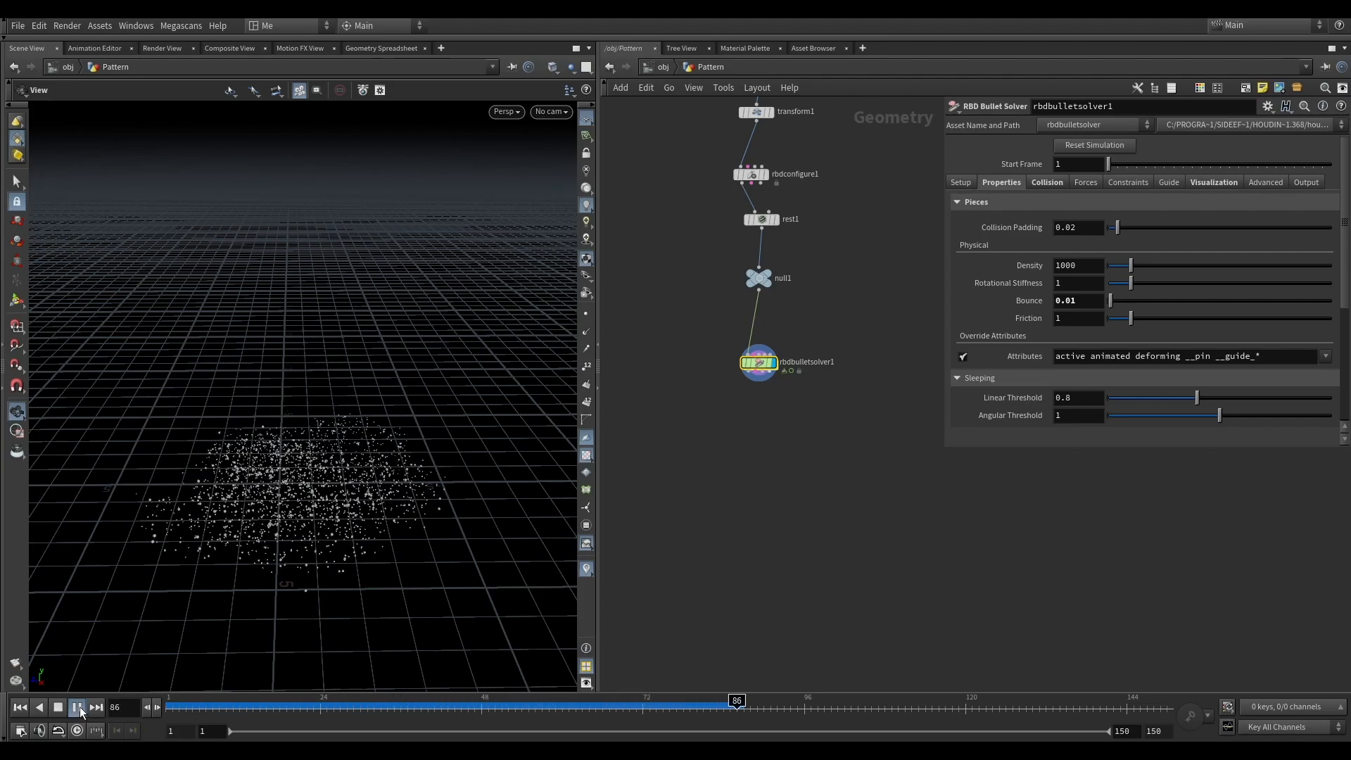
{"action": "left_click", "coordinate": [79, 706]}
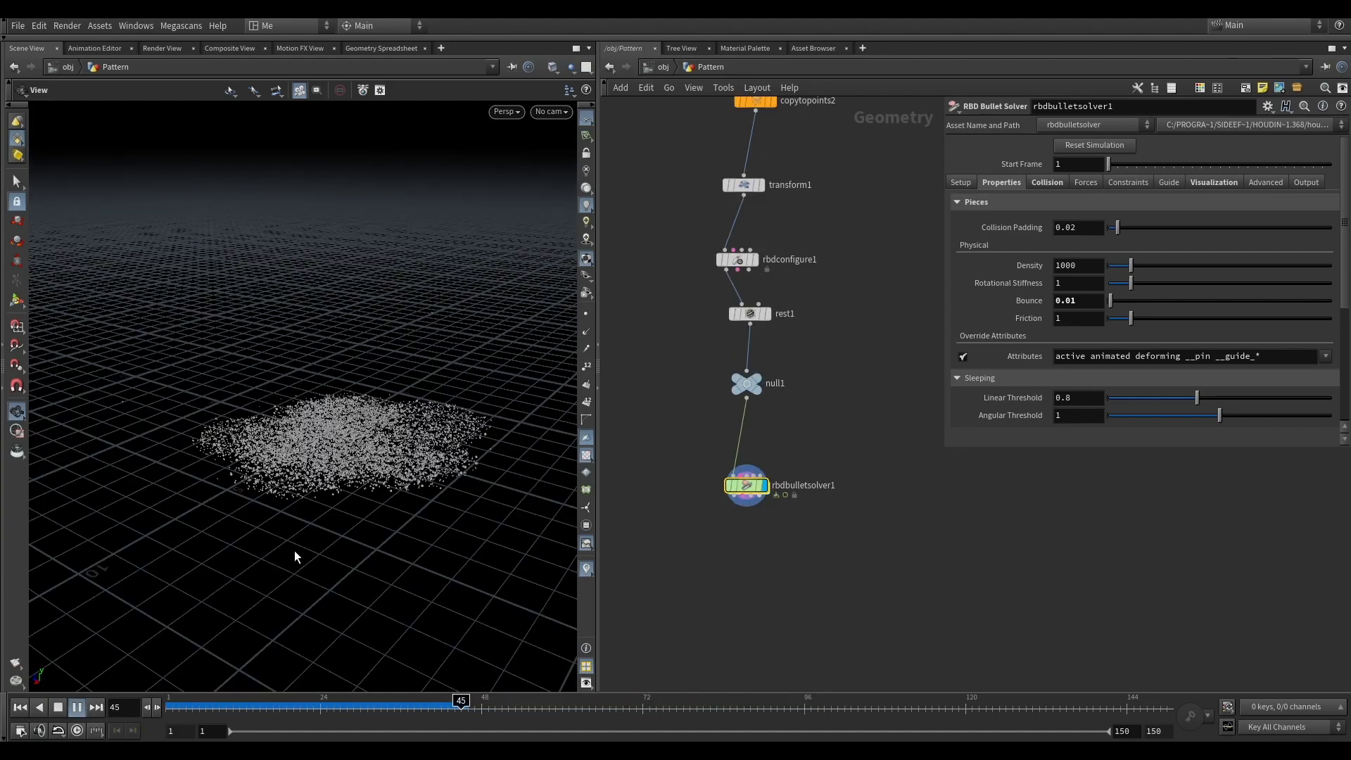
Show grid2 as a template to compare its area with the spread of the simulated pieces.
{"action": "left_click_drag", "start_coordinate": [332, 473], "coordinate": [356, 416]}
{"action": "scroll", "coordinate": [356, 416], "scroll_direction": "down", "scroll_amount": 3}
{"action": "scroll", "coordinate": [884, 412], "scroll_direction": "down", "scroll_amount": 4}
{"action": "middle_click_drag", "start_coordinate": [884, 412], "coordinate": [742, 465]}
{"action": "middle_click_drag", "start_coordinate": [870, 274], "coordinate": [741, 429]}
{"action": "scroll", "coordinate": [767, 320], "scroll_direction": "up", "scroll_amount": 4}
{"action": "left_click", "coordinate": [781, 292]}
{"action": "left_click_drag", "start_coordinate": [419, 383], "coordinate": [424, 405]}
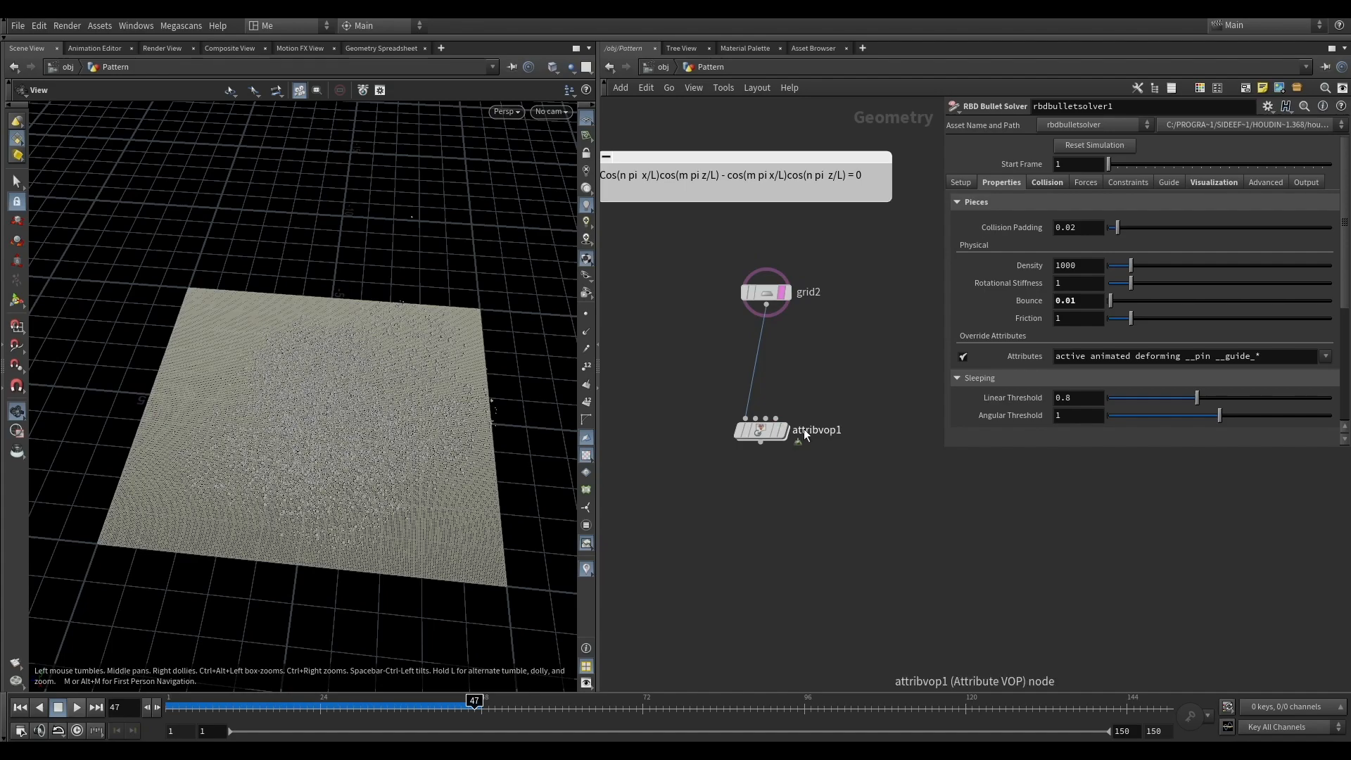
Examine the pattern of attribvop1, turn off the grid2 template and display rbdbulletsolver1 again.
{"action": "left_click", "coordinate": [783, 430]}
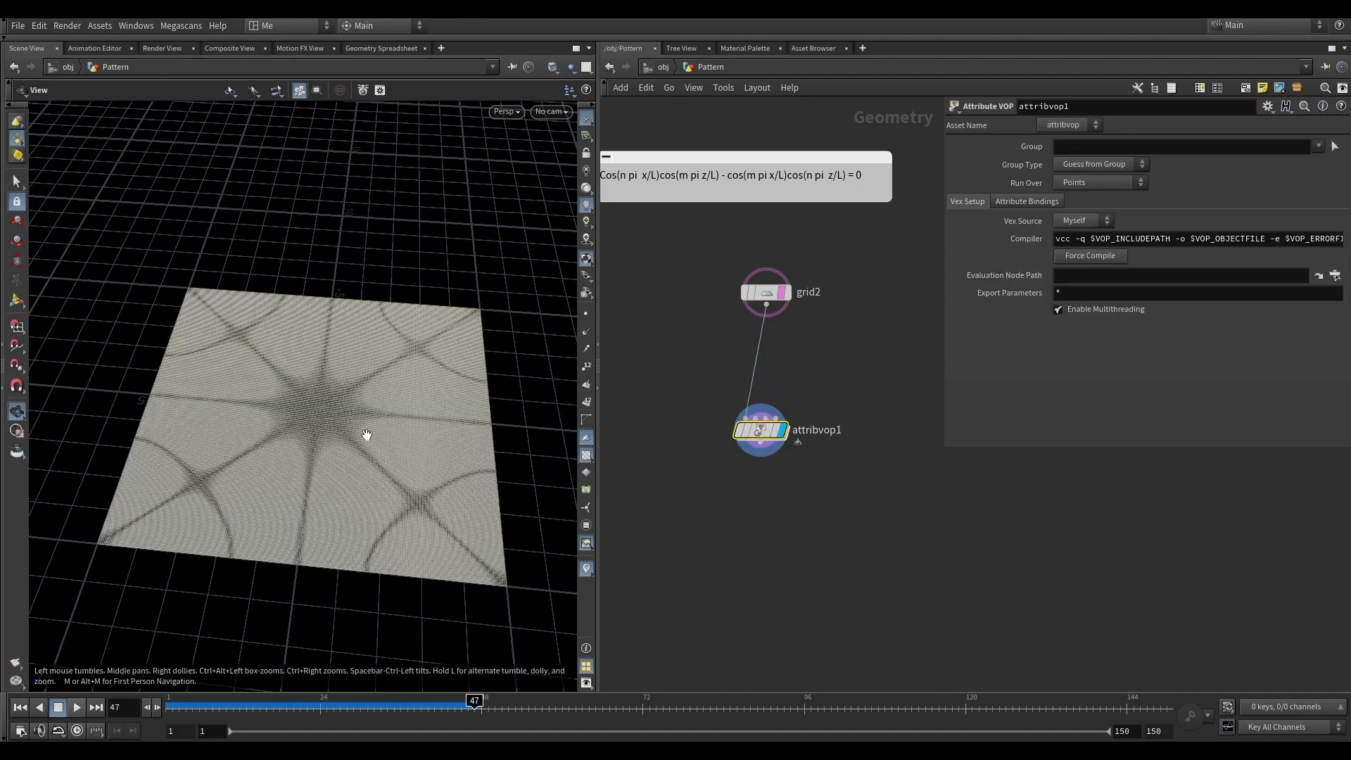
{"action": "middle_click_drag", "start_coordinate": [694, 467], "coordinate": [760, 425]}
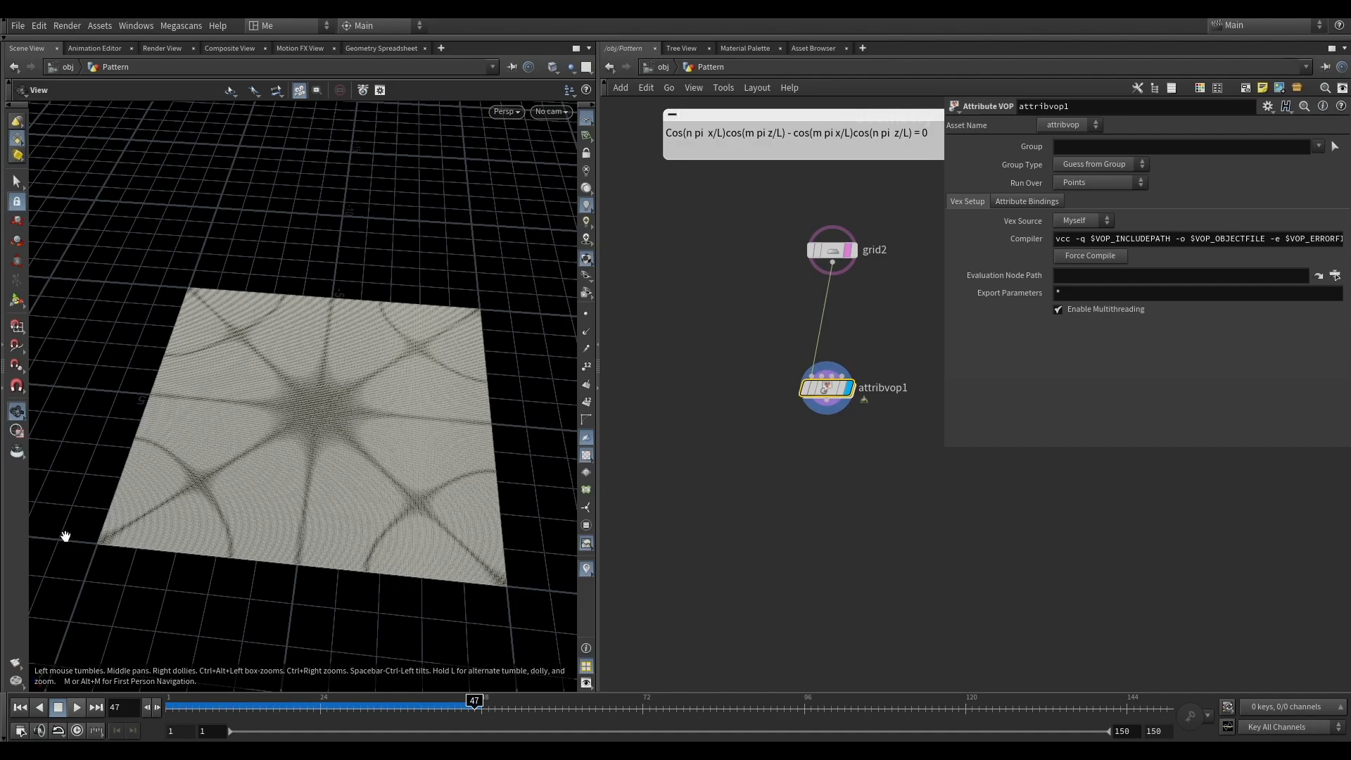
{"action": "left_click", "coordinate": [847, 251]}
{"action": "middle_click_drag", "start_coordinate": [707, 492], "coordinate": [855, 387]}
{"action": "scroll", "coordinate": [770, 440], "scroll_direction": "up", "scroll_amount": 5}
{"action": "left_click", "coordinate": [818, 418]}
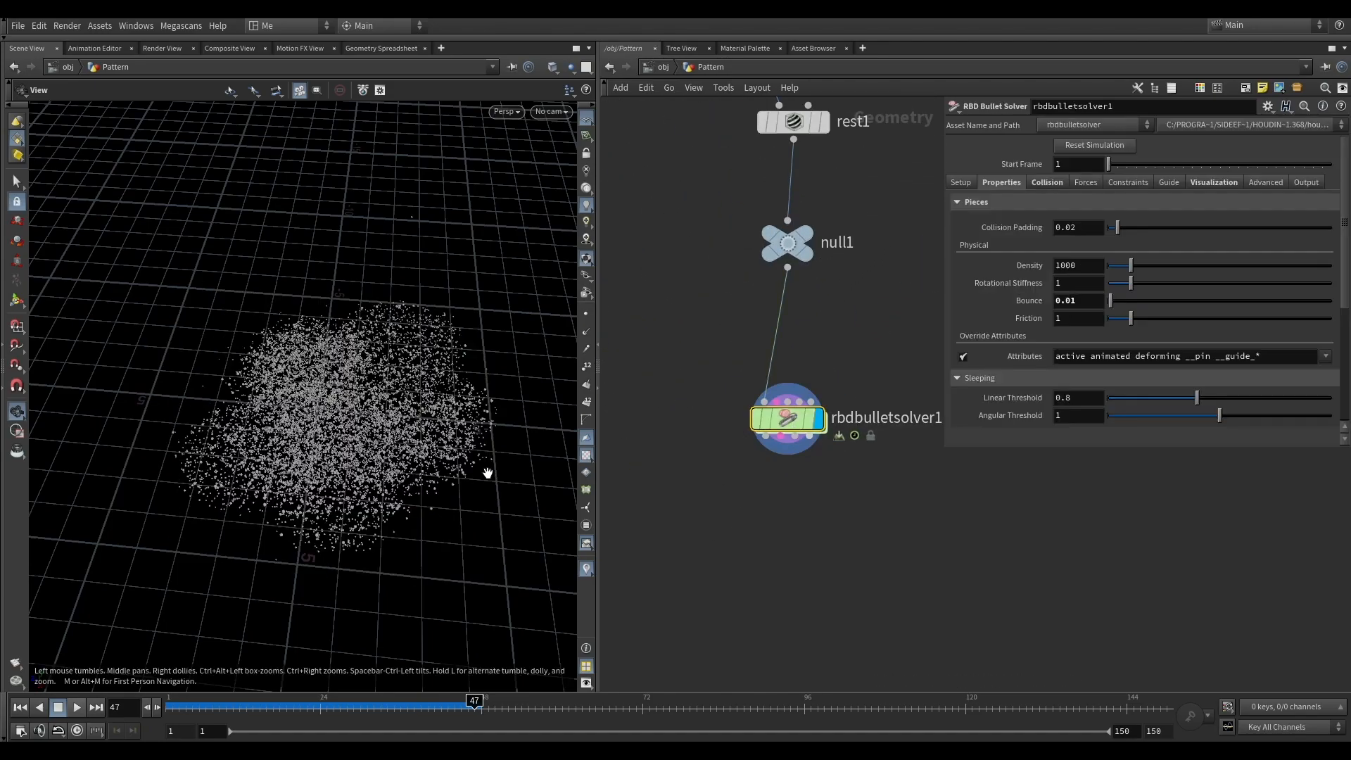
Go to frame 69 and add a File Cache node below rbdbulletsolver1, displaying its output.
{"action": "left_click_drag", "start_coordinate": [434, 461], "coordinate": [426, 493]}
{"action": "left_click_drag", "start_coordinate": [401, 699], "coordinate": [623, 700]}
{"action": "key", "text": "Tab"}
{"action": "mouse_move", "coordinate": [702, 460]}
{"action": "type", "text": "file"}
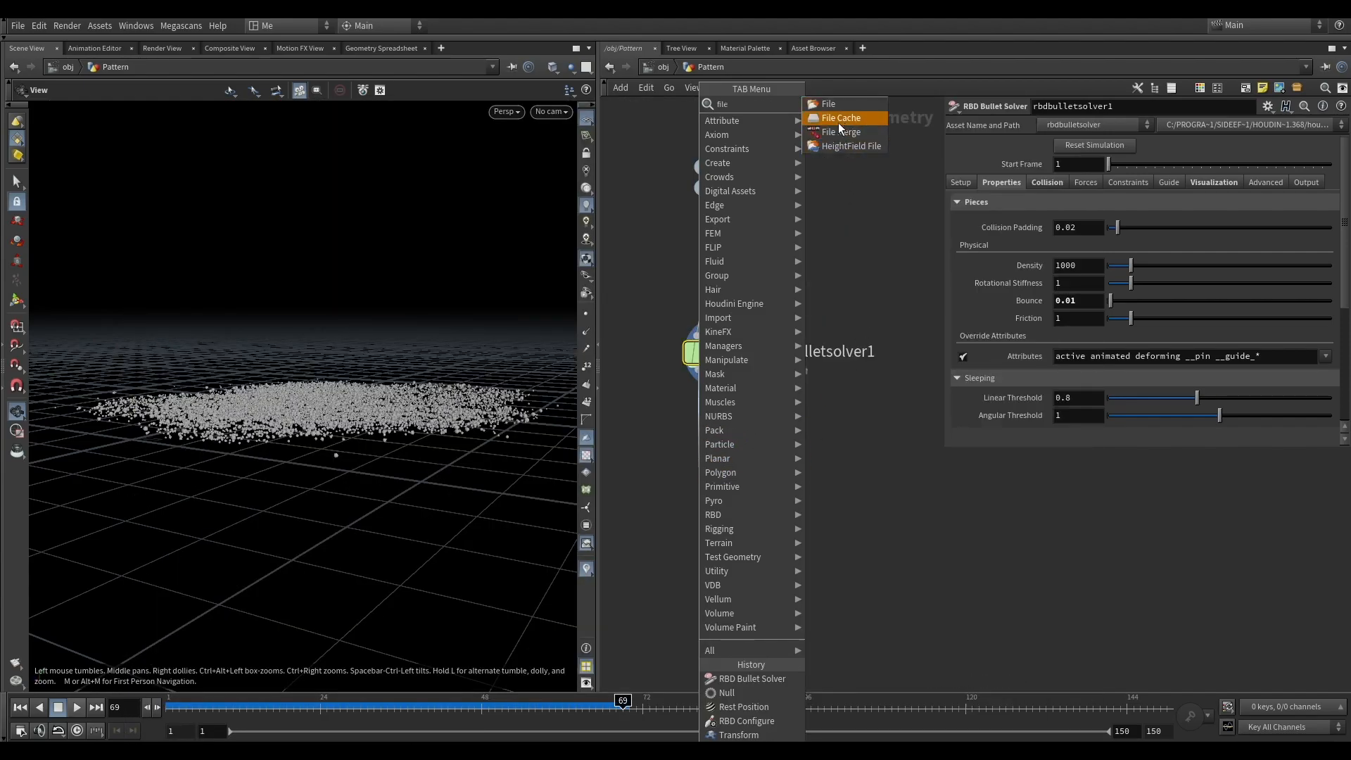
{"action": "left_click", "coordinate": [838, 118]}
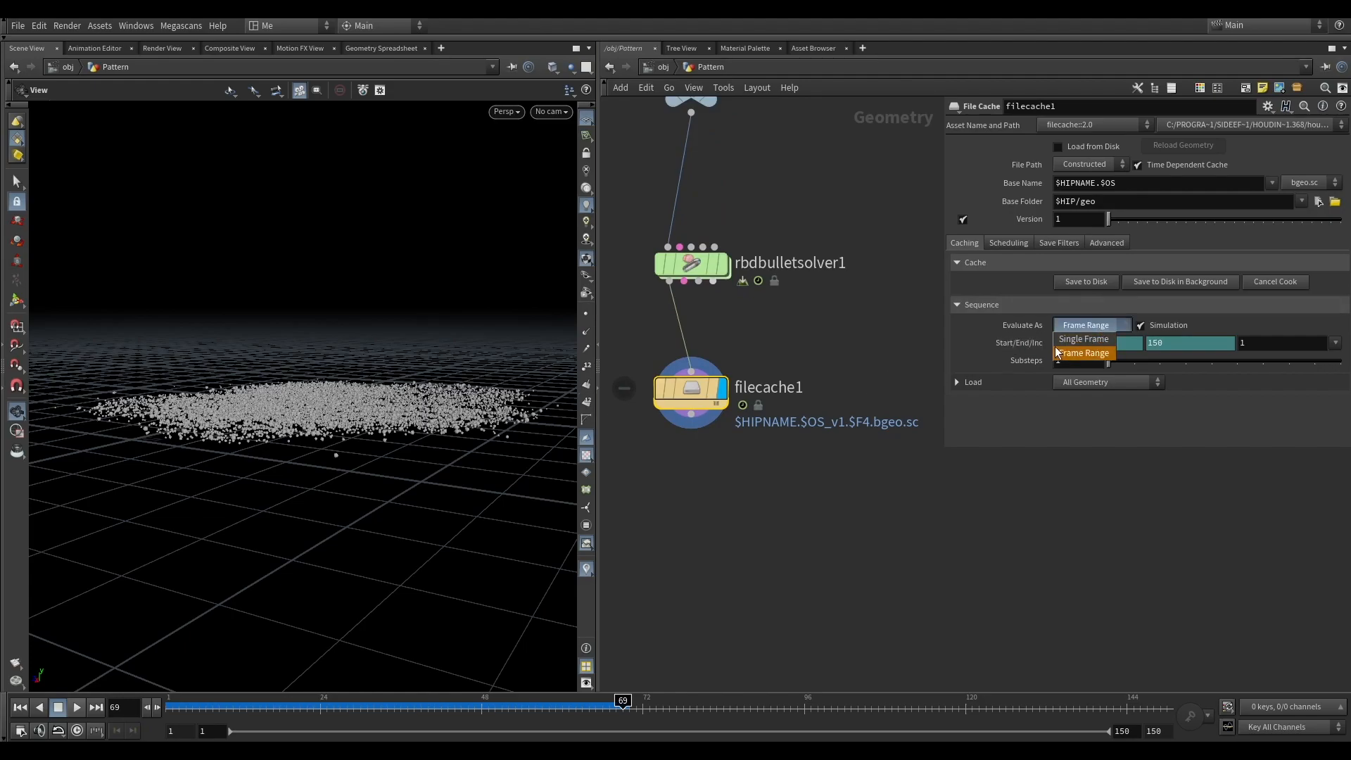
Set the file cache to evaluate as Single Frame and rename the node Single_RBD.
{"action": "left_click", "coordinate": [1085, 339]}
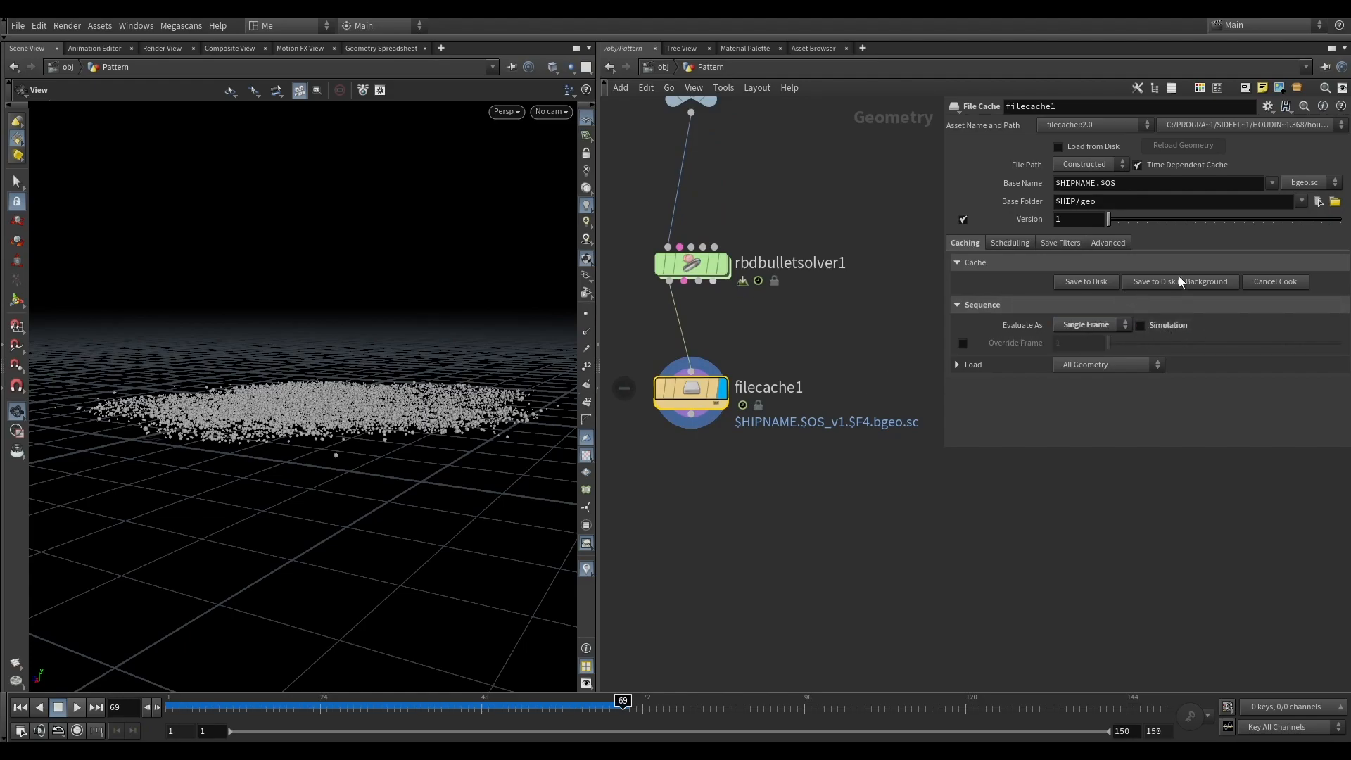
{"action": "double_click", "coordinate": [767, 387]}
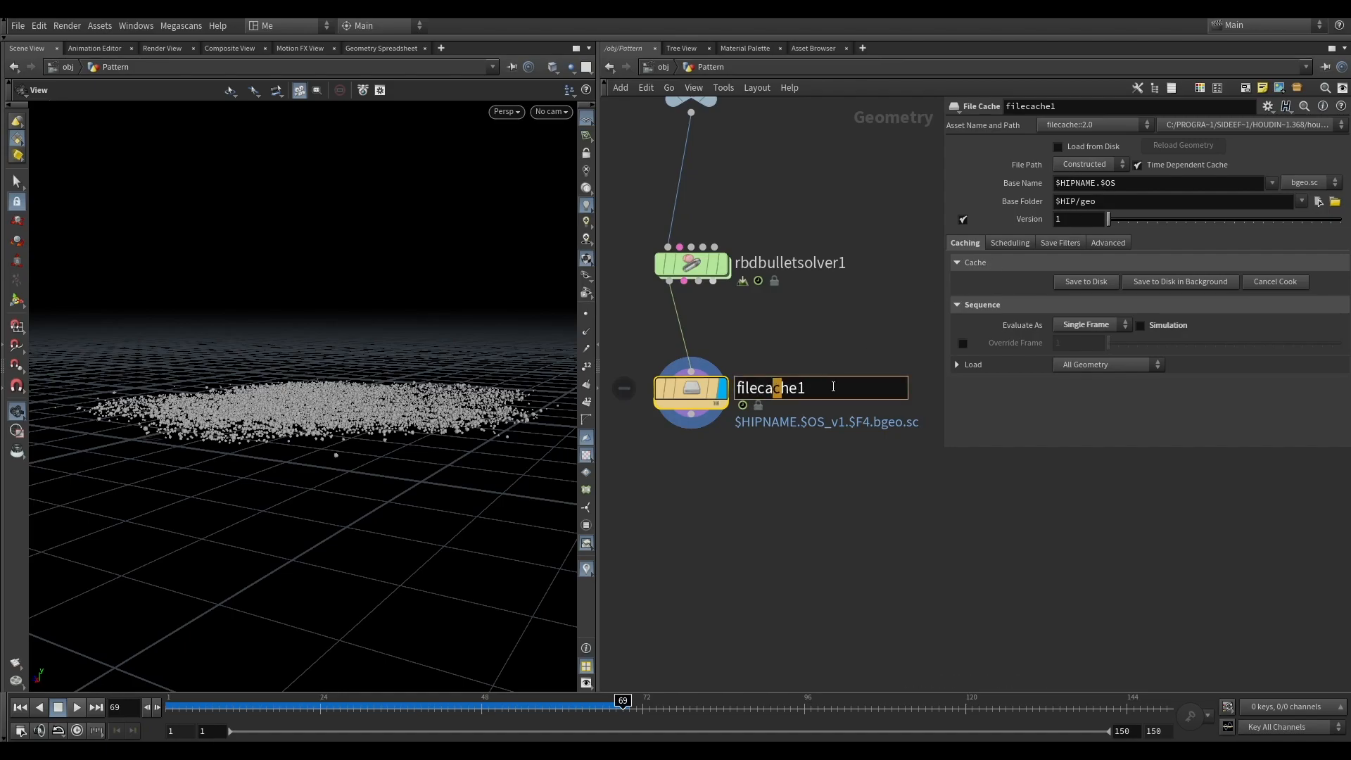
{"action": "type", "text": "Single_RBD"}
{"action": "key", "text": "Return"}
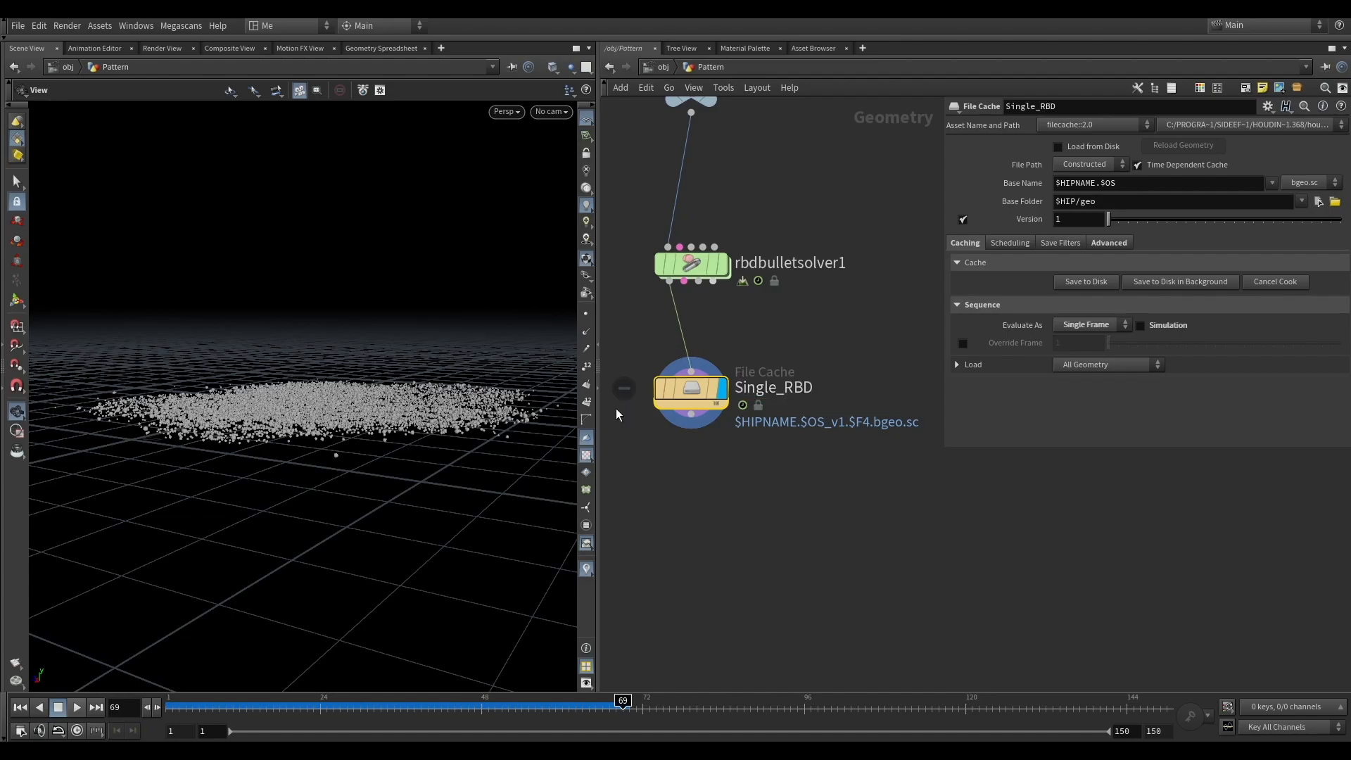
Set the cache's base name to the Node Name preset and save the frame to disk.
{"action": "left_click", "coordinate": [1272, 182]}
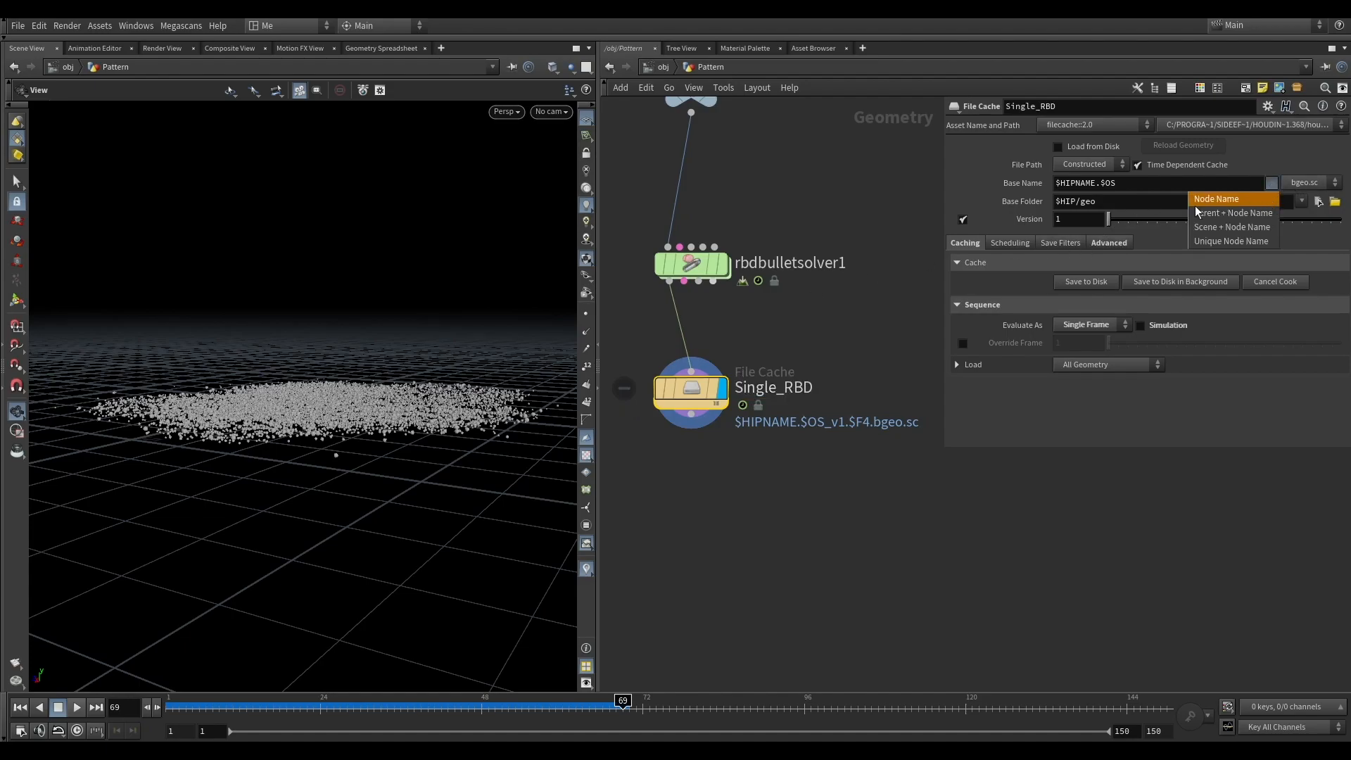
{"action": "left_click", "coordinate": [1211, 201]}
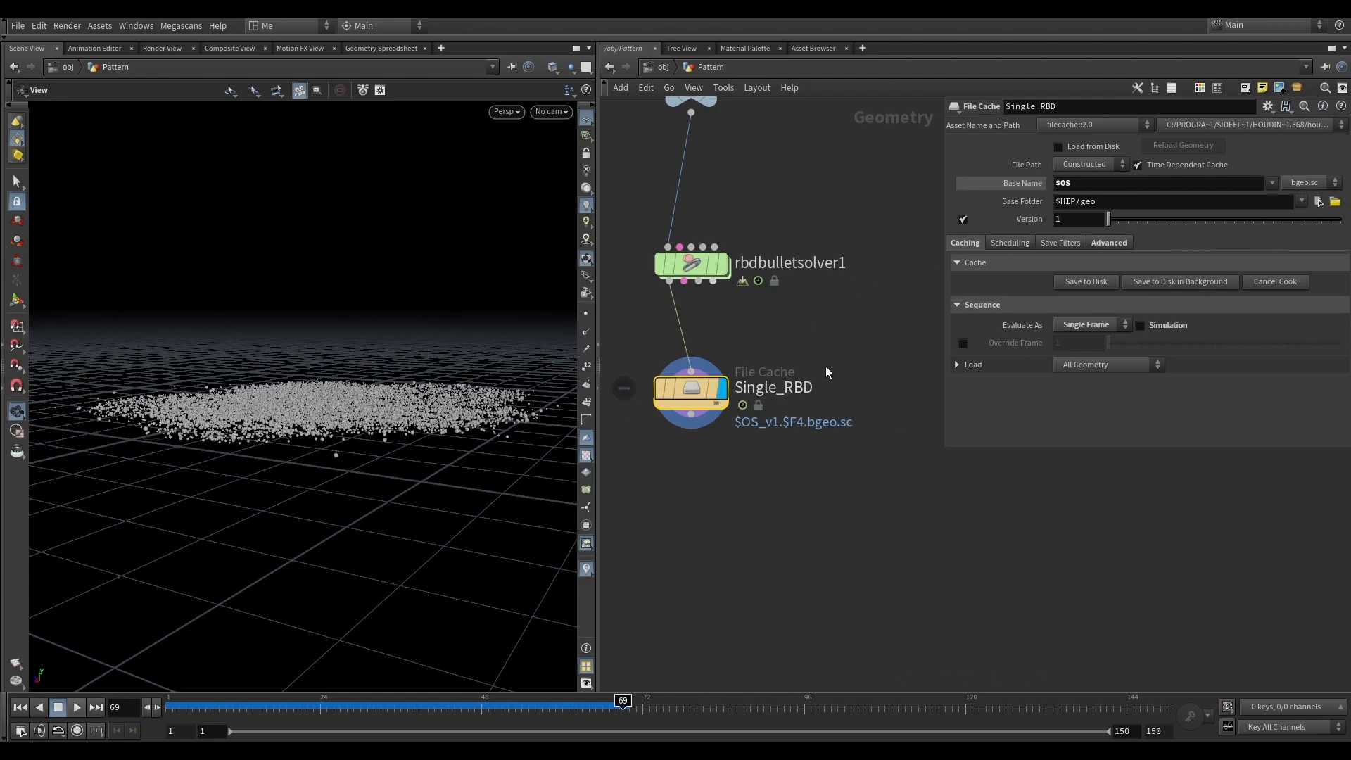
{"action": "left_click", "coordinate": [1032, 183]}
{"action": "left_click", "coordinate": [1033, 183]}
{"action": "left_click", "coordinate": [1033, 184]}
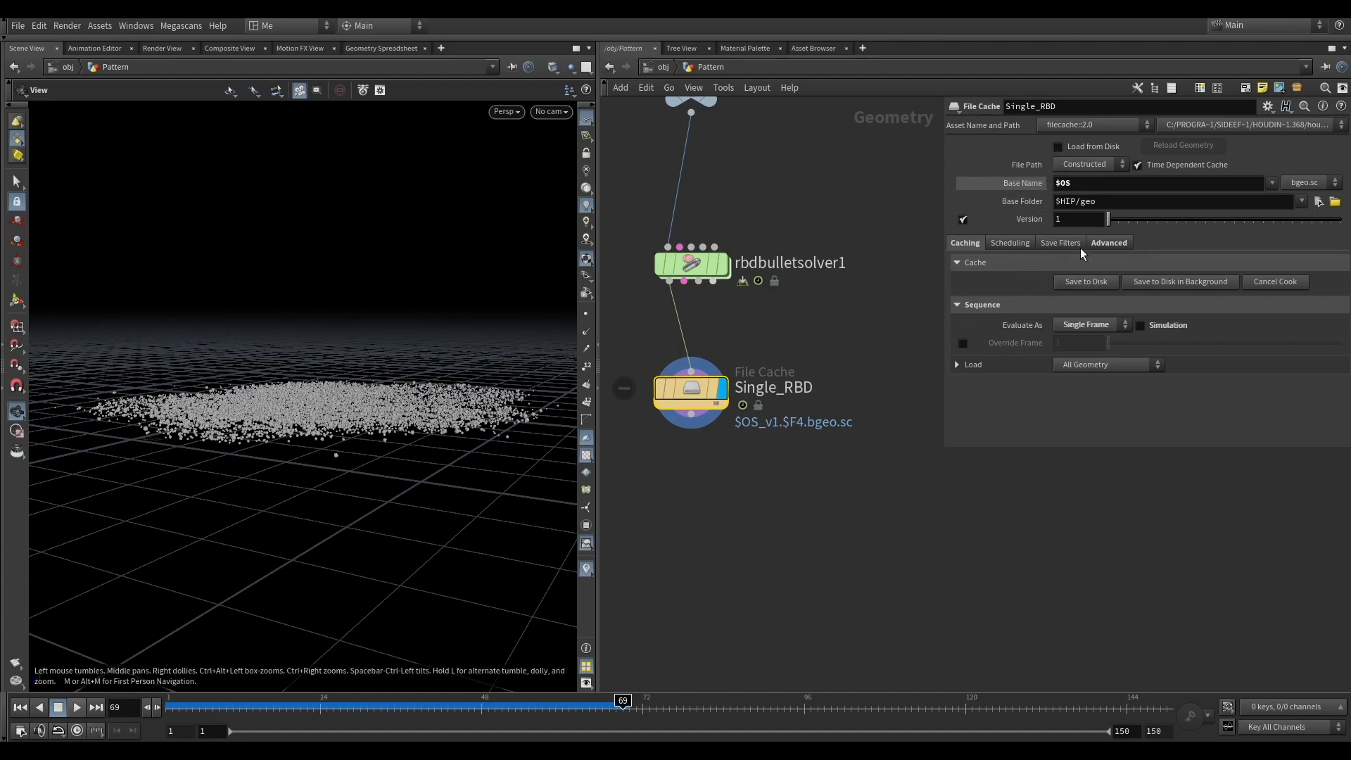
{"action": "left_click", "coordinate": [1085, 282]}
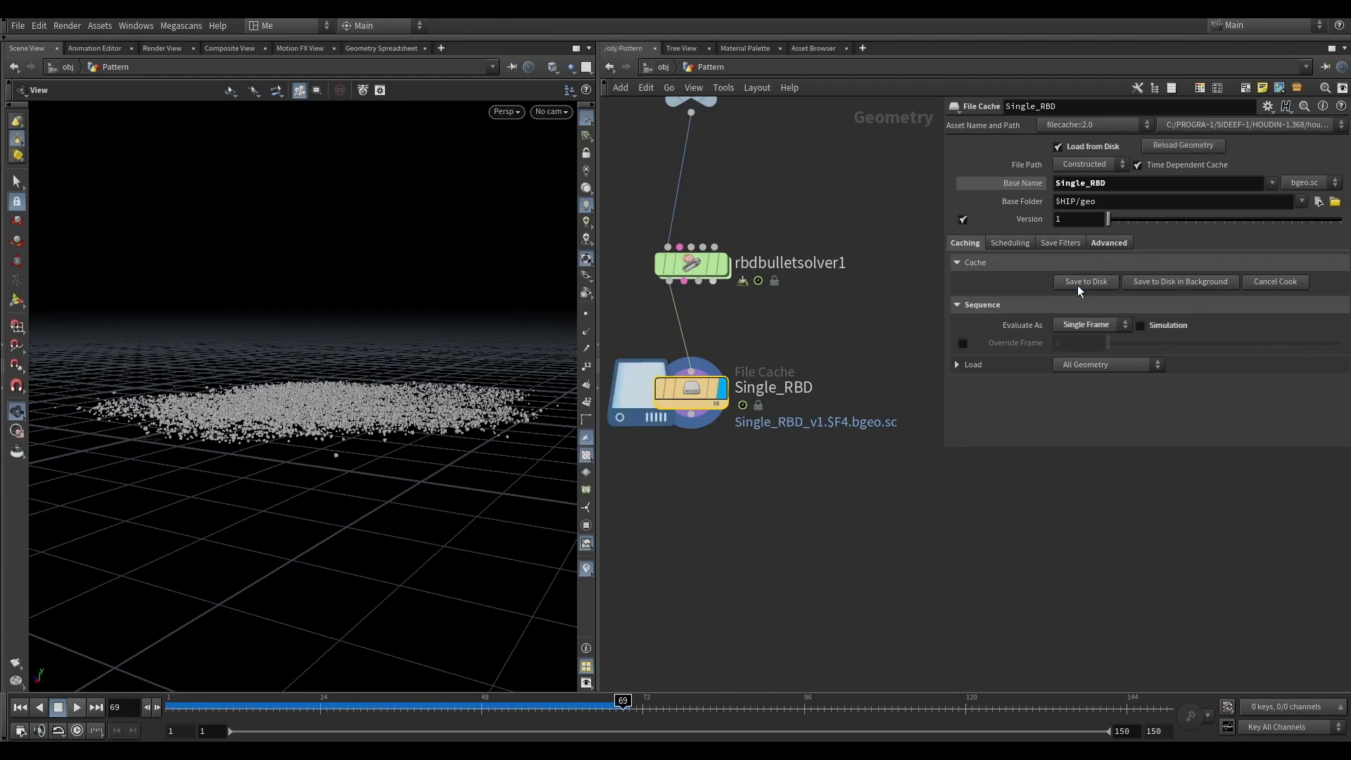
Add a Time Shift node below Single_RBD and display its output.
{"action": "middle_click_drag", "start_coordinate": [662, 480], "coordinate": [762, 439]}
{"action": "mouse_move", "coordinate": [624, 700]}
{"action": "left_mouse_down"}
{"action": "mouse_move", "coordinate": [563, 701]}
{"action": "mouse_move", "coordinate": [797, 701]}
{"action": "mouse_move", "coordinate": [622, 701]}
{"action": "left_mouse_up"}
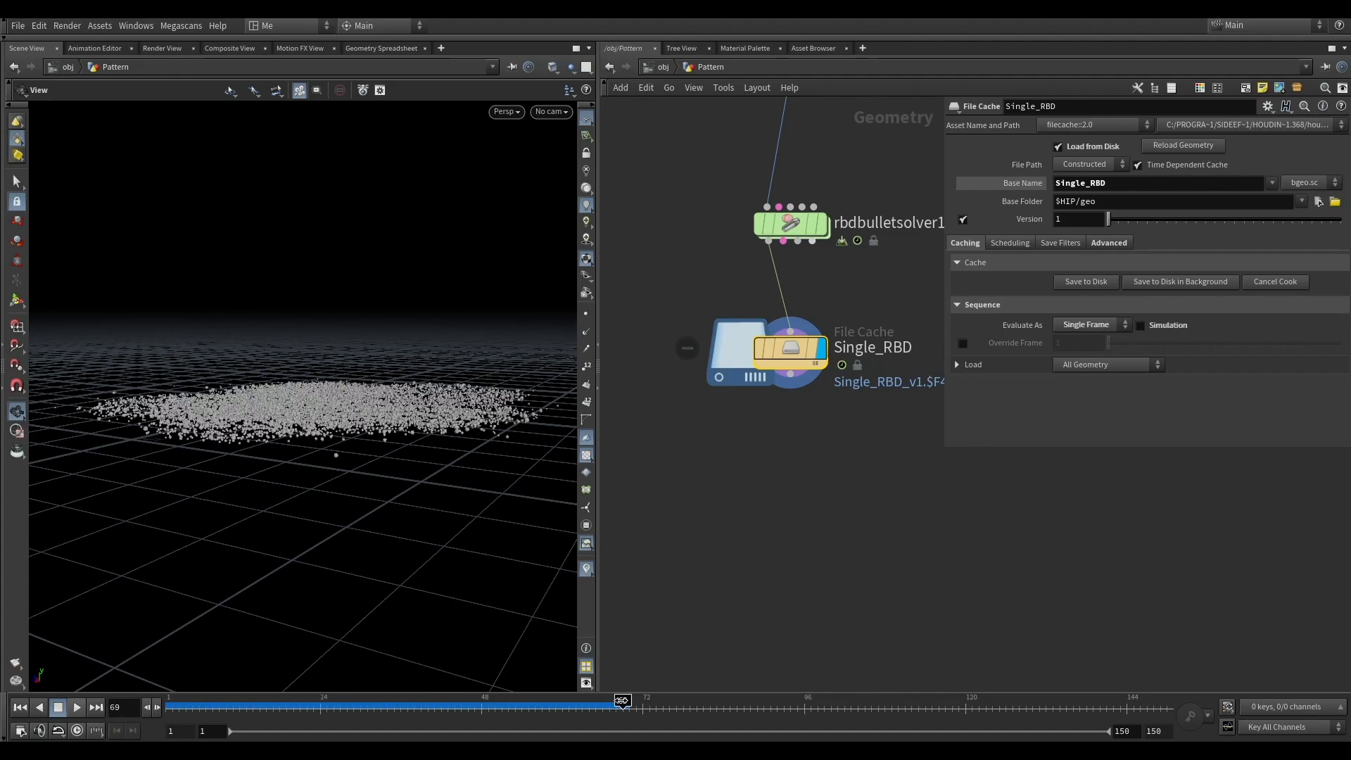
{"action": "middle_click_drag", "start_coordinate": [786, 496], "coordinate": [758, 456]}
{"action": "key", "text": "Tab"}
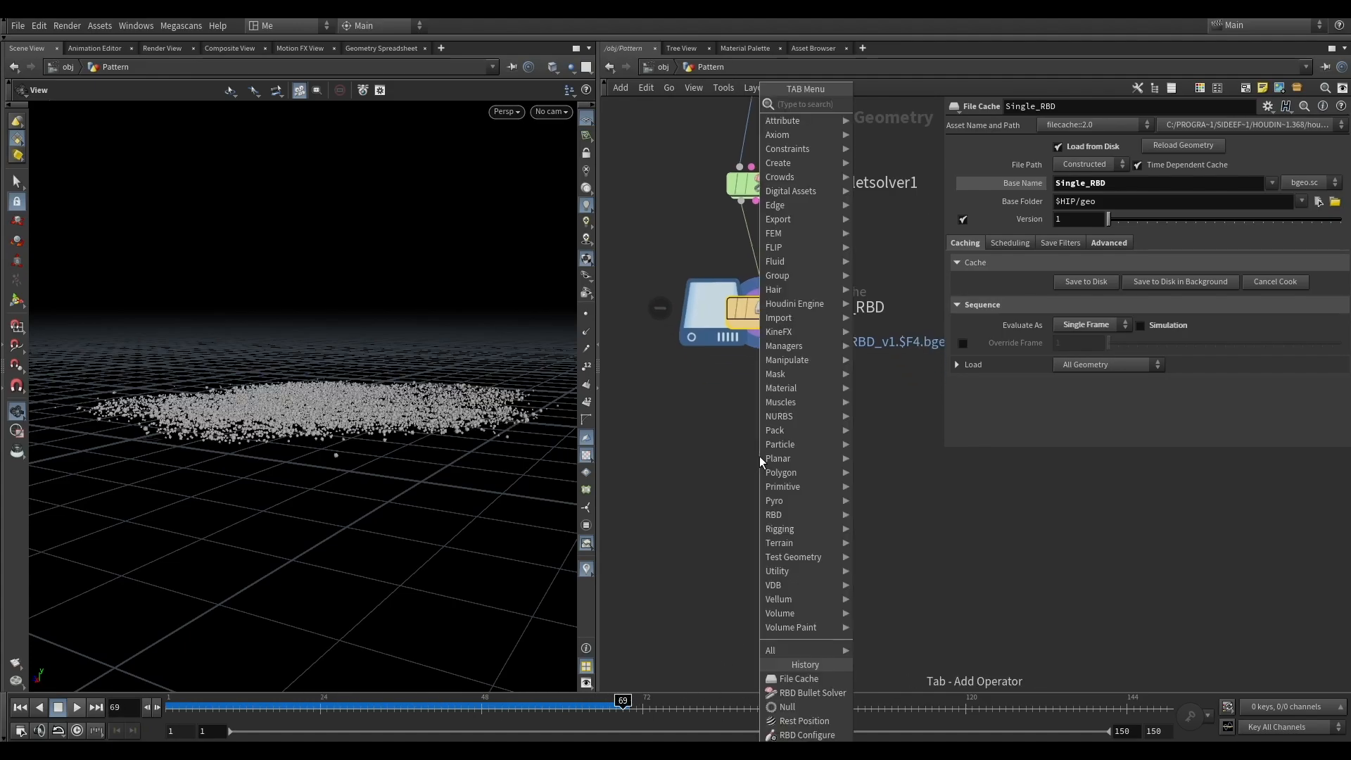
{"action": "type", "text": "time"}
{"action": "left_click", "coordinate": [907, 118]}
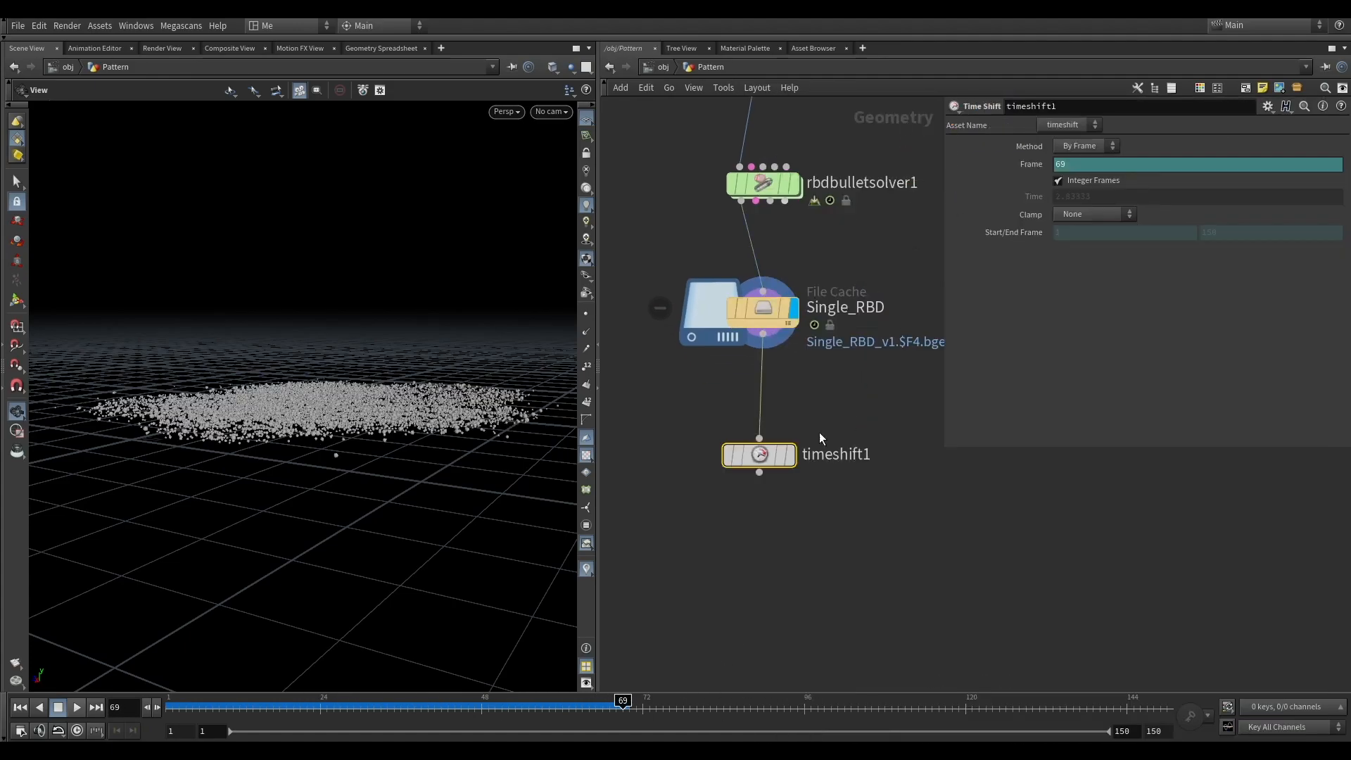
{"action": "left_click", "coordinate": [789, 458]}
Delete the channel on timeshift1's Frame parameter to hold frame 69, and return the timeline to frame 1.
{"action": "right_click", "coordinate": [1071, 164]}
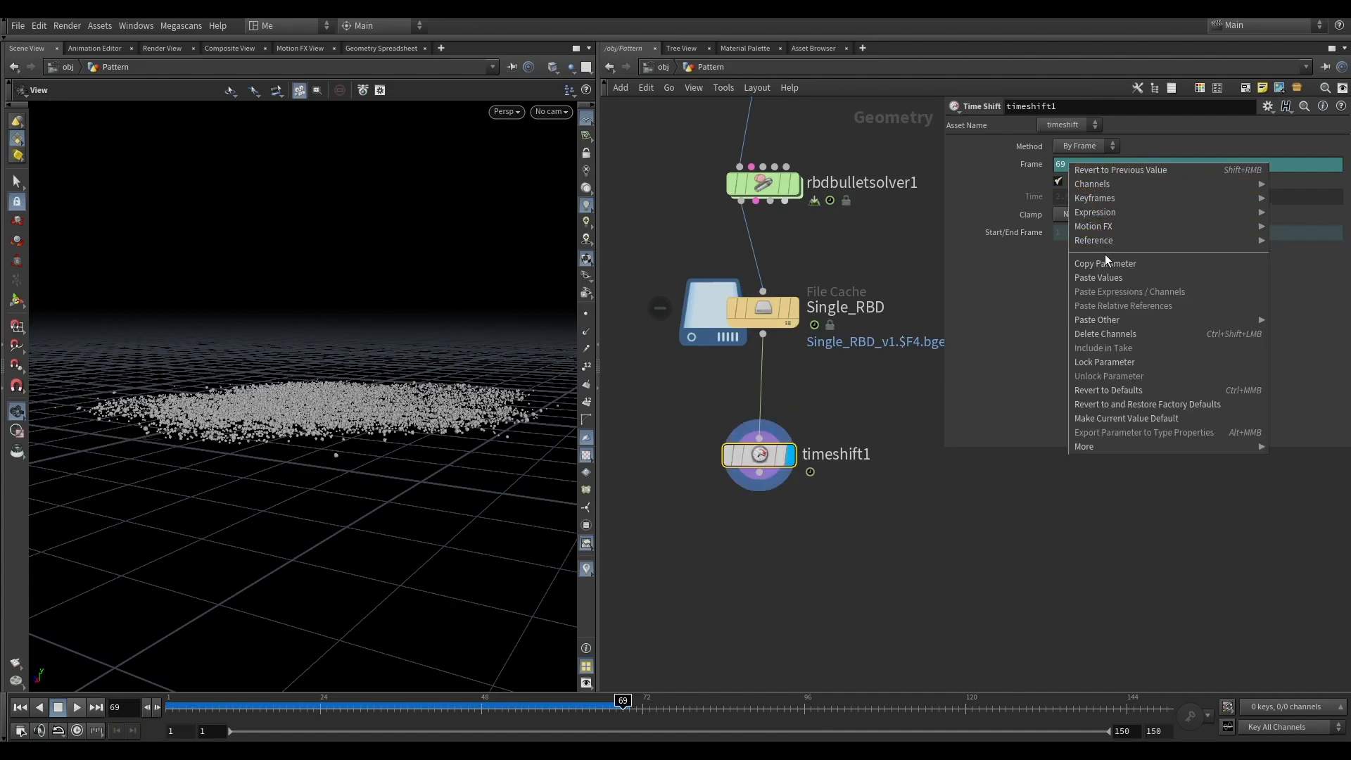
{"action": "left_click", "coordinate": [1107, 335]}
{"action": "left_click_drag", "start_coordinate": [615, 705], "coordinate": [83, 730]}
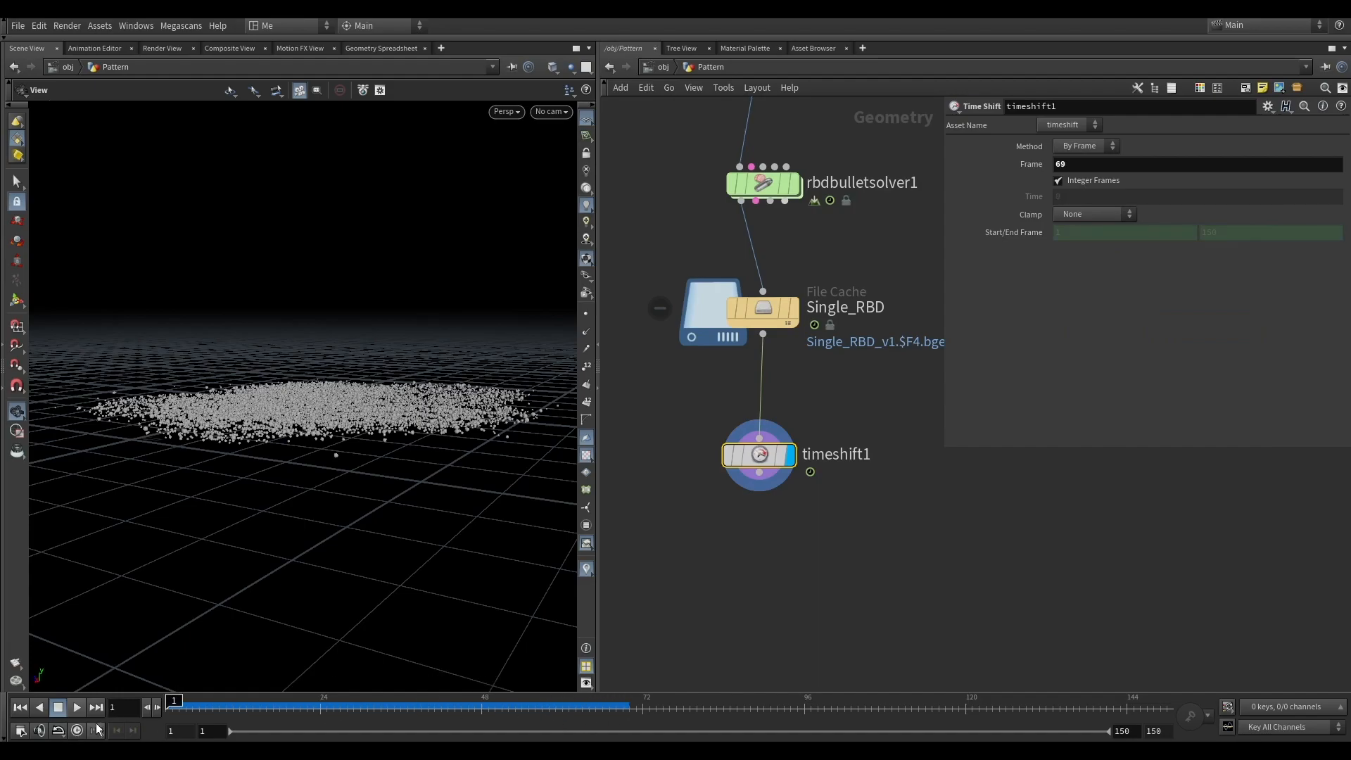
Add a second RBD Bullet Solver below timeshift1, feed it from timeshift1, and display its output.
{"action": "left_click", "coordinate": [1232, 749], "text": "ctrl"}
{"action": "middle_click_drag", "start_coordinate": [793, 598], "coordinate": [799, 512]}
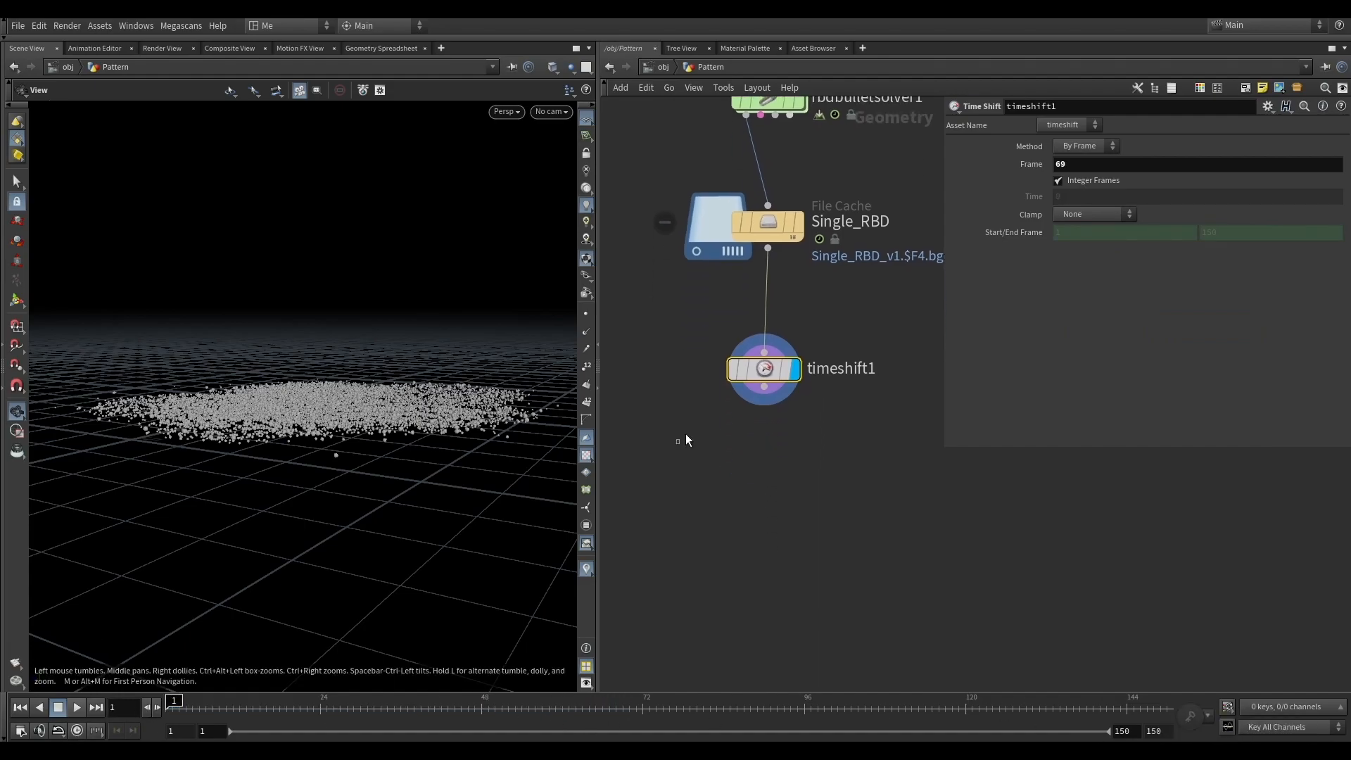
{"action": "left_click_drag", "start_coordinate": [352, 376], "coordinate": [362, 442]}
{"action": "scroll", "coordinate": [733, 392], "scroll_direction": "down", "scroll_amount": 5}
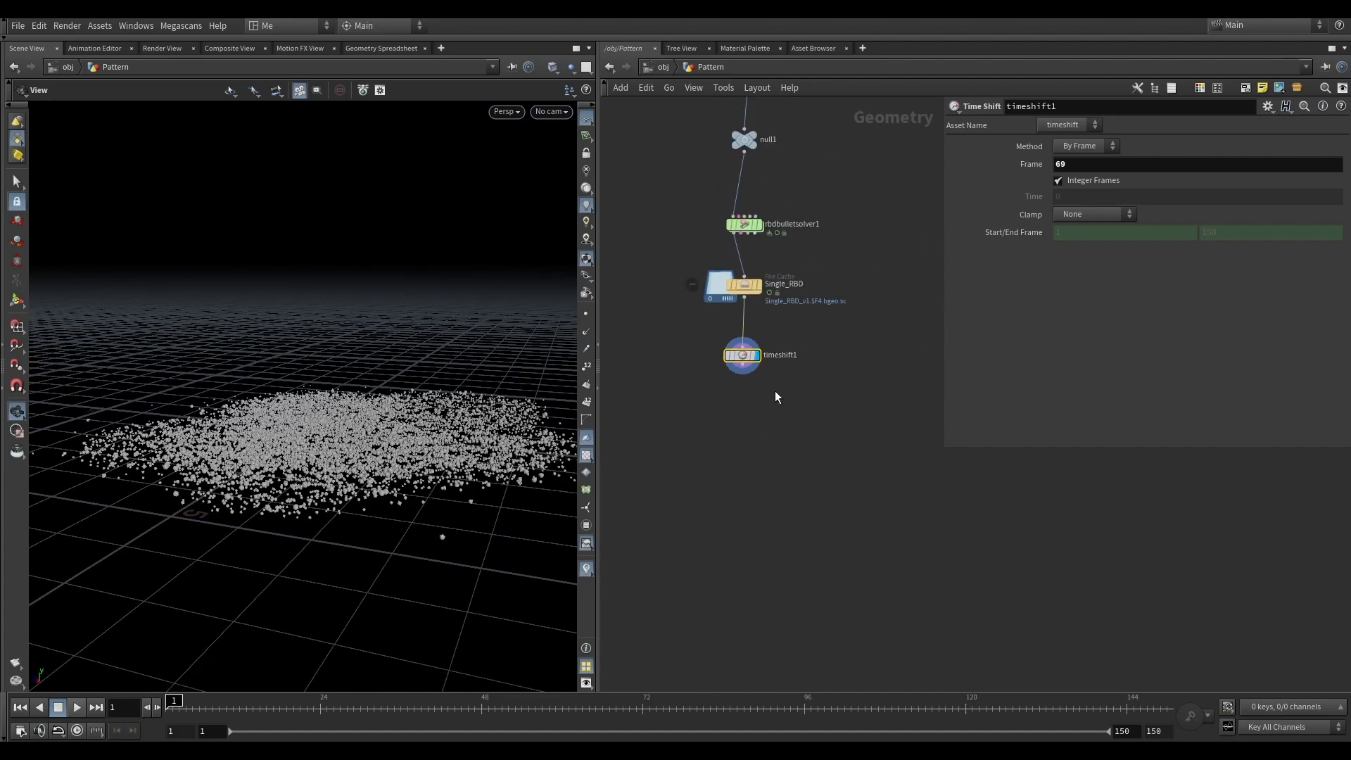
{"action": "key", "text": "Tab"}
{"action": "left_click", "coordinate": [760, 448]}
{"action": "scroll", "coordinate": [759, 448], "scroll_direction": "up", "scroll_amount": 4}
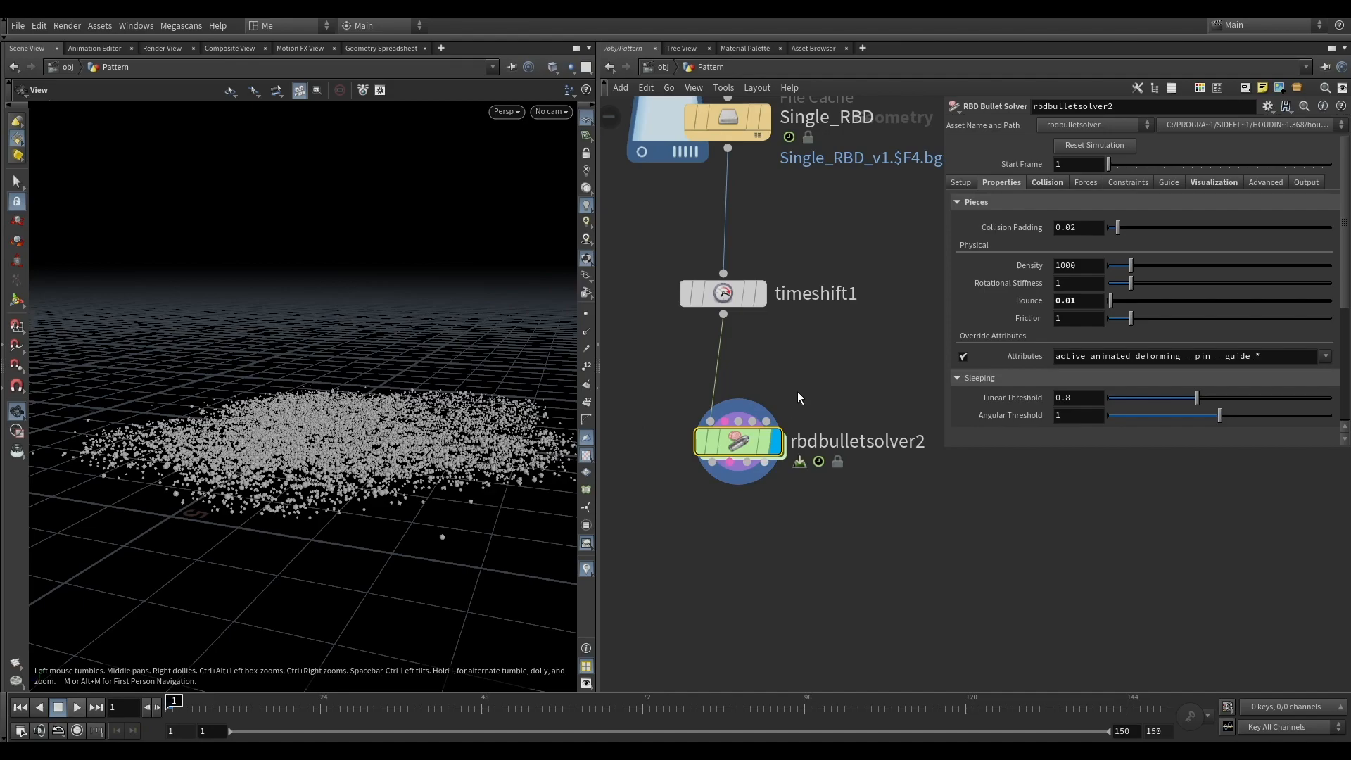
Insert an Attribute Delete node between timeshift1 and rbdbulletsolver2.
{"action": "key", "text": "Tab"}
{"action": "type", "text": "attde"}
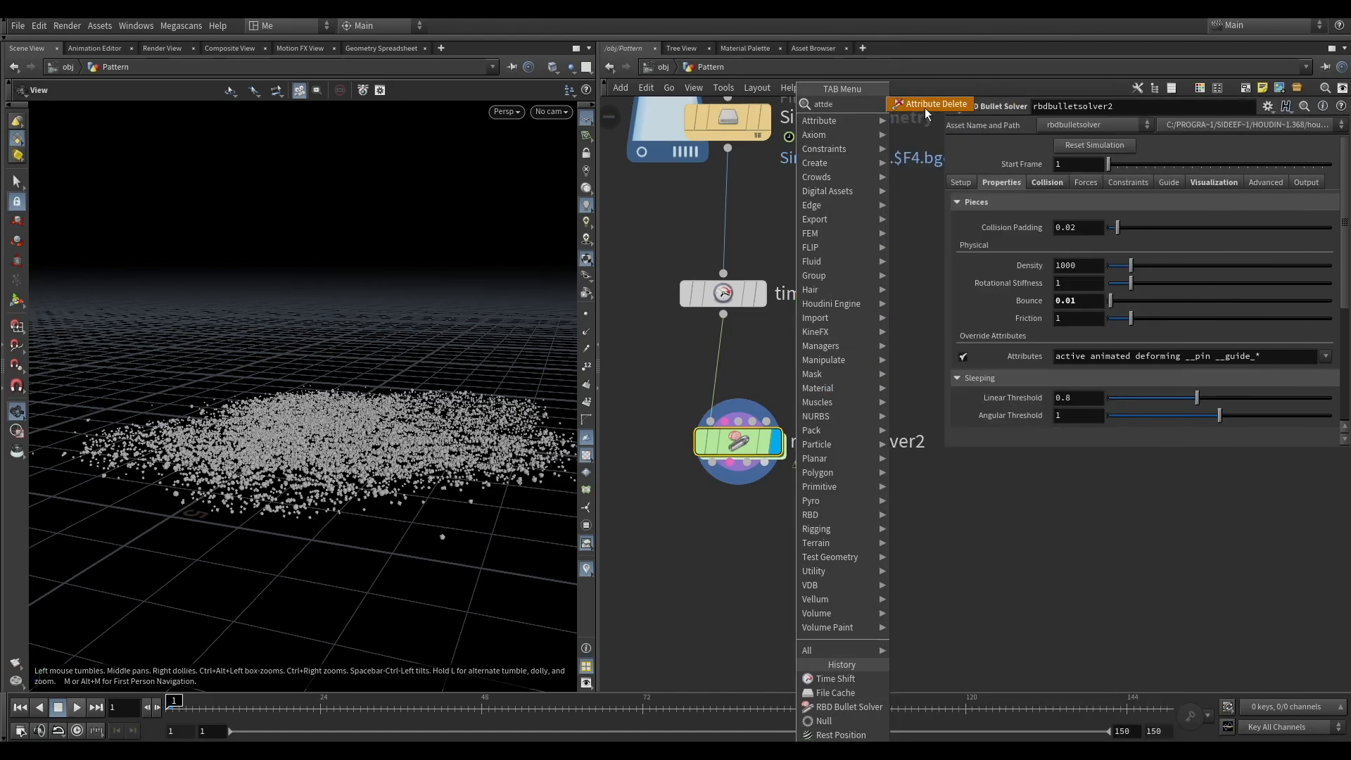
{"action": "key", "text": "Return"}
{"action": "left_click", "coordinate": [788, 357]}
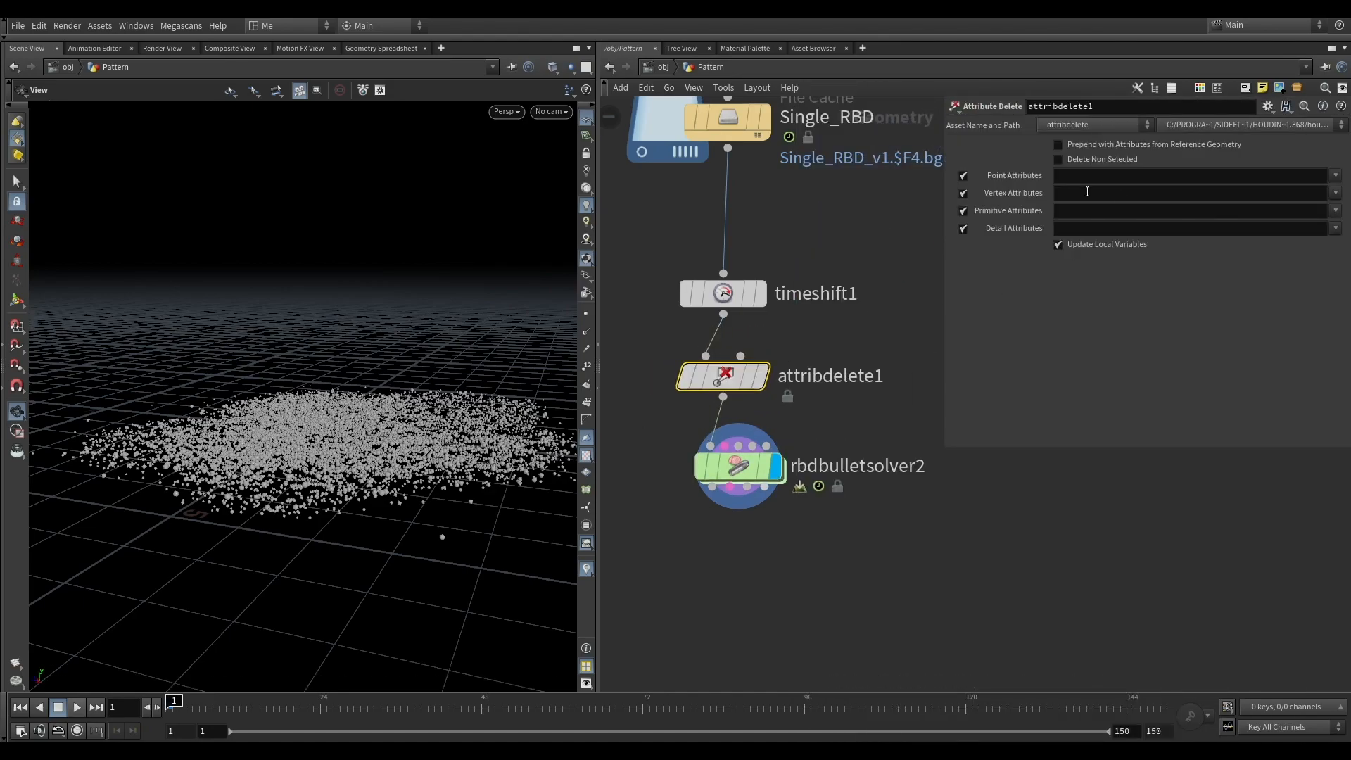
Set attribdelete1 to remove the point attributes v, bounce and w.
{"action": "left_click", "coordinate": [1336, 175]}
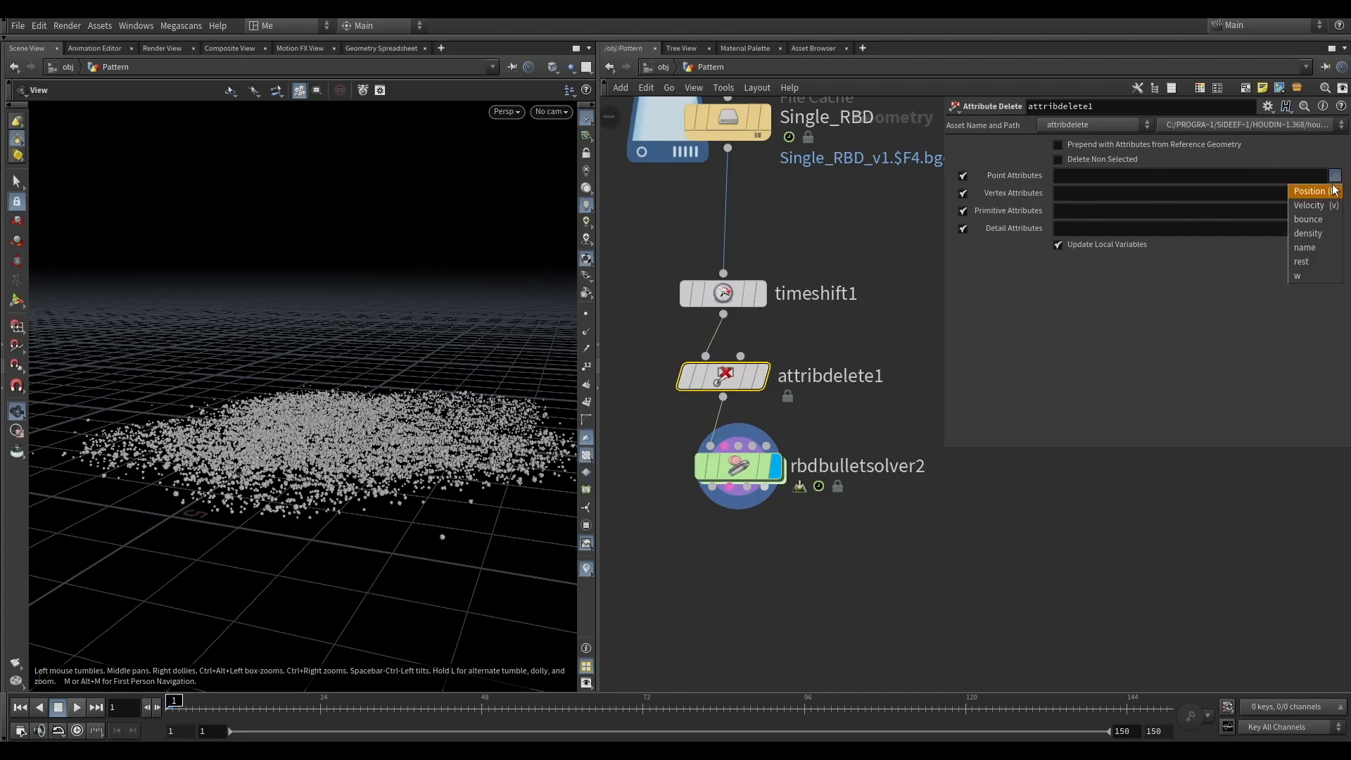
{"action": "left_click", "coordinate": [1316, 205]}
{"action": "left_click", "coordinate": [1336, 175]}
{"action": "left_click", "coordinate": [1308, 219]}
{"action": "left_click", "coordinate": [1335, 175]}
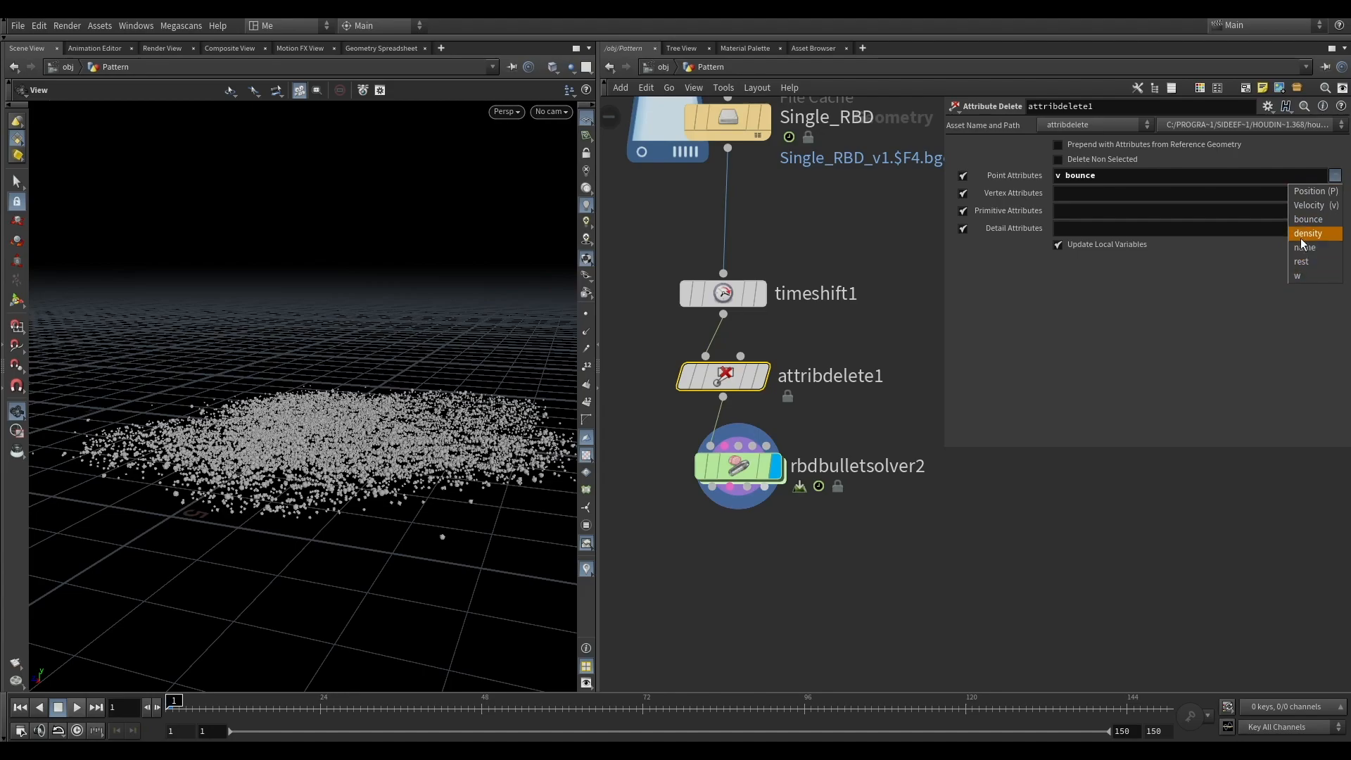
{"action": "left_click", "coordinate": [1302, 275]}
Play rbdbulletsolver2's simulation for a few frames and return the timeline to the first frame.
{"action": "middle_click_drag", "start_coordinate": [882, 415], "coordinate": [873, 394]}
{"action": "left_click_drag", "start_coordinate": [844, 403], "coordinate": [704, 481]}
{"action": "middle_click_drag", "start_coordinate": [814, 422], "coordinate": [849, 341]}
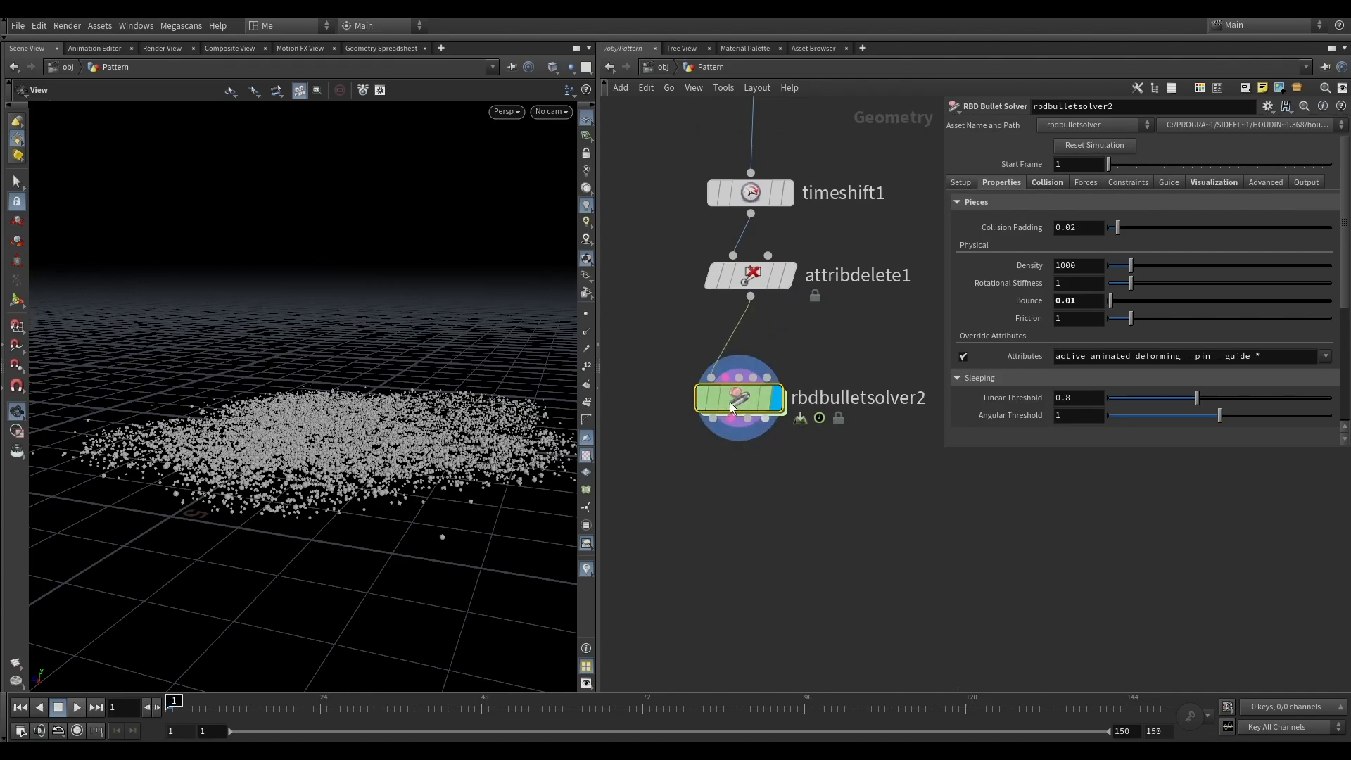
{"action": "scroll", "coordinate": [729, 406], "scroll_direction": "down", "scroll_amount": 2}
{"action": "middle_click_drag", "start_coordinate": [729, 407], "coordinate": [688, 512]}
{"action": "left_click_drag", "start_coordinate": [849, 452], "coordinate": [653, 569]}
{"action": "left_click", "coordinate": [749, 501]}
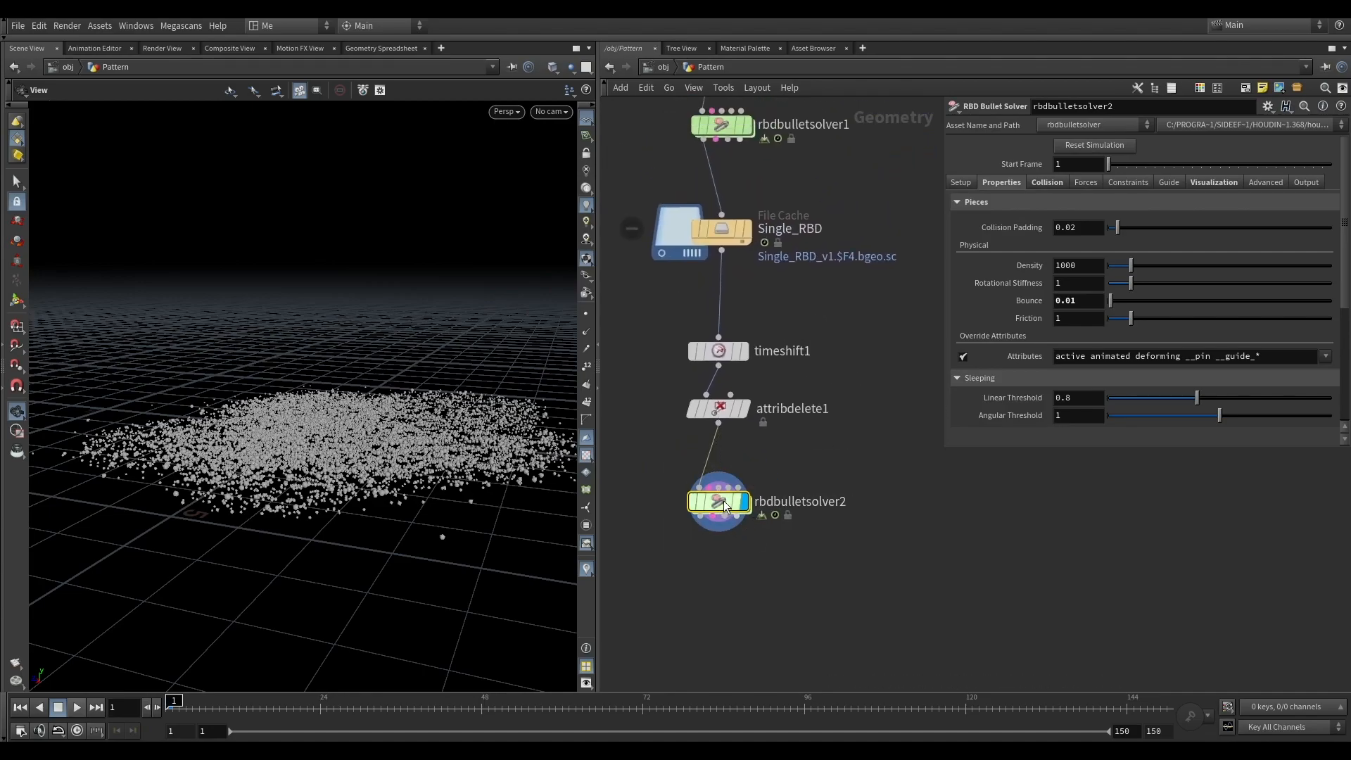
{"action": "left_click", "coordinate": [79, 706]}
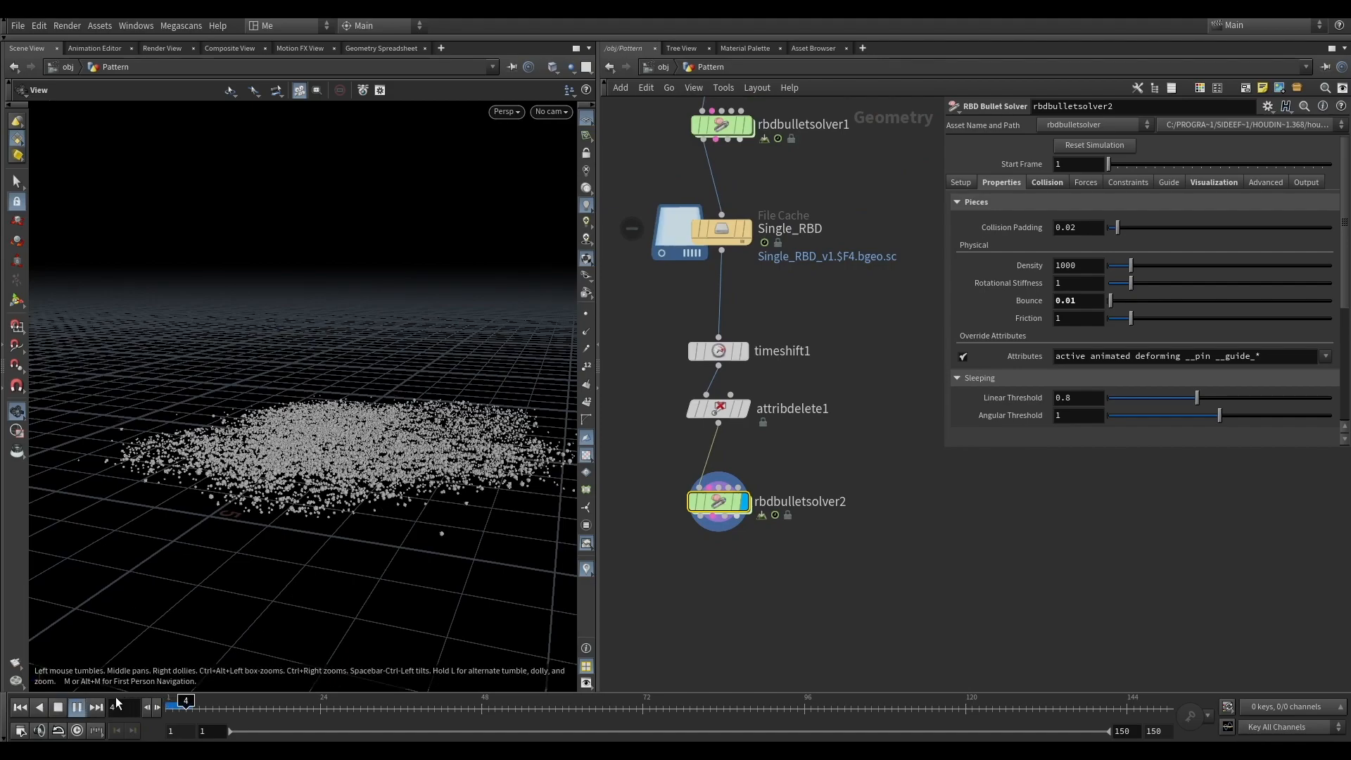
{"action": "key", "text": "ctrl+Up"}
Display attribvop2 below grid2, look through its VOP network, and return to the Pattern network.
{"action": "scroll", "coordinate": [839, 446], "scroll_direction": "down", "scroll_amount": 5}
{"action": "middle_click_drag", "start_coordinate": [839, 446], "coordinate": [733, 507]}
{"action": "middle_click_drag", "start_coordinate": [915, 355], "coordinate": [627, 504]}
{"action": "scroll", "coordinate": [754, 345], "scroll_direction": "up", "scroll_amount": 4}
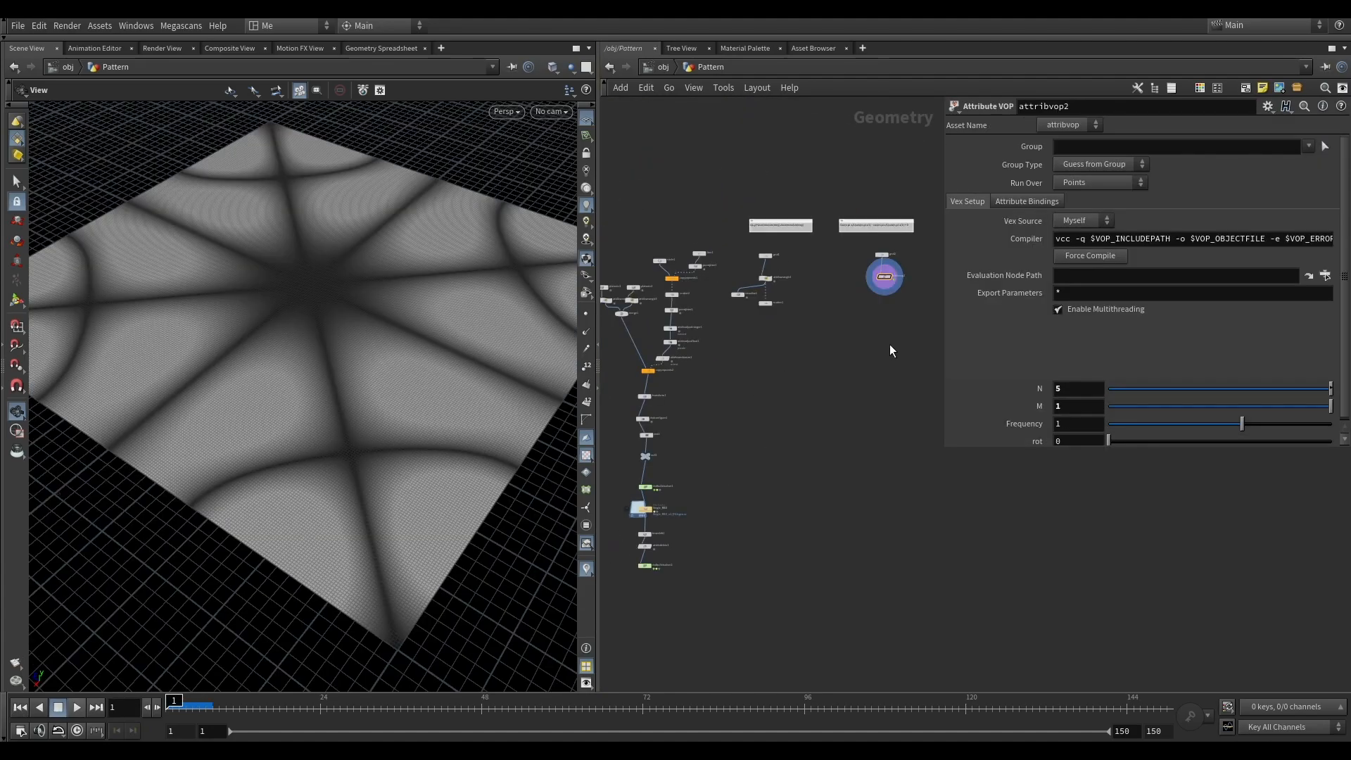
{"action": "scroll", "coordinate": [890, 303], "scroll_direction": "up", "scroll_amount": 6}
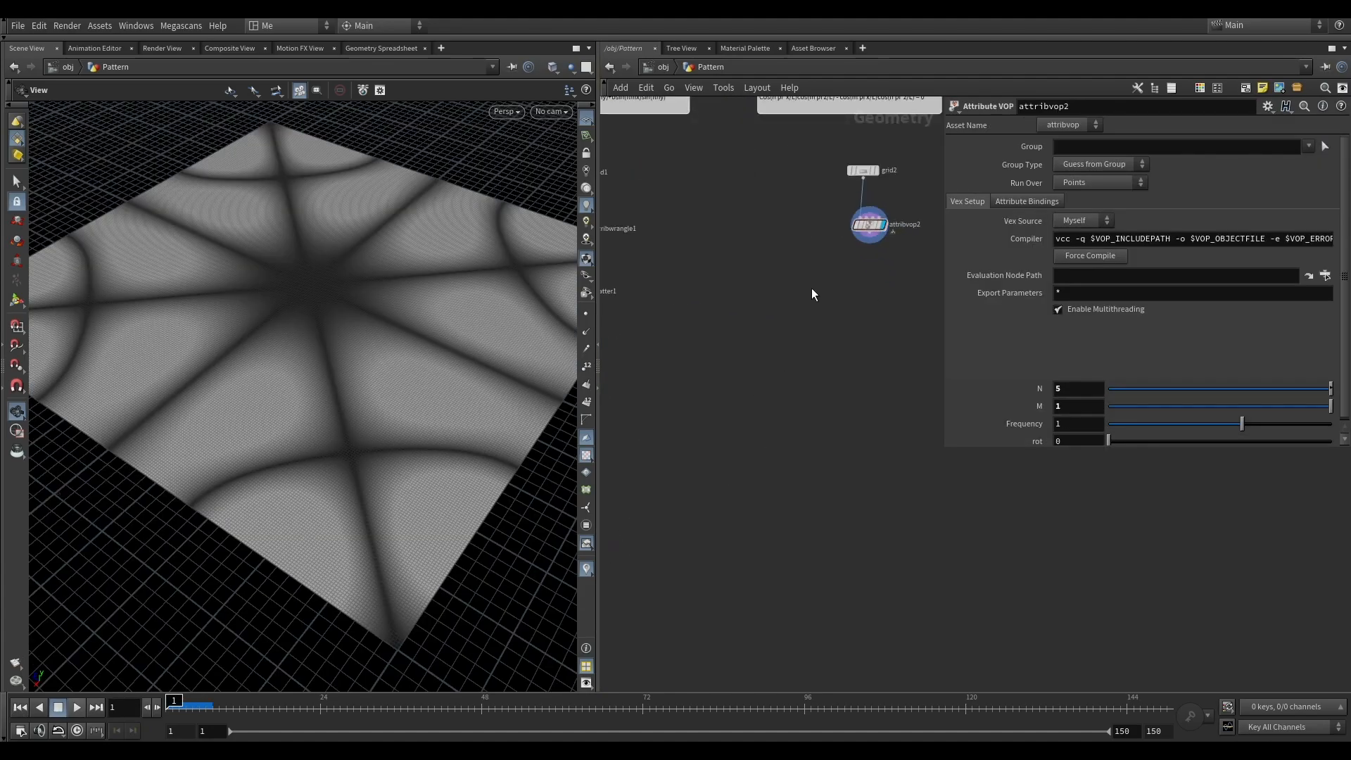
{"action": "middle_click_drag", "start_coordinate": [931, 197], "coordinate": [871, 235]}
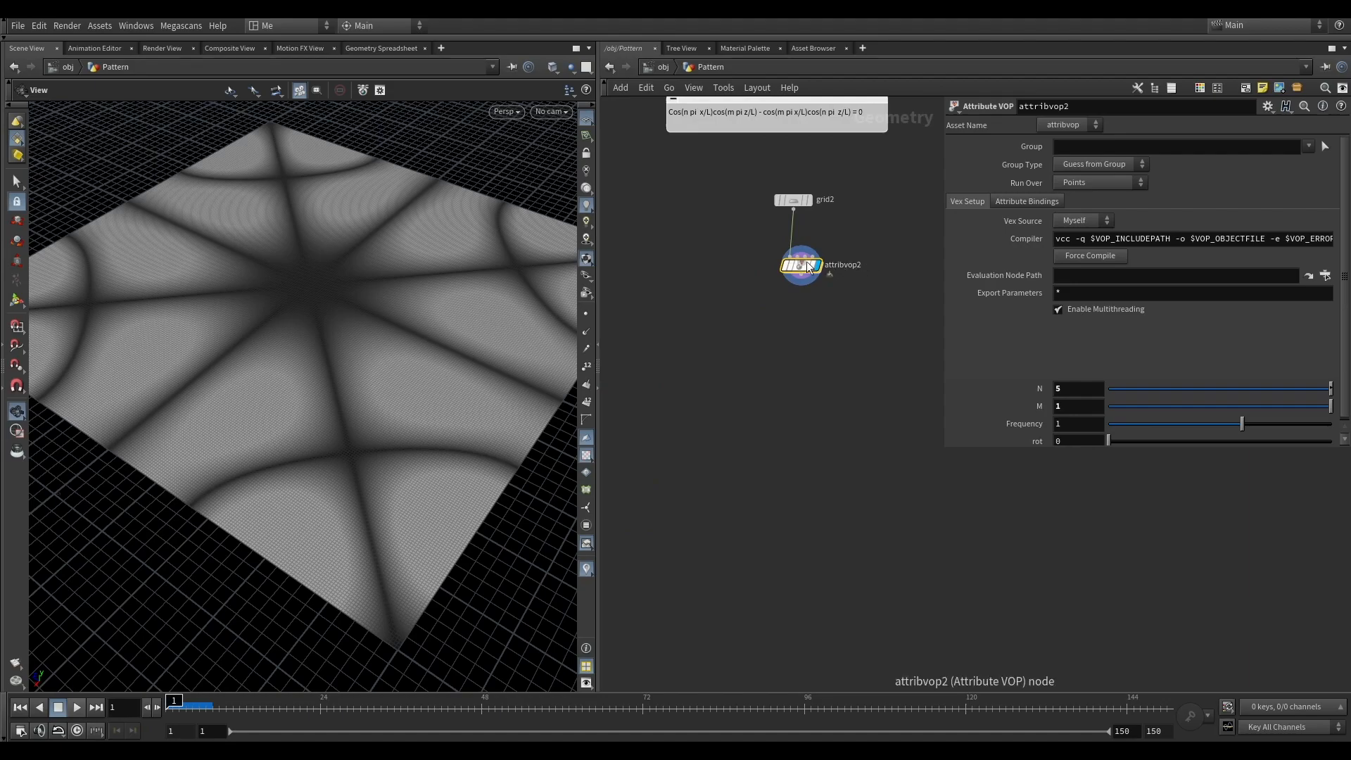
{"action": "scroll", "coordinate": [802, 266], "scroll_direction": "up", "scroll_amount": 1}
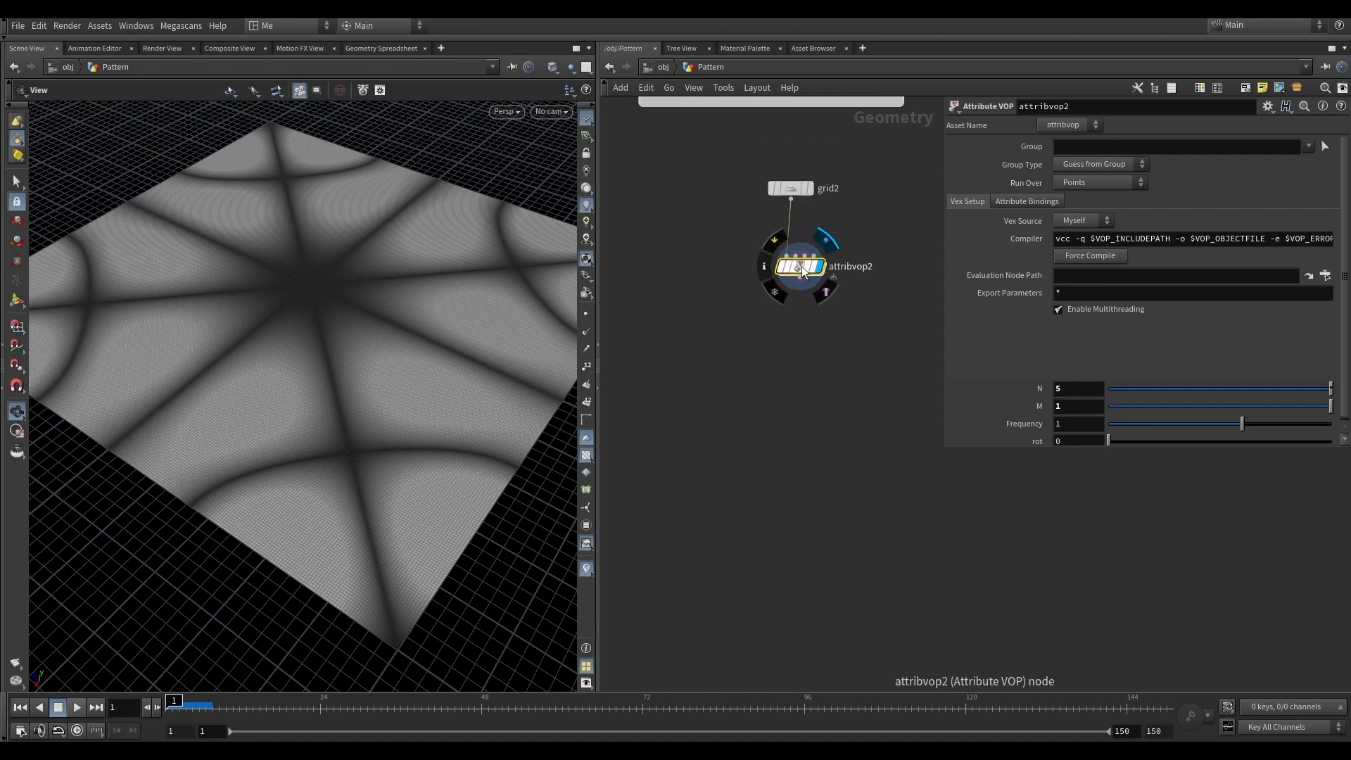
{"action": "double_click", "coordinate": [801, 266]}
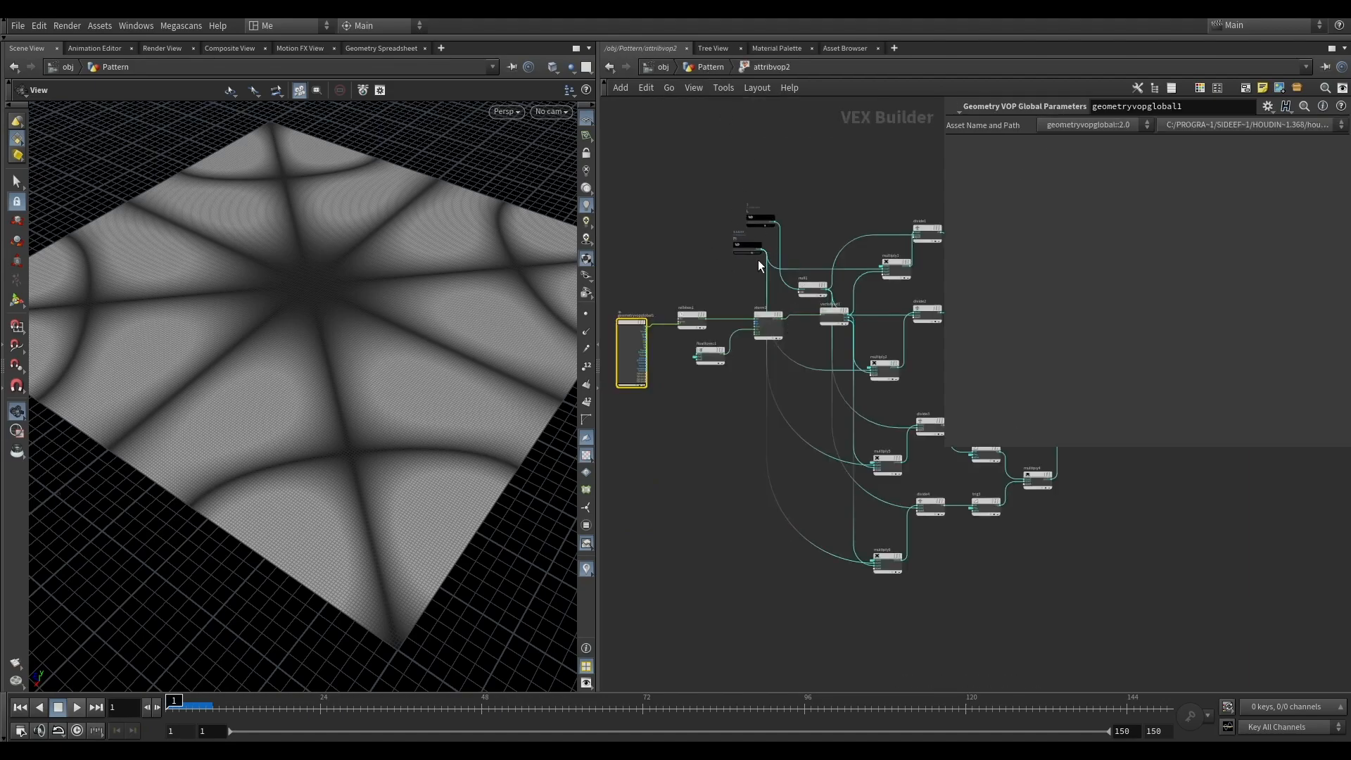
{"action": "scroll", "coordinate": [781, 281], "scroll_direction": "up", "scroll_amount": 3}
{"action": "scroll", "coordinate": [632, 217], "scroll_direction": "down", "scroll_amount": 2}
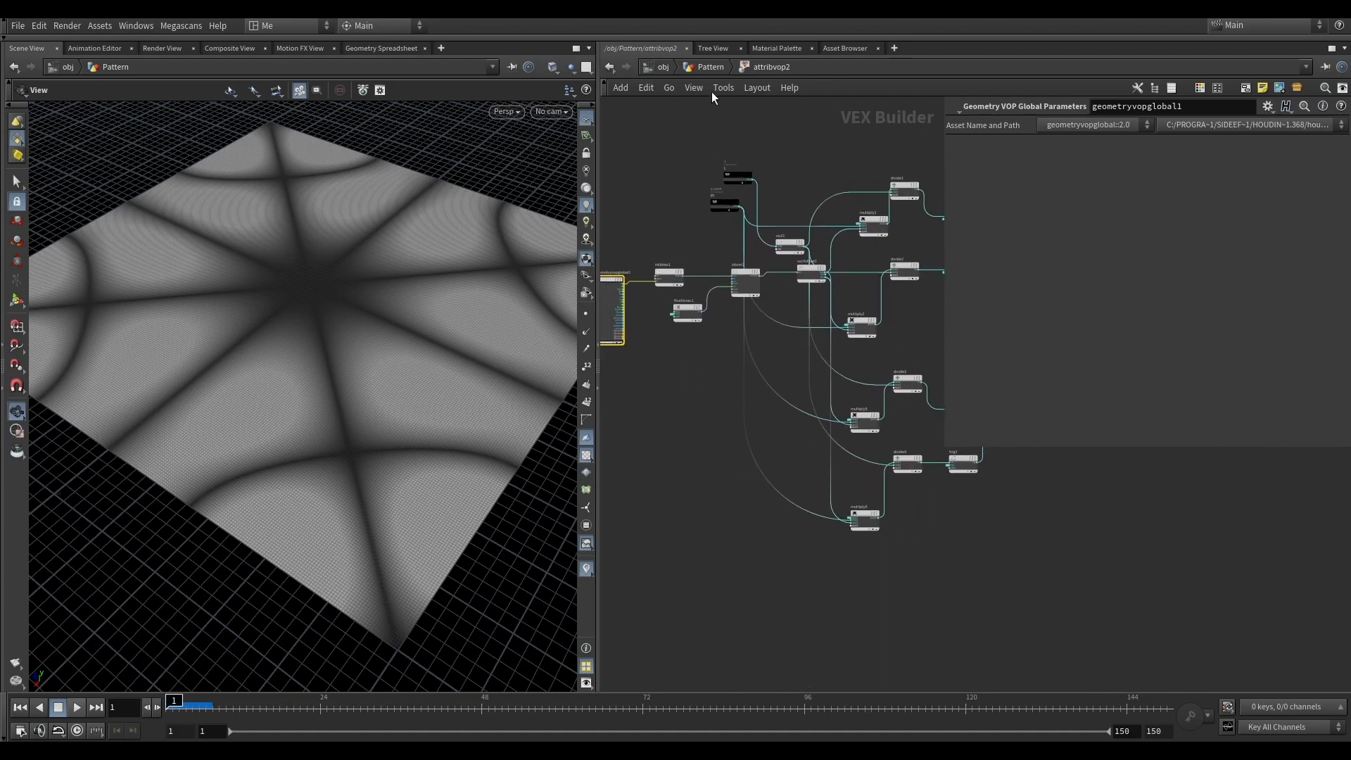
{"action": "left_click", "coordinate": [711, 66]}
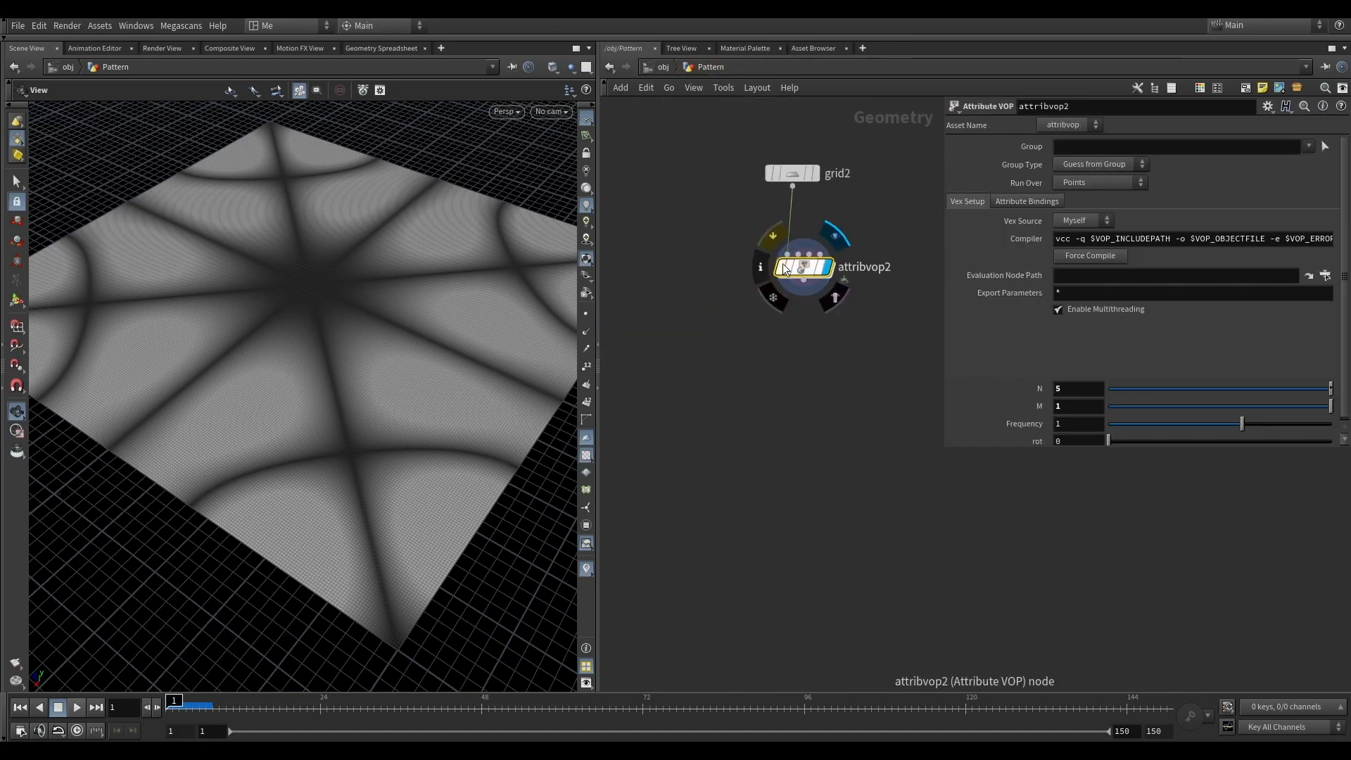
Promote null1's Value input inside attribvop2 to a parameter and return to the Pattern network.
{"action": "double_click", "coordinate": [815, 266]}
{"action": "scroll", "coordinate": [777, 204], "scroll_direction": "up", "scroll_amount": 6}
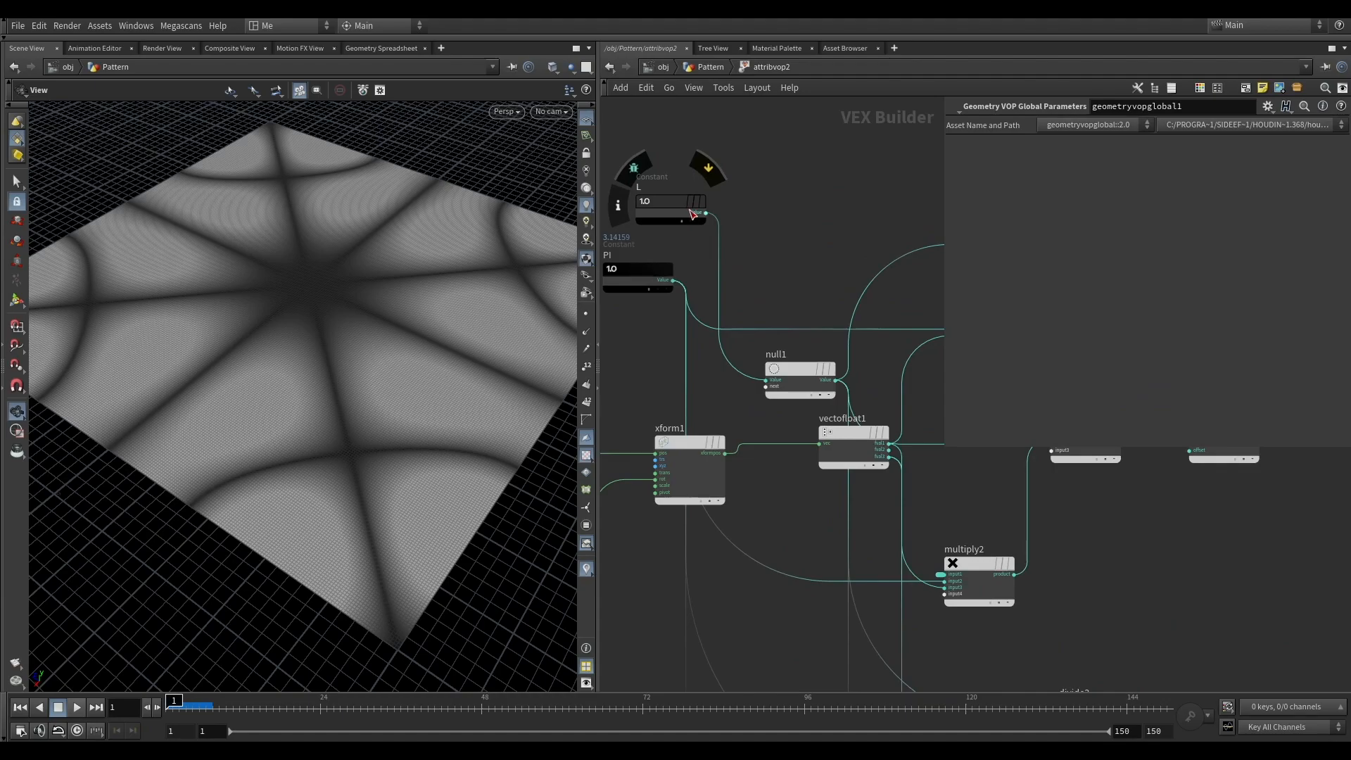
{"action": "right_click", "coordinate": [765, 387]}
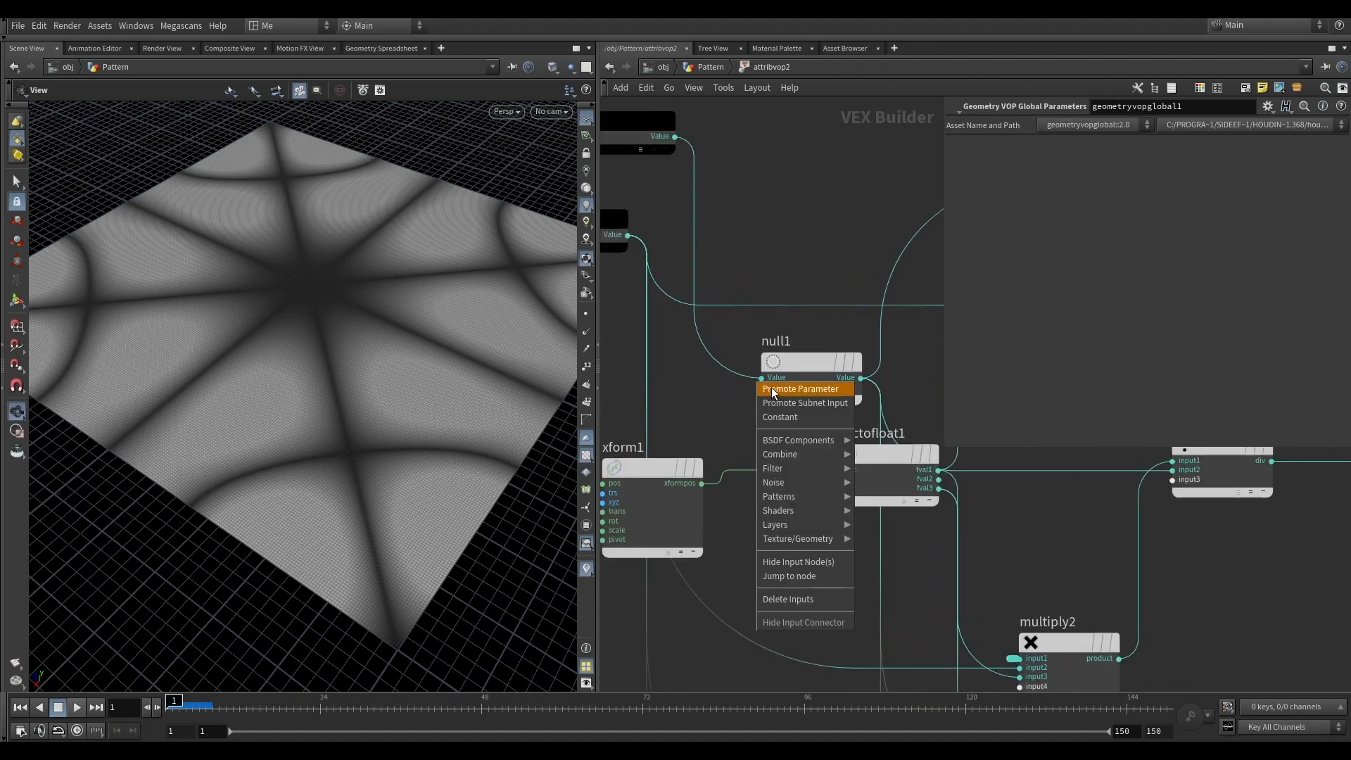
{"action": "left_click", "coordinate": [772, 389]}
{"action": "left_click", "coordinate": [707, 67]}
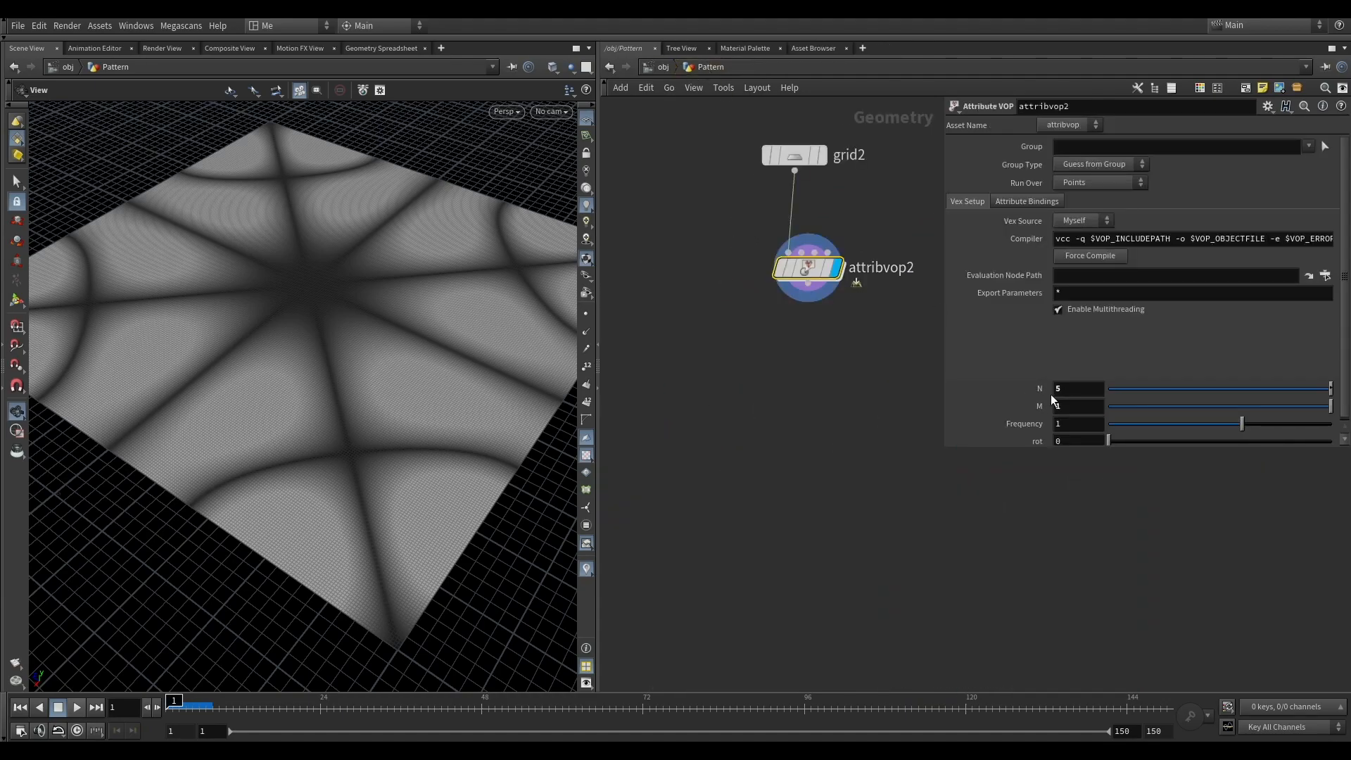
Add a Measure node below attribvop2, connect it to attribvop2's output, and display it.
{"action": "middle_click_drag", "start_coordinate": [827, 403], "coordinate": [857, 411]}
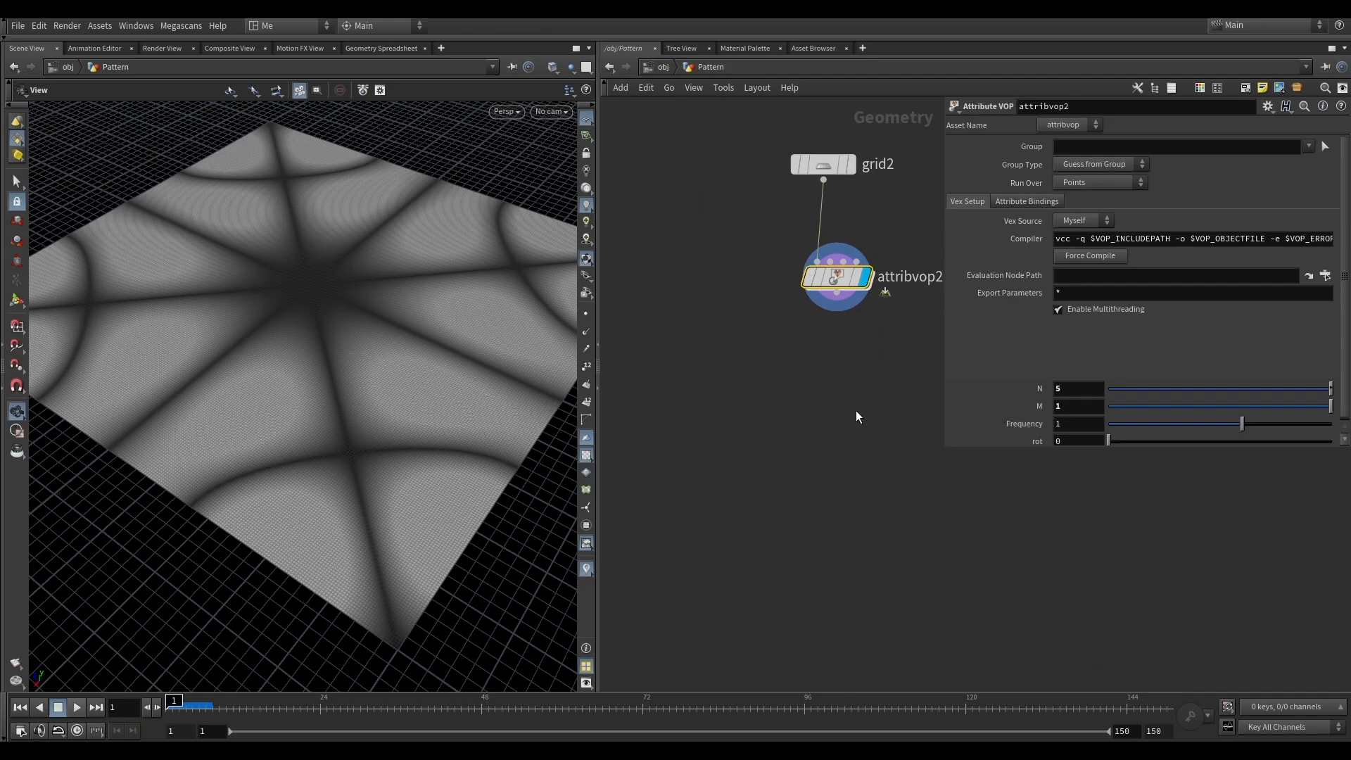
{"action": "left_click_drag", "start_coordinate": [407, 394], "coordinate": [446, 365]}
{"action": "scroll", "coordinate": [838, 295], "scroll_direction": "up", "scroll_amount": 2}
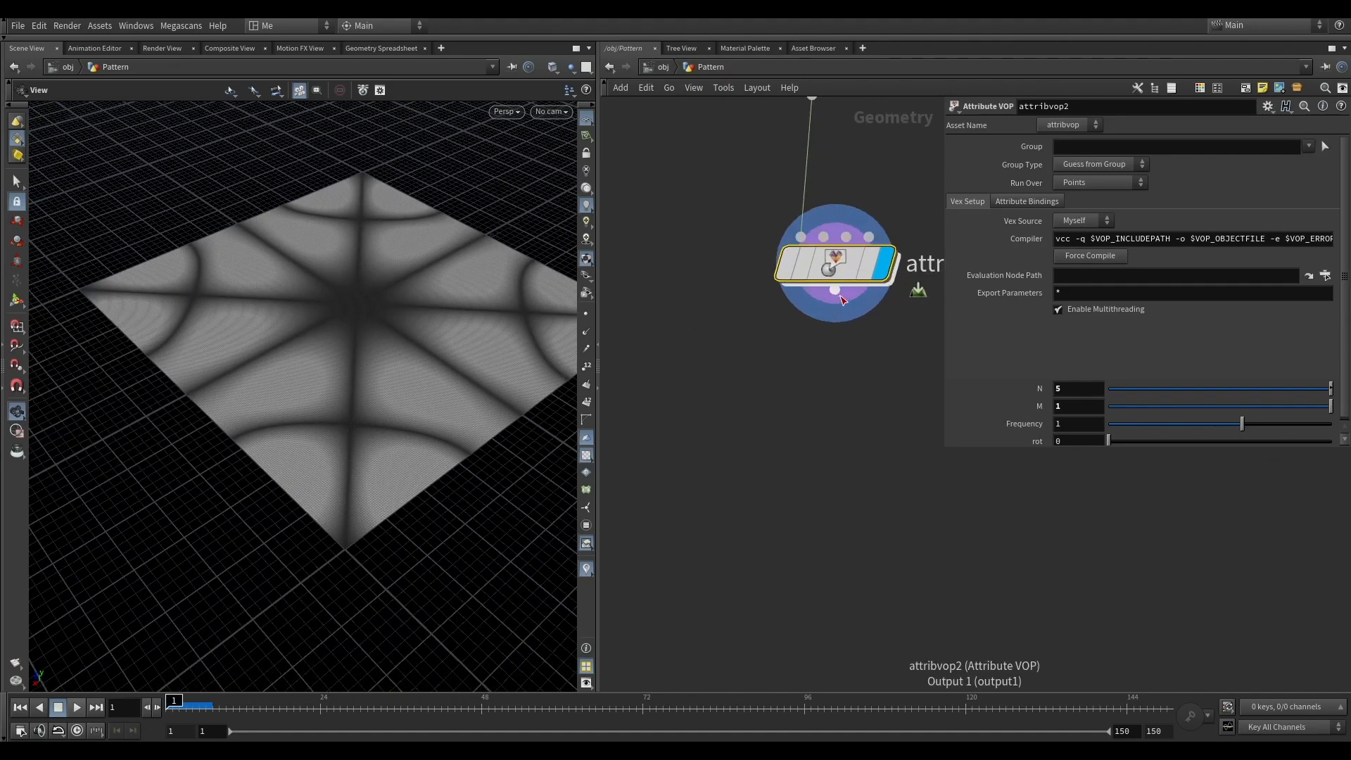
{"action": "left_click_drag", "start_coordinate": [836, 293], "coordinate": [828, 388]}
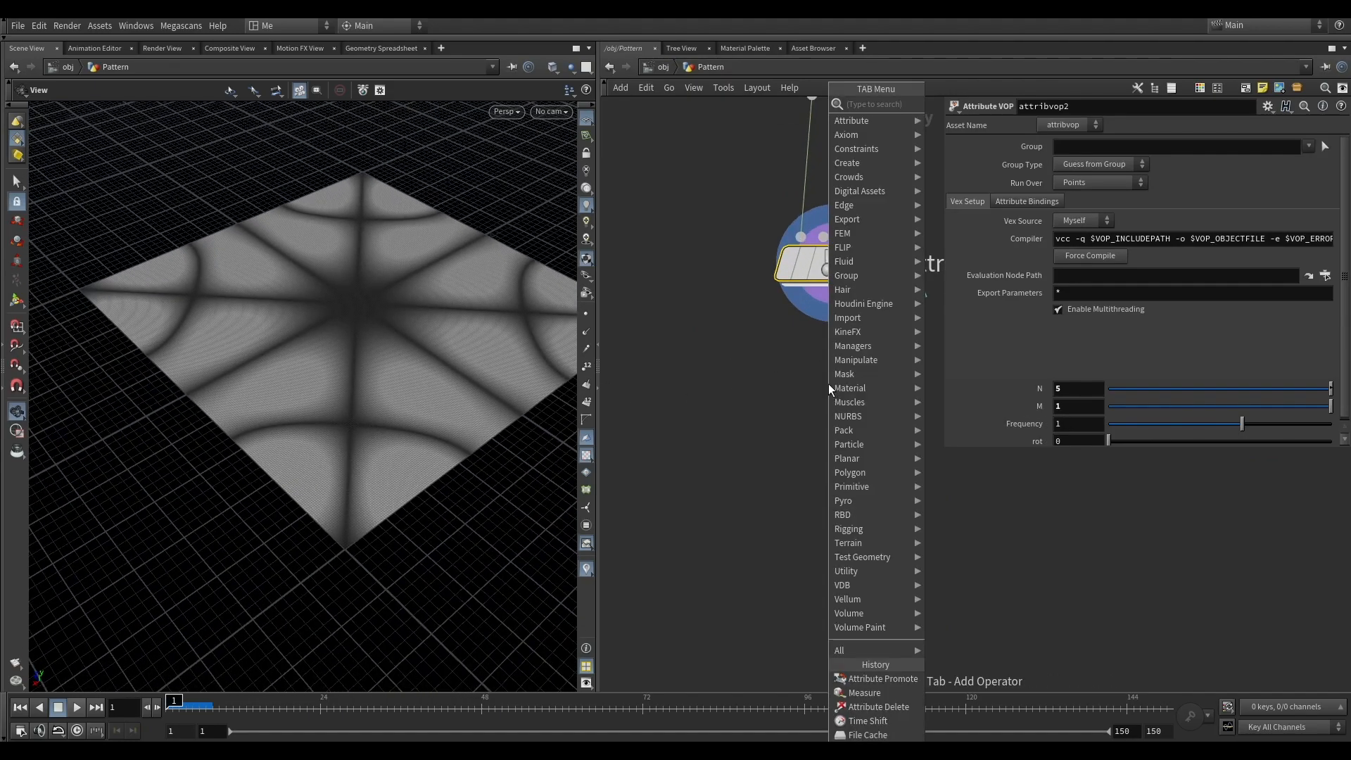
{"action": "key", "text": "Escape"}
{"action": "key", "text": "Tab"}
{"action": "type", "text": "mea"}
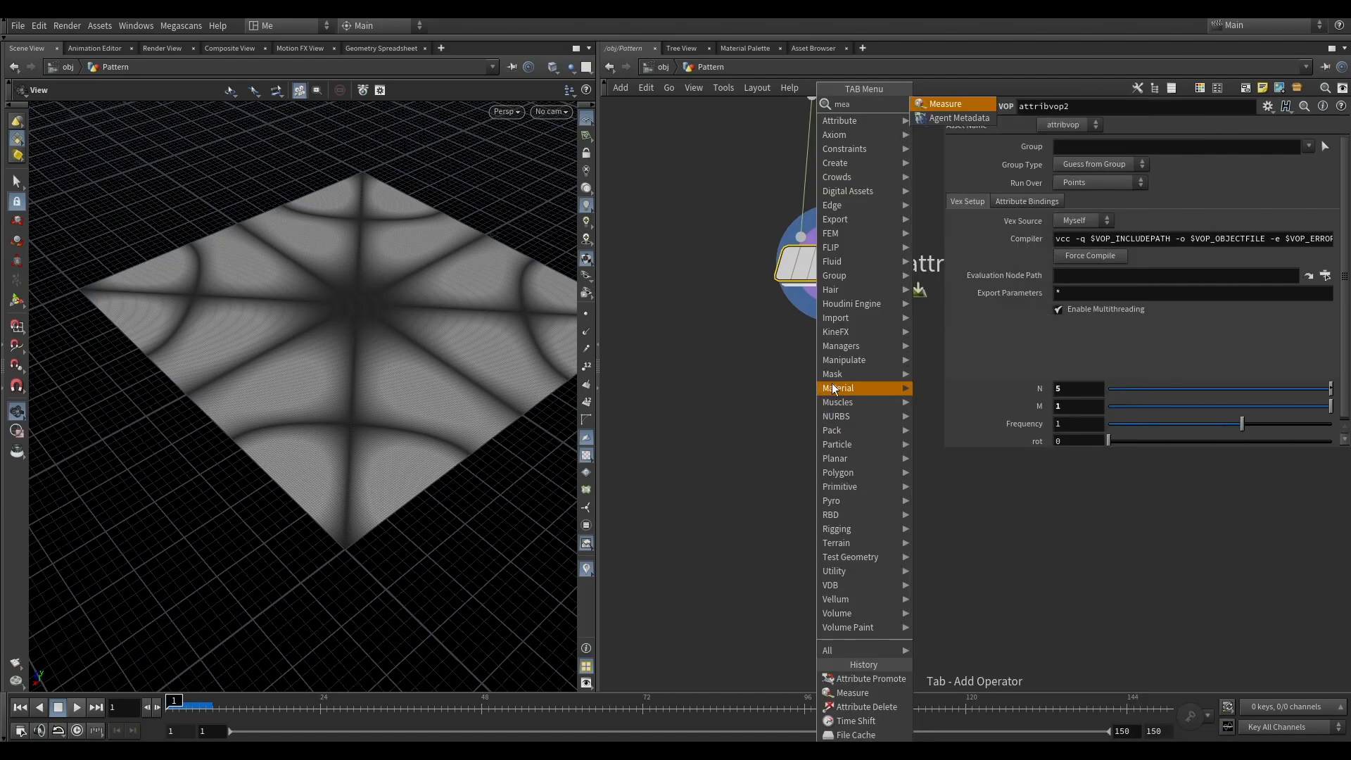
{"action": "left_click", "coordinate": [942, 104]}
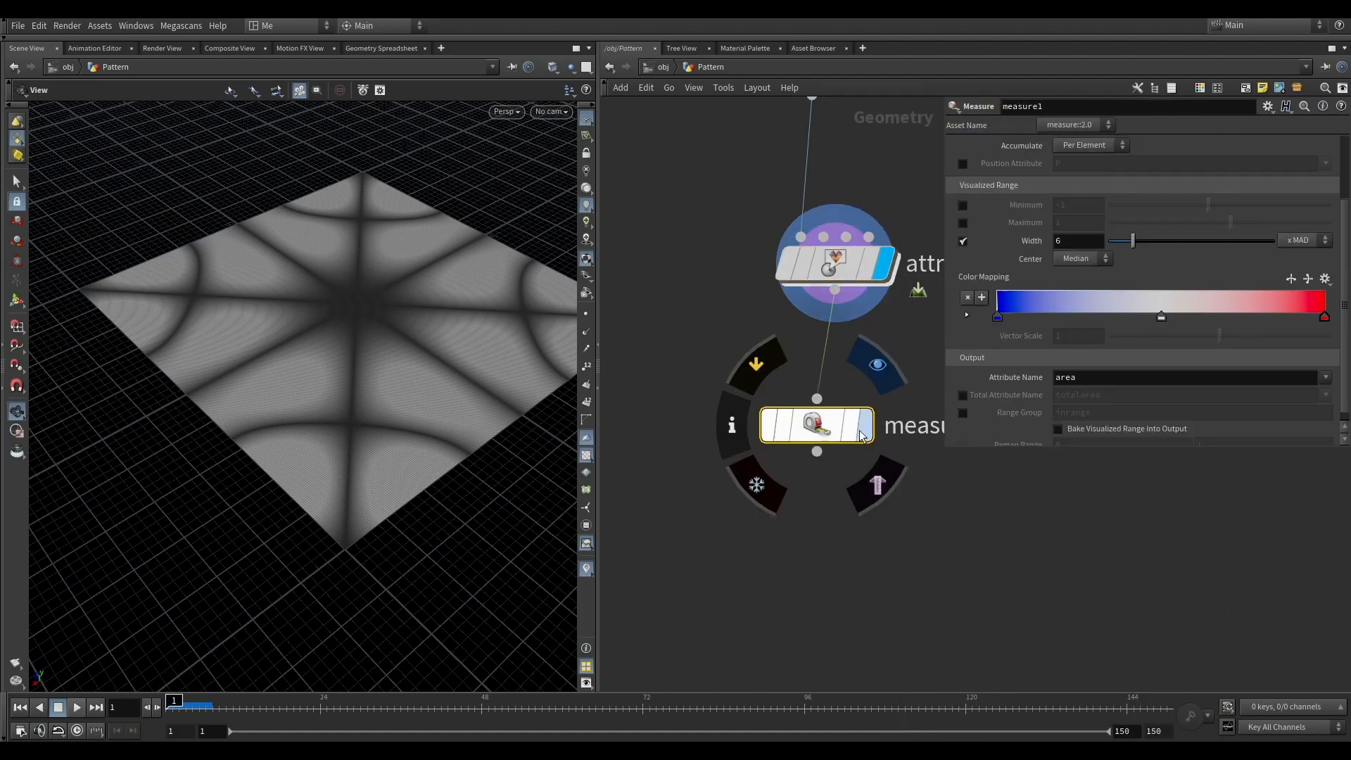
Set measure1's Measure option to Gradient.
{"action": "left_click", "coordinate": [1071, 147]}
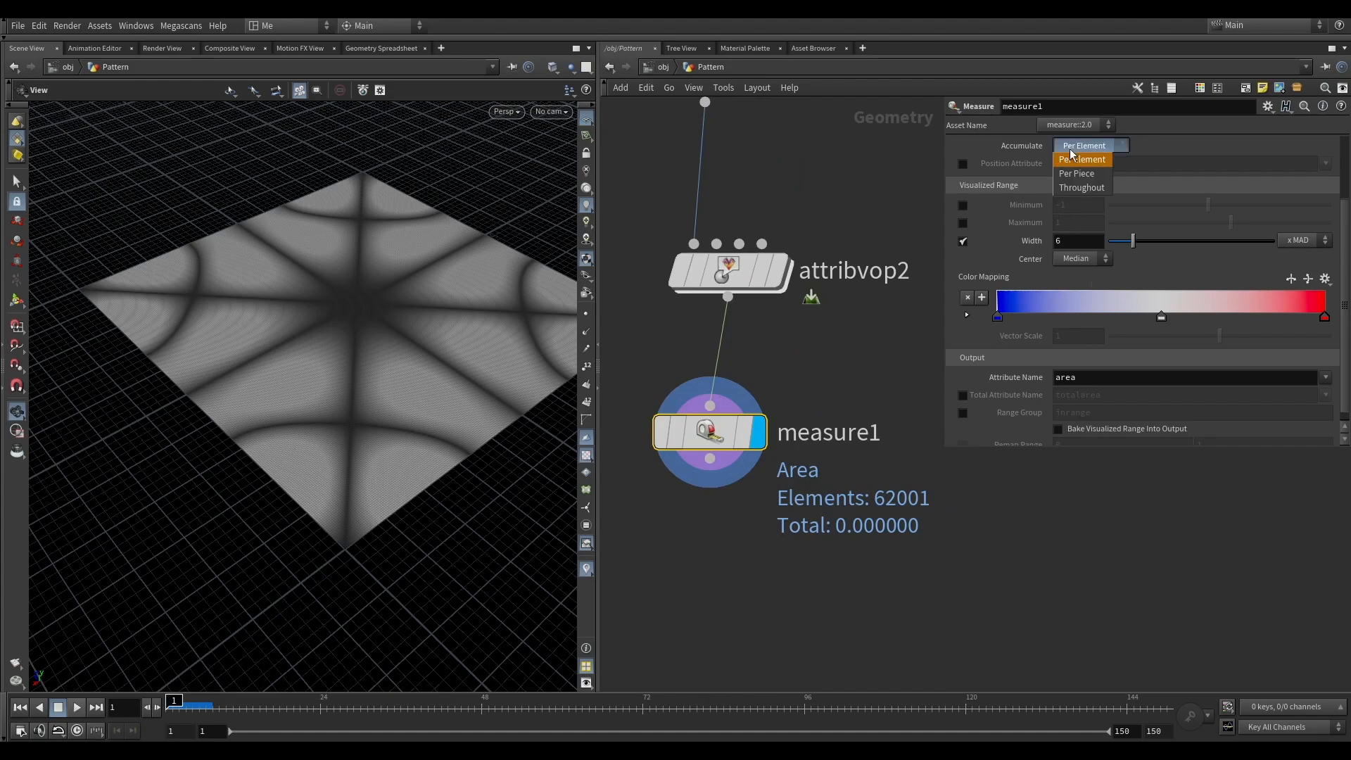
{"action": "left_click", "coordinate": [994, 164]}
{"action": "scroll", "coordinate": [1028, 244], "scroll_direction": "down", "scroll_amount": 1}
{"action": "scroll", "coordinate": [1018, 234], "scroll_direction": "up", "scroll_amount": 3}
{"action": "left_click", "coordinate": [1087, 186]}
{"action": "left_click", "coordinate": [1082, 271]}
{"action": "middle_click_drag", "start_coordinate": [704, 433], "coordinate": [689, 397]}
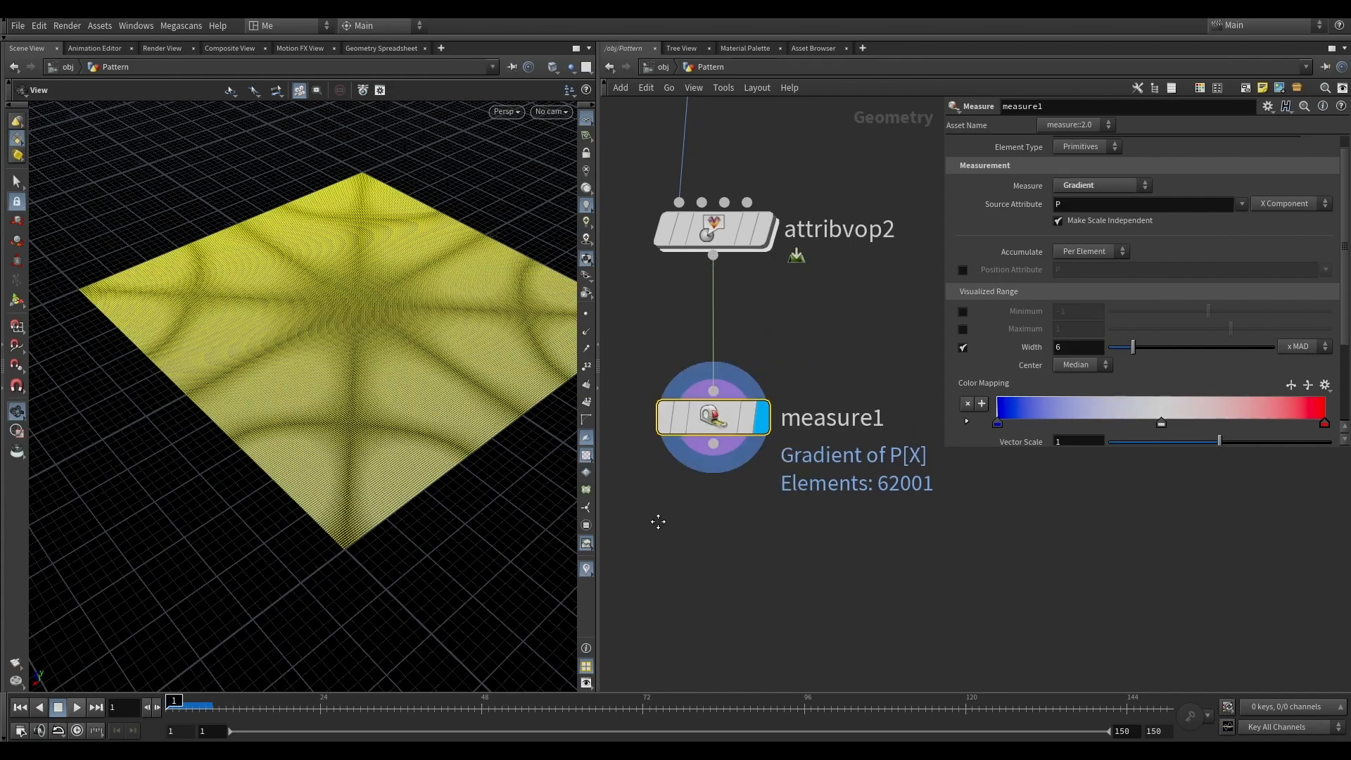
{"action": "middle_click_drag", "start_coordinate": [611, 501], "coordinate": [700, 476]}
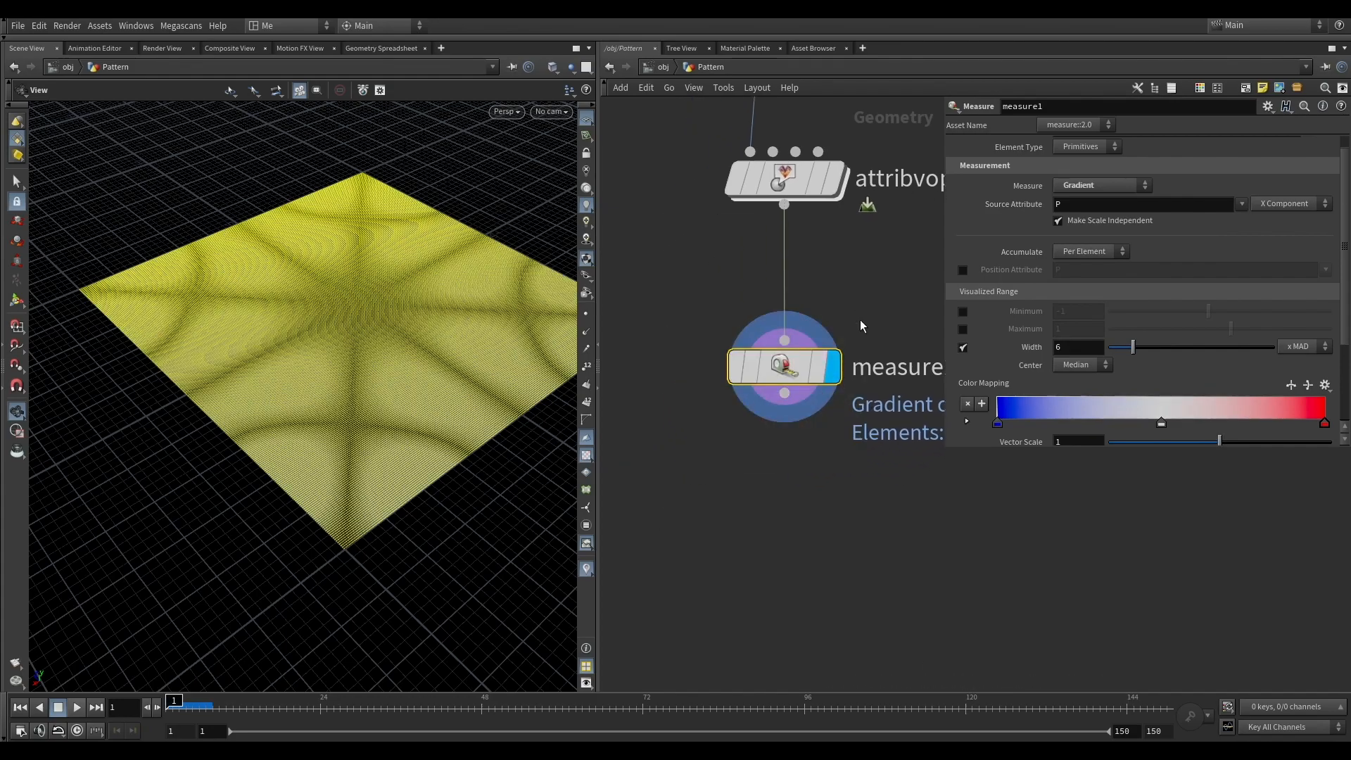
Open measure1's node info, toggle visualization of the amp attribute, and inspect the grid in the viewport.
{"action": "right_click_drag", "start_coordinate": [398, 486], "coordinate": [434, 483]}
{"action": "mouse_move", "coordinate": [767, 370]}
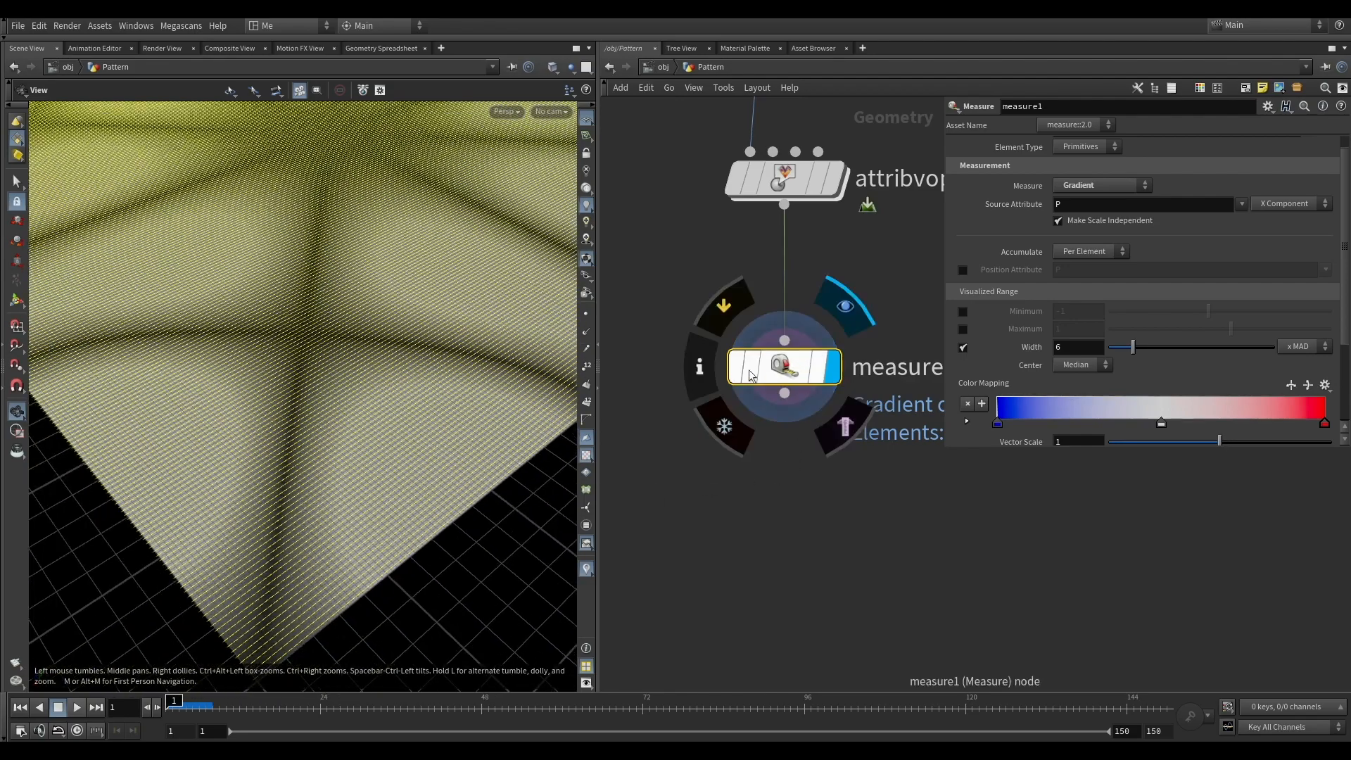
{"action": "left_click", "coordinate": [699, 366]}
{"action": "left_click", "coordinate": [796, 330]}
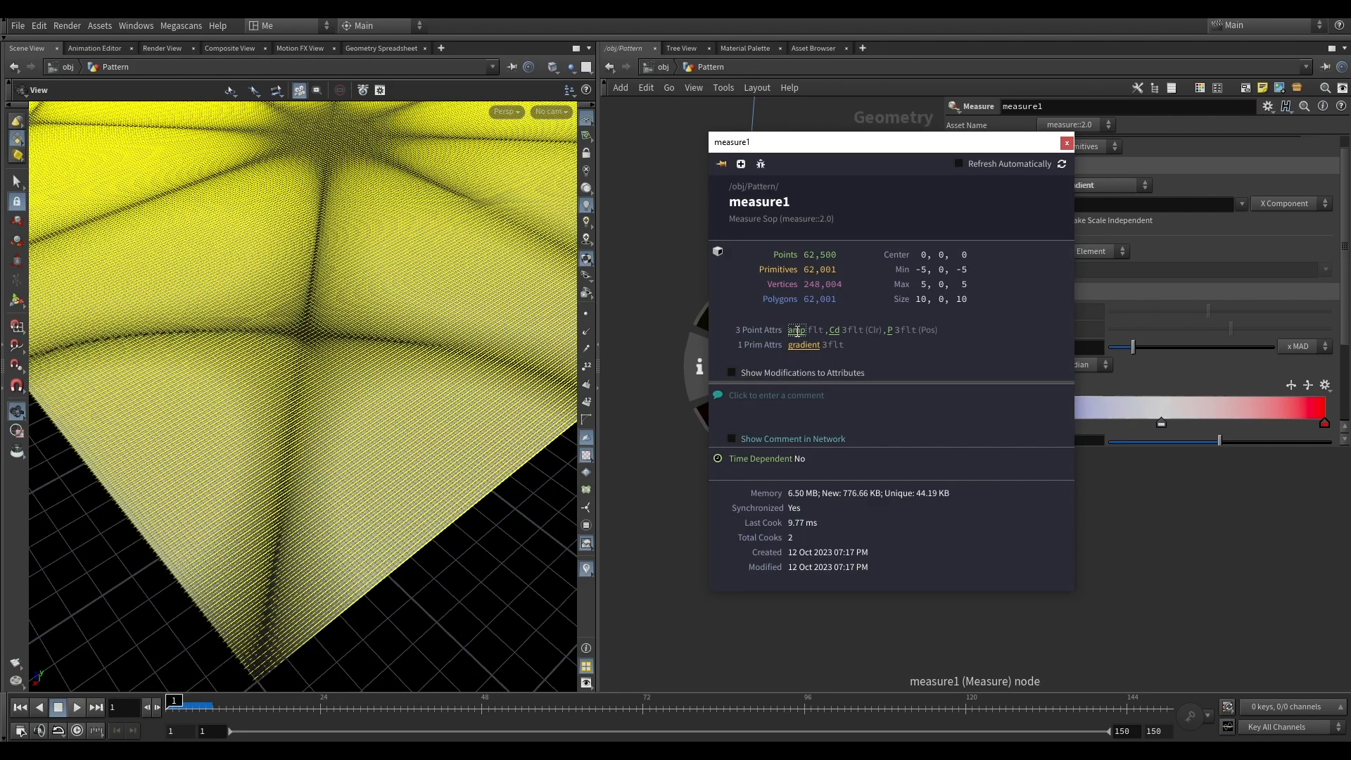
{"action": "left_click_drag", "start_coordinate": [550, 256], "coordinate": [274, 450]}
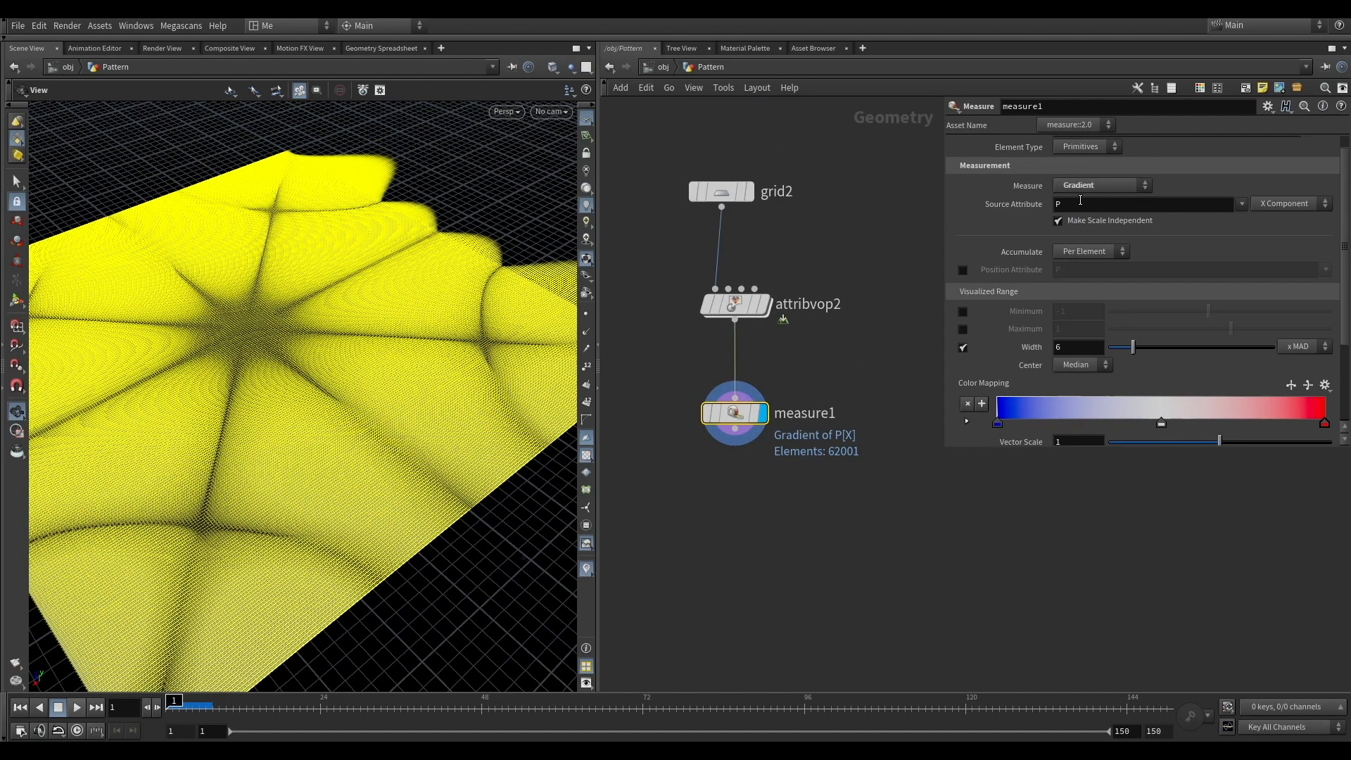
Set measure1's Source Attribute to amp and open the node's info.
{"action": "left_click", "coordinate": [1242, 204]}
{"action": "left_click", "coordinate": [1249, 246]}
{"action": "mouse_move", "coordinate": [734, 413]}
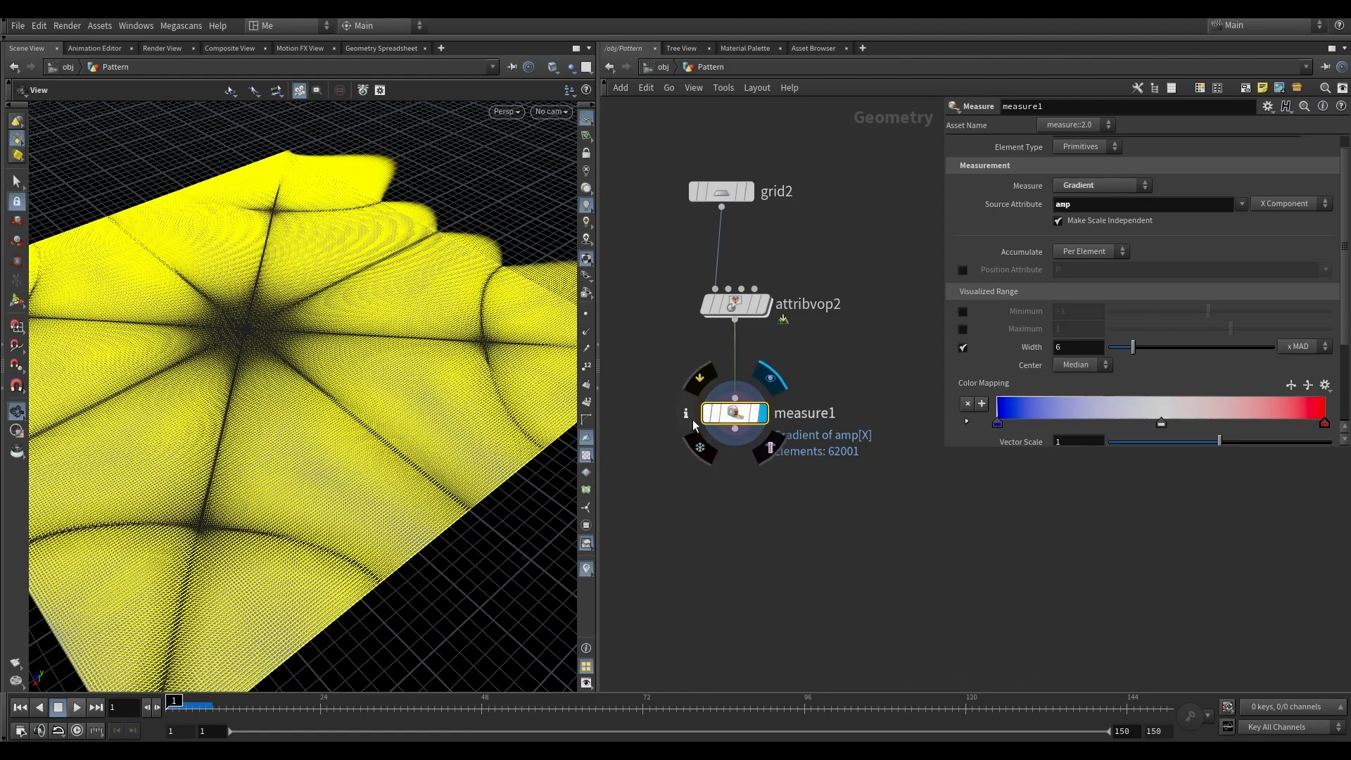
{"action": "left_click", "coordinate": [685, 413]}
Examine the direction of the amp gradient vectors on the grid up close and check measure1's attributes.
{"action": "scroll", "coordinate": [310, 543], "scroll_direction": "up", "scroll_amount": 3}
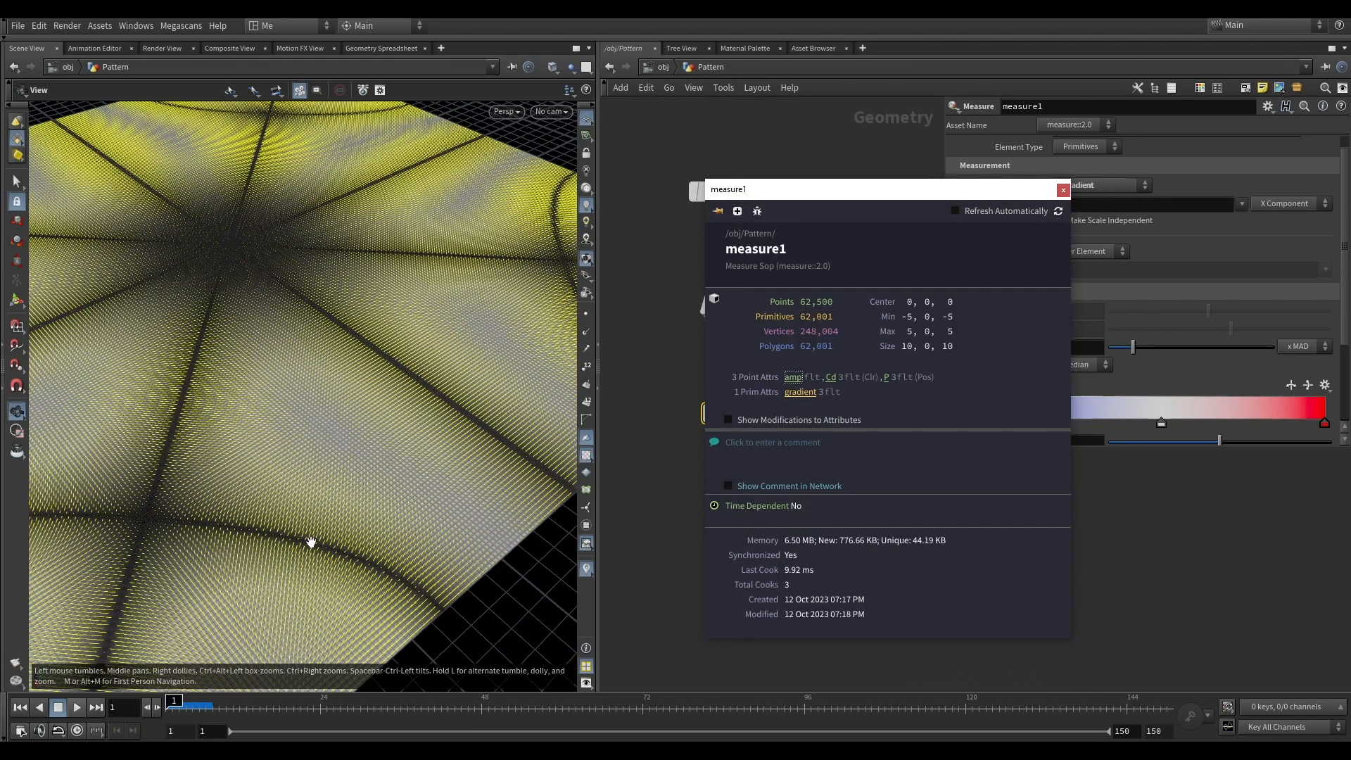
{"action": "mouse_move", "coordinate": [415, 501]}
{"action": "left_mouse_down"}
{"action": "mouse_move", "coordinate": [335, 492]}
{"action": "mouse_move", "coordinate": [275, 437]}
{"action": "mouse_move", "coordinate": [467, 488]}
{"action": "mouse_move", "coordinate": [353, 485]}
{"action": "mouse_move", "coordinate": [424, 476]}
{"action": "left_mouse_up"}
{"action": "scroll", "coordinate": [533, 564], "scroll_direction": "up", "scroll_amount": 5}
{"action": "scroll", "coordinate": [418, 512], "scroll_direction": "down", "scroll_amount": 5}
{"action": "left_click_drag", "start_coordinate": [331, 371], "coordinate": [145, 446]}
{"action": "left_click_drag", "start_coordinate": [494, 413], "coordinate": [299, 415]}
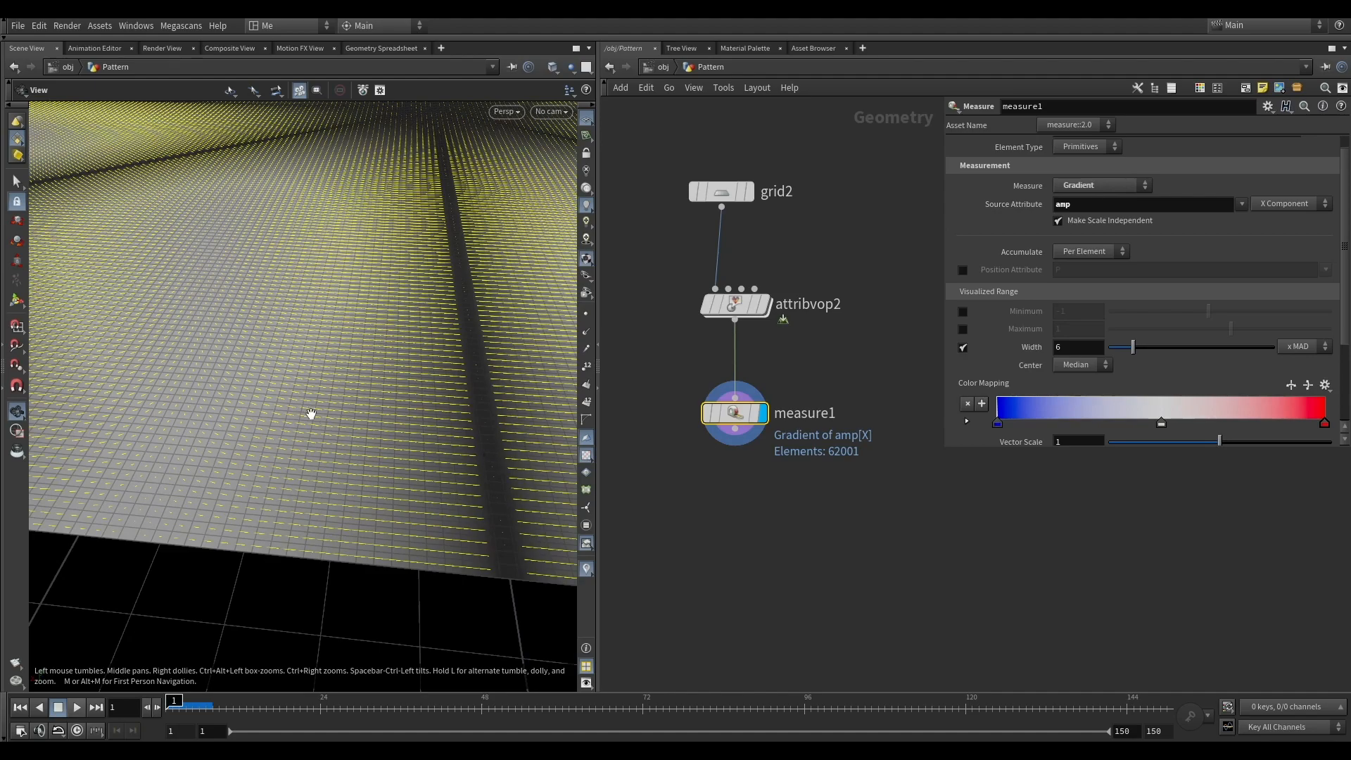
{"action": "left_click", "coordinate": [683, 418]}
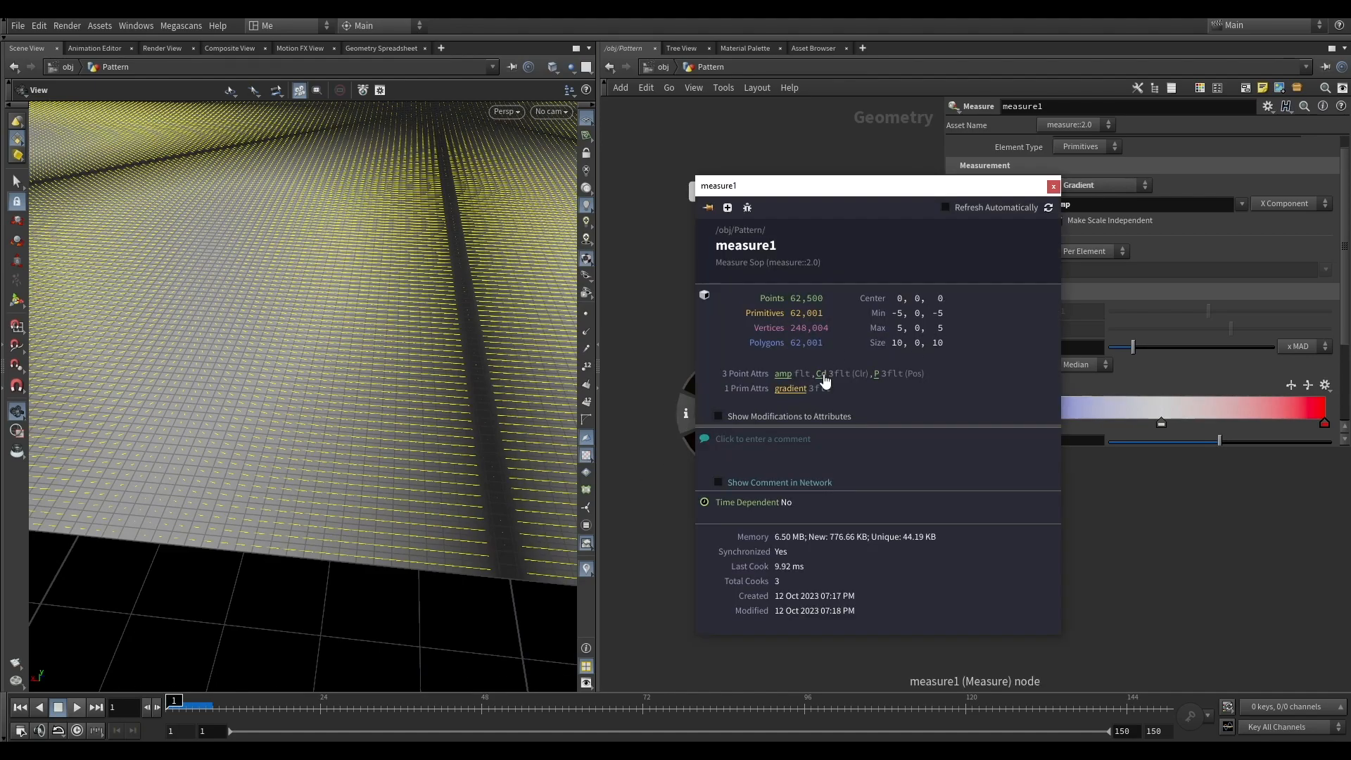
Toggle the amp visualization from measure1's info, hide the viewport visualizers, and check measure1's point and primitive attributes.
{"action": "left_click", "coordinate": [784, 374]}
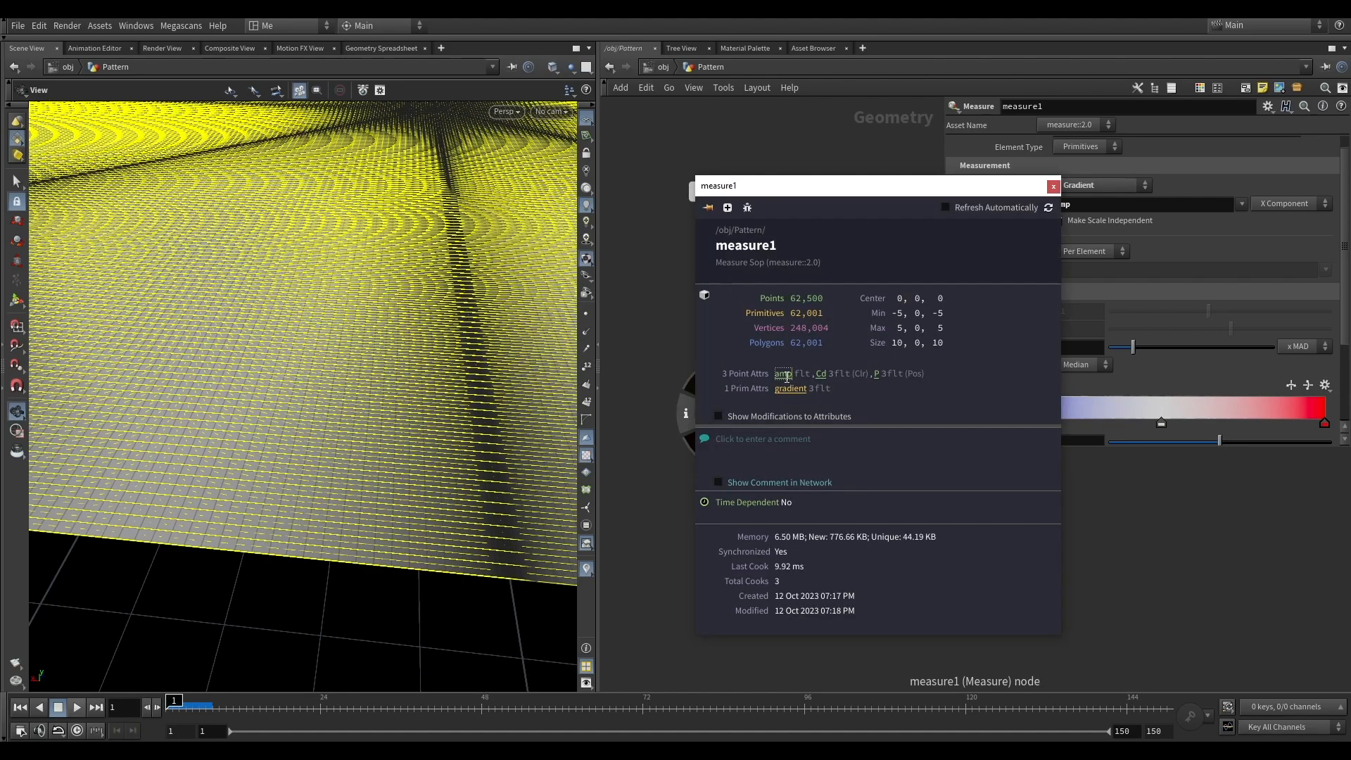
{"action": "left_click", "coordinate": [1053, 186]}
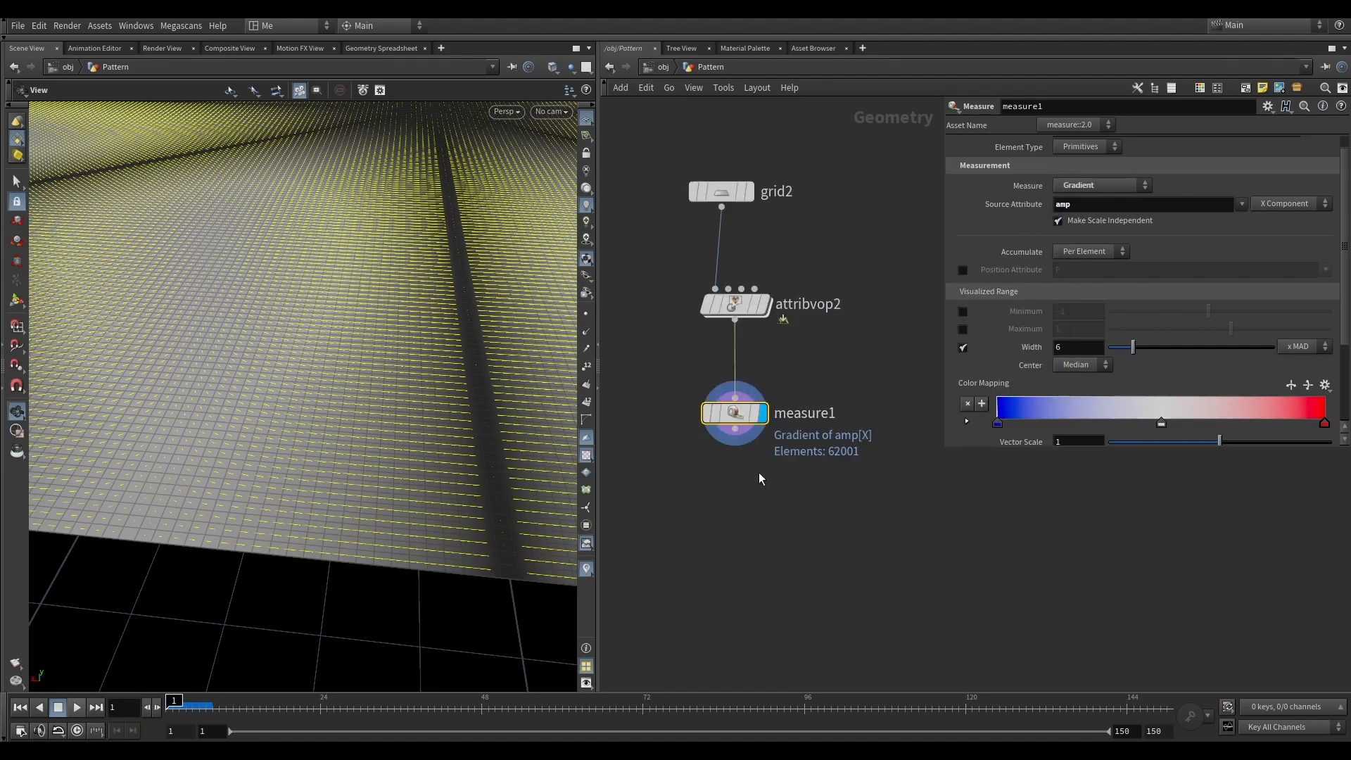
{"action": "middle_click_drag", "start_coordinate": [761, 477], "coordinate": [754, 398]}
{"action": "left_click", "coordinate": [587, 569]}
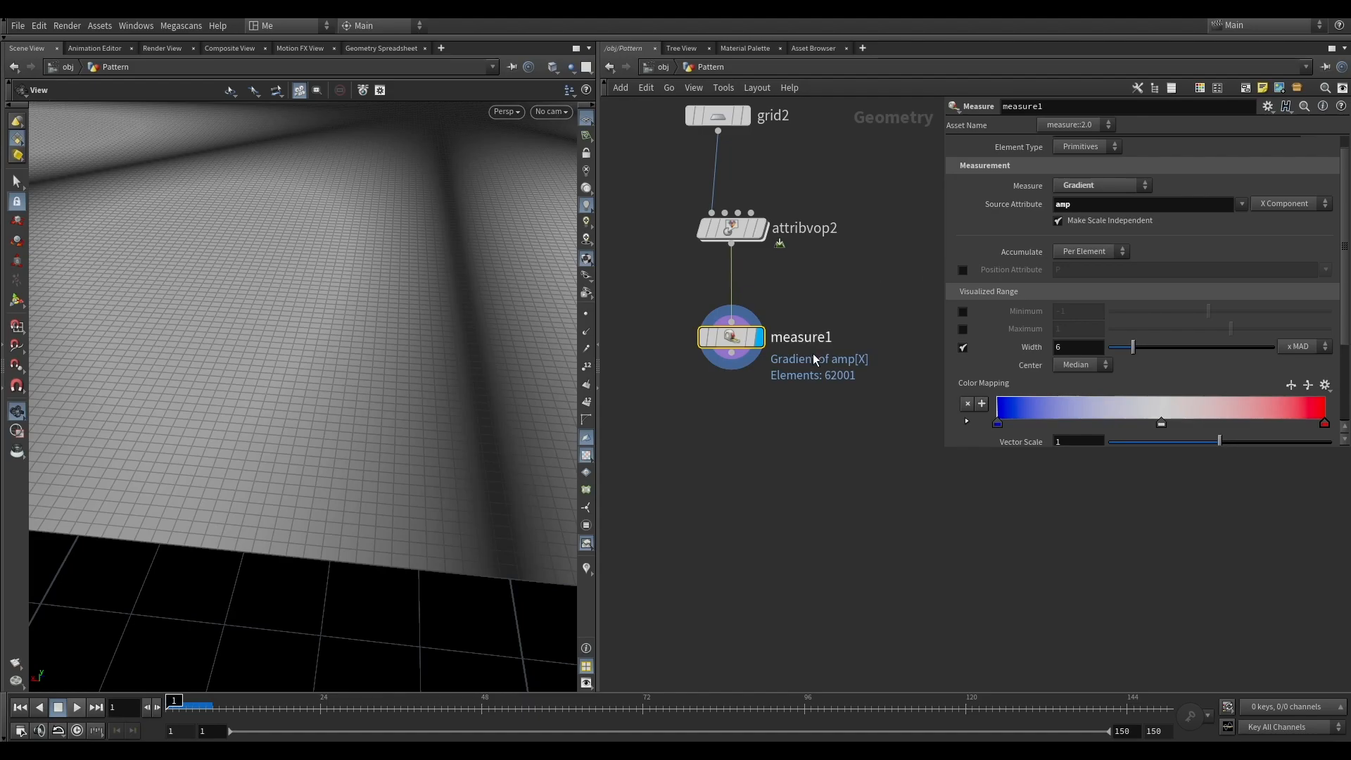
{"action": "left_click", "coordinate": [682, 339]}
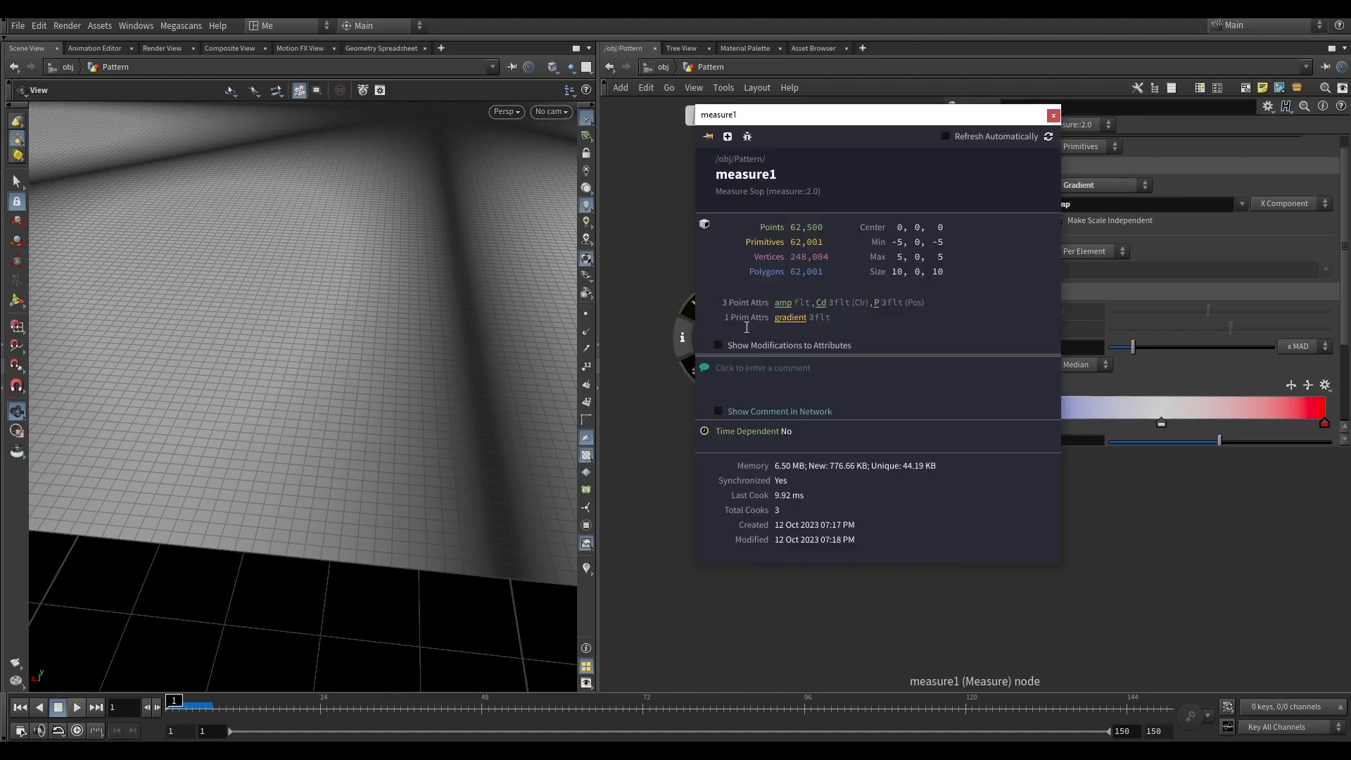
{"action": "left_click", "coordinate": [1053, 114]}
Add an Attribute Promote node after measure1 that promotes the gradient attribute from Primitive to Point.
{"action": "key", "text": "Tab"}
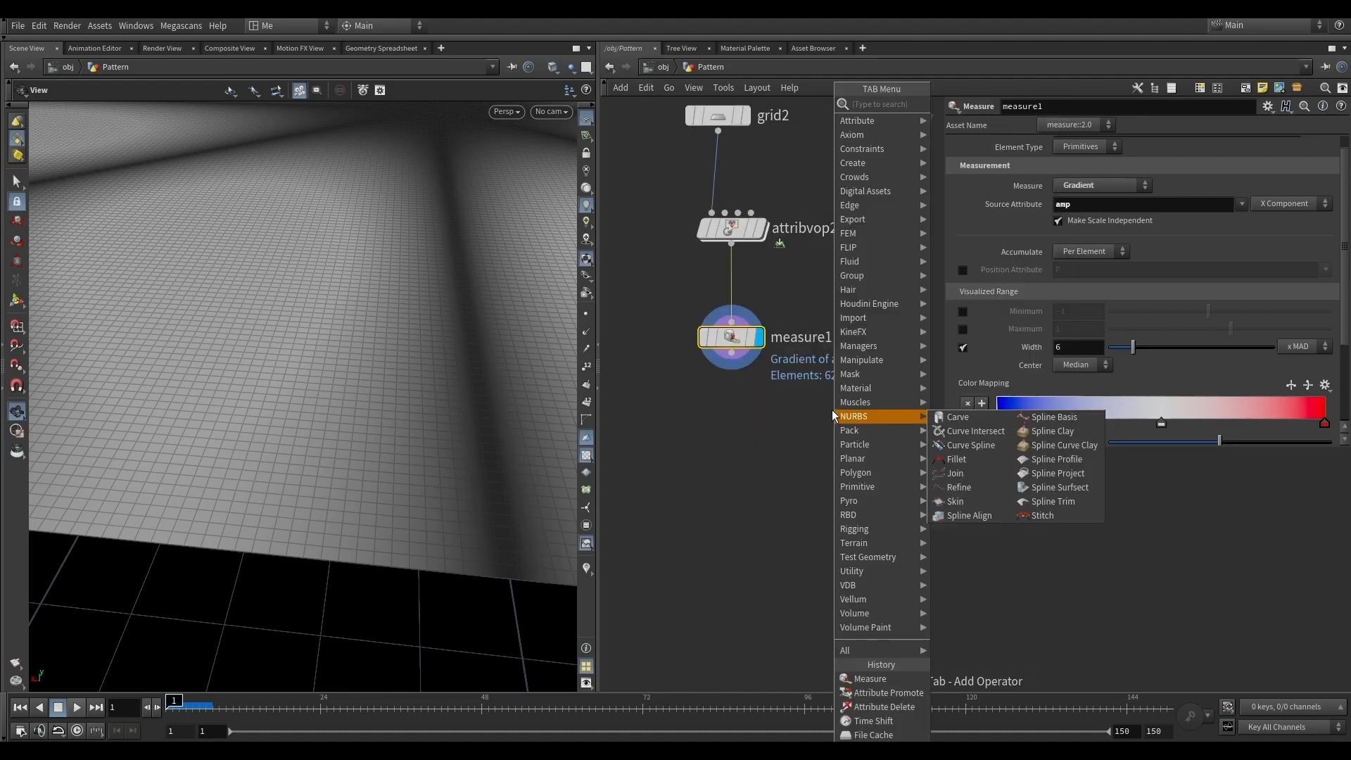
{"action": "type", "text": "promot"}
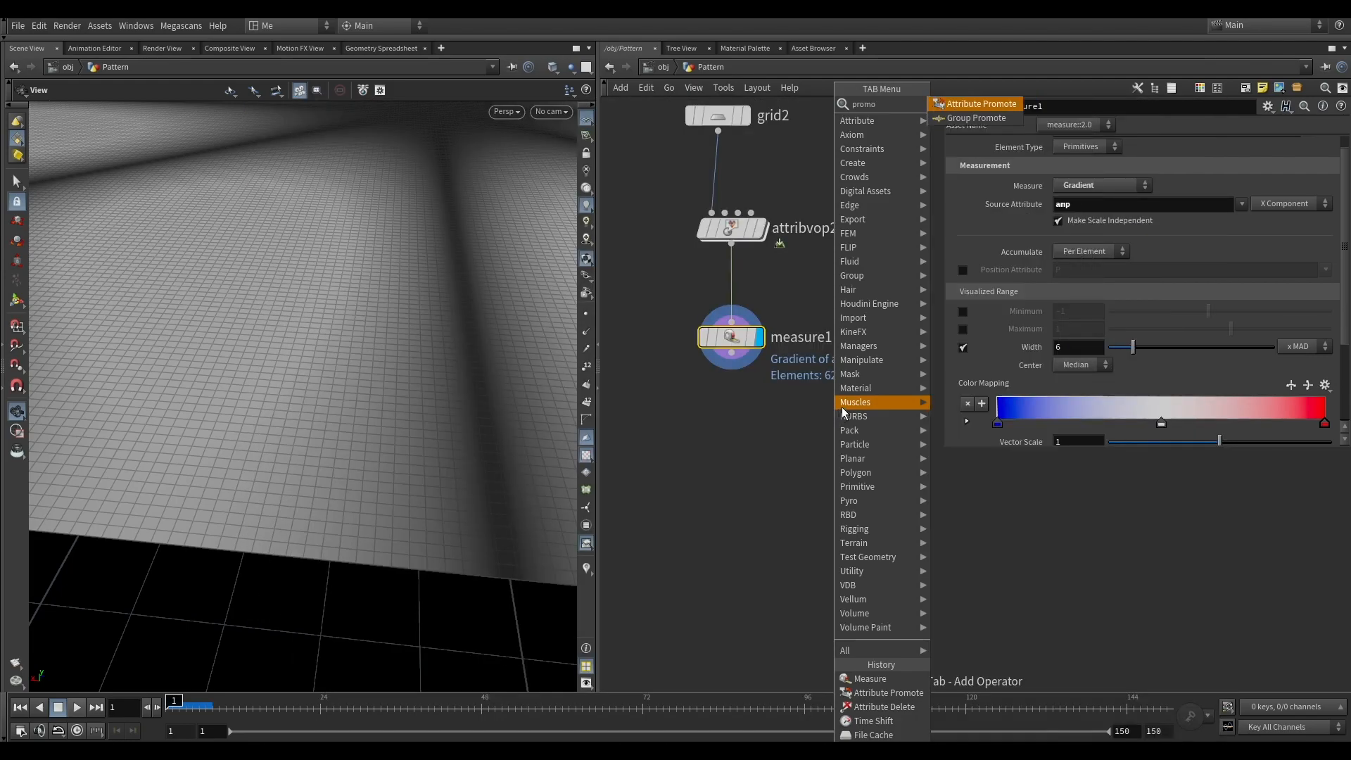
{"action": "left_click", "coordinate": [979, 104]}
{"action": "left_click", "coordinate": [750, 485]}
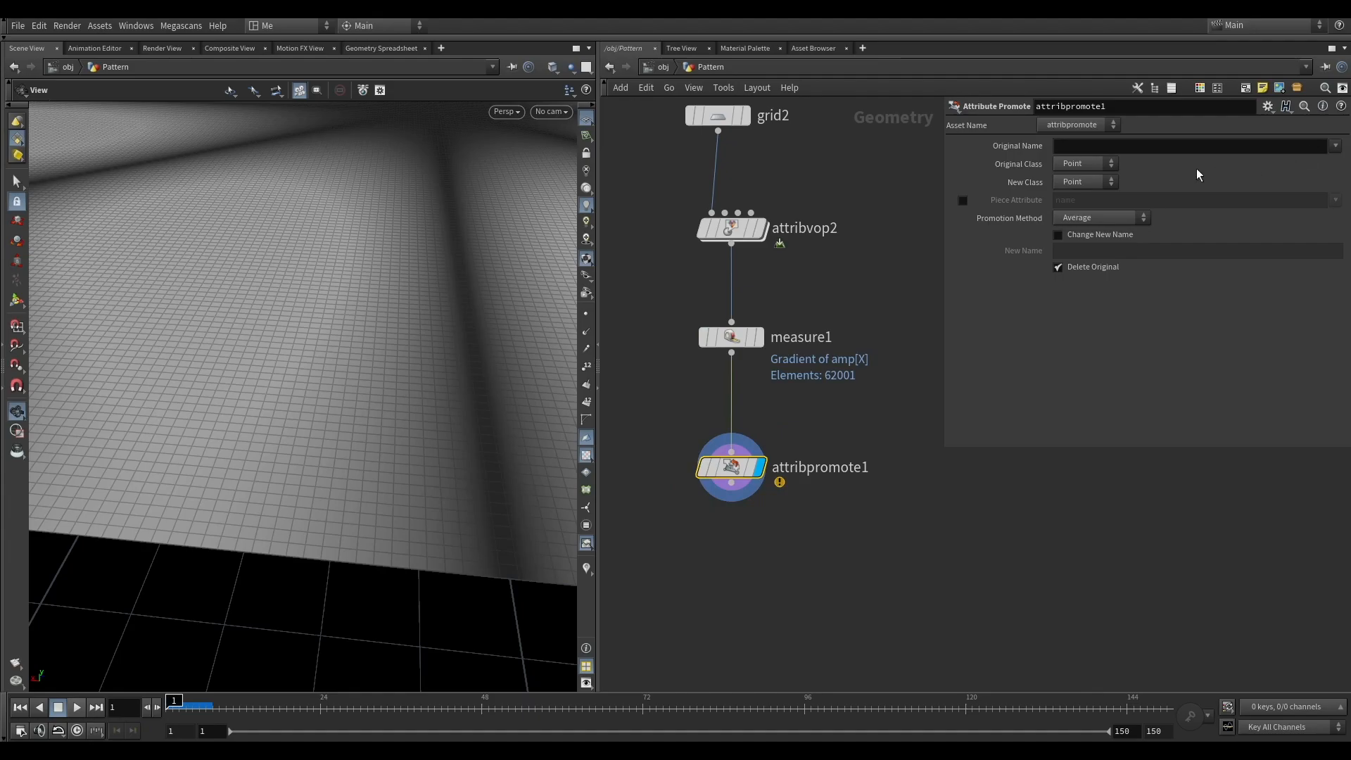
{"action": "left_click", "coordinate": [1107, 166]}
{"action": "left_click", "coordinate": [1332, 148]}
{"action": "left_click", "coordinate": [1317, 164]}
Check attribpromote1's attributes, inspect the point gradient vectors over the whole grid, and hide the visualizers again.
{"action": "left_click", "coordinate": [679, 467]}
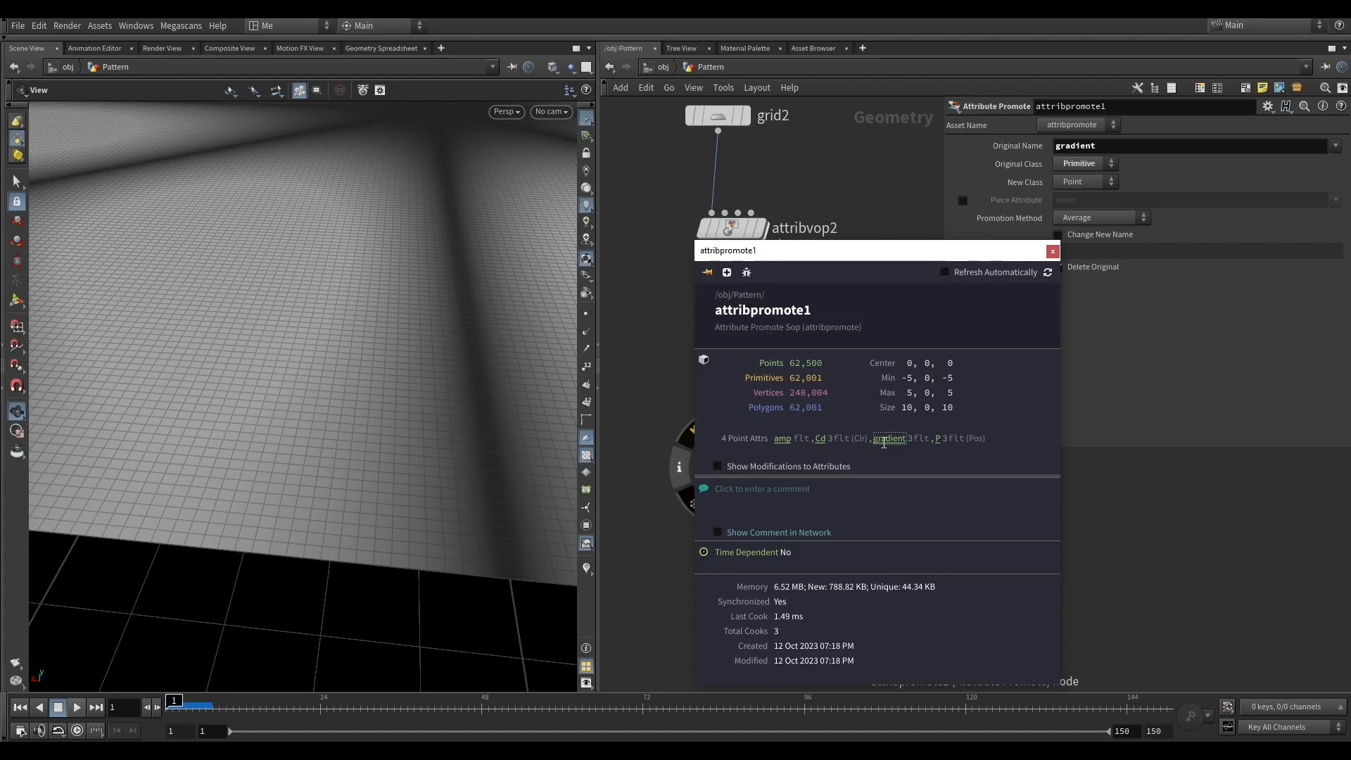
{"action": "left_click", "coordinate": [586, 567]}
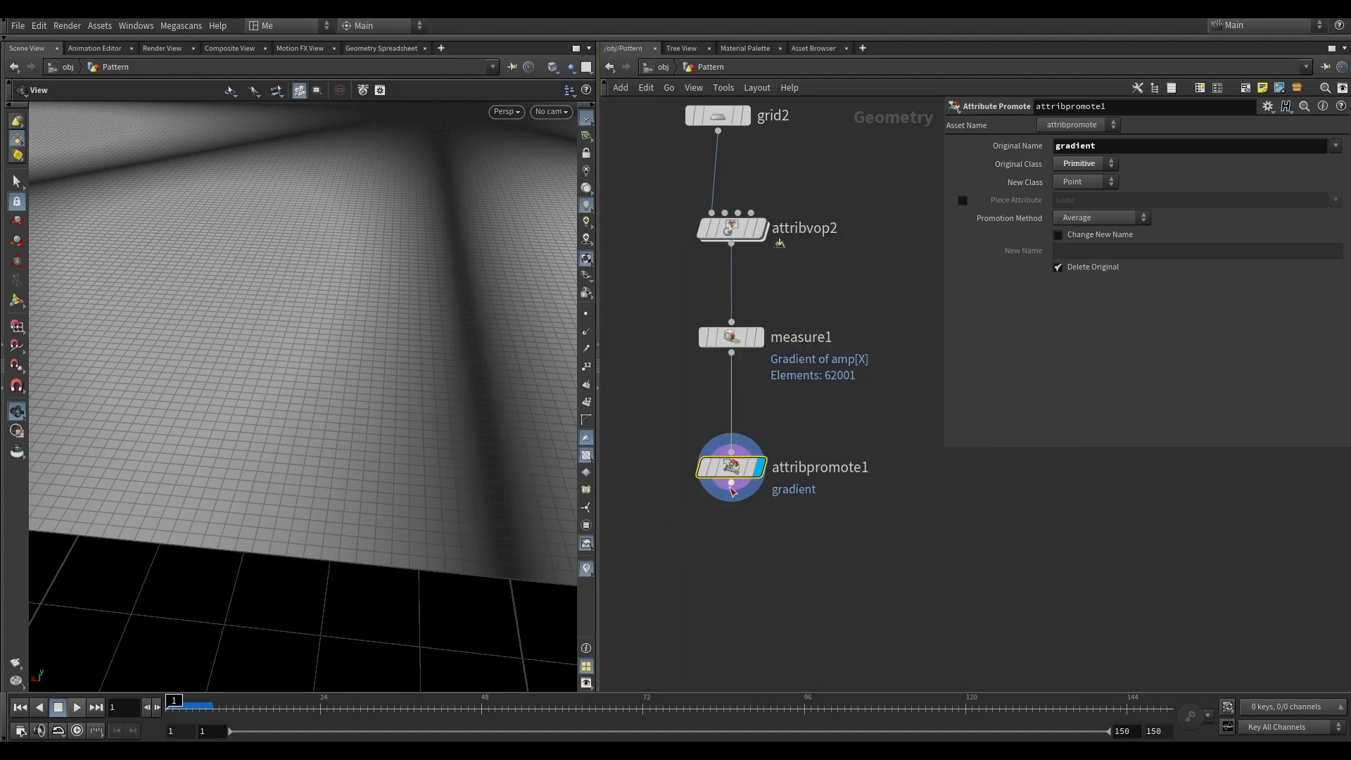
{"action": "left_click", "coordinate": [680, 467]}
{"action": "left_click", "coordinate": [889, 438]}
{"action": "left_click_drag", "start_coordinate": [464, 471], "coordinate": [270, 502]}
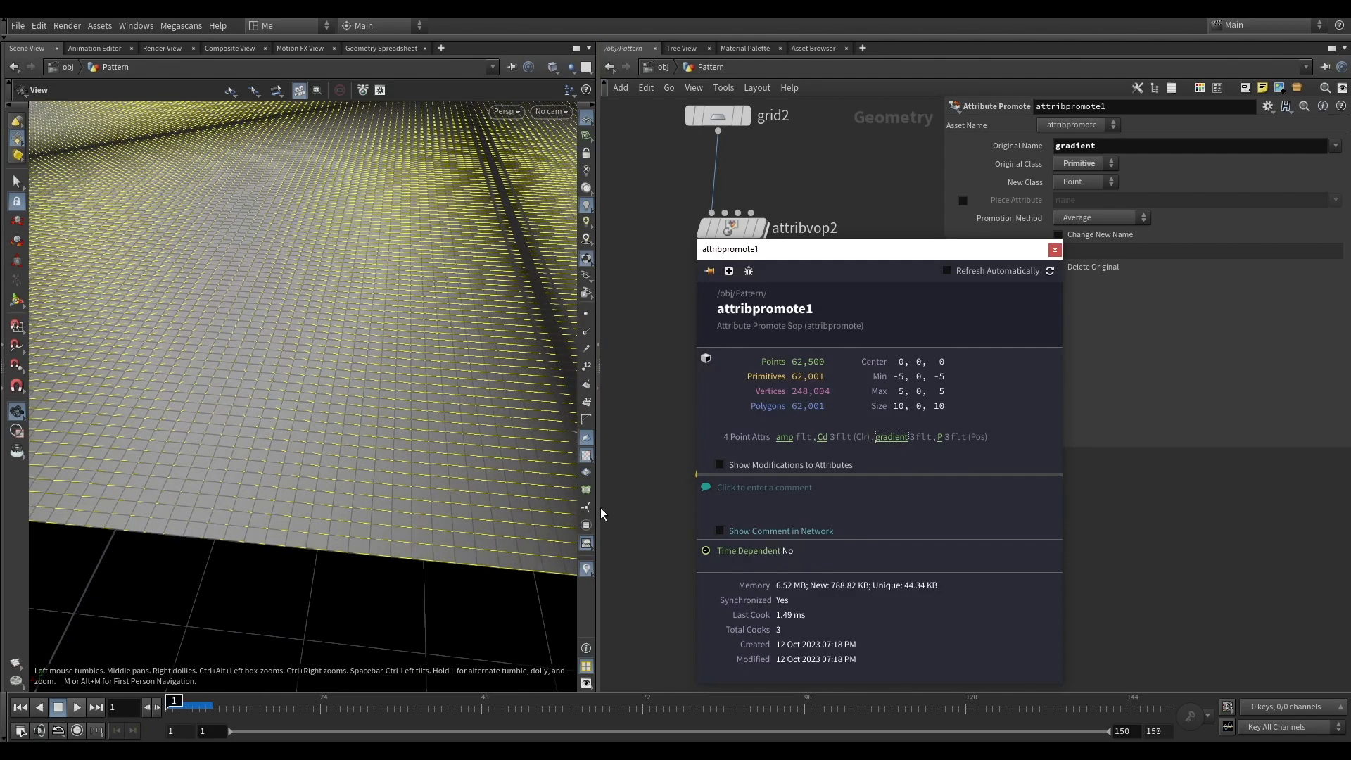
{"action": "left_click", "coordinate": [1054, 251]}
{"action": "left_click_drag", "start_coordinate": [468, 335], "coordinate": [401, 426]}
{"action": "middle_click_drag", "start_coordinate": [714, 503], "coordinate": [859, 415]}
{"action": "left_click", "coordinate": [765, 451]}
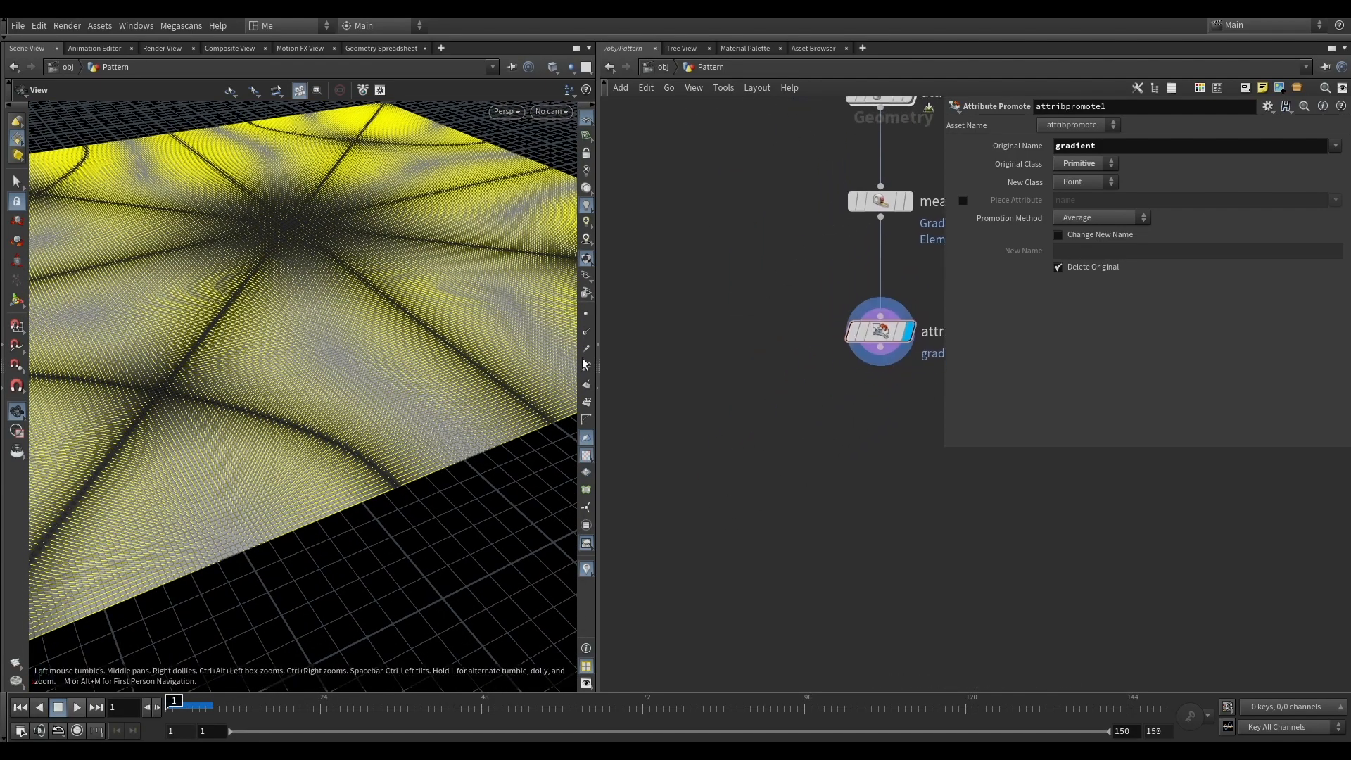
{"action": "left_click", "coordinate": [587, 569]}
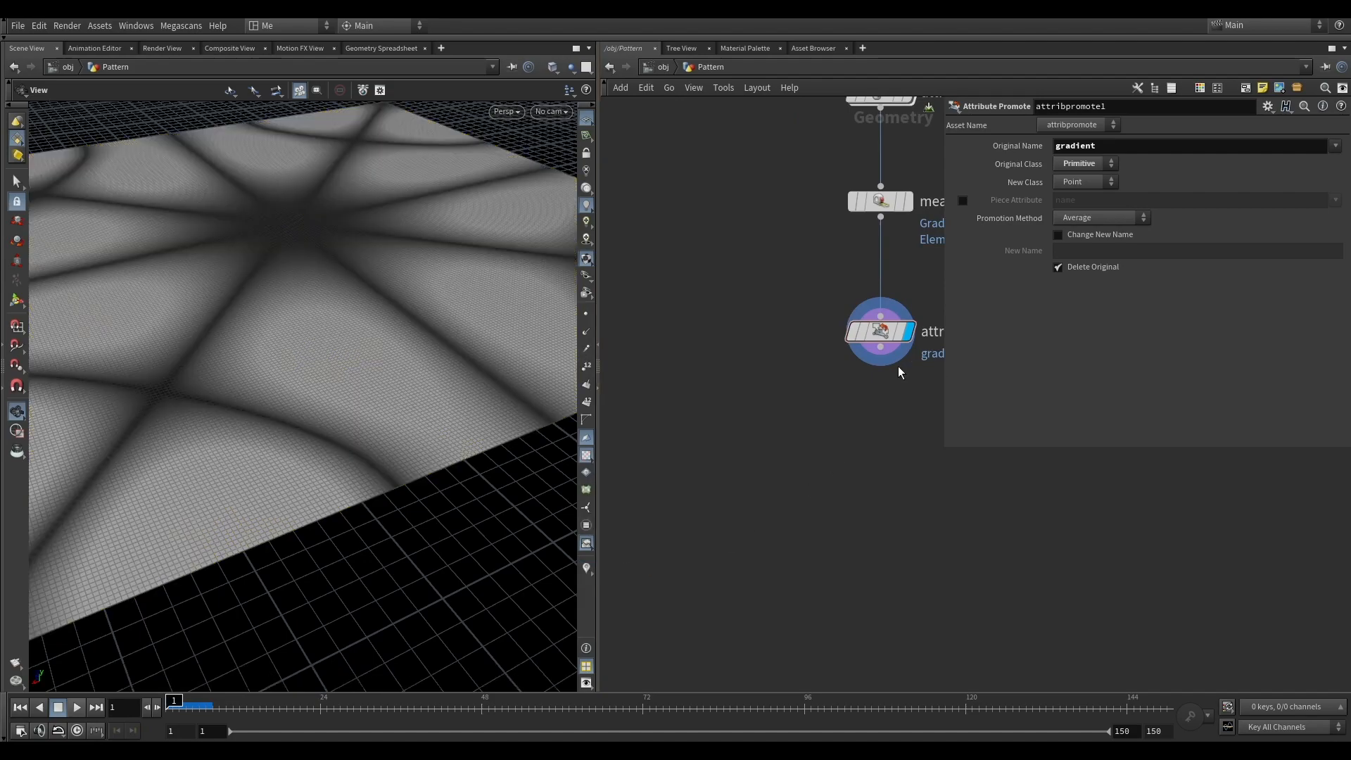
Add a PolyExtrude node after attribpromote1 with a Distance of 0.114 and Output Back enabled.
{"action": "key", "text": "Tab"}
{"action": "type", "text": "pol"}
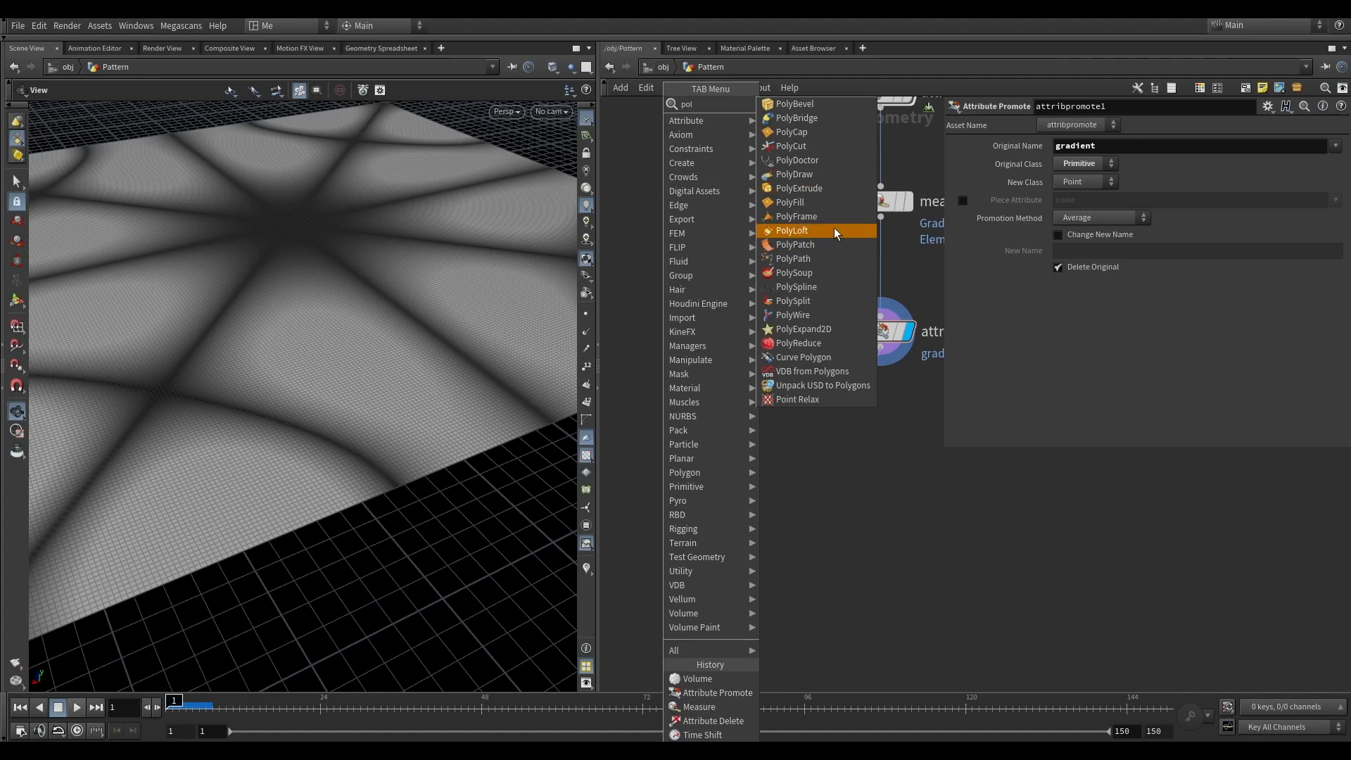
{"action": "left_click", "coordinate": [821, 187]}
{"action": "left_click", "coordinate": [715, 394]}
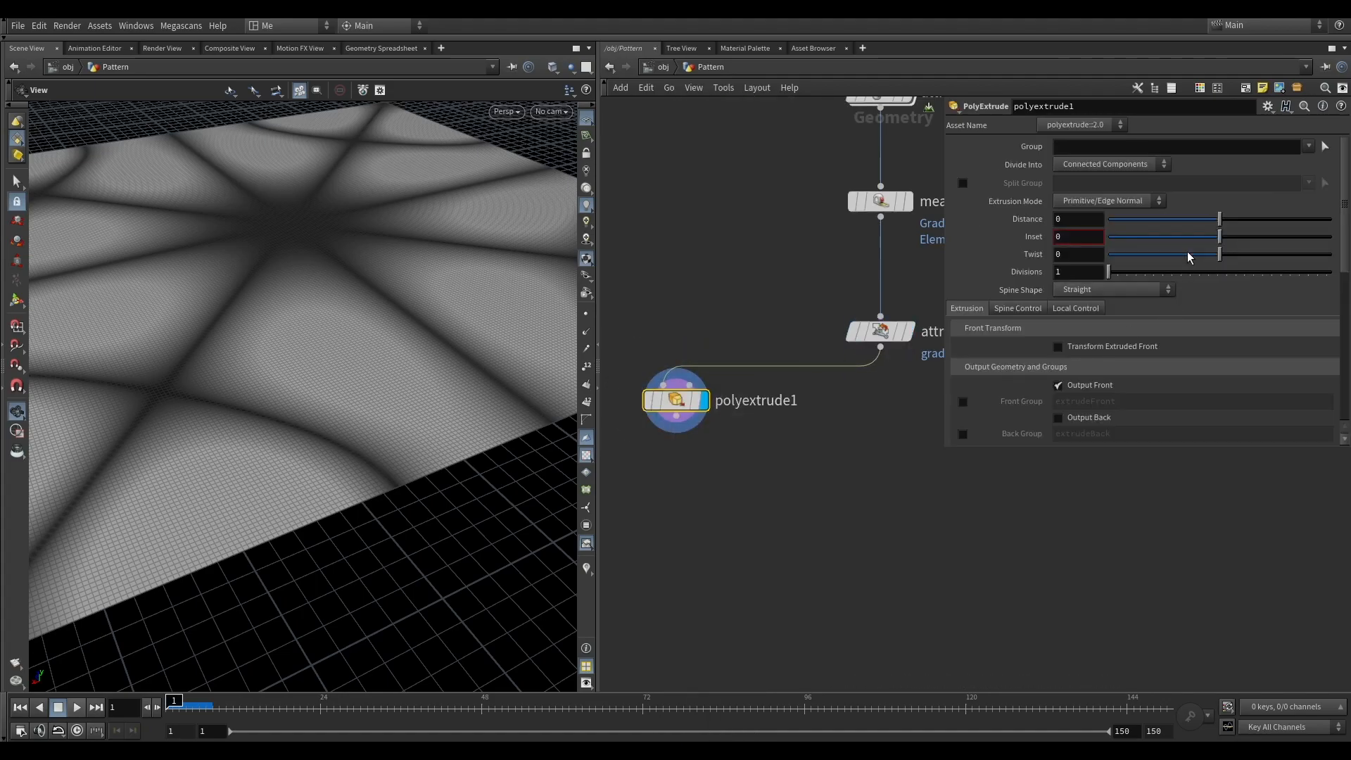
{"action": "left_click_drag", "start_coordinate": [1219, 218], "coordinate": [1231, 221]}
{"action": "left_click_drag", "start_coordinate": [416, 513], "coordinate": [375, 456]}
{"action": "left_click", "coordinate": [1060, 420]}
{"action": "left_click_drag", "start_coordinate": [428, 368], "coordinate": [440, 362]}
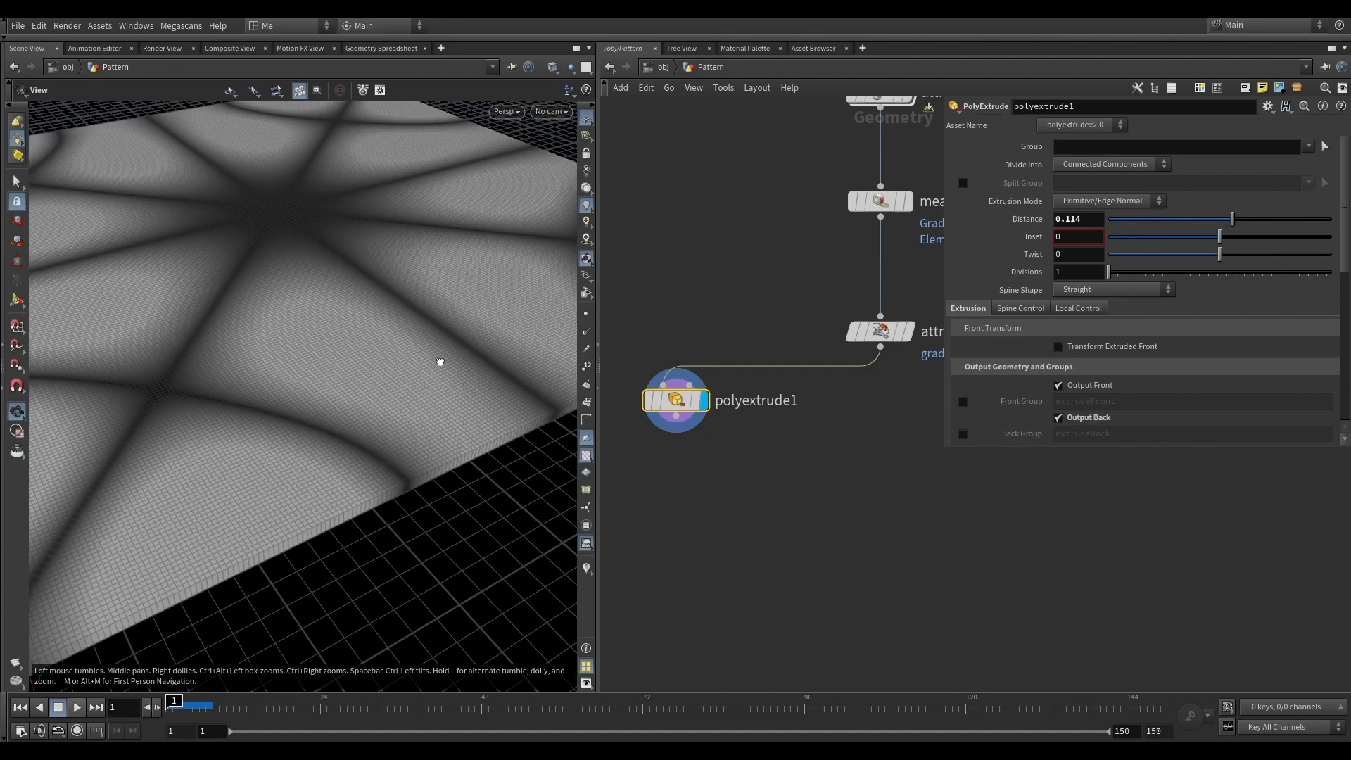
Add a VDB from Polygons node below polyextrude1.
{"action": "middle_click_drag", "start_coordinate": [689, 484], "coordinate": [732, 362]}
{"action": "scroll", "coordinate": [732, 363], "scroll_direction": "down", "scroll_amount": 1}
{"action": "left_click_drag", "start_coordinate": [721, 307], "coordinate": [724, 402]}
{"action": "middle_click_drag", "start_coordinate": [745, 409], "coordinate": [713, 436]}
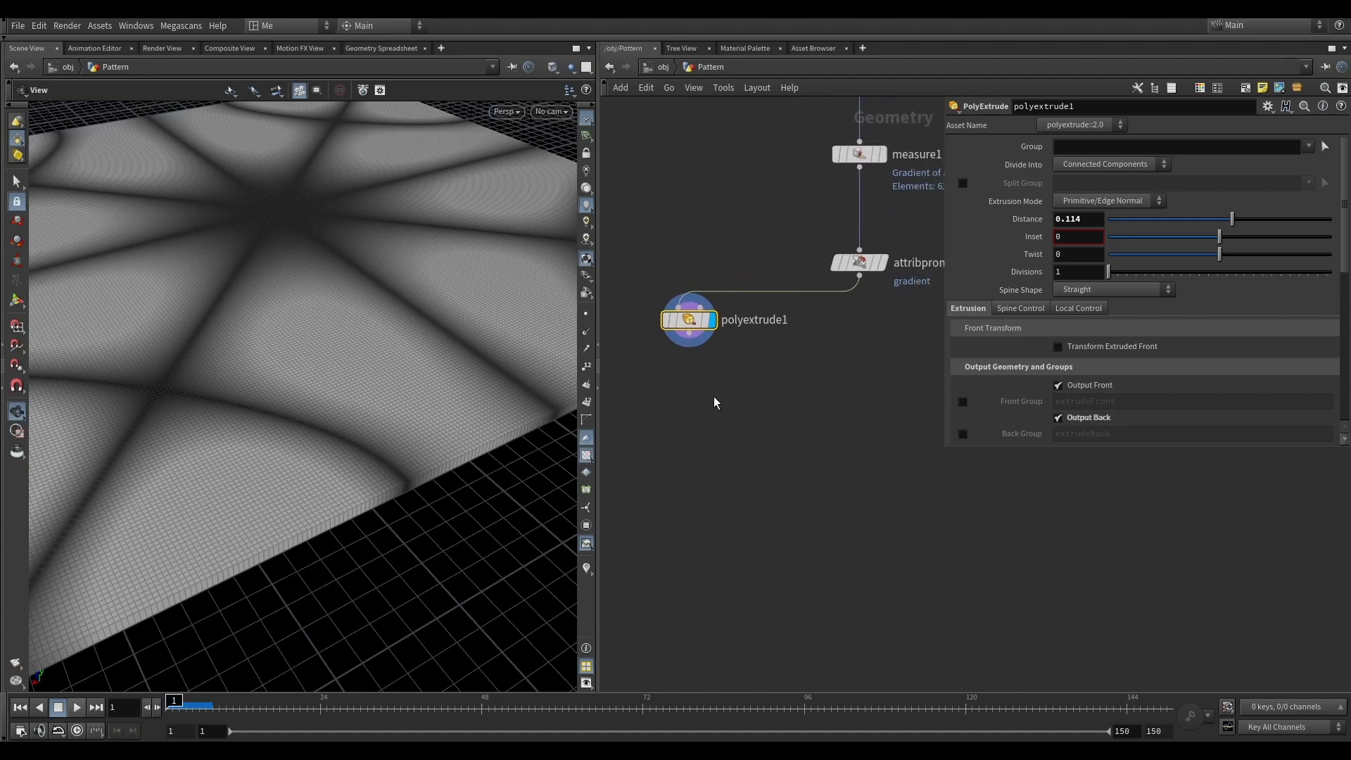
{"action": "key", "text": "Tab"}
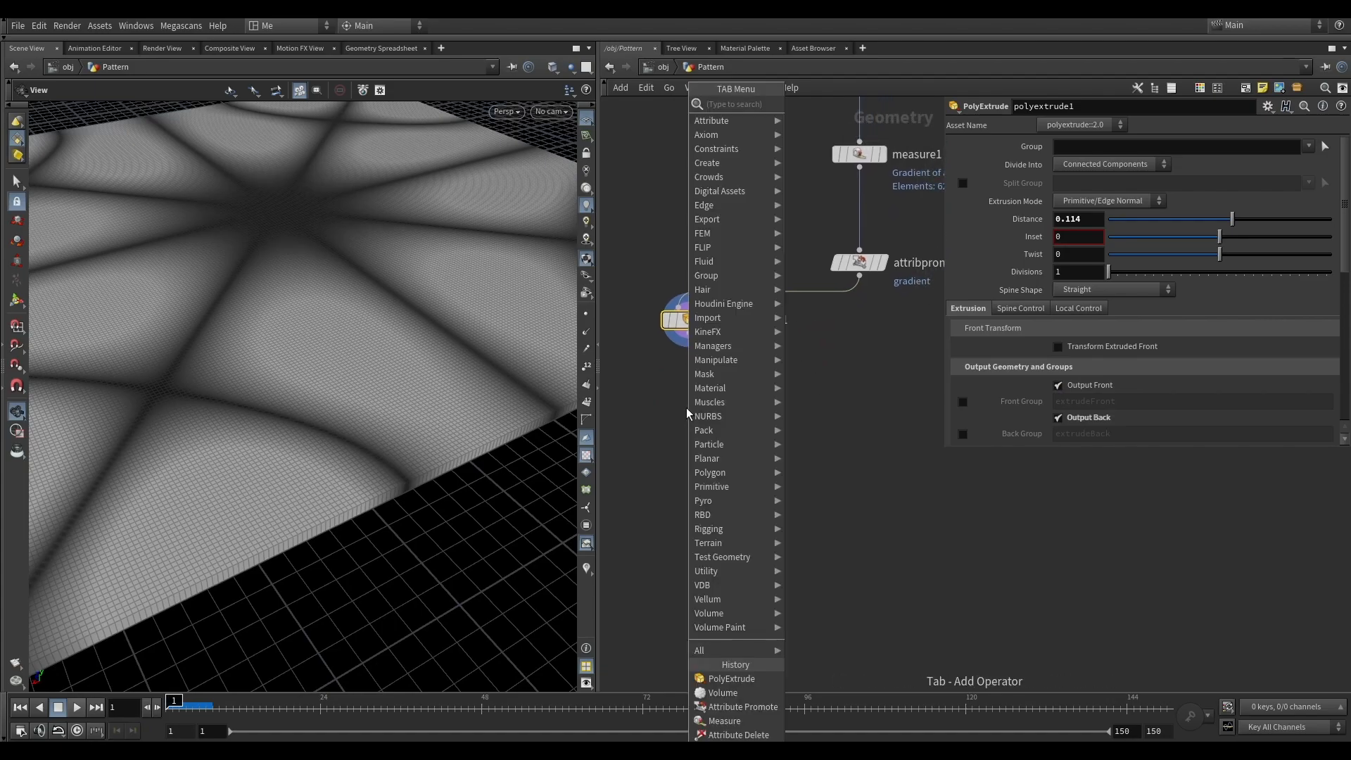
{"action": "type", "text": "vdbfrom"}
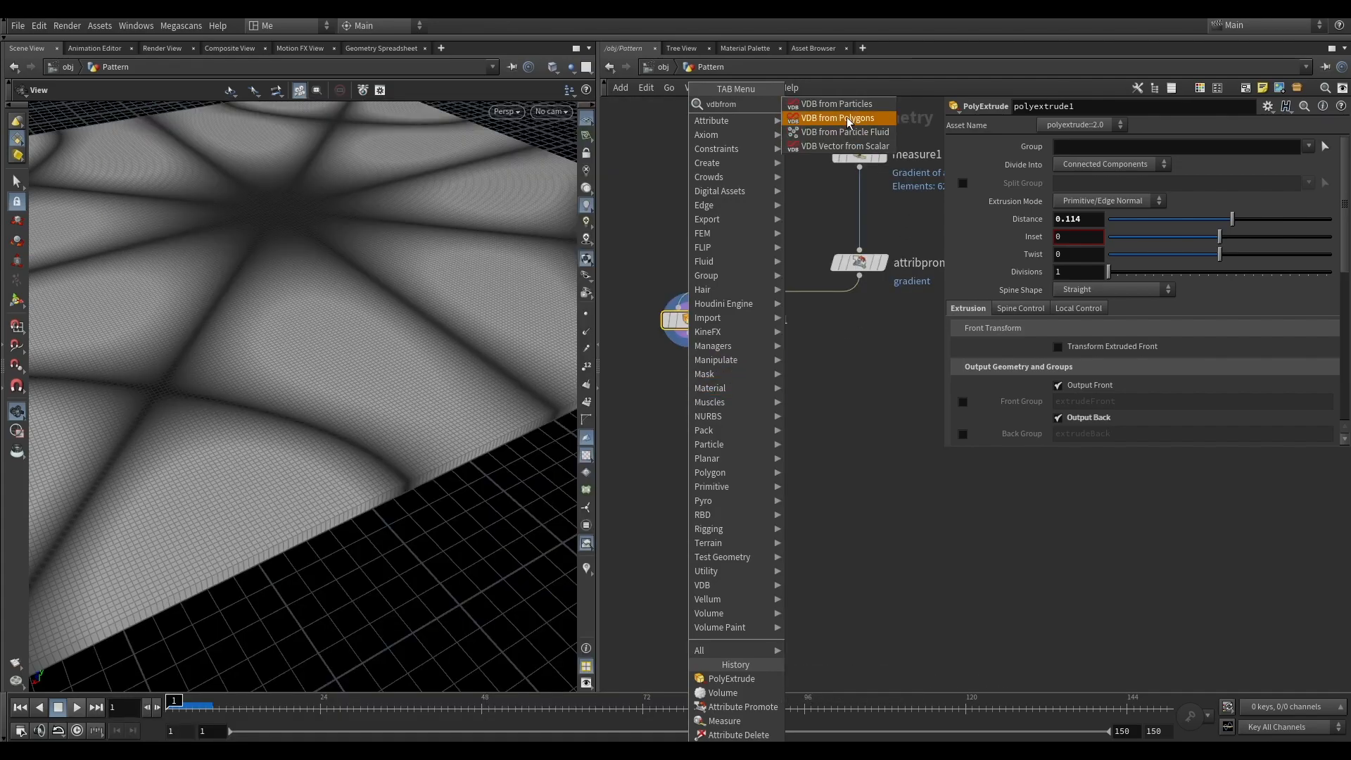
{"action": "left_click", "coordinate": [836, 132]}
{"action": "left_click", "coordinate": [714, 417]}
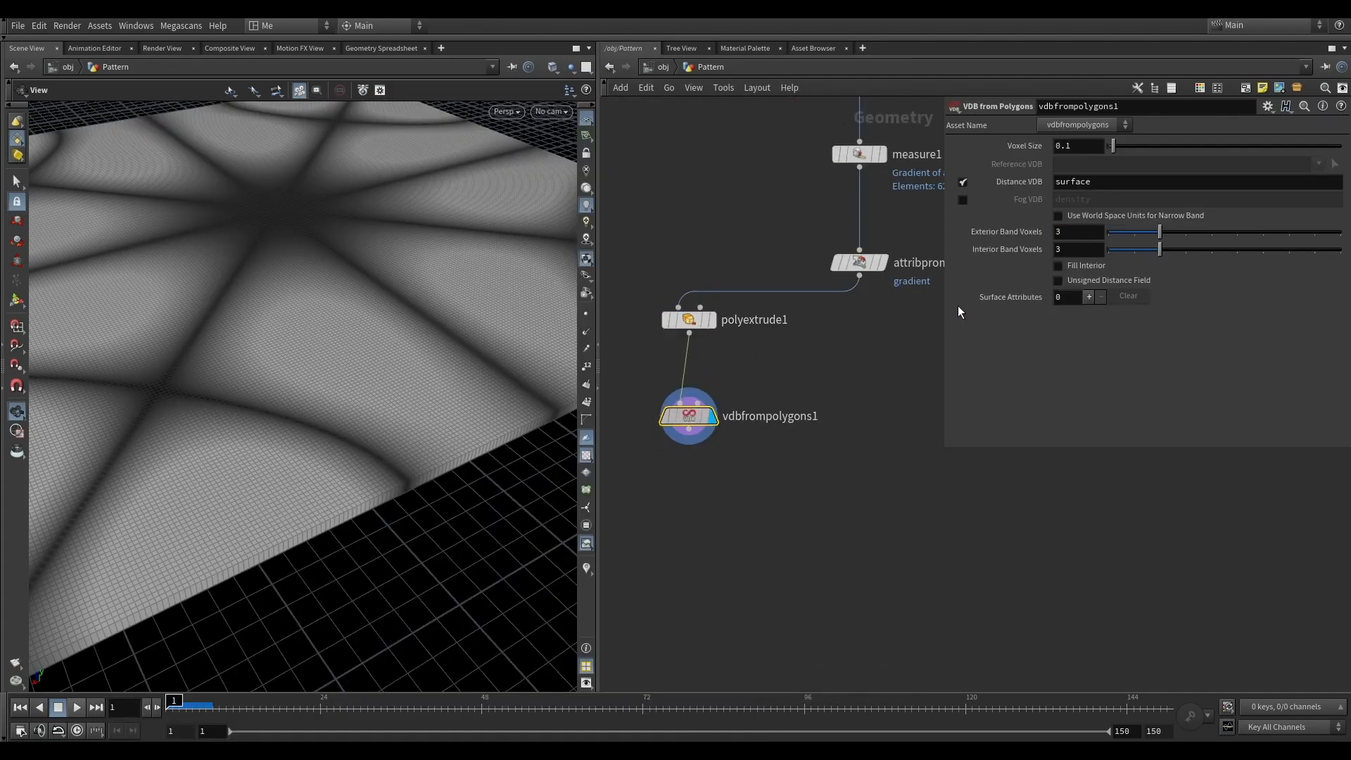
Switch vdbfrompolygons1's output from Distance VDB to Fog VDB.
{"action": "left_click", "coordinate": [963, 182]}
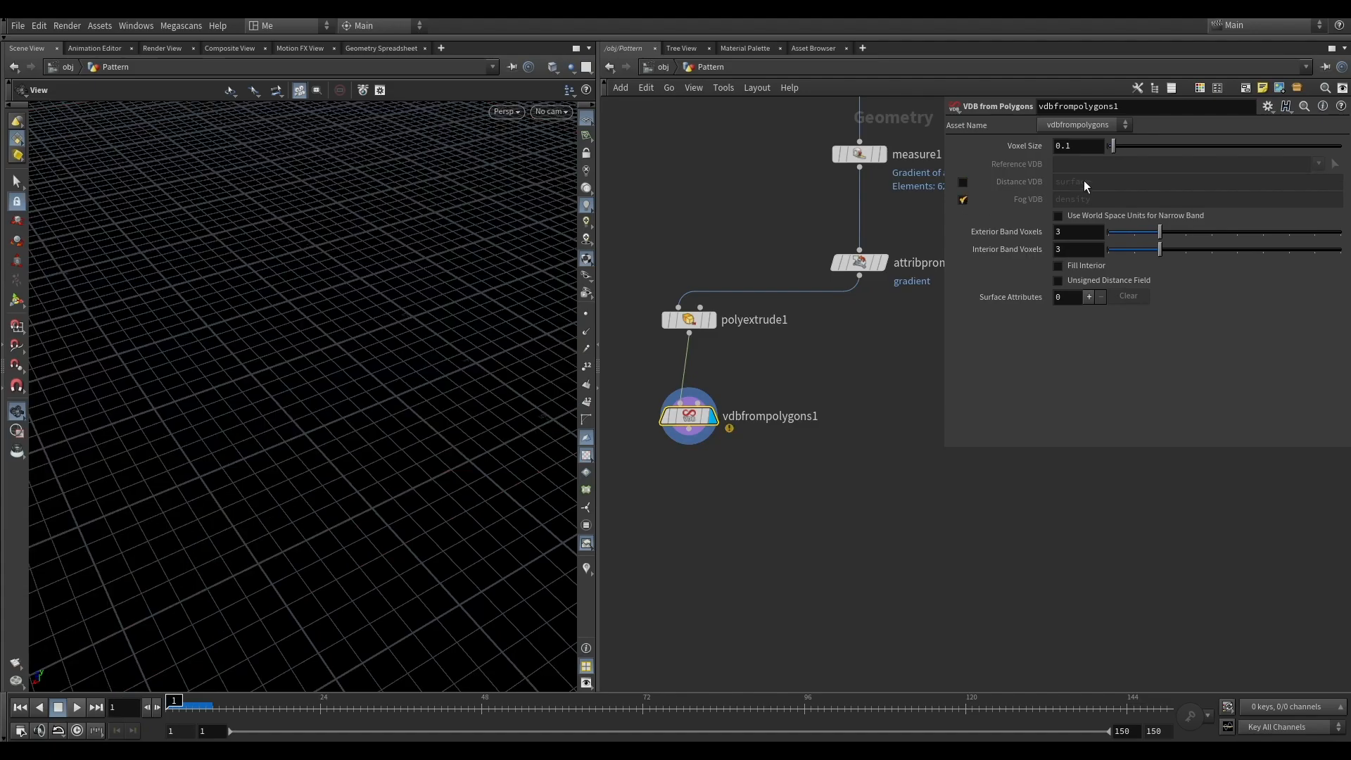
{"action": "left_click", "coordinate": [962, 200]}
{"action": "left_click", "coordinate": [1048, 199]}
{"action": "left_click", "coordinate": [907, 338]}
Set vdbfrompolygons1's Voxel Size to 0.02.
{"action": "left_click_drag", "start_coordinate": [1078, 146], "coordinate": [980, 158]}
{"action": "type", "text": "0.0"}
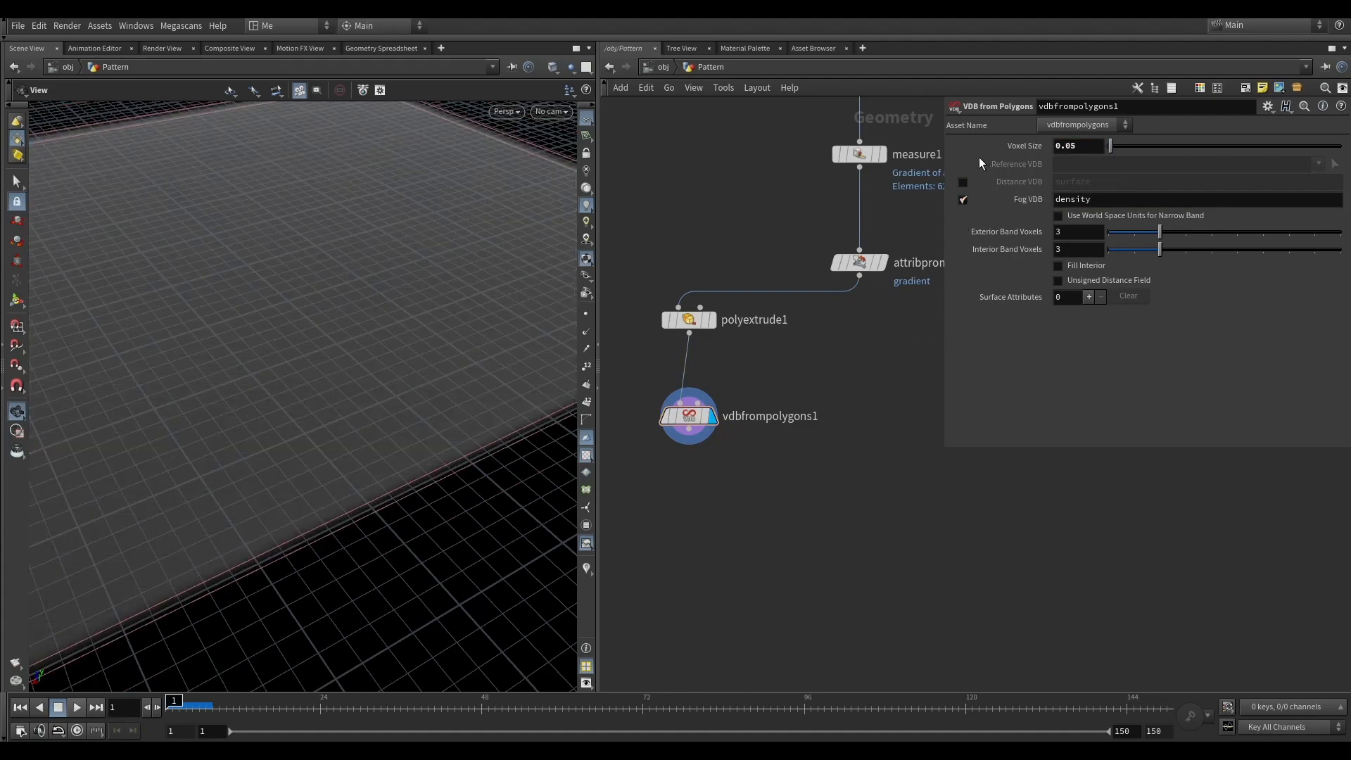
{"action": "type", "text": "5"}
{"action": "key", "text": "BackSpace"}
{"action": "type", "text": "2"}
{"action": "key", "text": "Return"}
{"action": "right_click_drag", "start_coordinate": [371, 355], "coordinate": [260, 390]}
Add a VDB Analysis node below vdbfrompolygons1 and display it.
{"action": "middle_click_drag", "start_coordinate": [846, 372], "coordinate": [874, 284]}
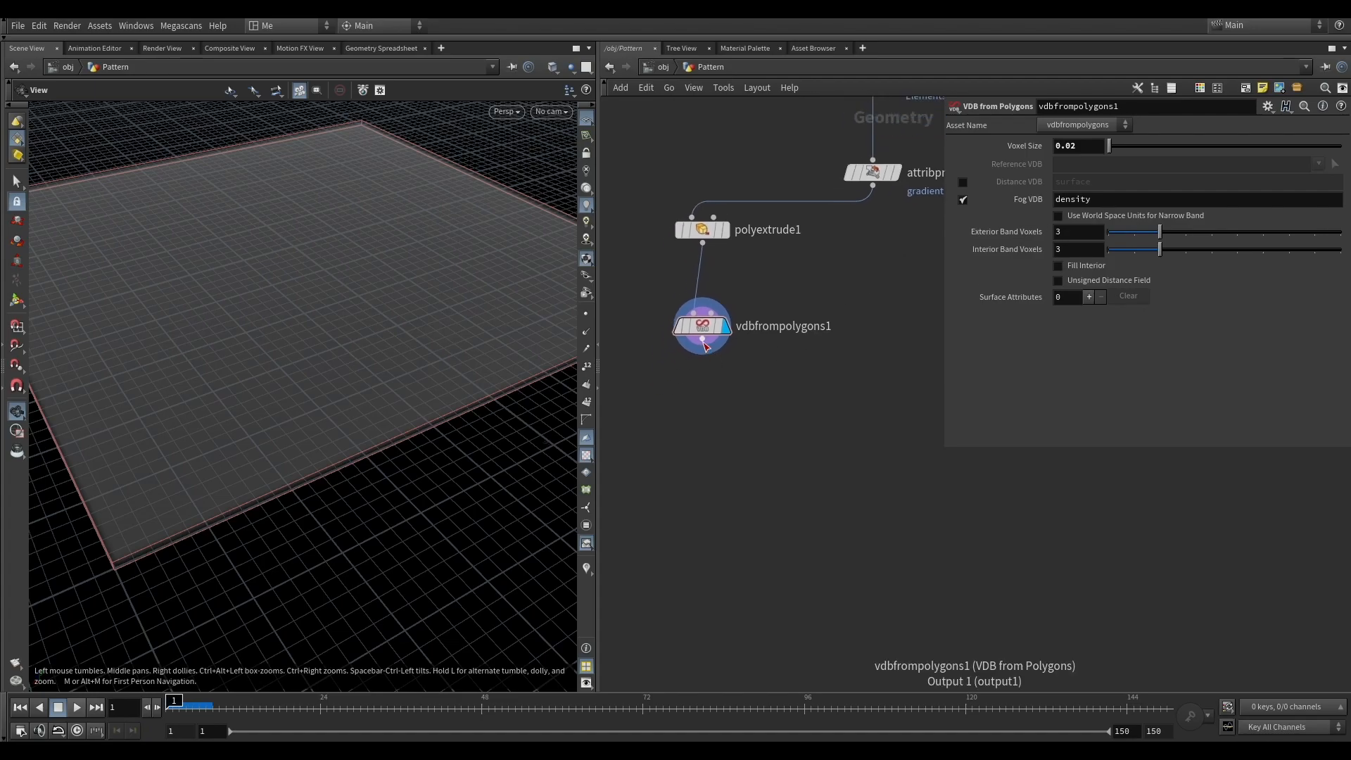
{"action": "key", "text": "Tab"}
{"action": "mouse_move", "coordinate": [714, 389]}
{"action": "type", "text": "vdb analysis"}
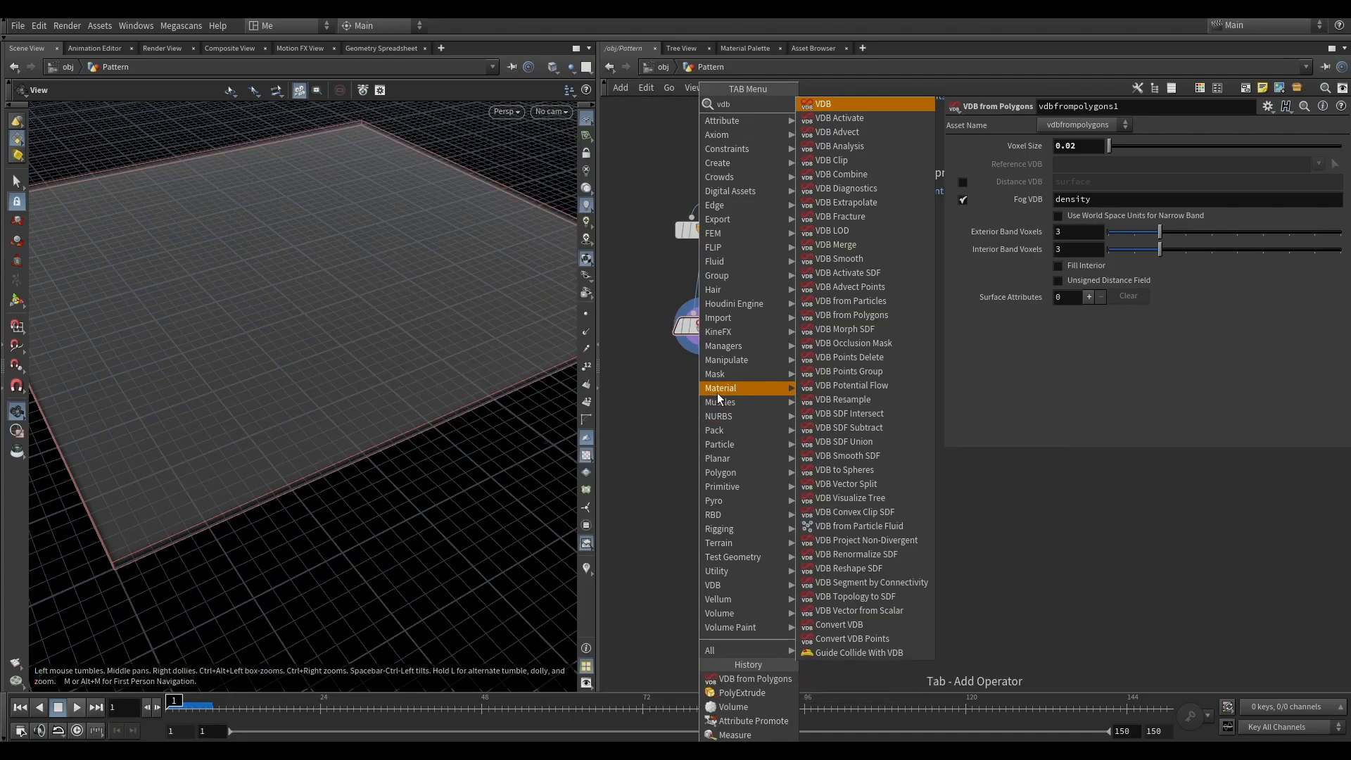
{"action": "key", "text": "Return"}
{"action": "left_click", "coordinate": [724, 411]}
{"action": "left_click_drag", "start_coordinate": [712, 413], "coordinate": [714, 425]}
{"action": "scroll", "coordinate": [1025, 200], "scroll_direction": "down", "scroll_amount": 2}
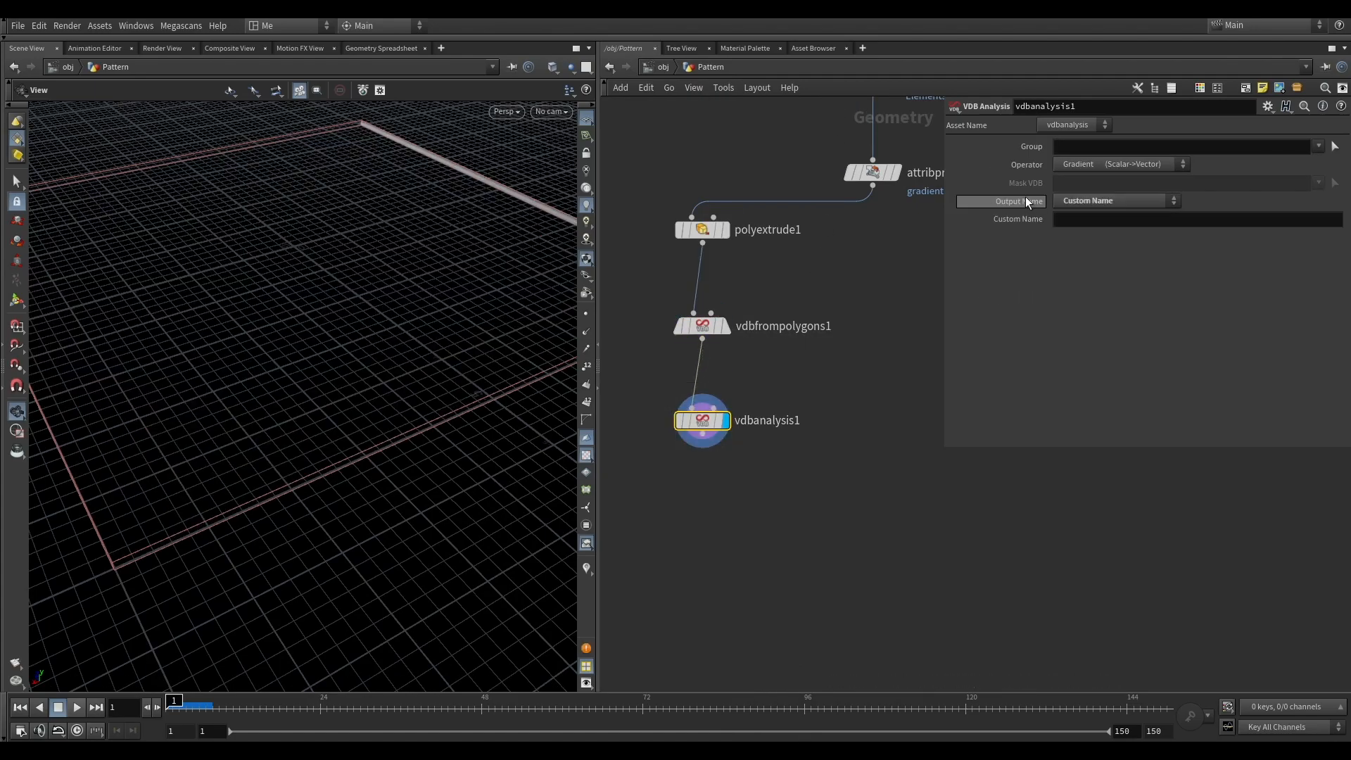
Set vdbanalysis1's Output Name to Custom Name and name the output vel.
{"action": "left_click", "coordinate": [1083, 200]}
{"action": "left_click", "coordinate": [1080, 243]}
{"action": "left_click", "coordinate": [1072, 221]}
{"action": "type", "text": "vel"}
{"action": "key", "text": "Return"}
Display attribpromote1's grid for comparison and return to the output of vdbanalysis1.
{"action": "scroll", "coordinate": [809, 303], "scroll_direction": "down", "scroll_amount": 3}
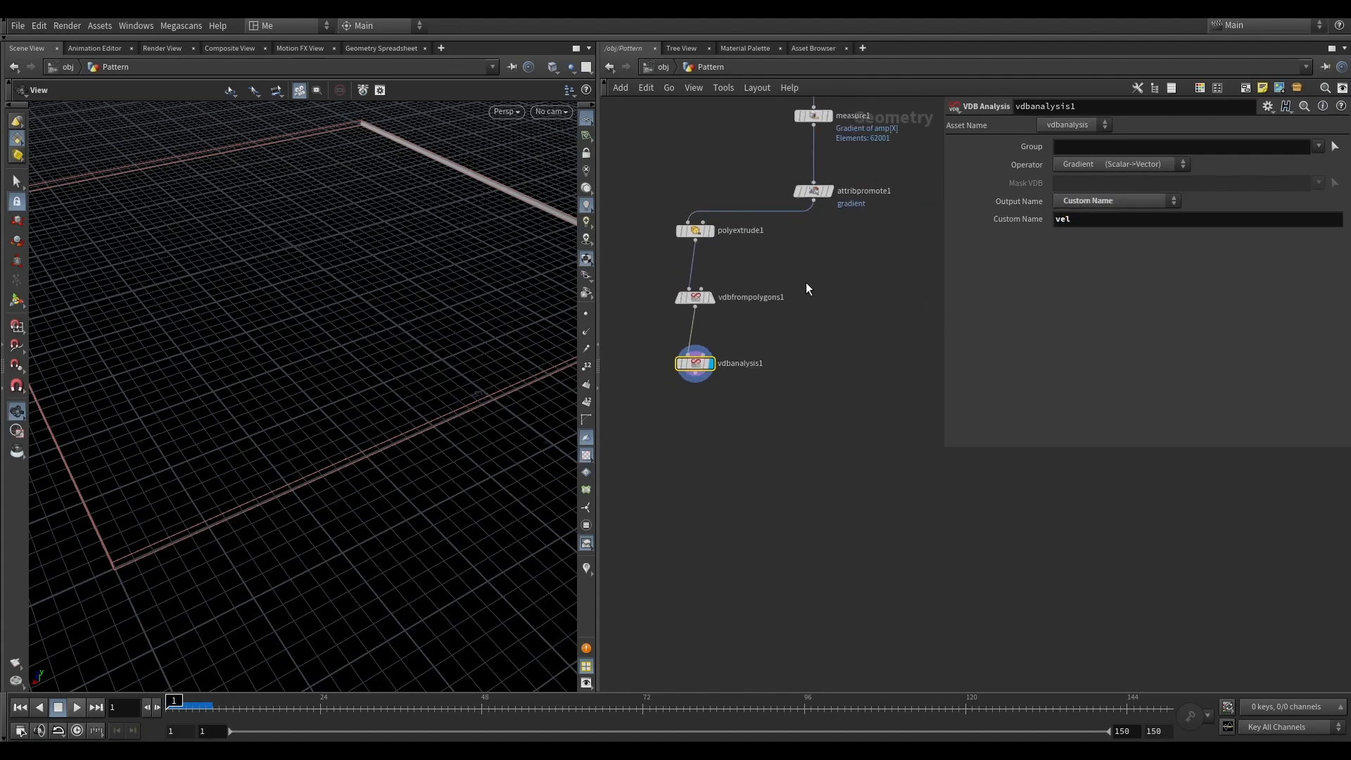
{"action": "left_click", "coordinate": [830, 191]}
{"action": "left_click", "coordinate": [810, 192]}
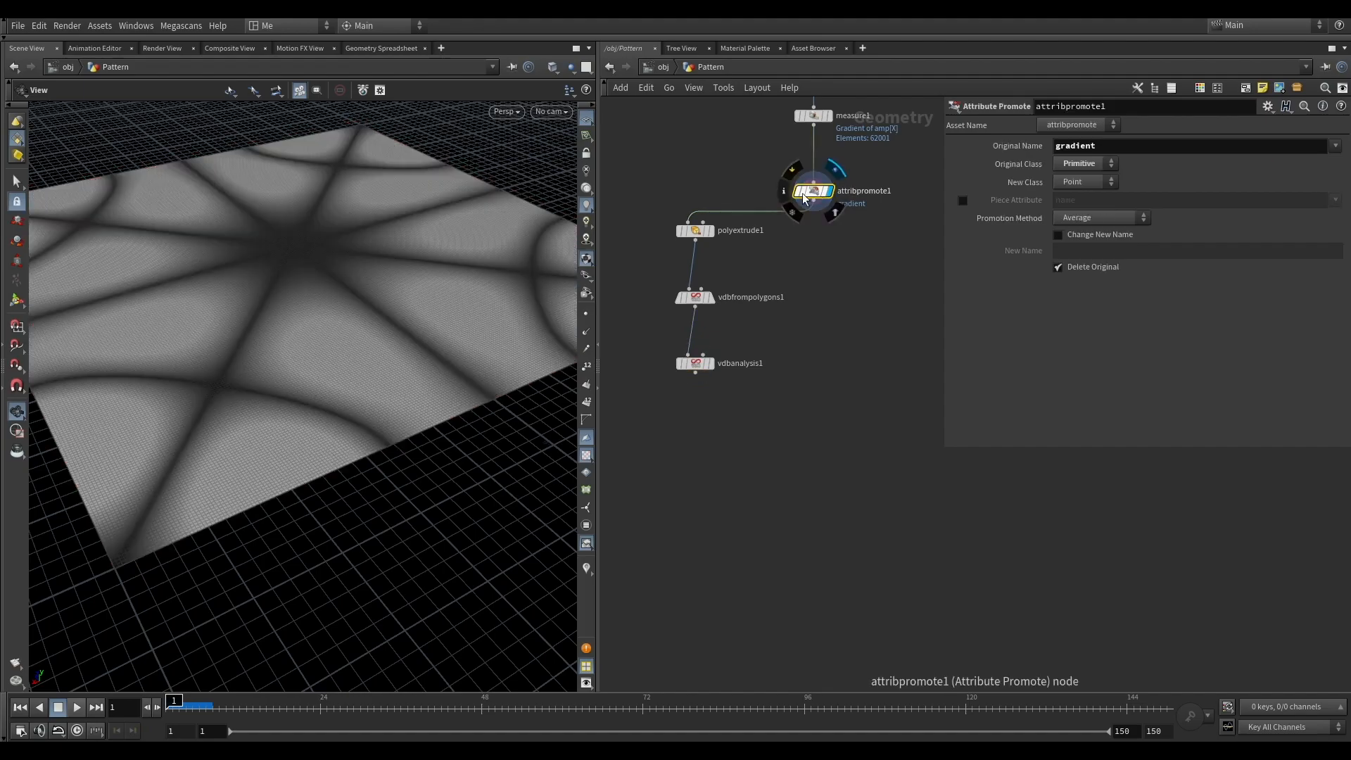
{"action": "left_click", "coordinate": [698, 347]}
{"action": "left_click", "coordinate": [712, 349]}
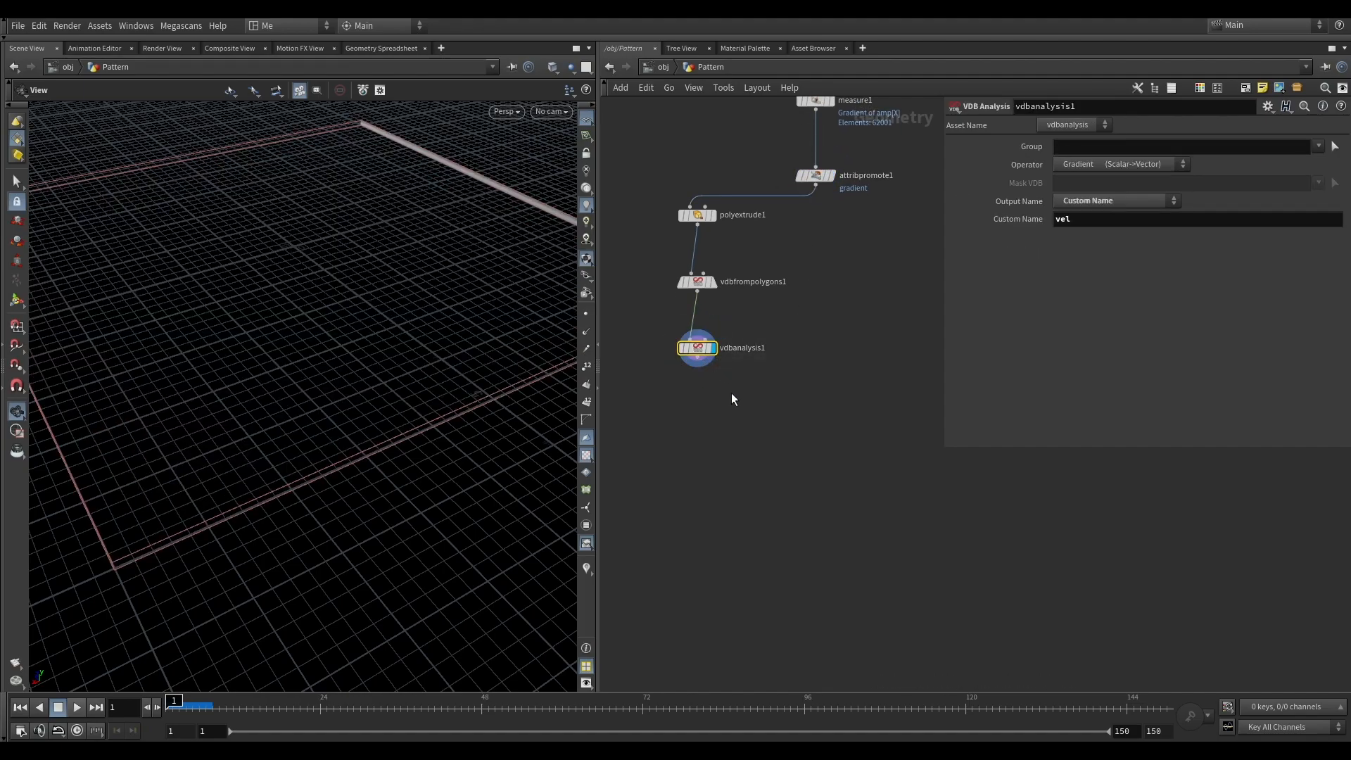
Add a Volume Wrangle fed by vdbanalysis1 and wire attribpromote1 into its second input.
{"action": "key", "text": "Tab"}
{"action": "type", "text": "volumwr"}
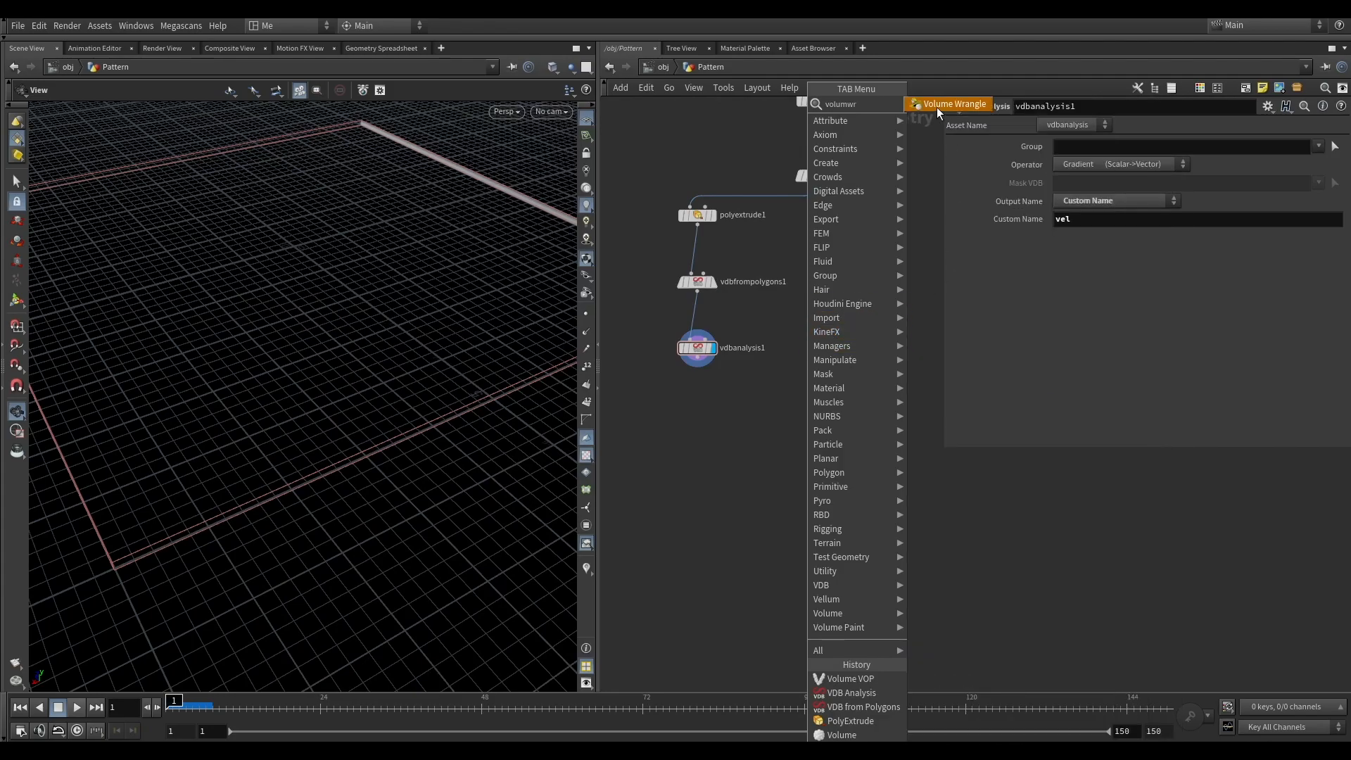
{"action": "left_click", "coordinate": [935, 107]}
{"action": "left_click", "coordinate": [809, 387]}
{"action": "scroll", "coordinate": [746, 251], "scroll_direction": "up", "scroll_amount": 5}
{"action": "scroll", "coordinate": [746, 252], "scroll_direction": "down", "scroll_amount": 4}
{"action": "scroll", "coordinate": [750, 194], "scroll_direction": "up", "scroll_amount": 5}
{"action": "left_click_drag", "start_coordinate": [732, 184], "coordinate": [740, 514]}
Display attribpromote1 and check its point attributes in the node info.
{"action": "left_click", "coordinate": [762, 168]}
{"action": "left_click", "coordinate": [736, 166]}
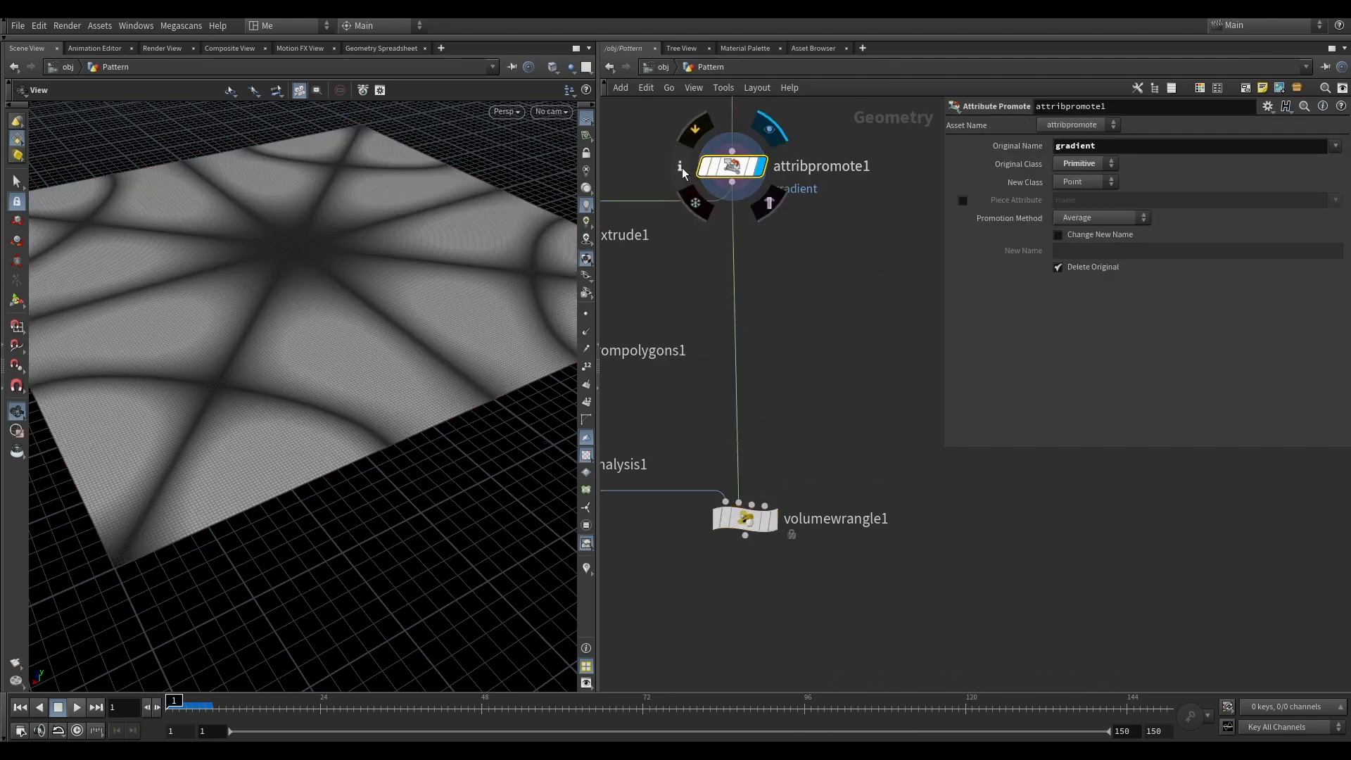
{"action": "left_click", "coordinate": [681, 169]}
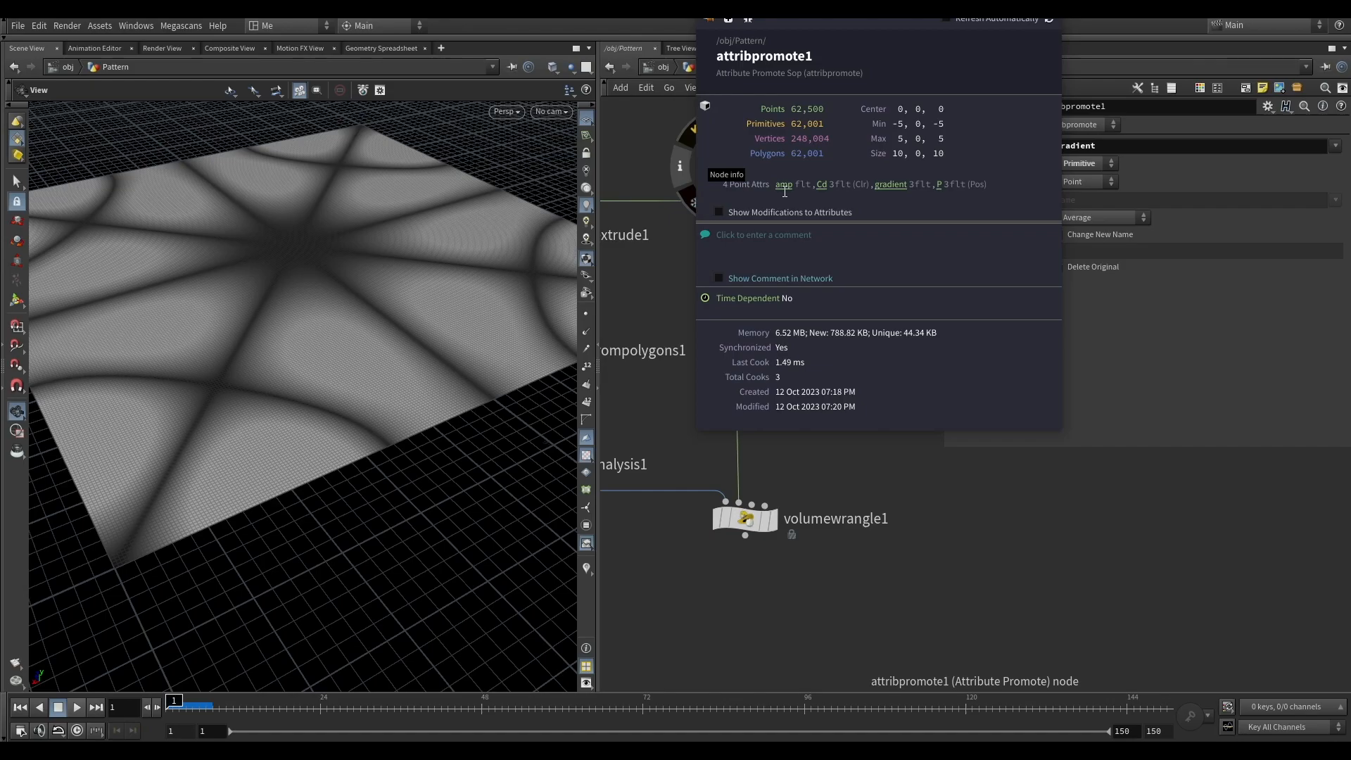
Display volumewrangle1 and start its VEX code with int pt = nearpoint(1,@P); to find the closest pattern point.
{"action": "middle_click_drag", "start_coordinate": [817, 384], "coordinate": [840, 302]}
{"action": "left_click", "coordinate": [797, 438]}
{"action": "left_click", "coordinate": [771, 438]}
{"action": "left_click", "coordinate": [1020, 230]}
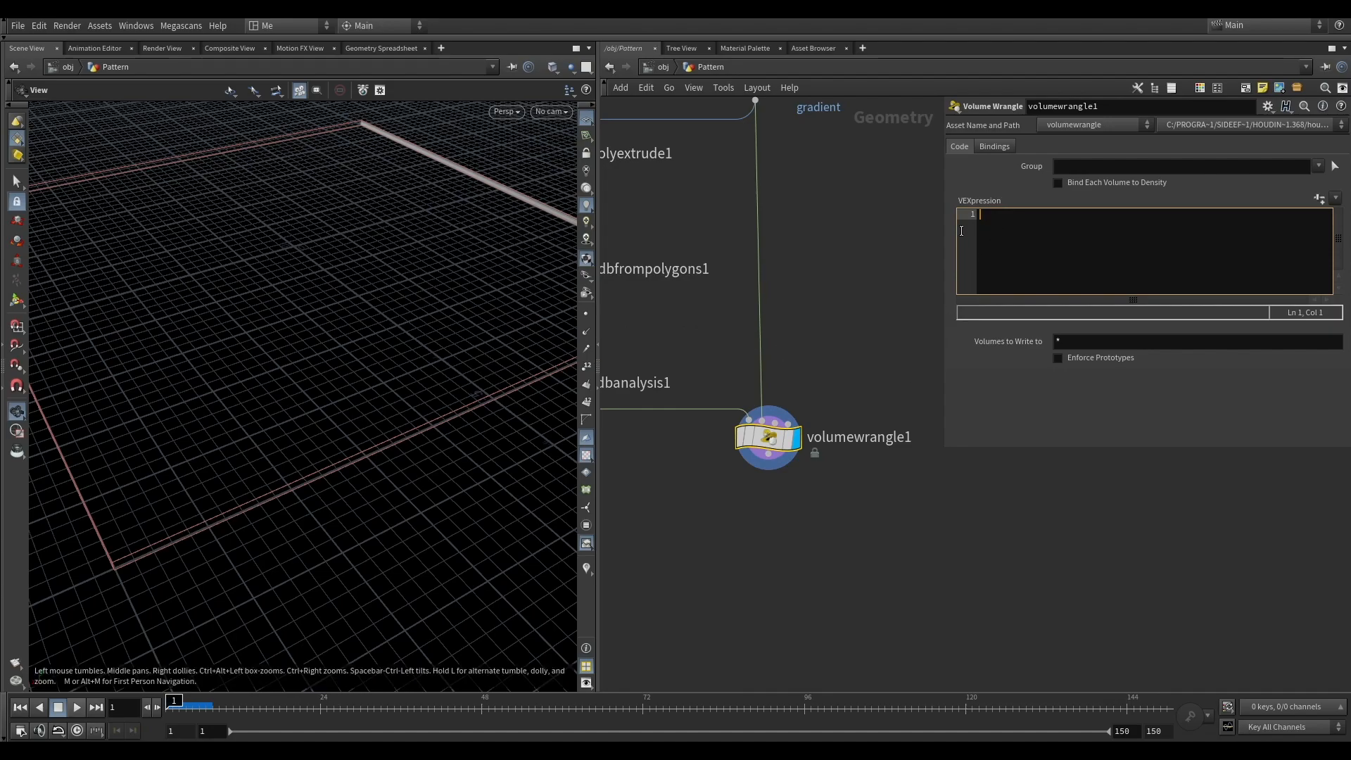
{"action": "type", "text": "int p"}
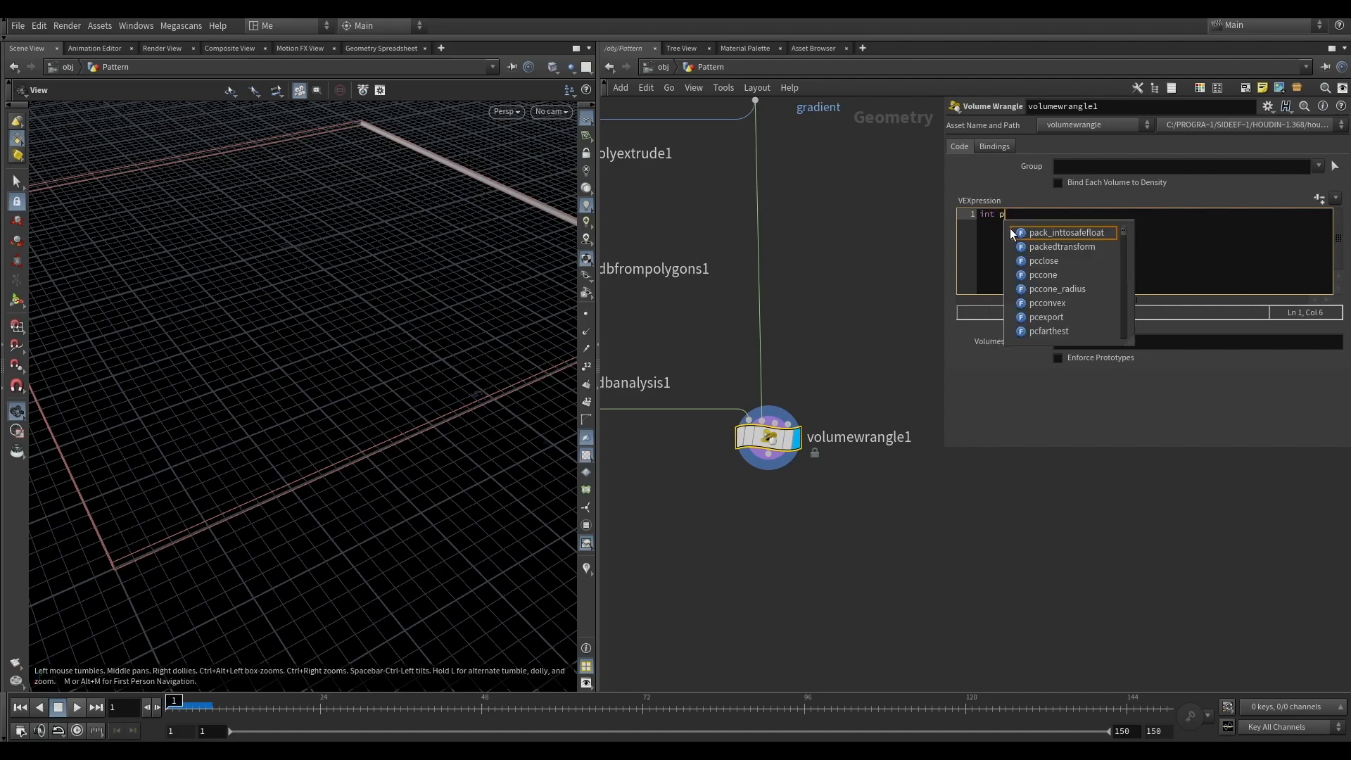
{"action": "key", "text": "BackSpace"}
{"action": "type", "text": "pt "}
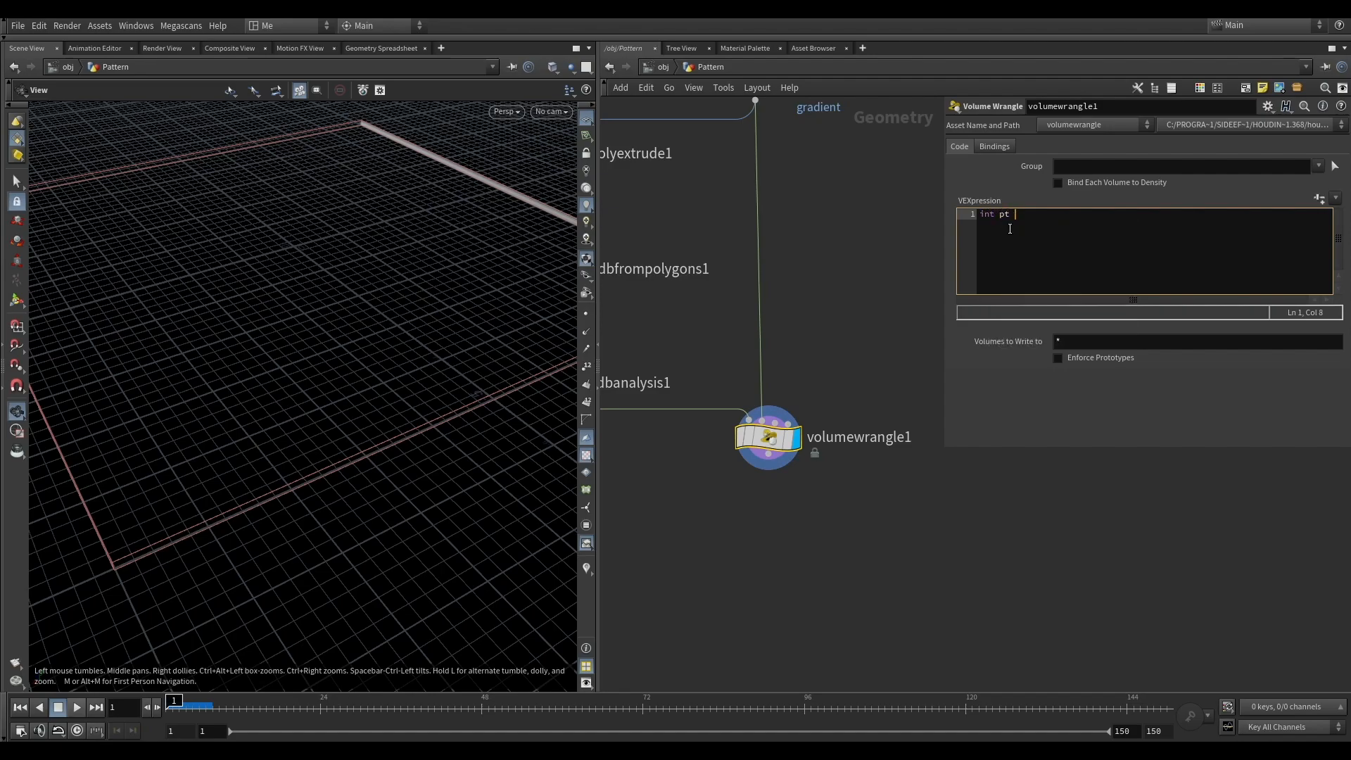
{"action": "type", "text": "= nearpoint"}
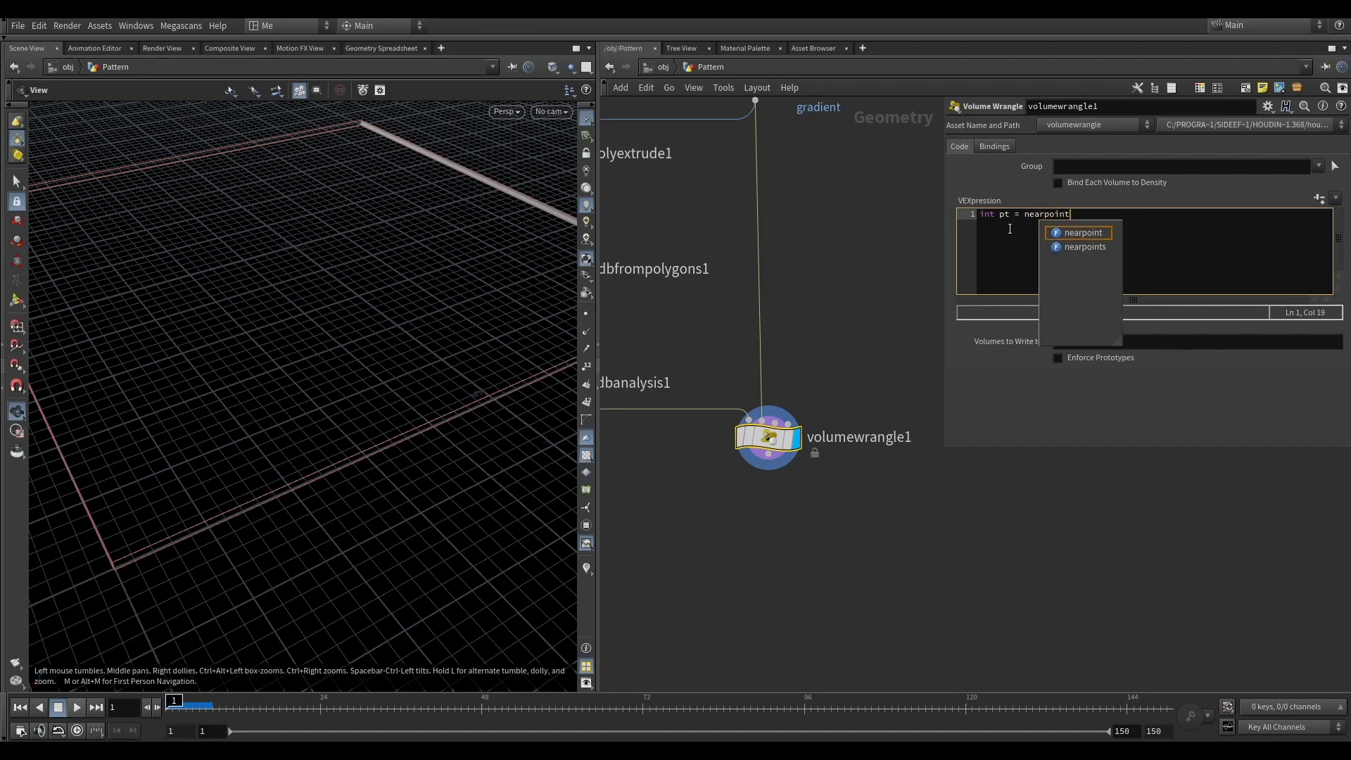
{"action": "type", "text": "("}
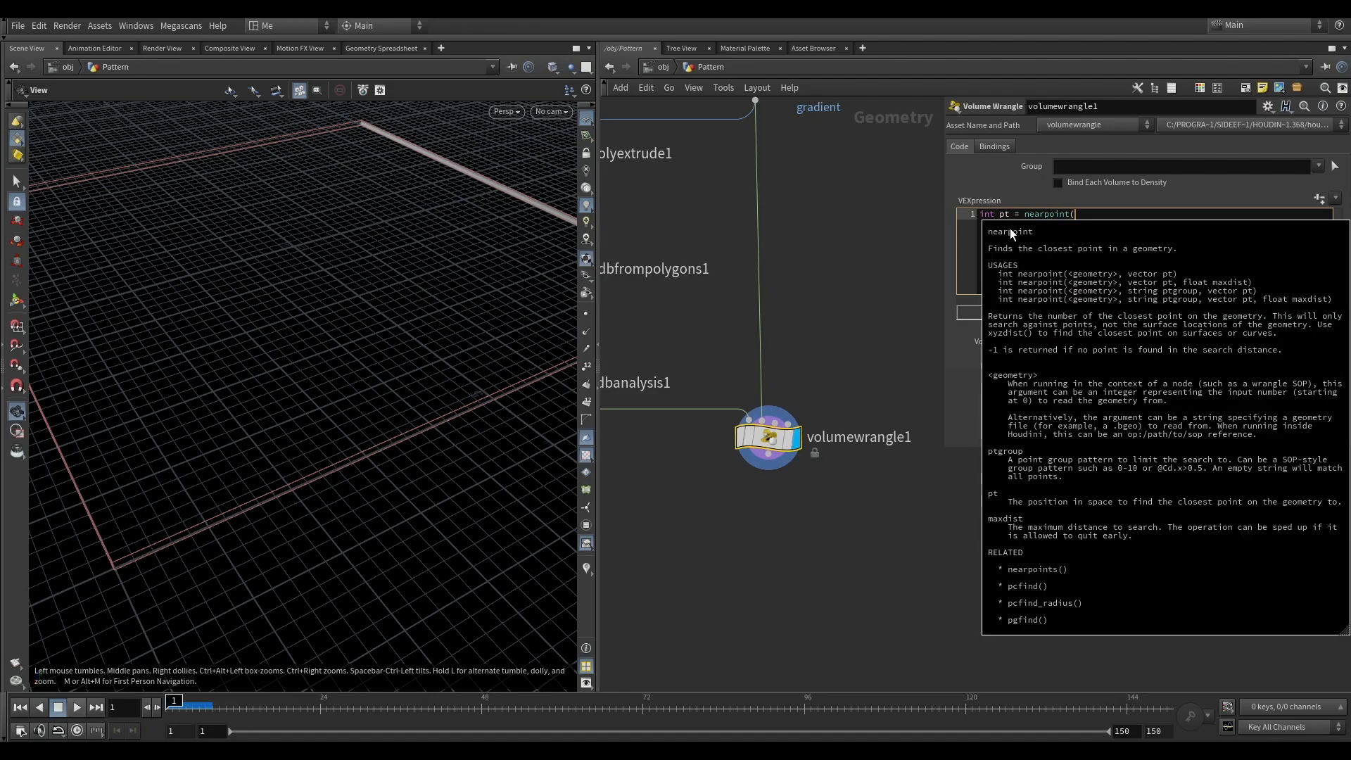
{"action": "type", "text": "1,@P);"}
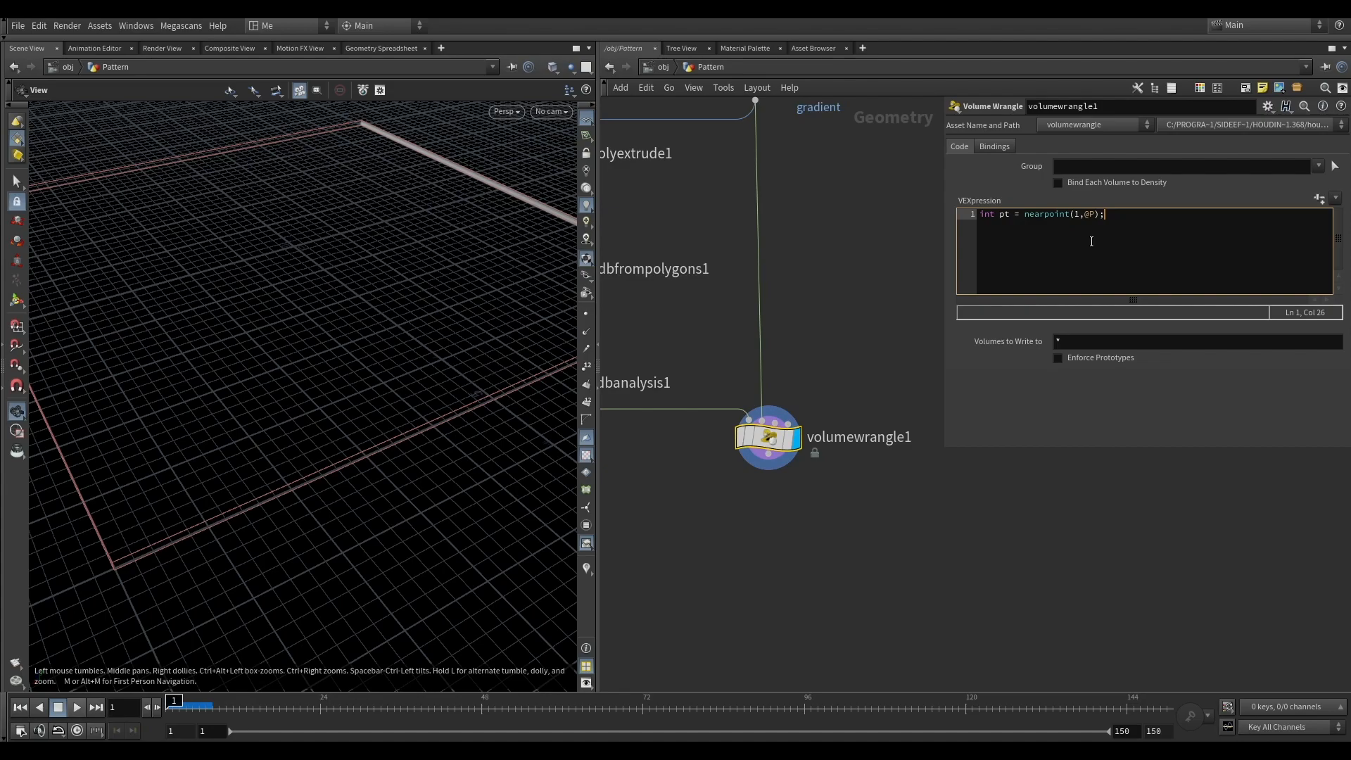
Add a second line to volumewrangle1's code, v@vel = point(1,"gradient",pt);, to read the gradient into the velocity.
{"action": "key", "text": "Return"}
{"action": "type", "text": "v@vel = point("}
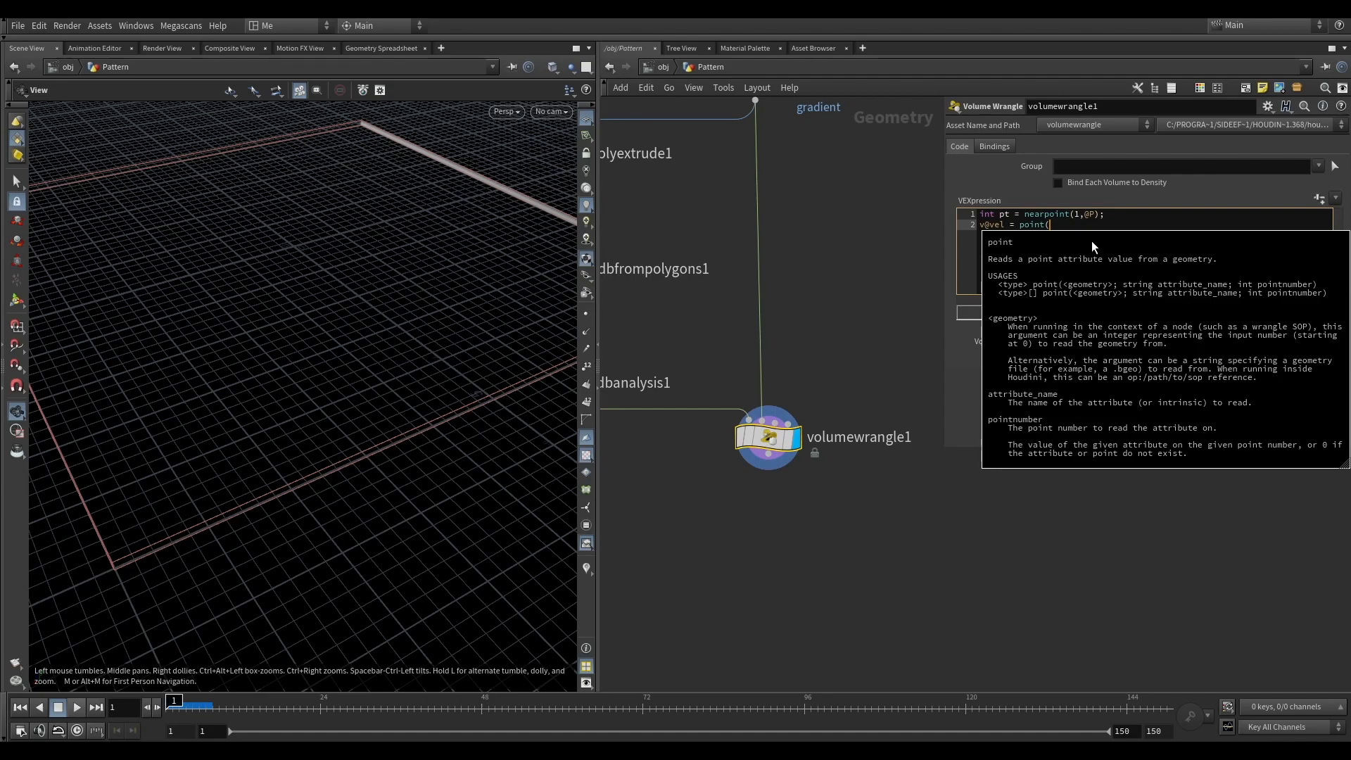
{"action": "type", "text": "1"}
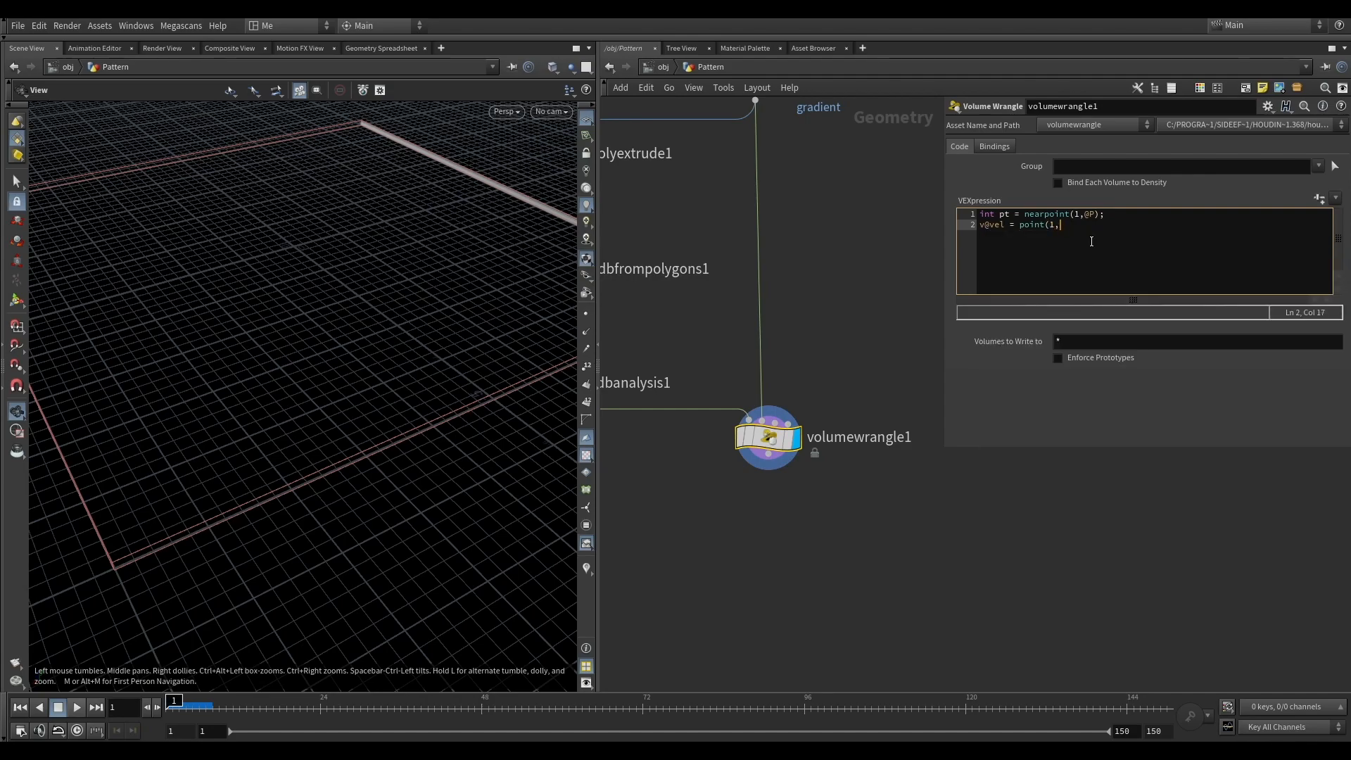
{"action": "type", "text": ",\"gradient"}
{"action": "middle_click_drag", "start_coordinate": [815, 109], "coordinate": [787, 168]}
{"action": "left_click", "coordinate": [1127, 229]}
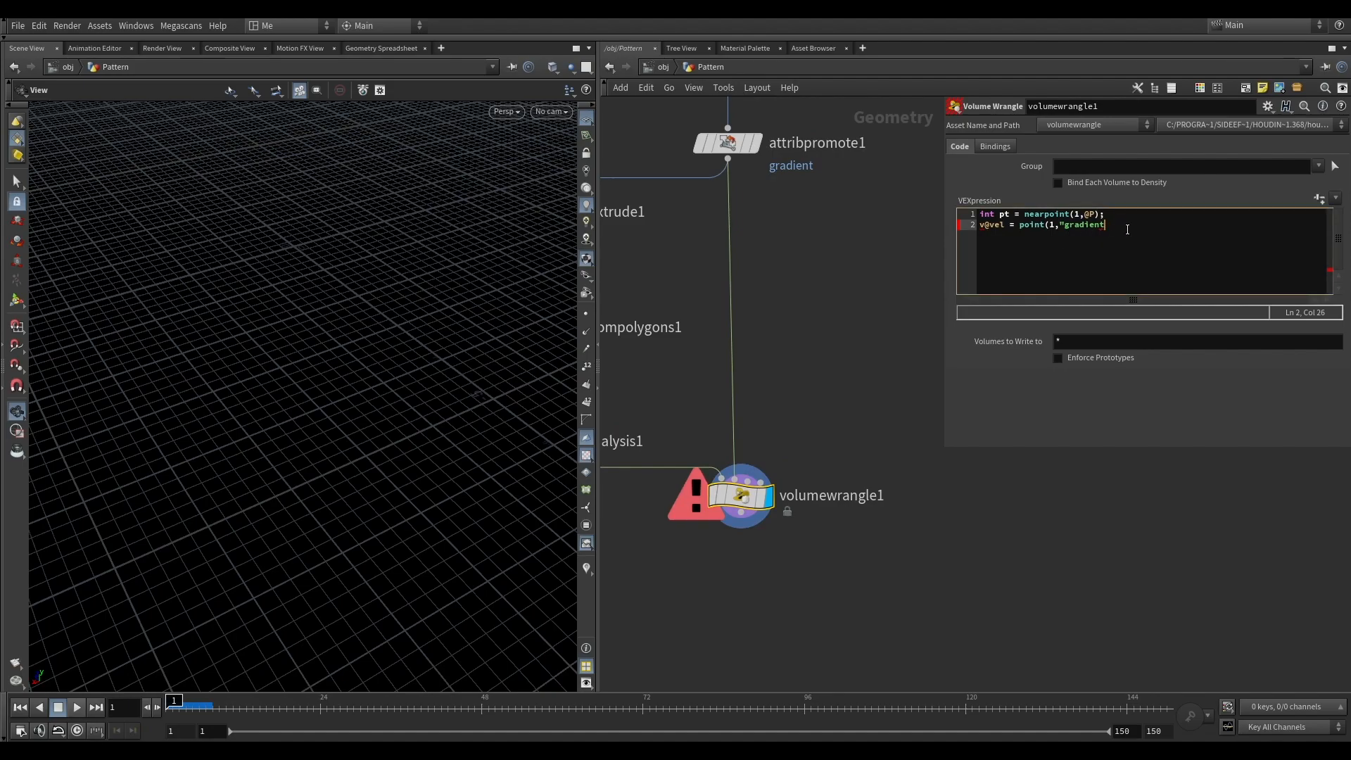
{"action": "type", "text": "\",pt"}
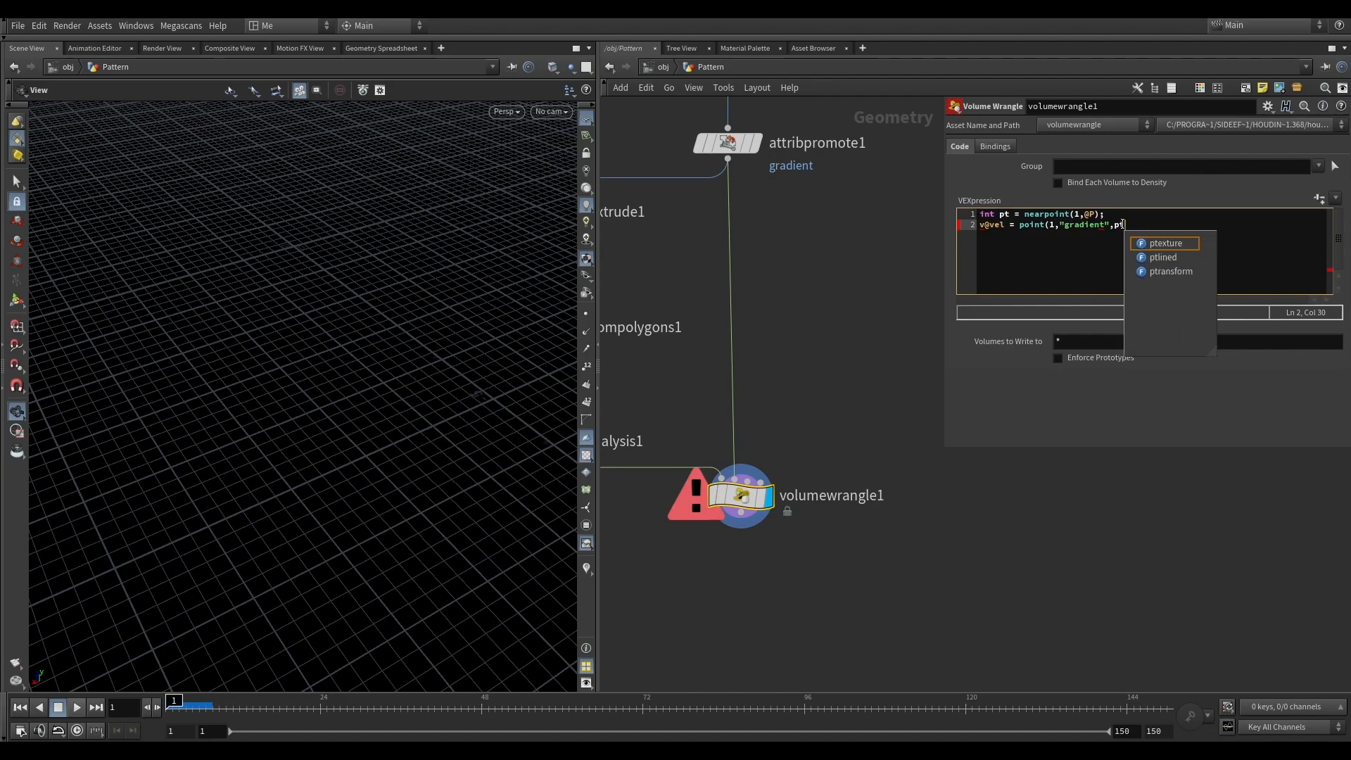
{"action": "type", "text": ");"}
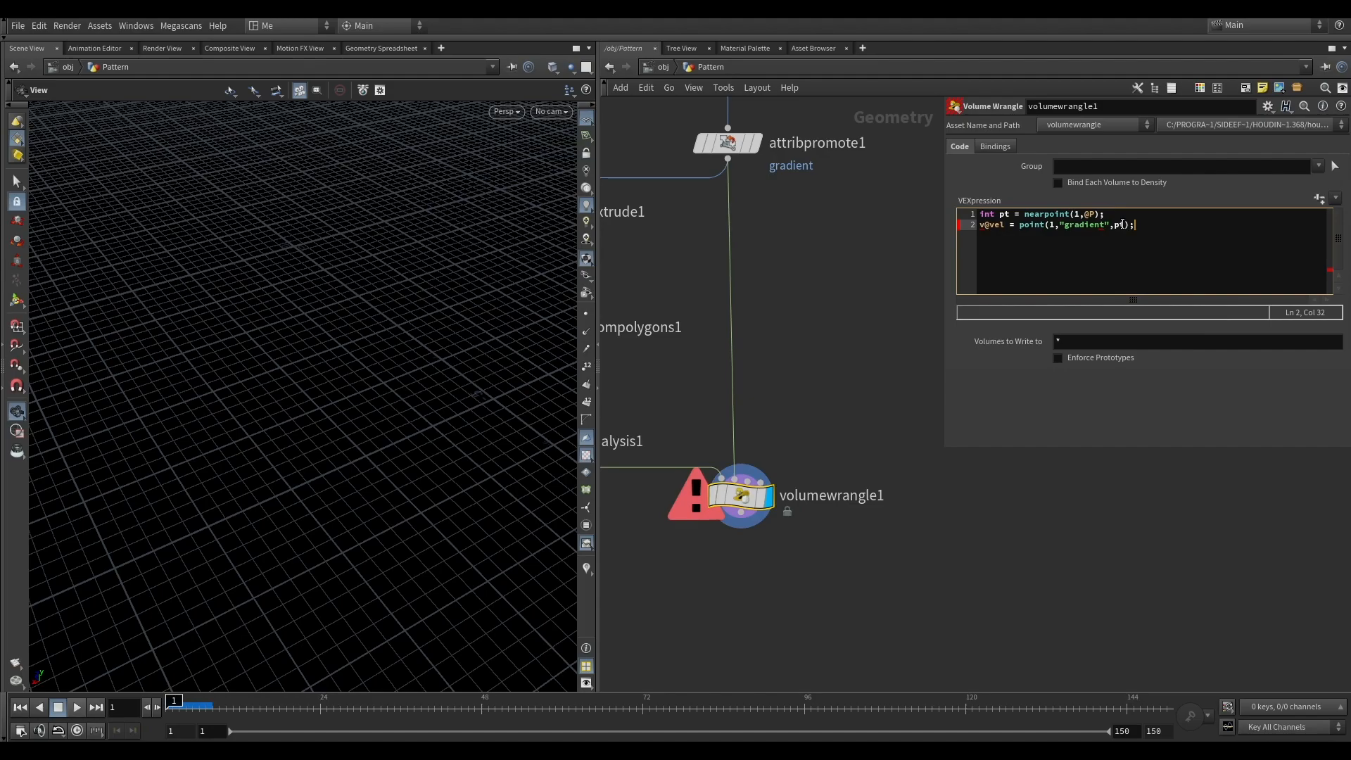
Compare the velocity volume from volumewrangle1 with the pattern displayed by attribpromote1.
{"action": "left_click_drag", "start_coordinate": [456, 302], "coordinate": [305, 326]}
{"action": "scroll", "coordinate": [351, 246], "scroll_direction": "down", "scroll_amount": 2}
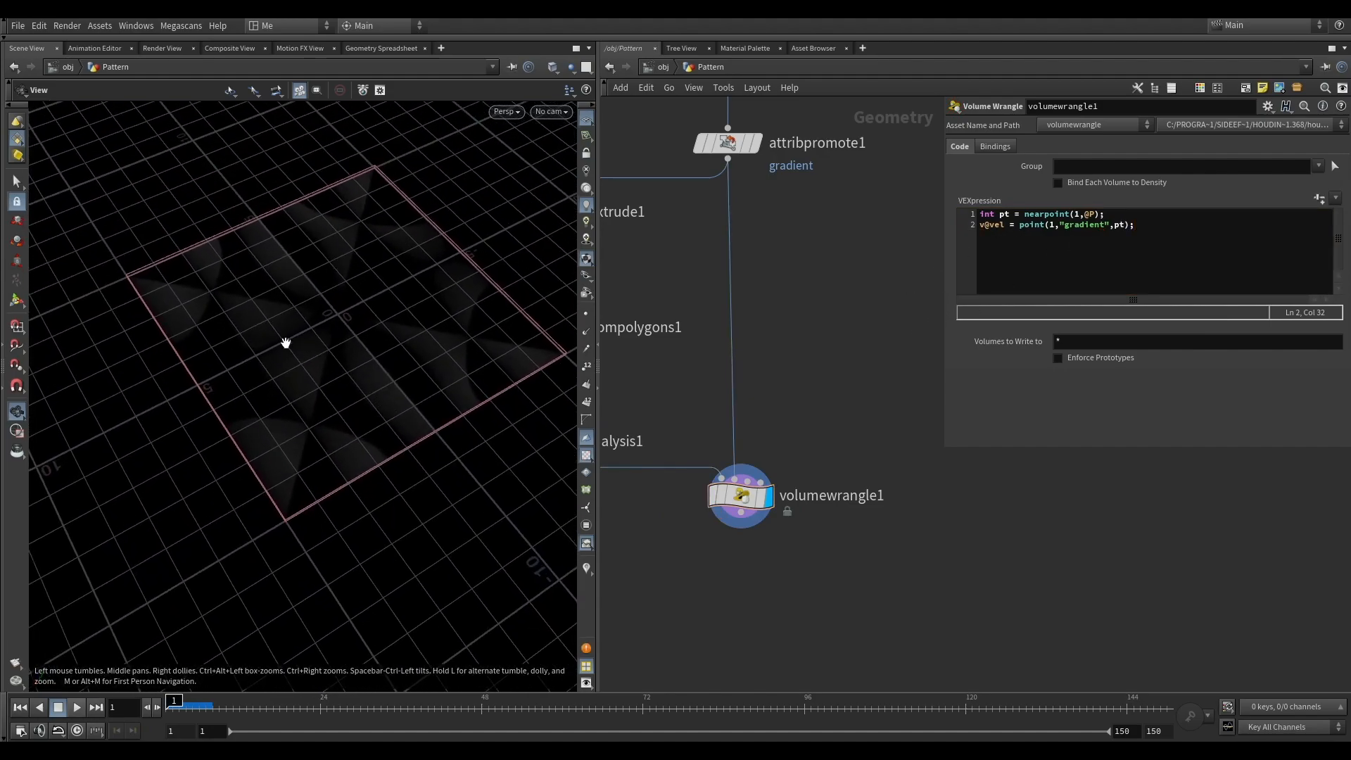
{"action": "middle_click_drag", "start_coordinate": [657, 267], "coordinate": [725, 382]}
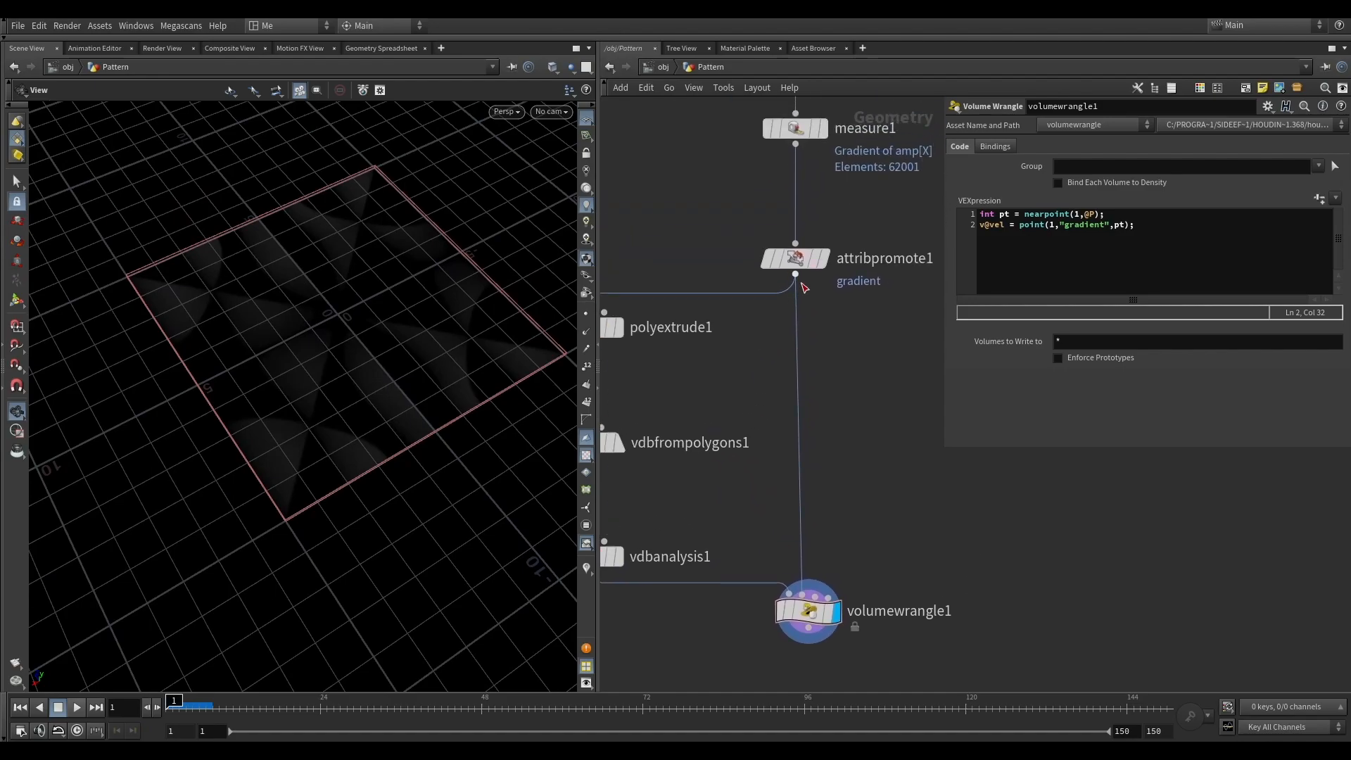
{"action": "left_click", "coordinate": [822, 259]}
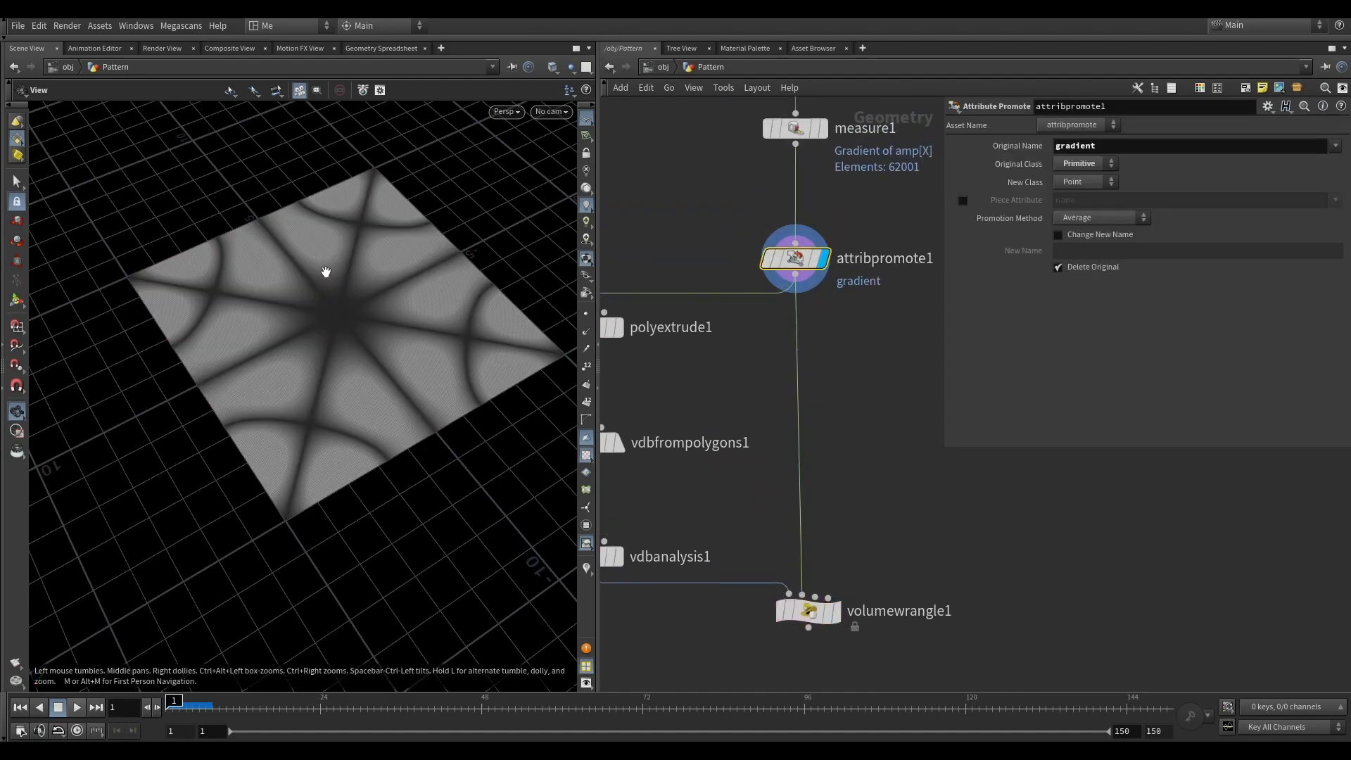
{"action": "left_click", "coordinate": [838, 613]}
{"action": "left_click", "coordinate": [822, 259]}
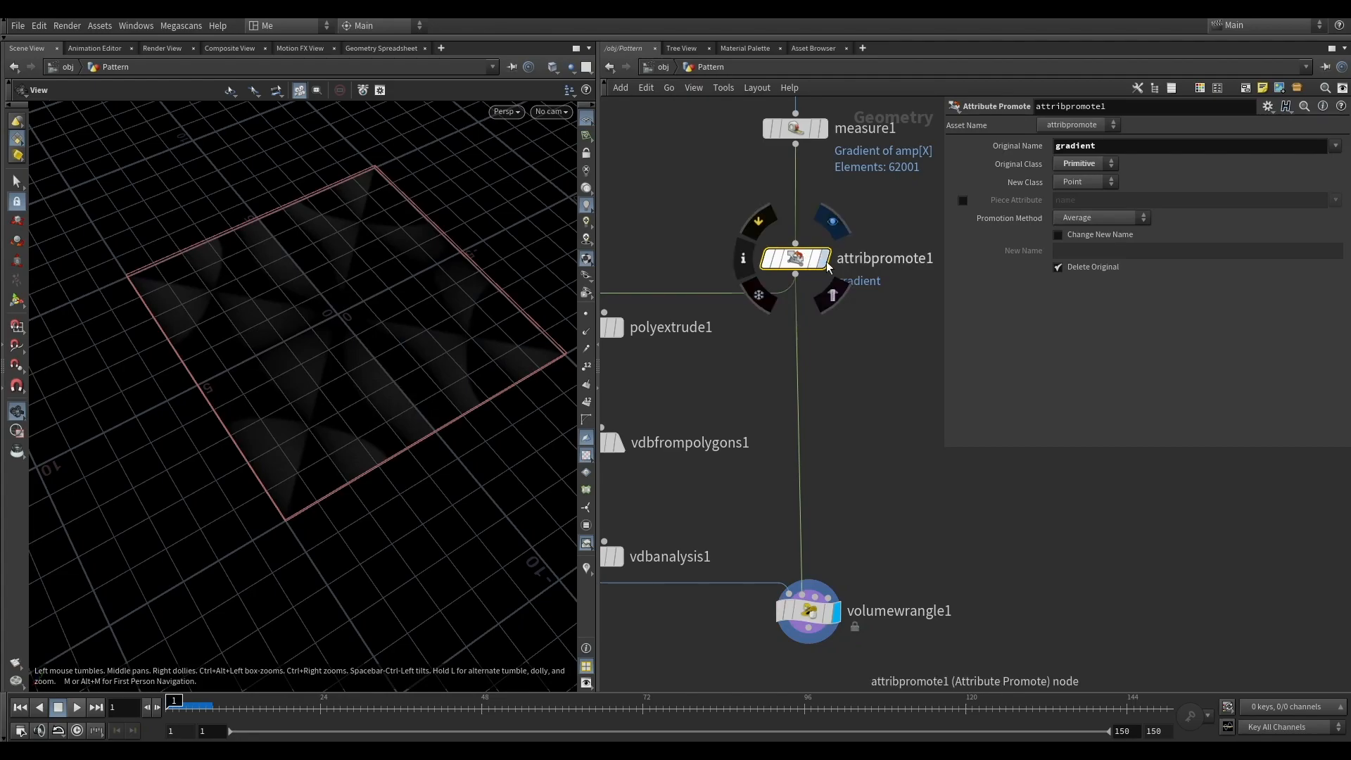
{"action": "scroll", "coordinate": [383, 377], "scroll_direction": "up", "scroll_amount": 5}
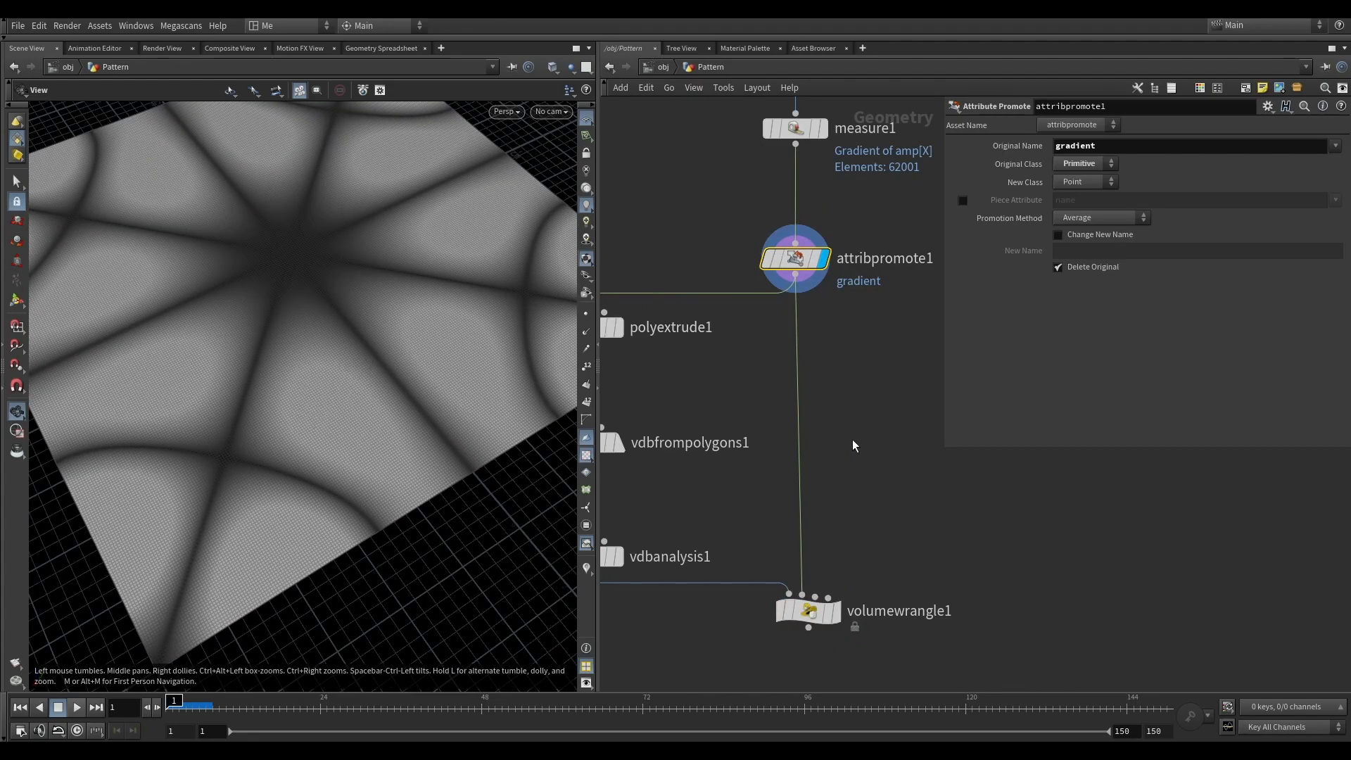
Invert the velocity in volumewrangle1 by changing the second code line to v@vel = -point(1,"gradient",pt);.
{"action": "middle_click_drag", "start_coordinate": [853, 437], "coordinate": [838, 285]}
{"action": "left_click", "coordinate": [821, 460]}
{"action": "left_click", "coordinate": [1019, 225]}
{"action": "type", "text": "-"}
{"action": "left_click", "coordinate": [871, 331]}
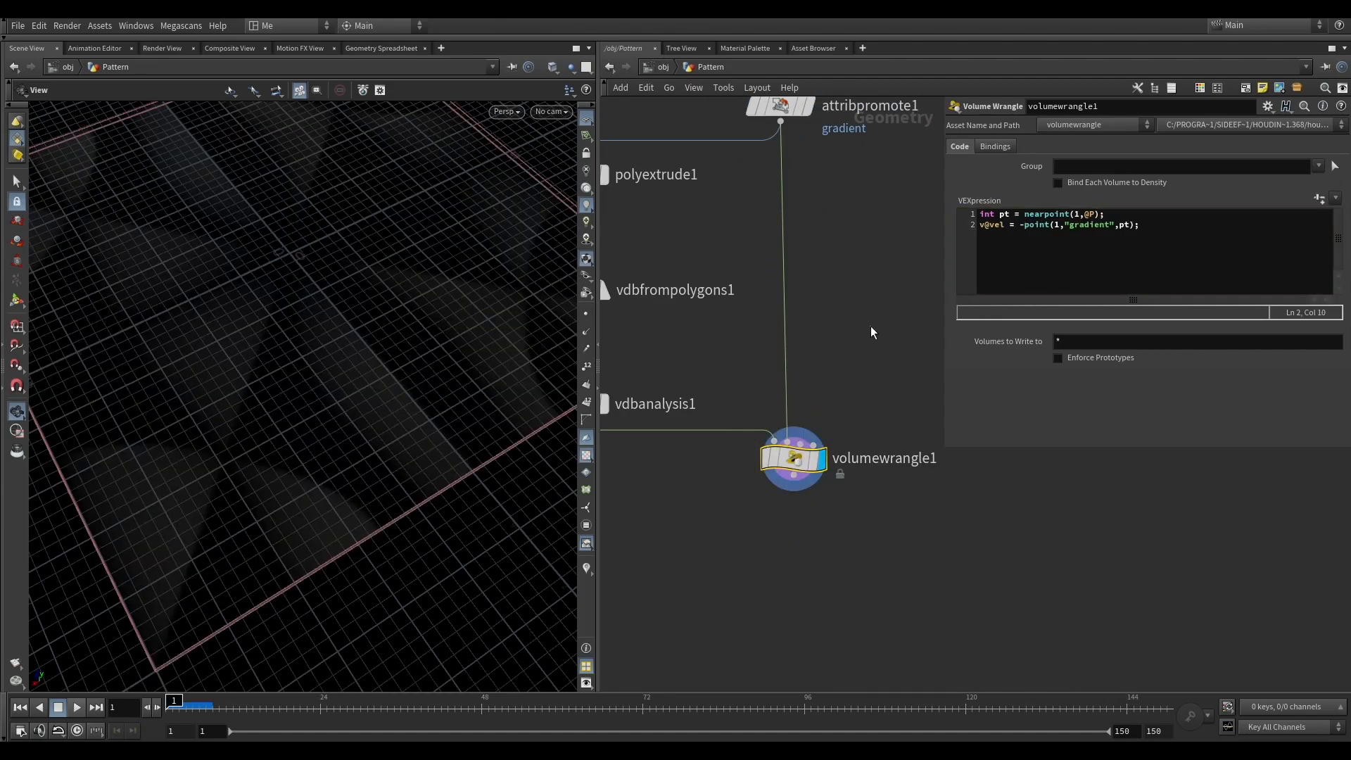
{"action": "scroll", "coordinate": [378, 288], "scroll_direction": "down", "scroll_amount": 6}
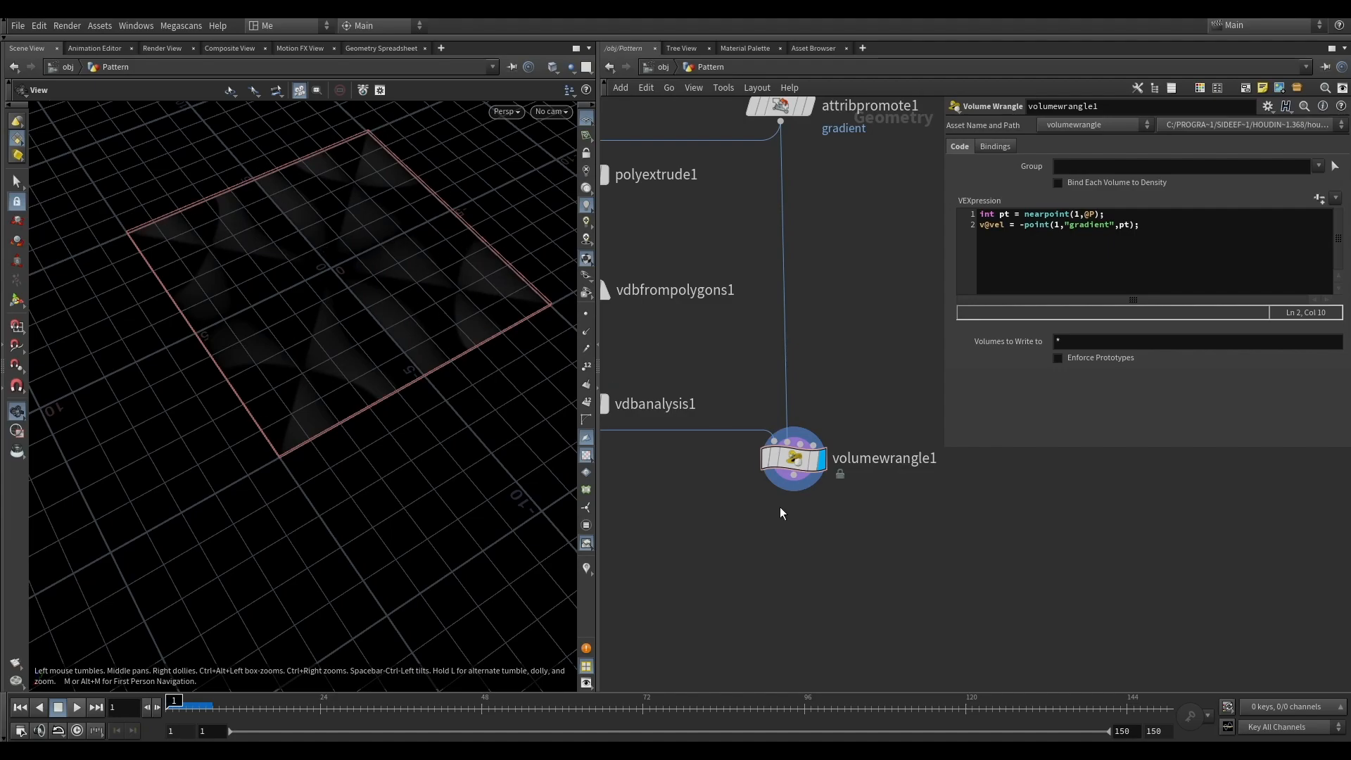
Add a Null node below volumewrangle1 and wire the wrangle's output into it.
{"action": "middle_click_drag", "start_coordinate": [774, 487], "coordinate": [815, 405]}
{"action": "scroll", "coordinate": [341, 323], "scroll_direction": "down", "scroll_amount": 3}
{"action": "left_click_drag", "start_coordinate": [342, 324], "coordinate": [331, 288]}
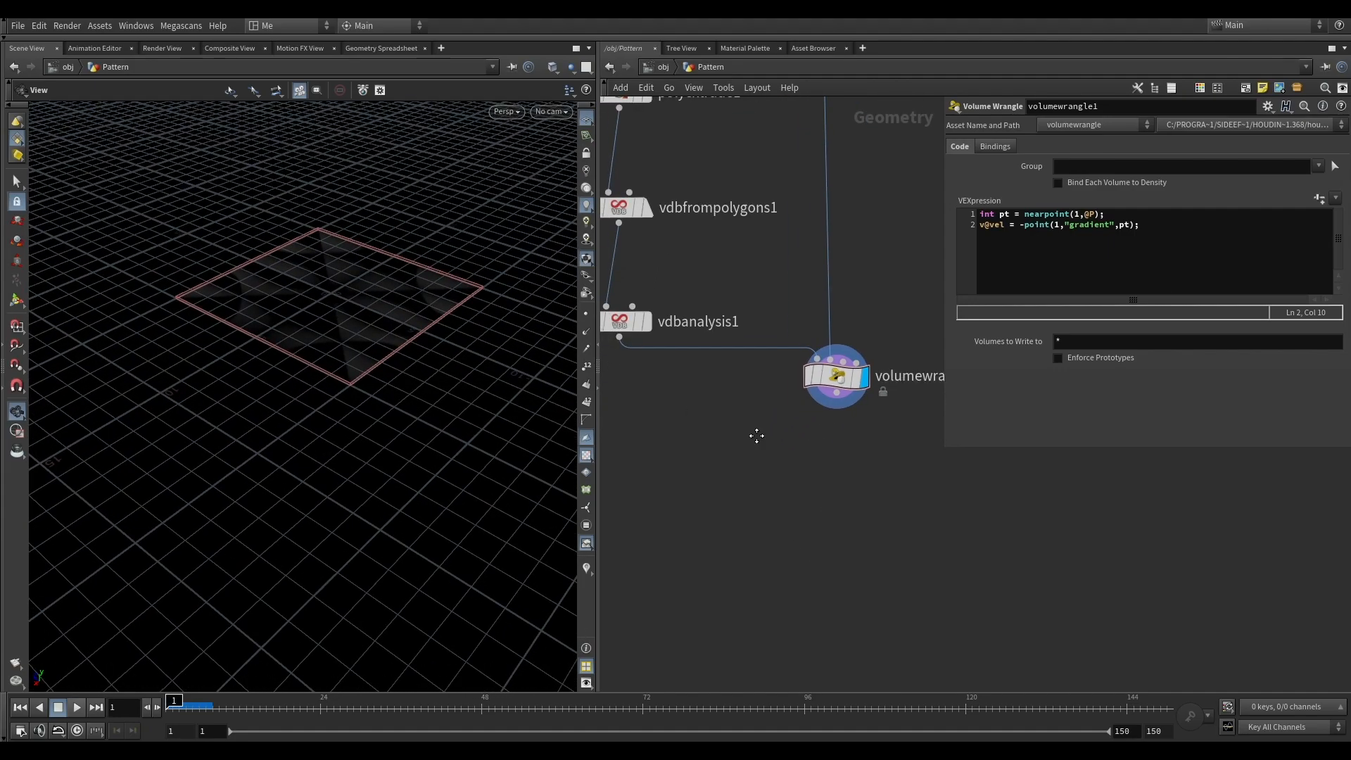
{"action": "middle_click_drag", "start_coordinate": [754, 437], "coordinate": [795, 413]}
{"action": "scroll", "coordinate": [864, 427], "scroll_direction": "up", "scroll_amount": 5}
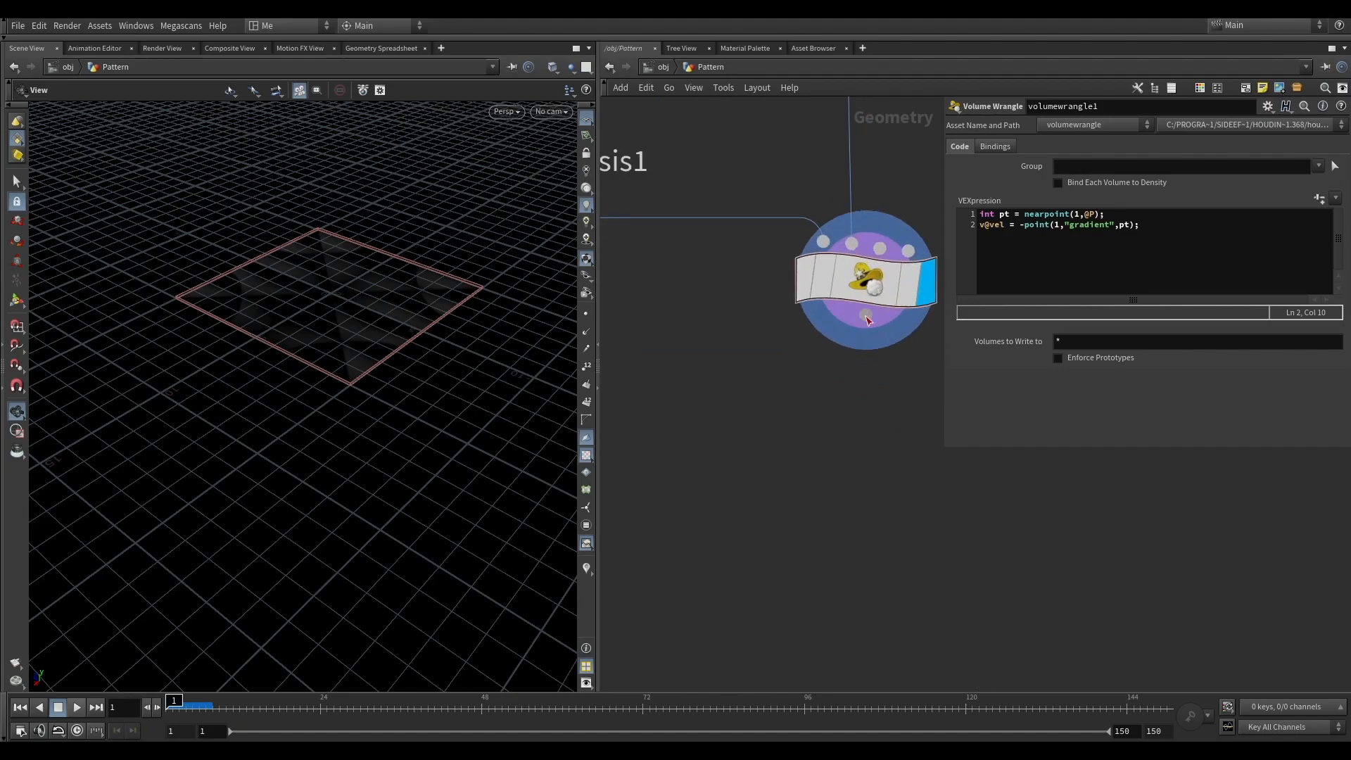
{"action": "key", "text": "Tab"}
{"action": "mouse_move", "coordinate": [850, 432]}
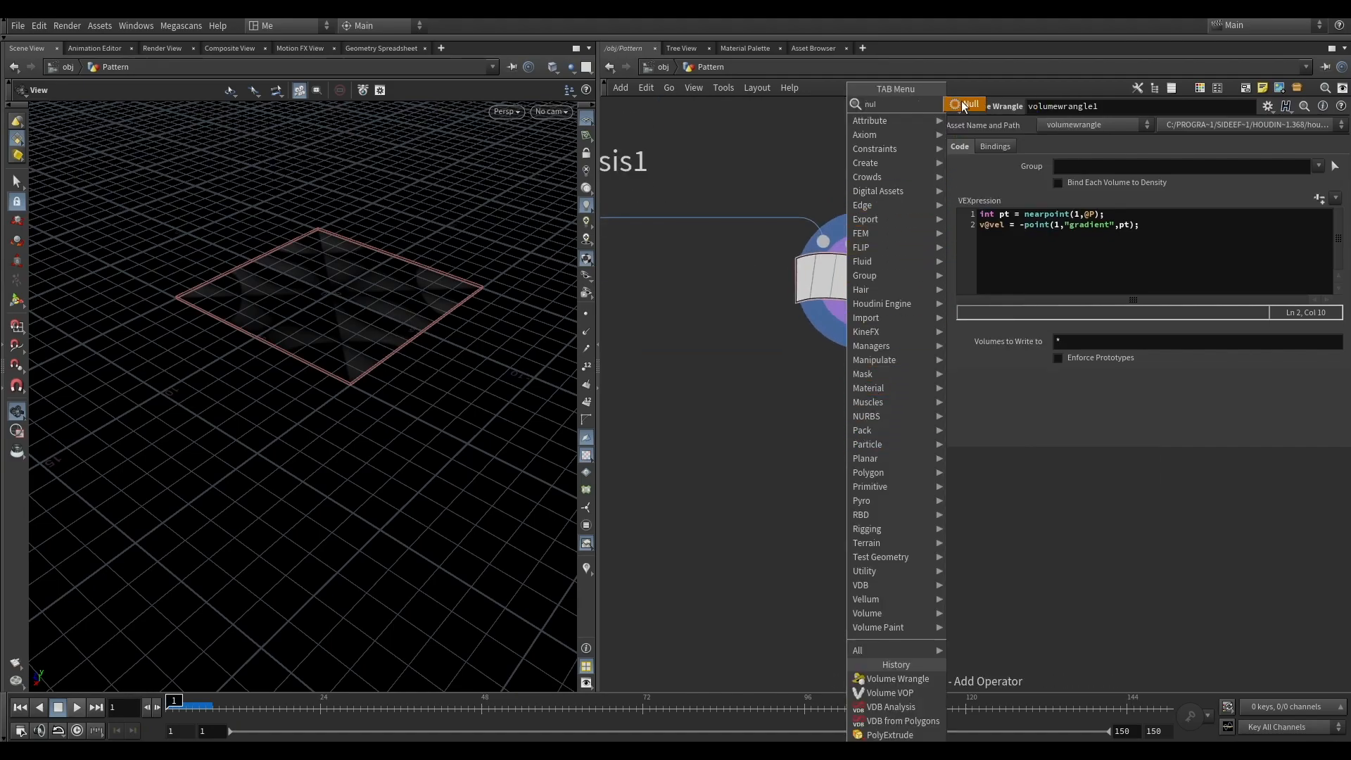
{"action": "type", "text": "null"}
{"action": "key", "text": "Return"}
{"action": "left_click_drag", "start_coordinate": [866, 315], "coordinate": [846, 399]}
Rename the new null as OUT_Vel and display it.
{"action": "middle_click_drag", "start_coordinate": [733, 387], "coordinate": [561, 385]}
{"action": "left_click", "coordinate": [756, 445]}
{"action": "type", "text": "Out_"}
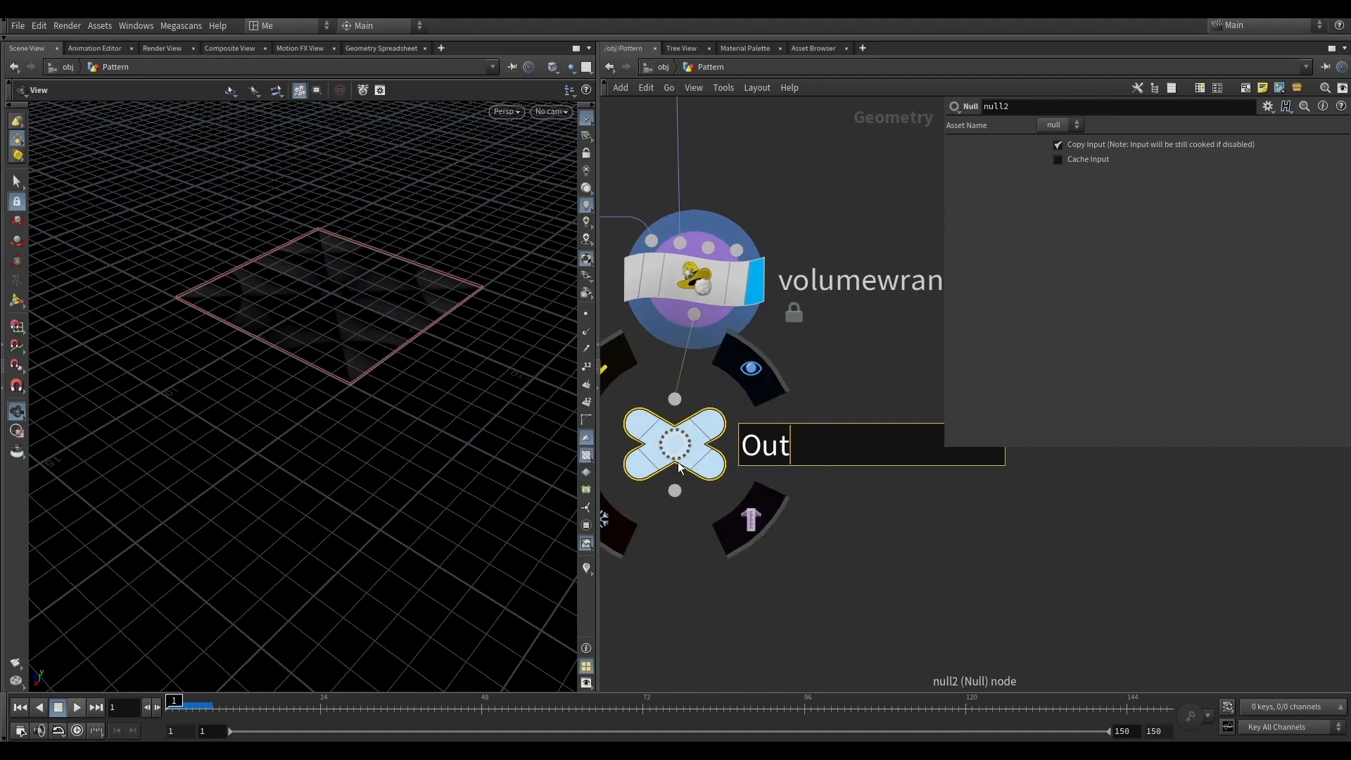
{"action": "key", "text": "BackSpace"}
{"action": "key", "text": "BackSpace"}
{"action": "key", "text": "BackSpace"}
{"action": "type", "text": "OU"}
{"action": "key", "text": "BackSpace"}
{"action": "key", "text": "BackSpace"}
{"action": "type", "text": "UT_Vel"}
{"action": "key", "text": "Return"}
{"action": "scroll", "coordinate": [678, 461], "scroll_direction": "down", "scroll_amount": 3}
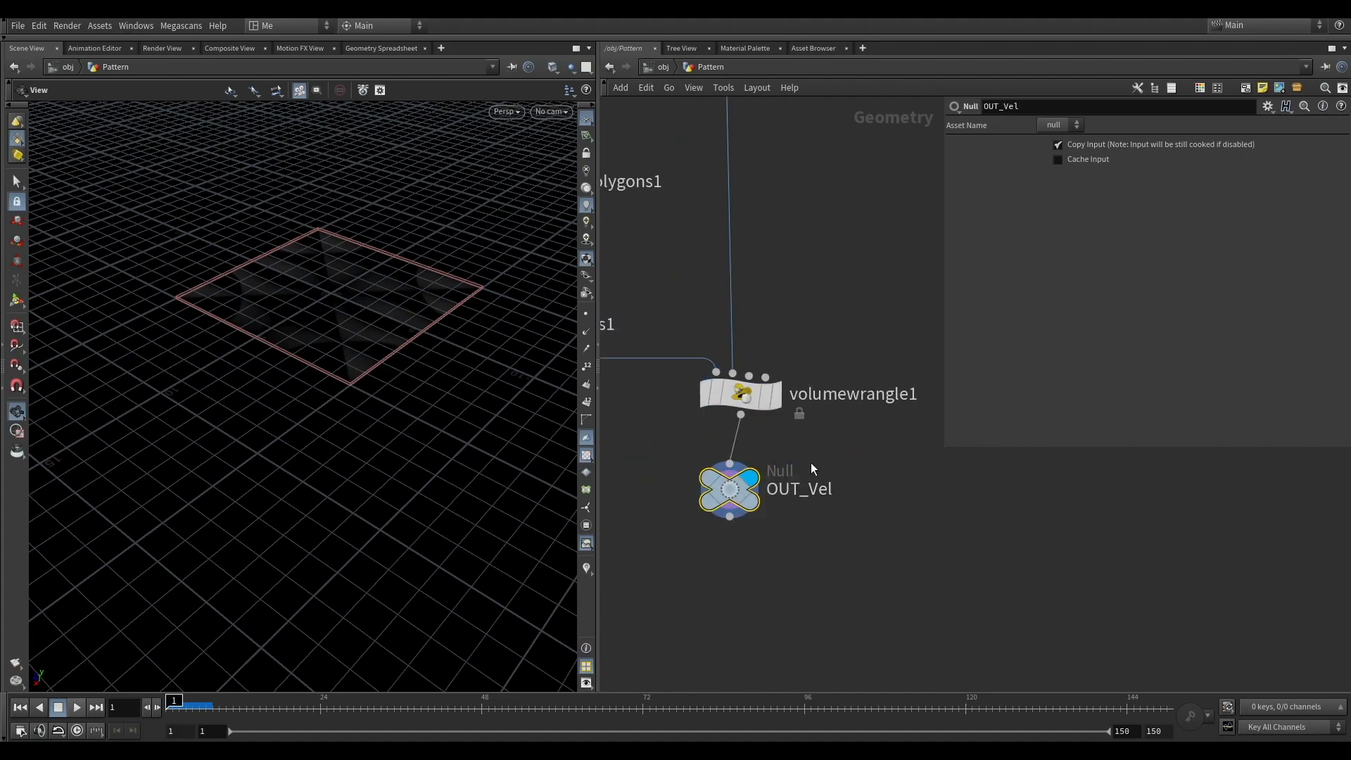
Open the forces network inside rbdbulletsolver2 at the end of the RBD node chain.
{"action": "scroll", "coordinate": [814, 499], "scroll_direction": "down", "scroll_amount": 5}
{"action": "middle_click_drag", "start_coordinate": [633, 634], "coordinate": [814, 435]}
{"action": "key", "text": "h"}
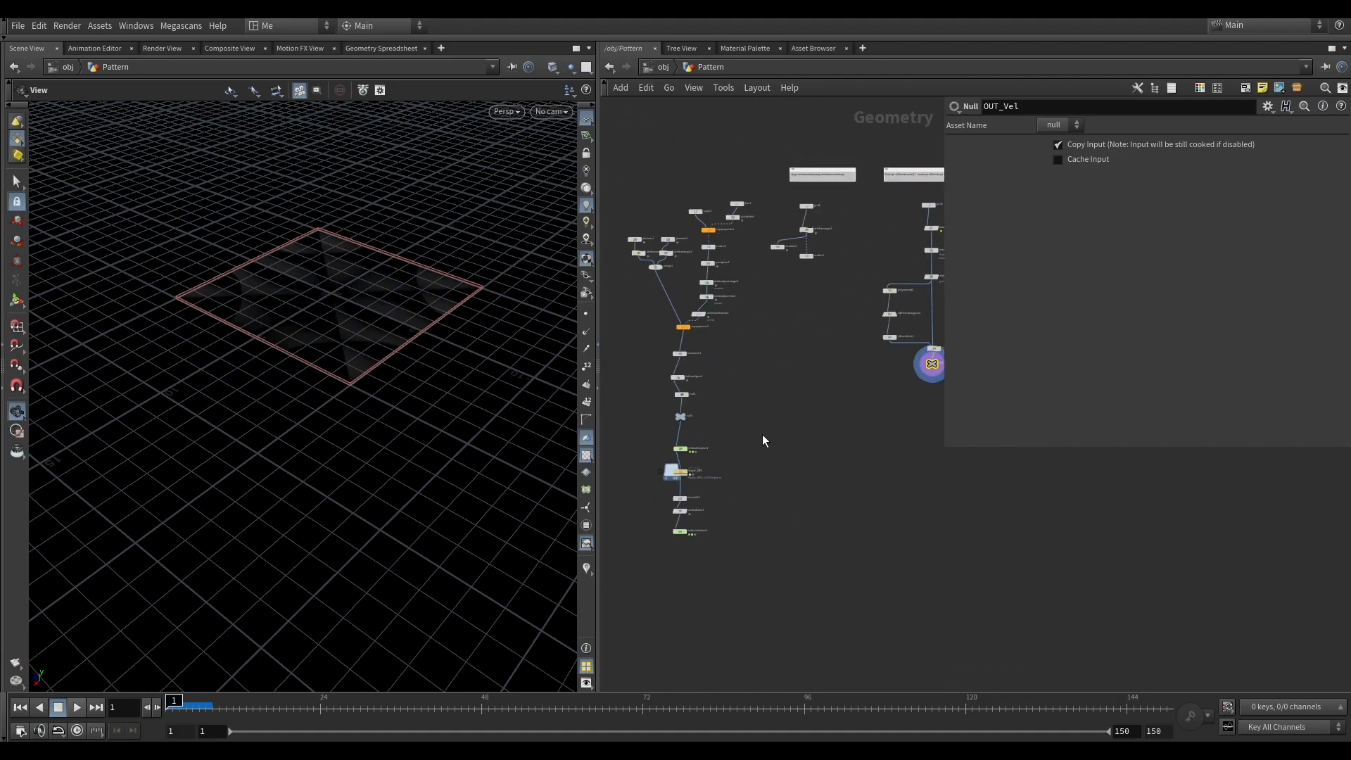
{"action": "scroll", "coordinate": [677, 529], "scroll_direction": "up", "scroll_amount": 5}
{"action": "double_click", "coordinate": [674, 536]}
{"action": "middle_click_drag", "start_coordinate": [772, 508], "coordinate": [733, 497]}
{"action": "scroll", "coordinate": [733, 392], "scroll_direction": "up", "scroll_amount": 5}
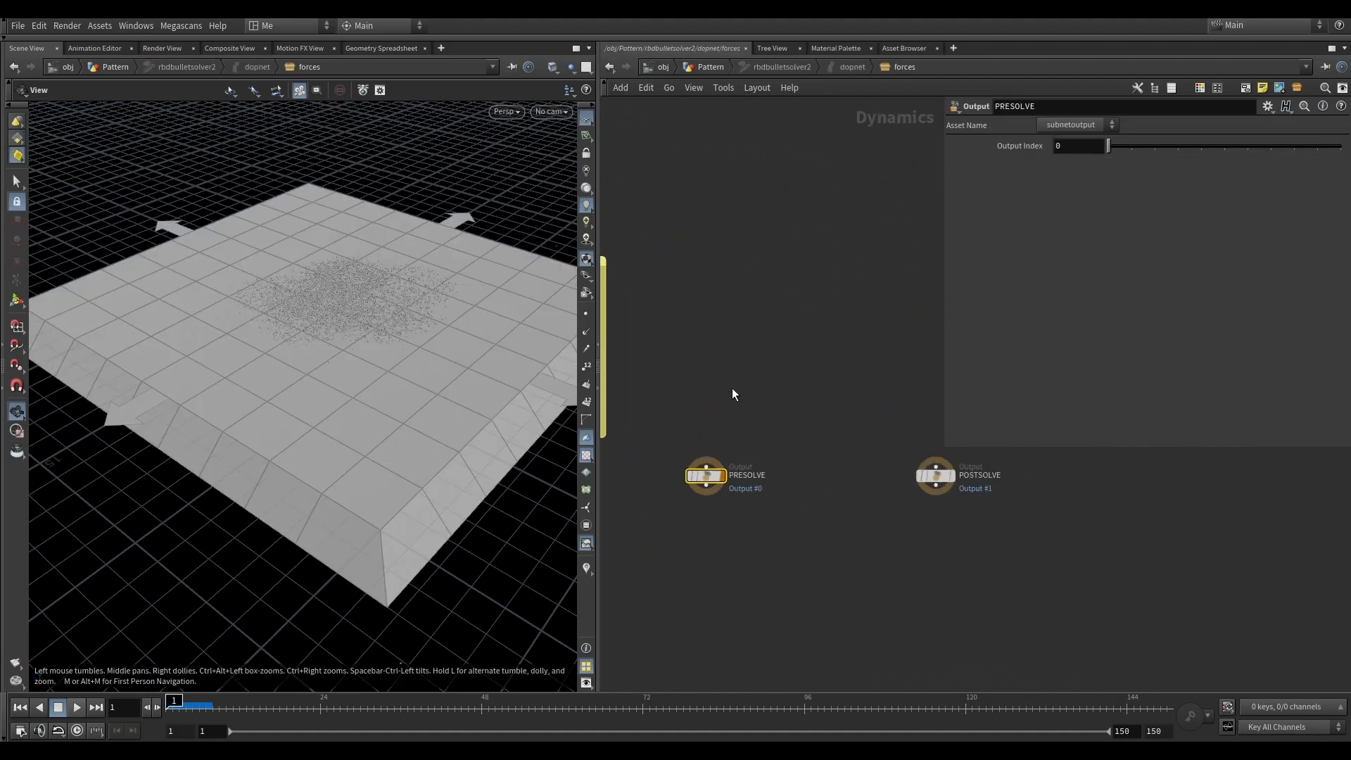
Add a POP Advect by Volumes node and connect it to the PRESOLVE output.
{"action": "key", "text": "Tab"}
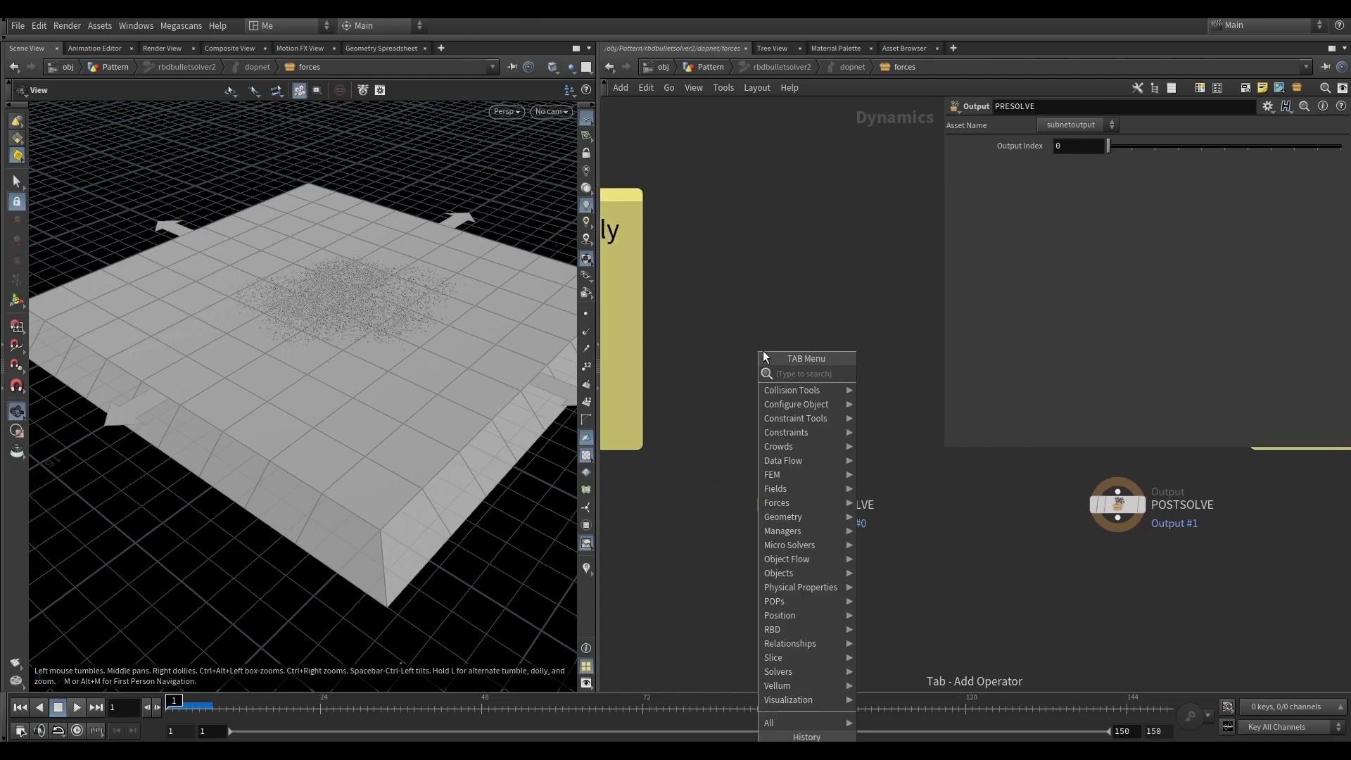
{"action": "type", "text": "p"}
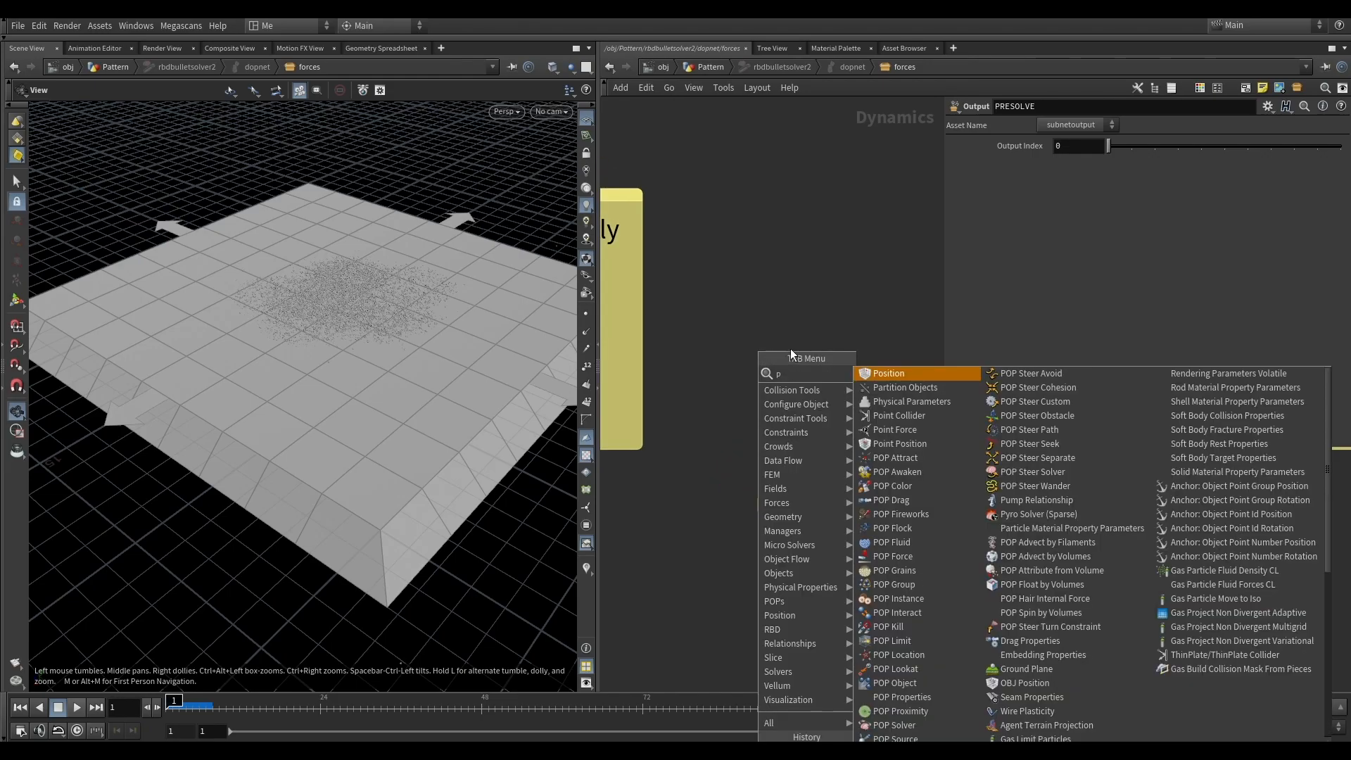
{"action": "type", "text": "opad"}
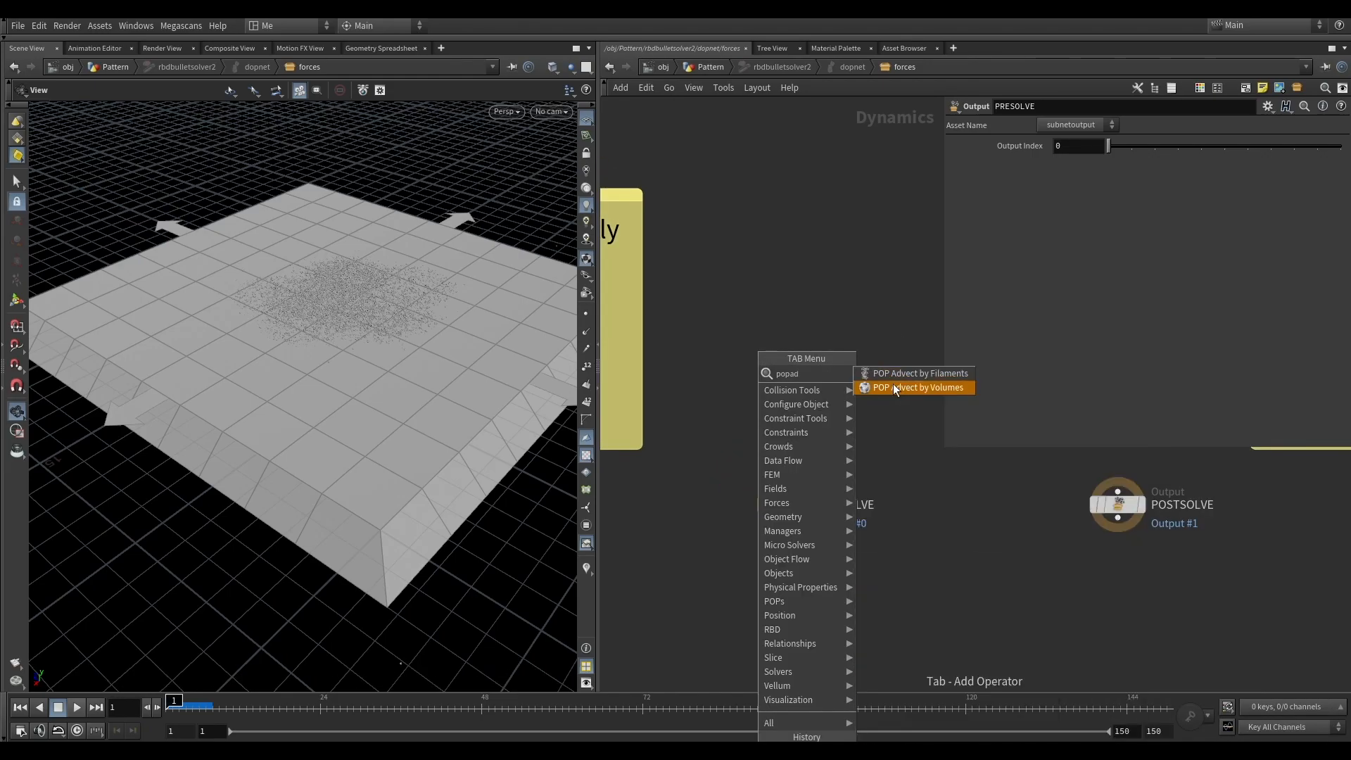
{"action": "left_click", "coordinate": [892, 386]}
{"action": "left_click", "coordinate": [809, 366]}
{"action": "left_click_drag", "start_coordinate": [808, 376], "coordinate": [787, 491]}
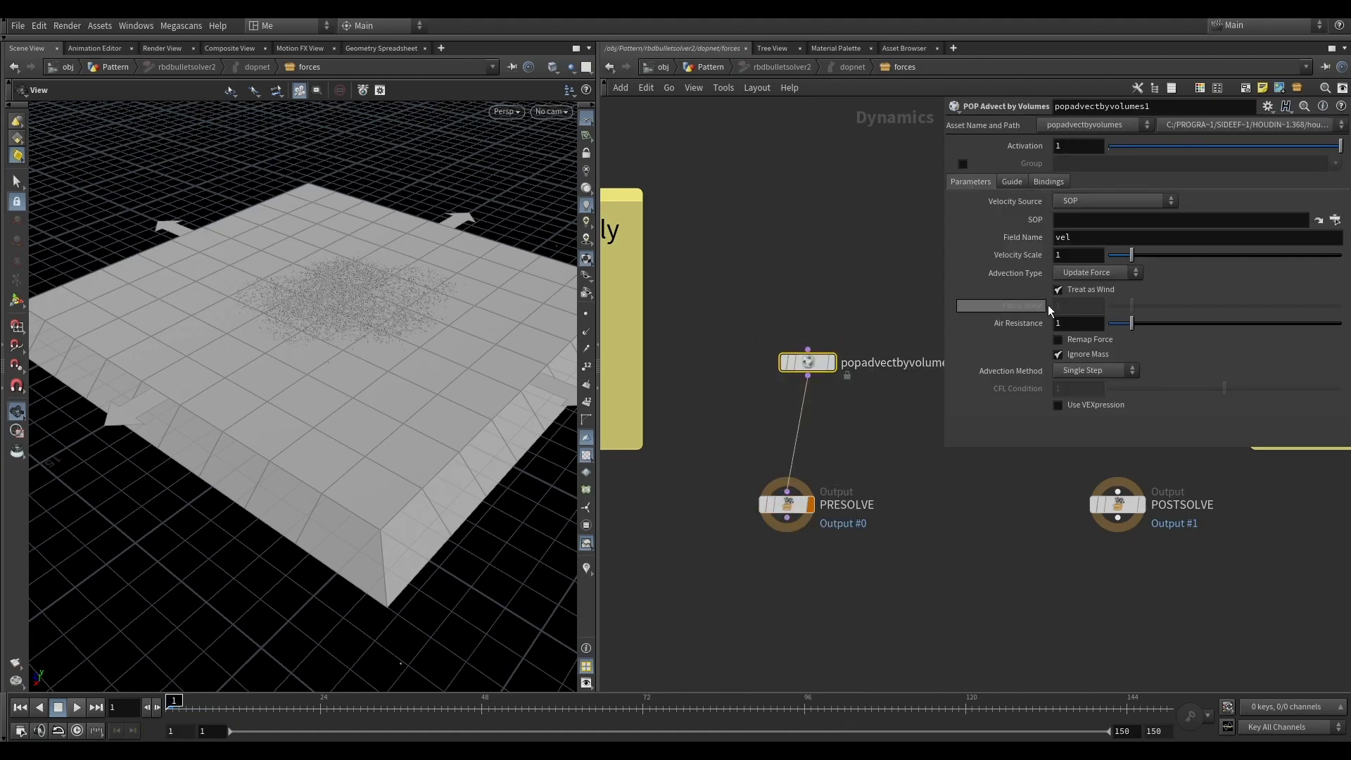
Set popadvectbyvolumes1's SOP path to /obj/Pattern/OUT_Vel and its Velocity Scale to 40, and align the node above PRESOLVE.
{"action": "left_click", "coordinate": [1084, 220]}
{"action": "type", "text": "/obj/Pattern/OUT_Vel"}
{"action": "left_click", "coordinate": [1086, 254]}
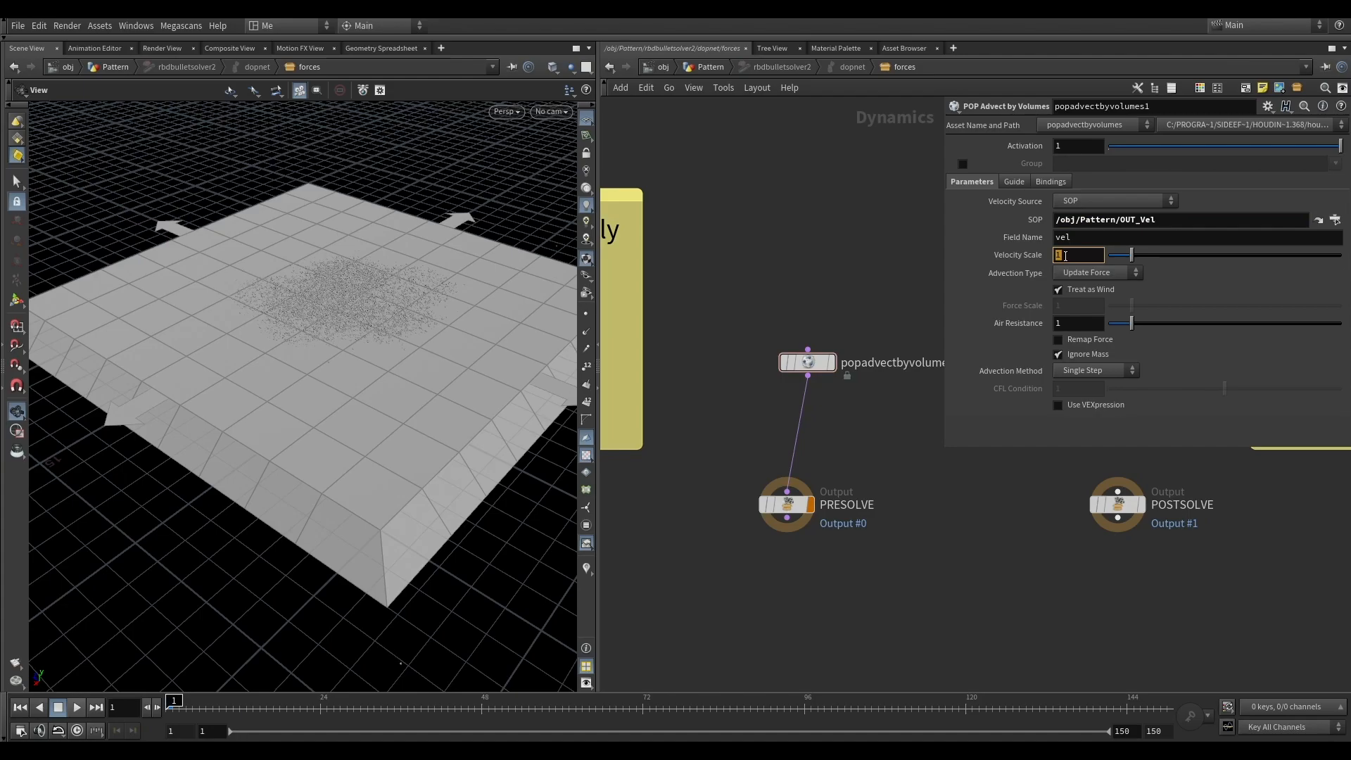
{"action": "key", "text": "Return"}
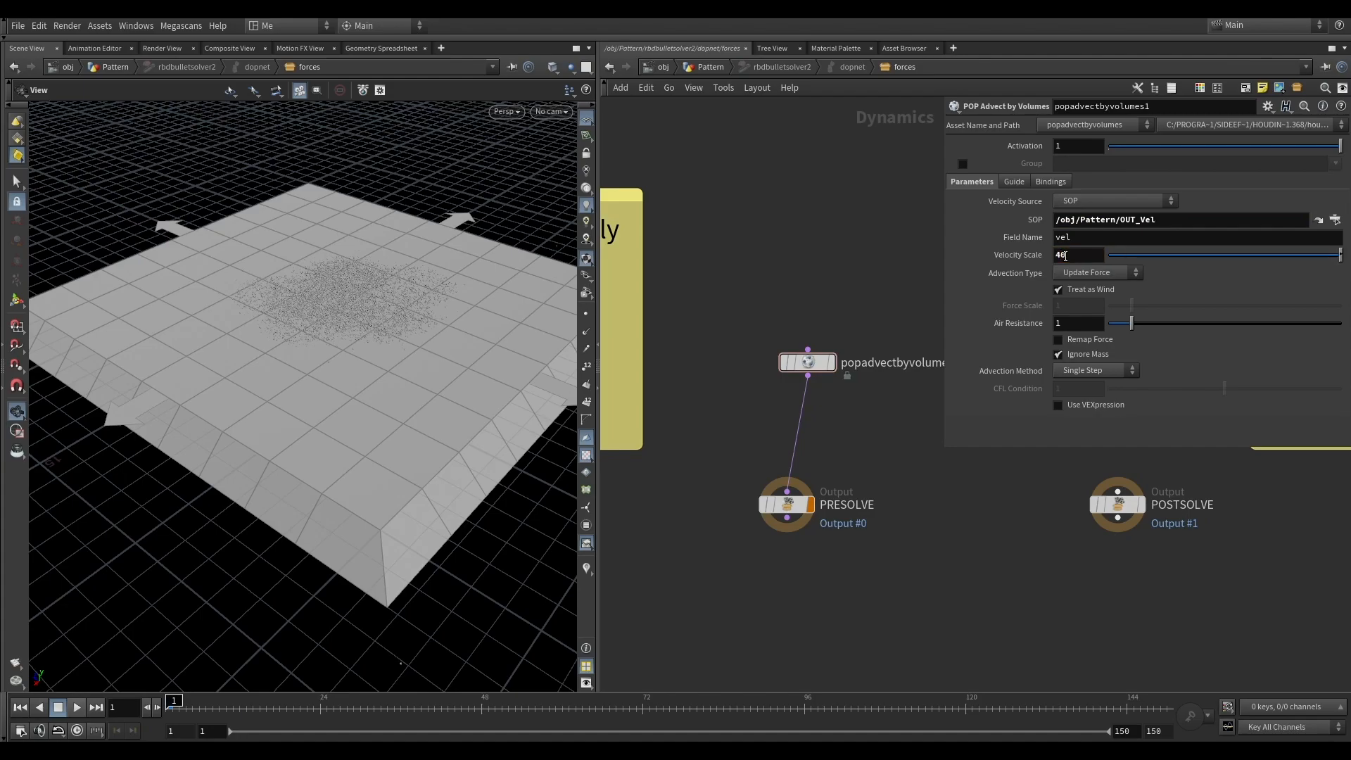
{"action": "left_click_drag", "start_coordinate": [807, 362], "coordinate": [777, 370]}
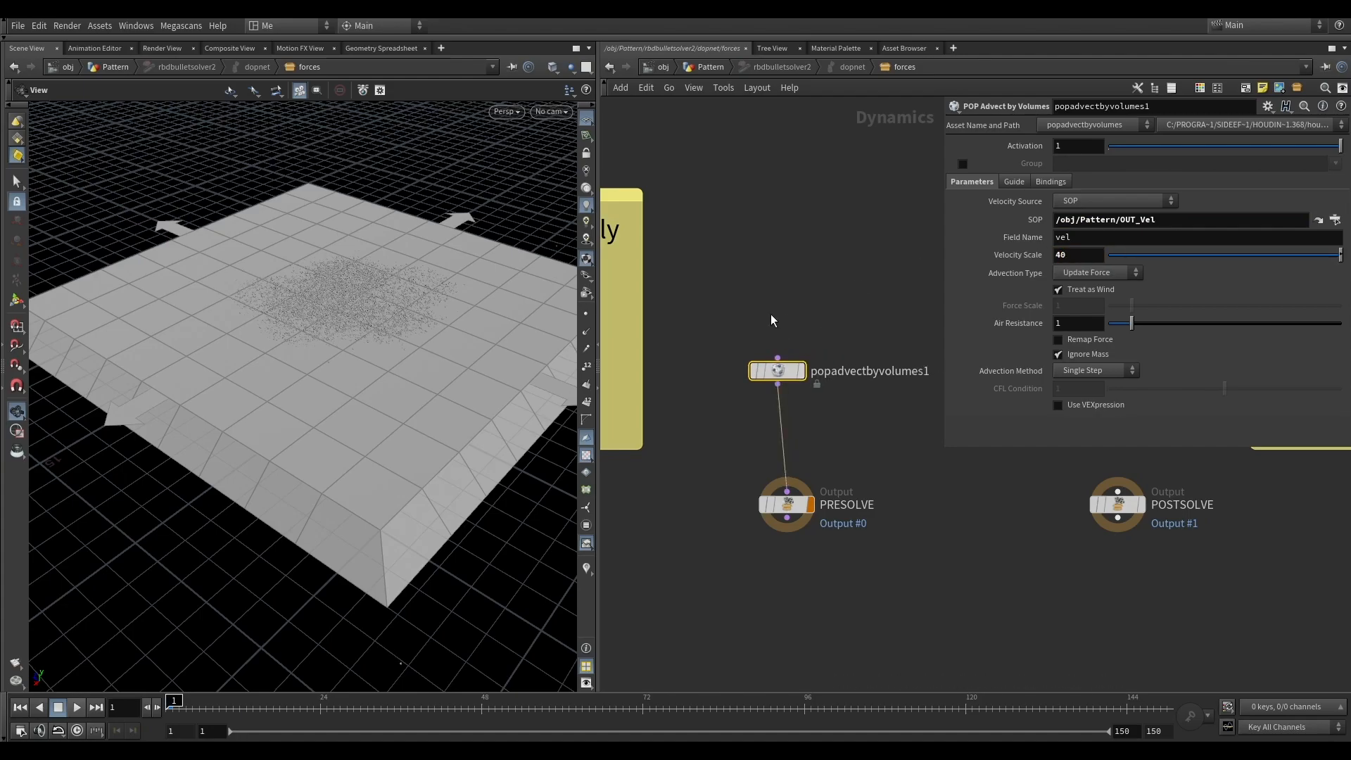
Return to the Pattern network, display rbdbulletsolver2 and play the simulation to check the pieces' motion.
{"action": "left_click", "coordinate": [717, 71]}
{"action": "scroll", "coordinate": [806, 406], "scroll_direction": "up", "scroll_amount": 3}
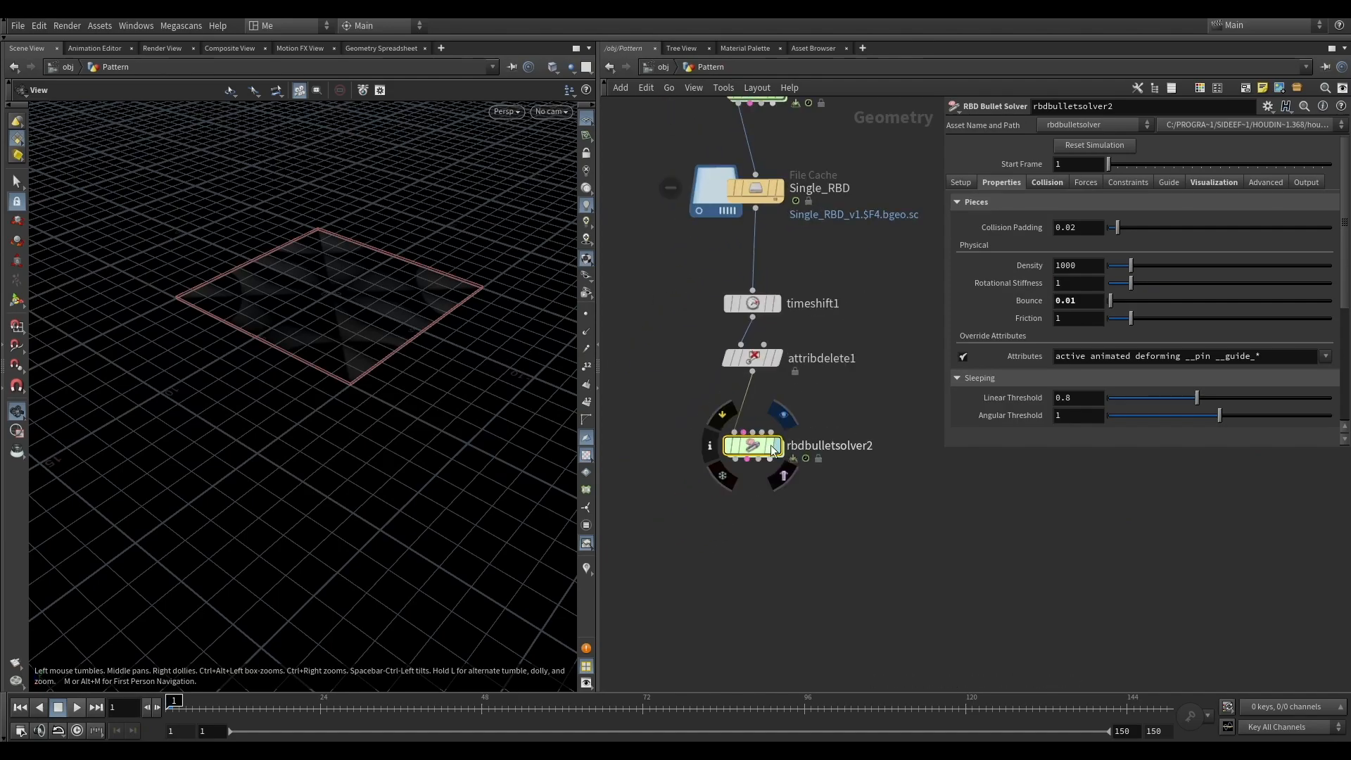
{"action": "left_click", "coordinate": [776, 445]}
{"action": "left_click_drag", "start_coordinate": [326, 340], "coordinate": [341, 359]}
{"action": "right_click_drag", "start_coordinate": [341, 359], "coordinate": [344, 420]}
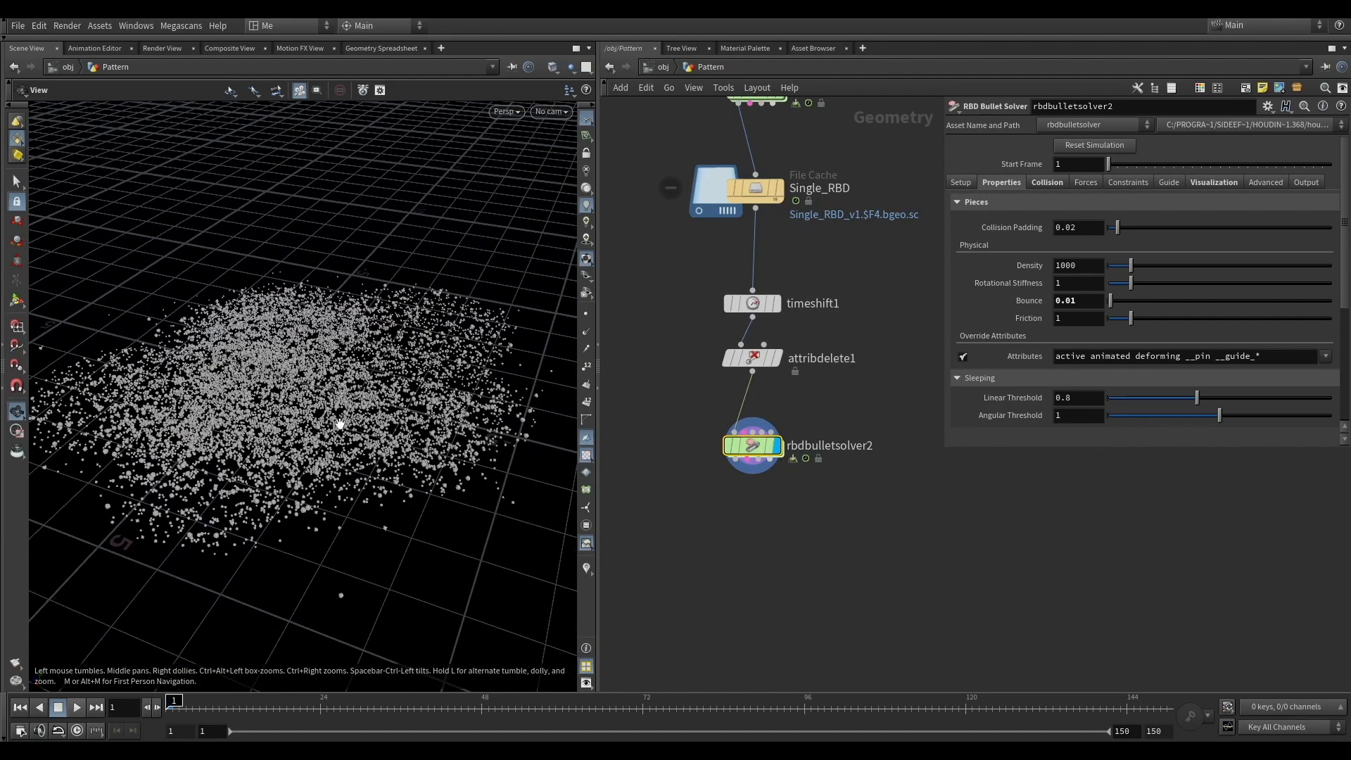
{"action": "left_click", "coordinate": [78, 707]}
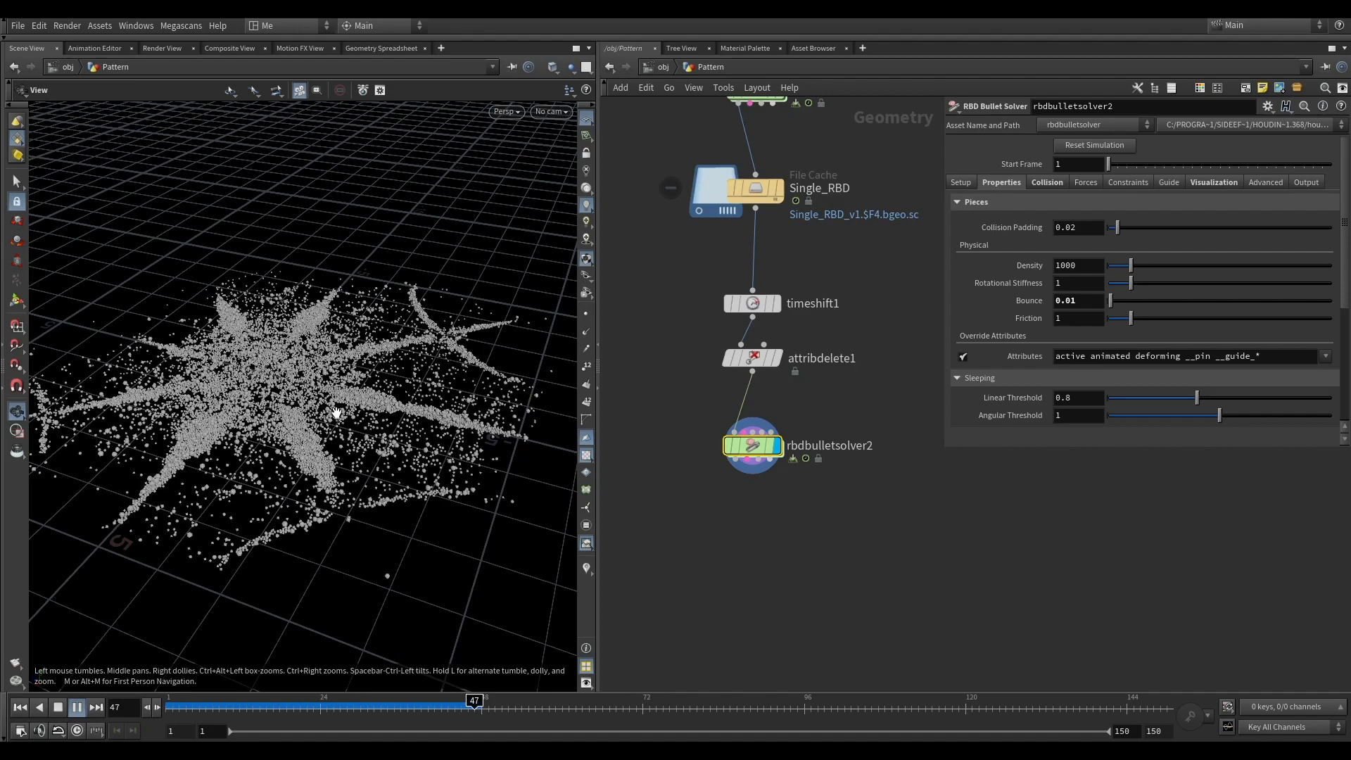
Stop playback and set popadvectbyvolumes1's Velocity Scale to 80 in rbdbulletsolver2's forces network.
{"action": "key", "text": "Up"}
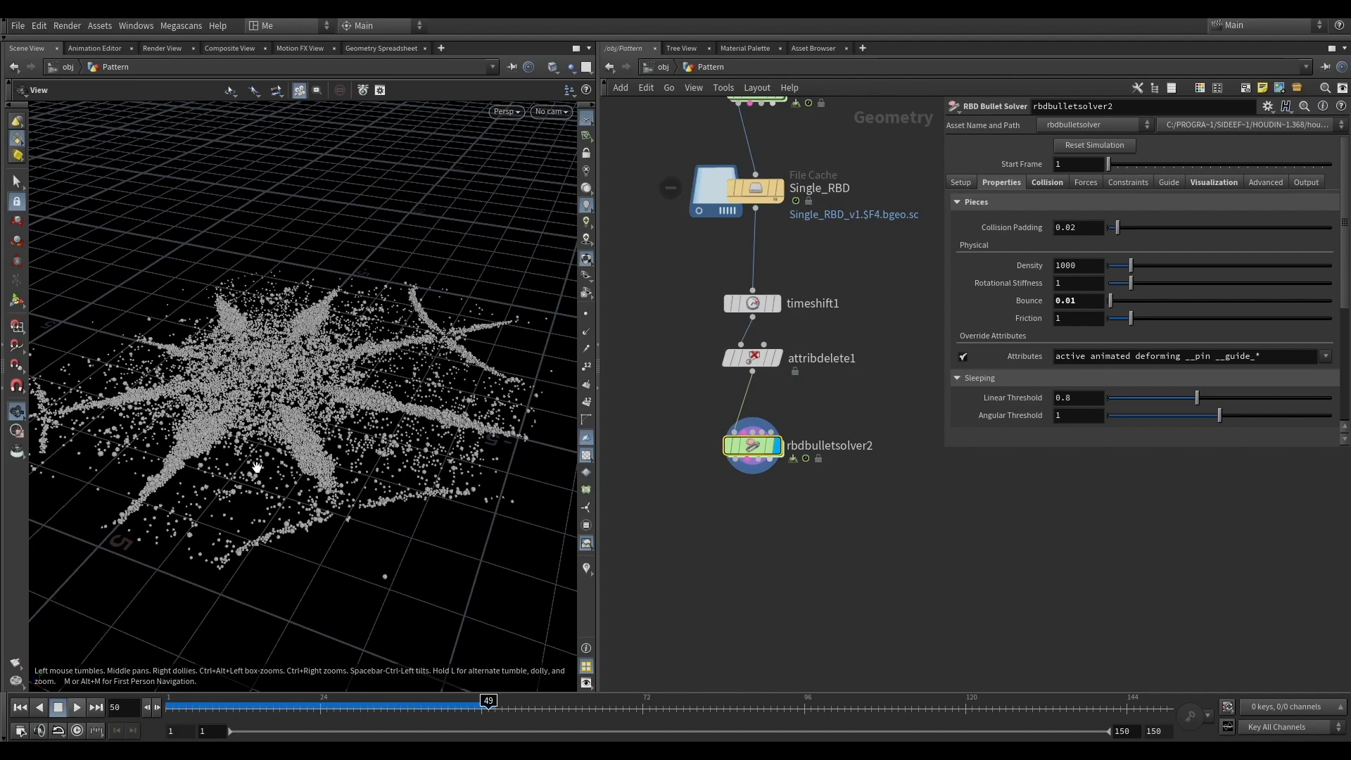
{"action": "left_click_drag", "start_coordinate": [268, 448], "coordinate": [282, 422]}
{"action": "double_click", "coordinate": [761, 459]}
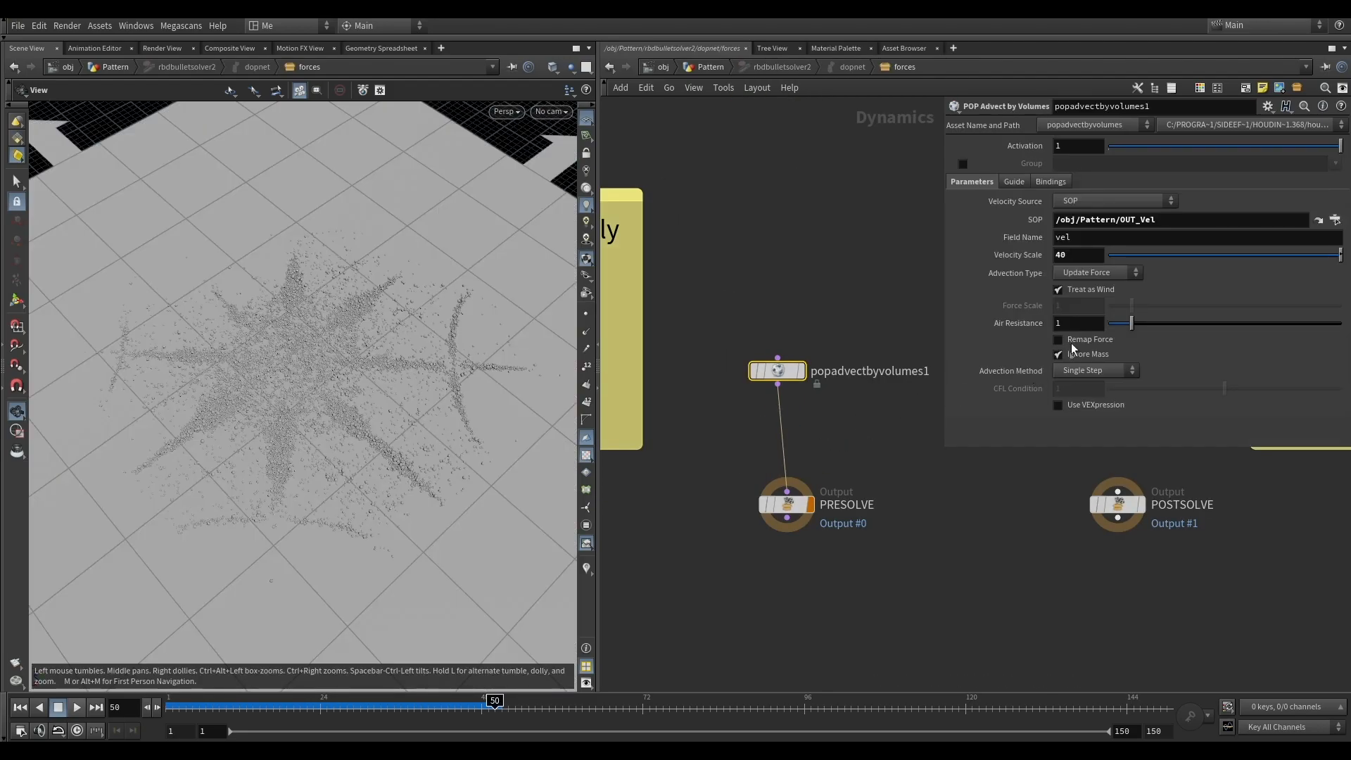
{"action": "left_click", "coordinate": [1053, 255]}
{"action": "type", "text": "810"}
{"action": "key", "text": "Return"}
{"action": "left_click", "coordinate": [1081, 258]}
{"action": "type", "text": "80"}
{"action": "key", "text": "Return"}
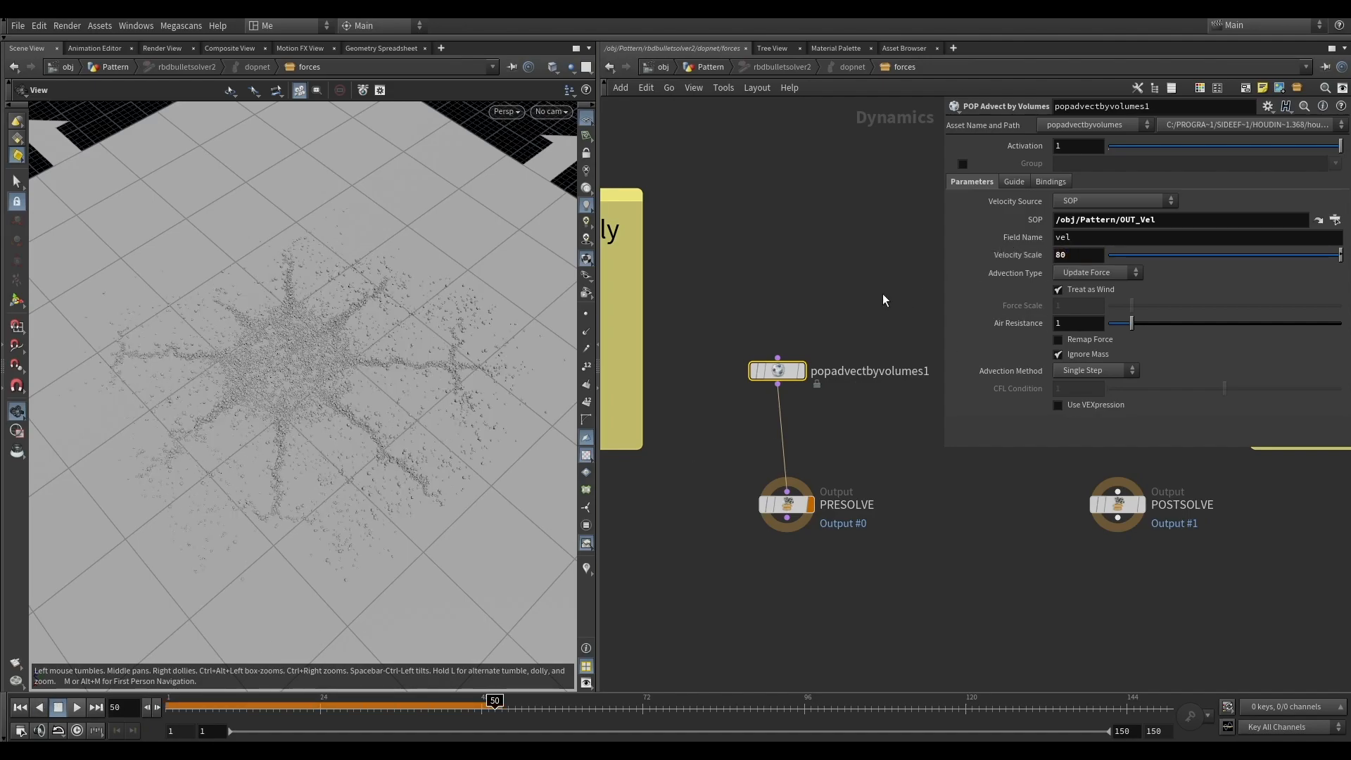
Return to the Pattern network and replay the simulation from frame 1 to check how the pieces gather along the pattern.
{"action": "left_click", "coordinate": [22, 707]}
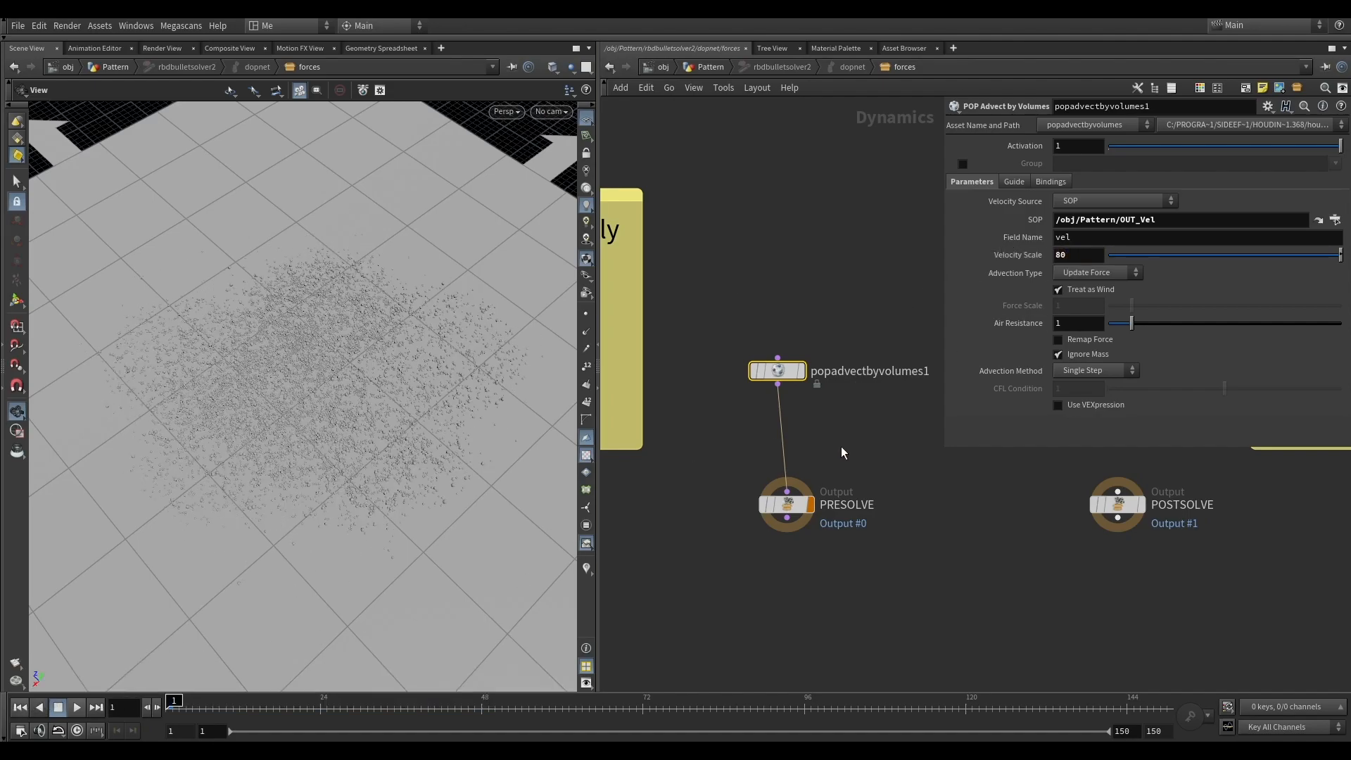
{"action": "left_click", "coordinate": [699, 73]}
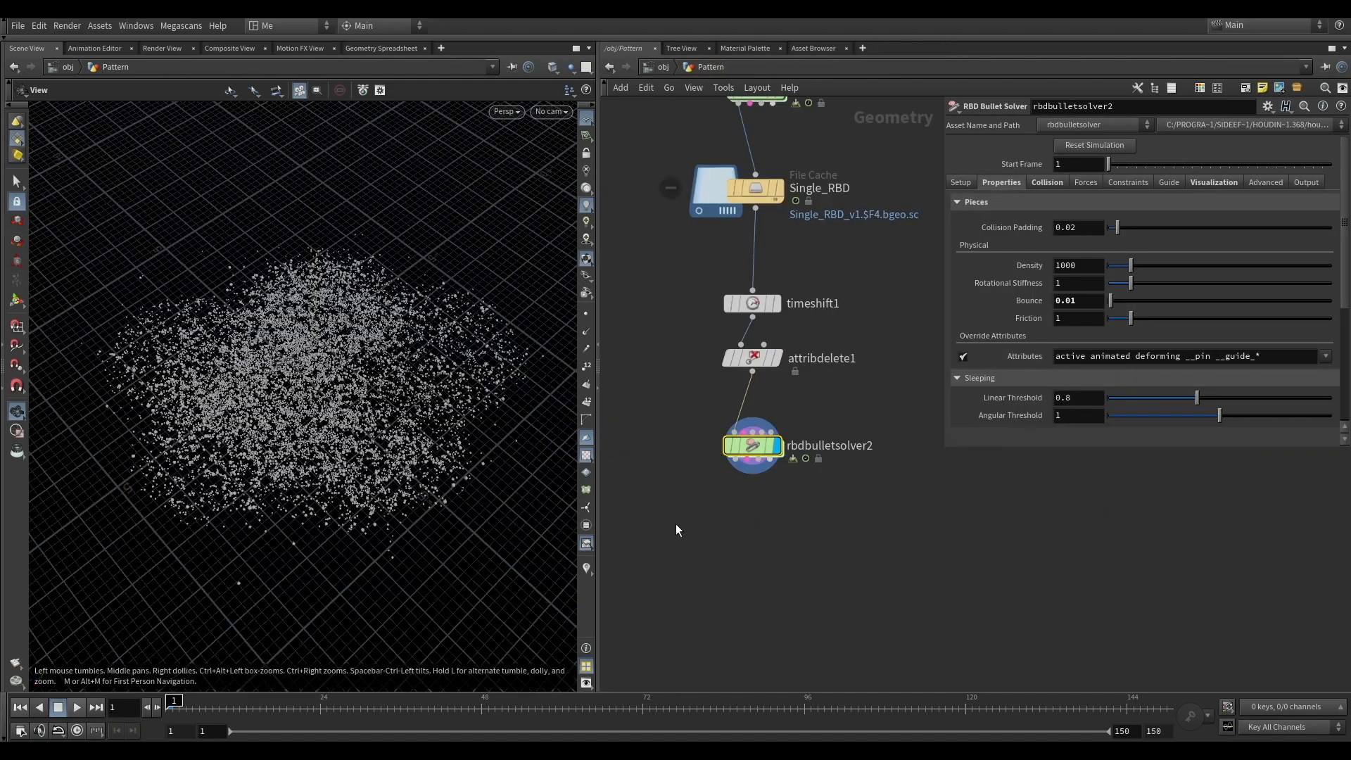
{"action": "left_click", "coordinate": [79, 707]}
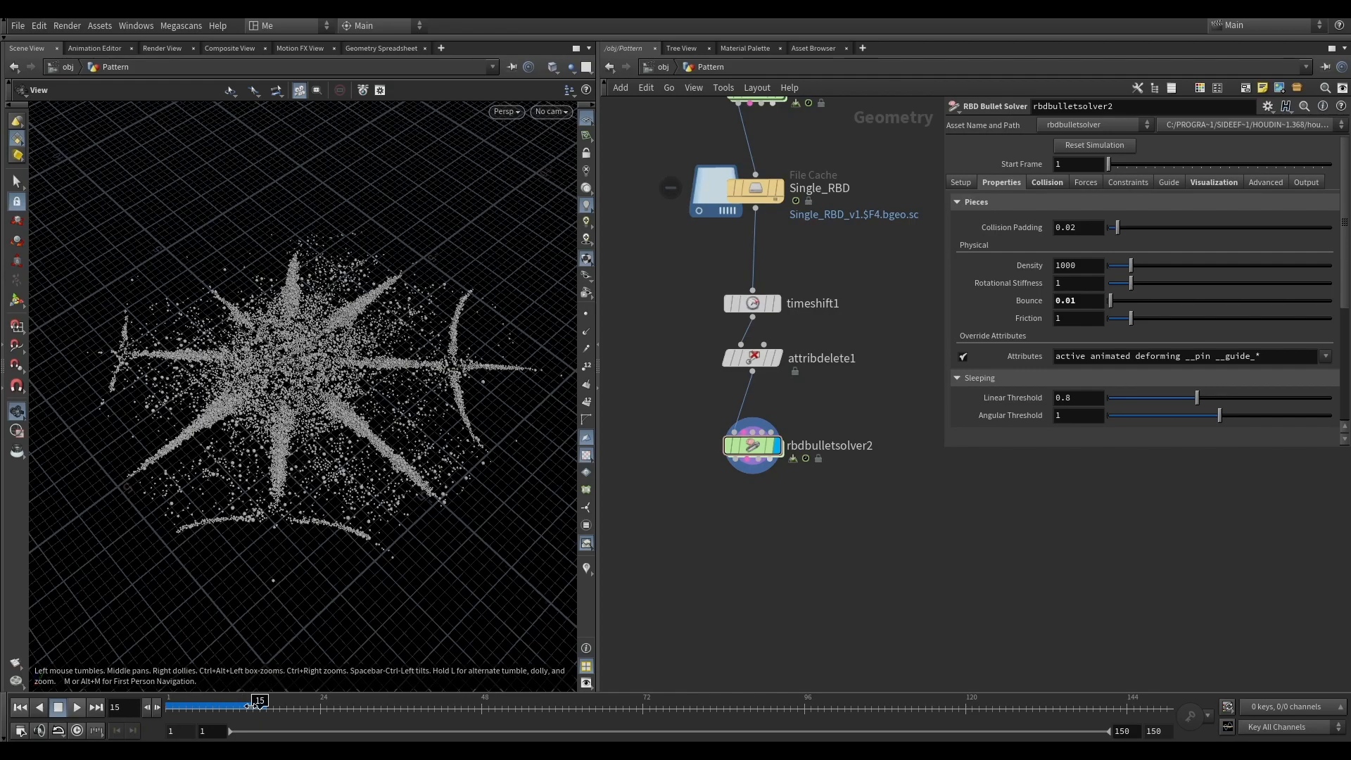
{"action": "left_click_drag", "start_coordinate": [254, 501], "coordinate": [299, 422]}
Display attribvop2 below grid2 and place a duplicate of it beside the original, fed by grid2.
{"action": "scroll", "coordinate": [869, 472], "scroll_direction": "down", "scroll_amount": 3}
{"action": "middle_click_drag", "start_coordinate": [893, 468], "coordinate": [659, 504]}
{"action": "scroll", "coordinate": [789, 386], "scroll_direction": "down", "scroll_amount": 6}
{"action": "middle_click_drag", "start_coordinate": [789, 386], "coordinate": [624, 484]}
{"action": "scroll", "coordinate": [699, 366], "scroll_direction": "up", "scroll_amount": 5}
{"action": "middle_click_drag", "start_coordinate": [699, 365], "coordinate": [813, 317]}
{"action": "scroll", "coordinate": [764, 304], "scroll_direction": "up", "scroll_amount": 3}
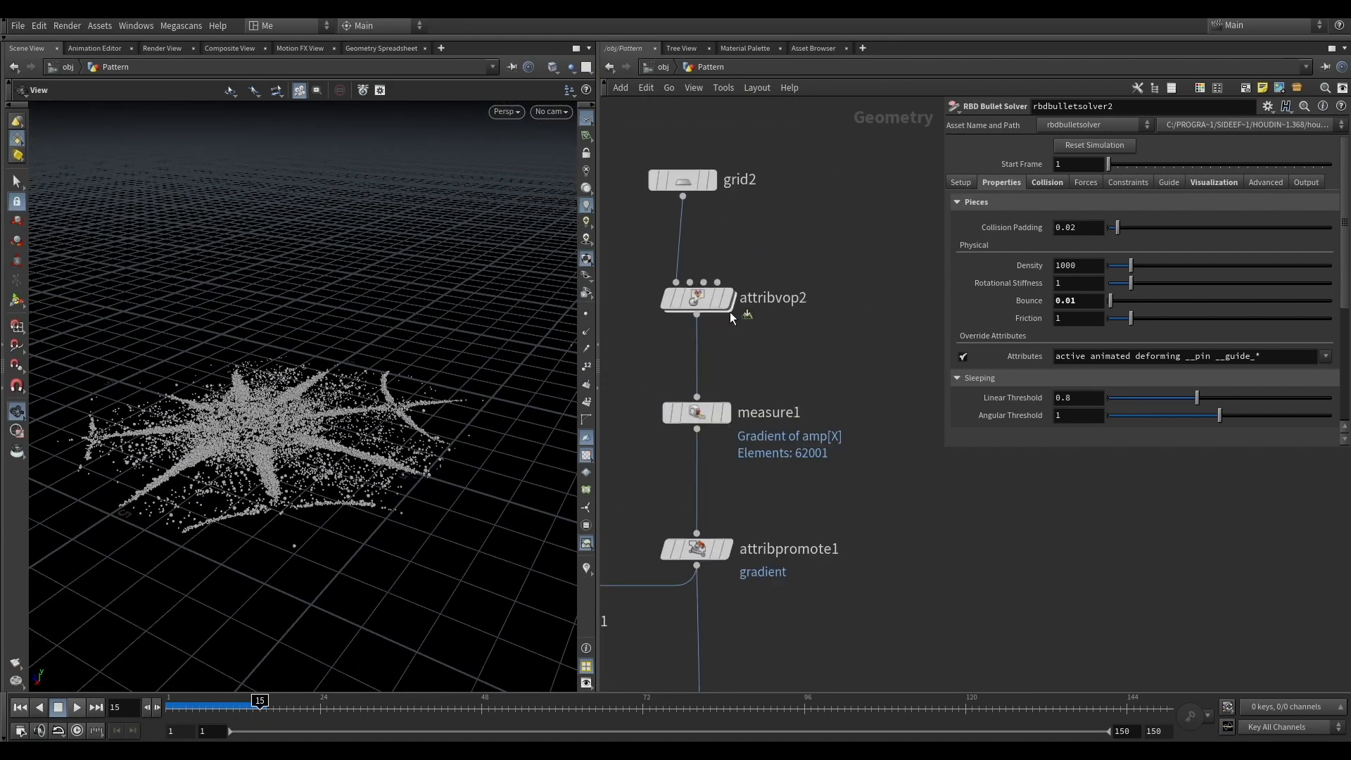
{"action": "left_click", "coordinate": [714, 301]}
{"action": "left_click", "coordinate": [727, 299]}
{"action": "middle_click_drag", "start_coordinate": [812, 364], "coordinate": [734, 348]}
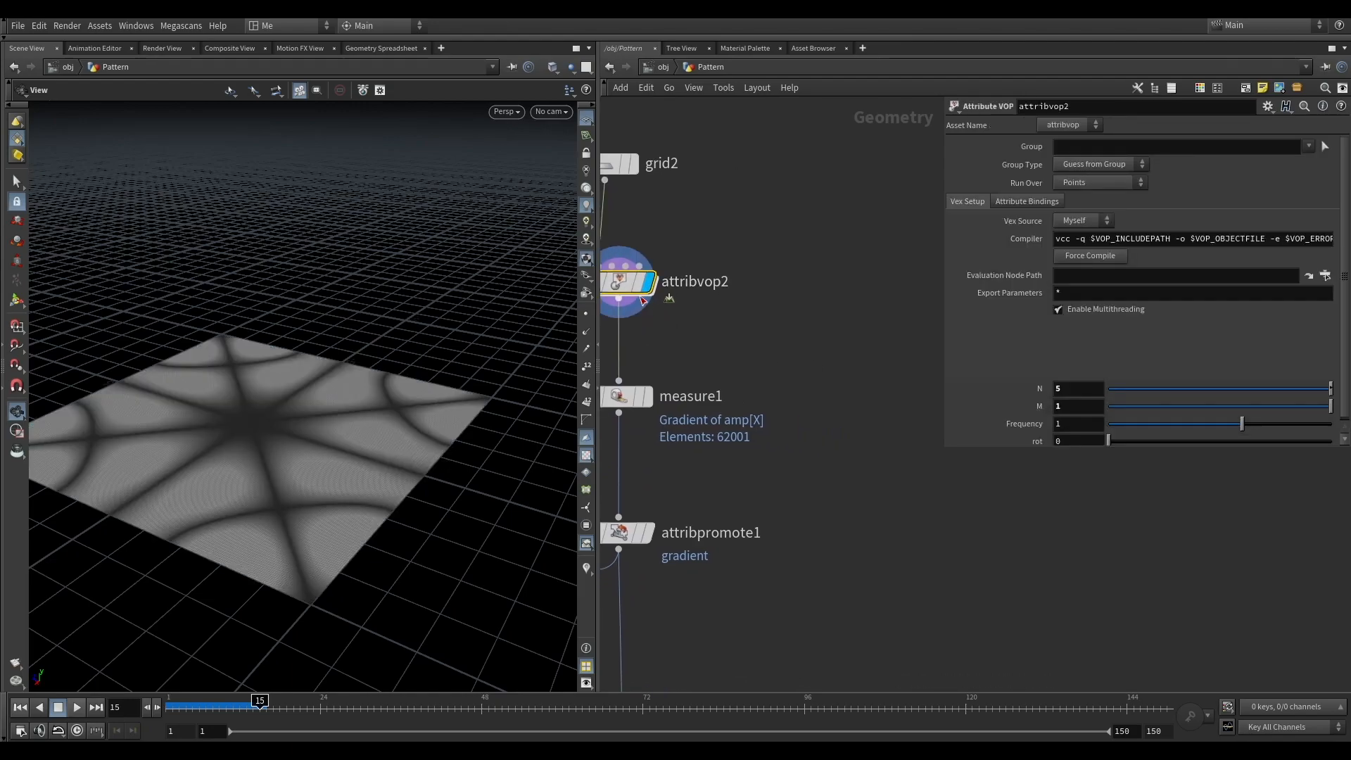
{"action": "left_click_drag", "start_coordinate": [637, 292], "coordinate": [839, 279], "text": "alt"}
Consult the n 5 row of the Chladni patterns PDF in the browser, and set the duplicated attribvop3's M to 2.
{"action": "left_click", "coordinate": [1082, 391]}
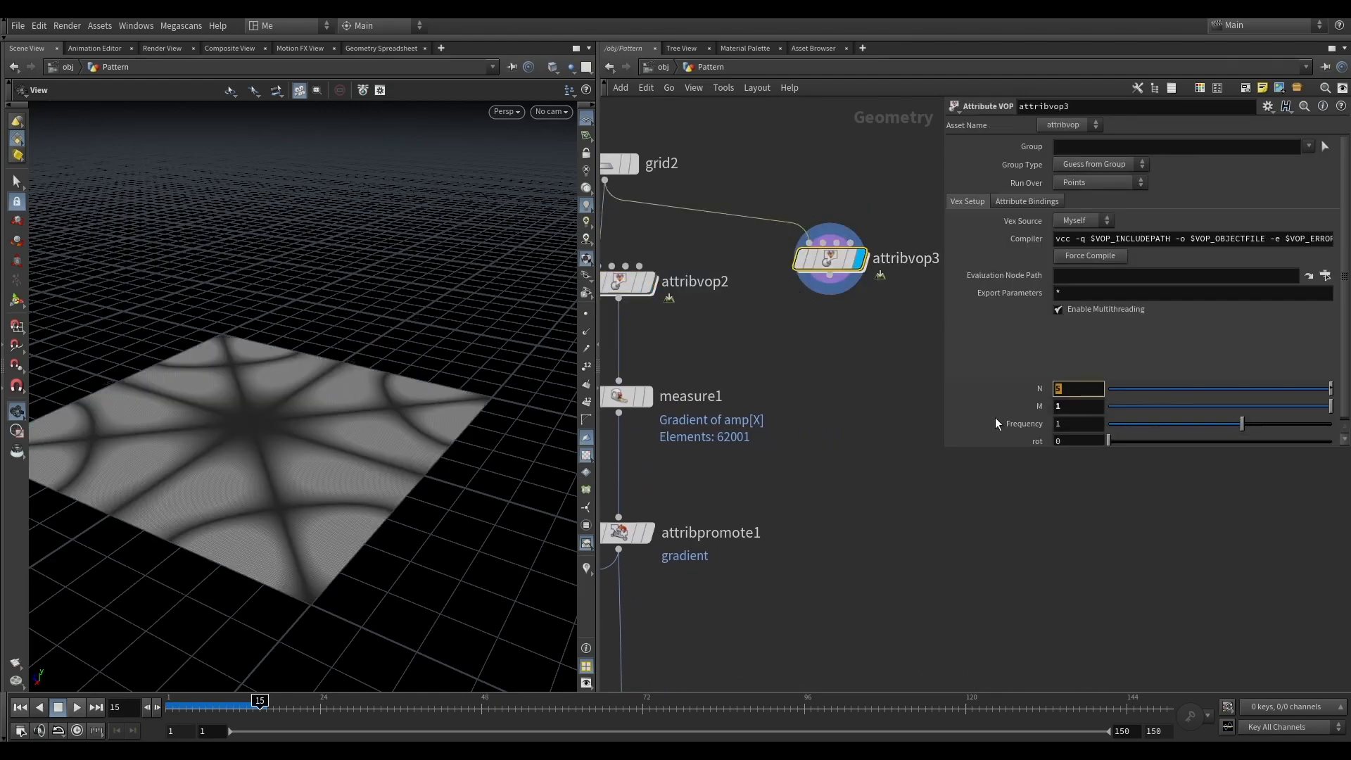
{"action": "key", "text": "alt+Tab"}
{"action": "scroll", "coordinate": [778, 449], "scroll_direction": "down", "scroll_amount": 4}
{"action": "scroll", "coordinate": [595, 422], "scroll_direction": "up", "scroll_amount": 1}
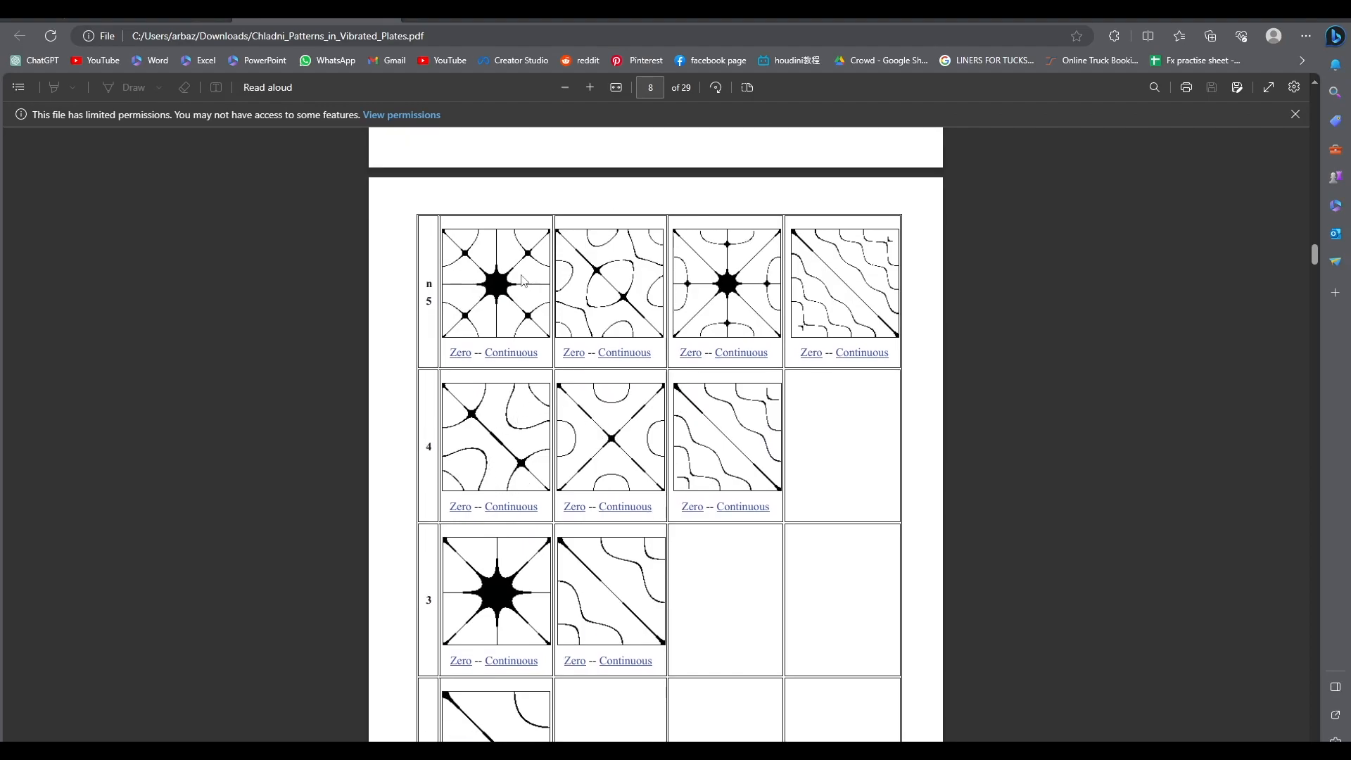
{"action": "scroll", "coordinate": [611, 325], "scroll_direction": "up", "scroll_amount": 4}
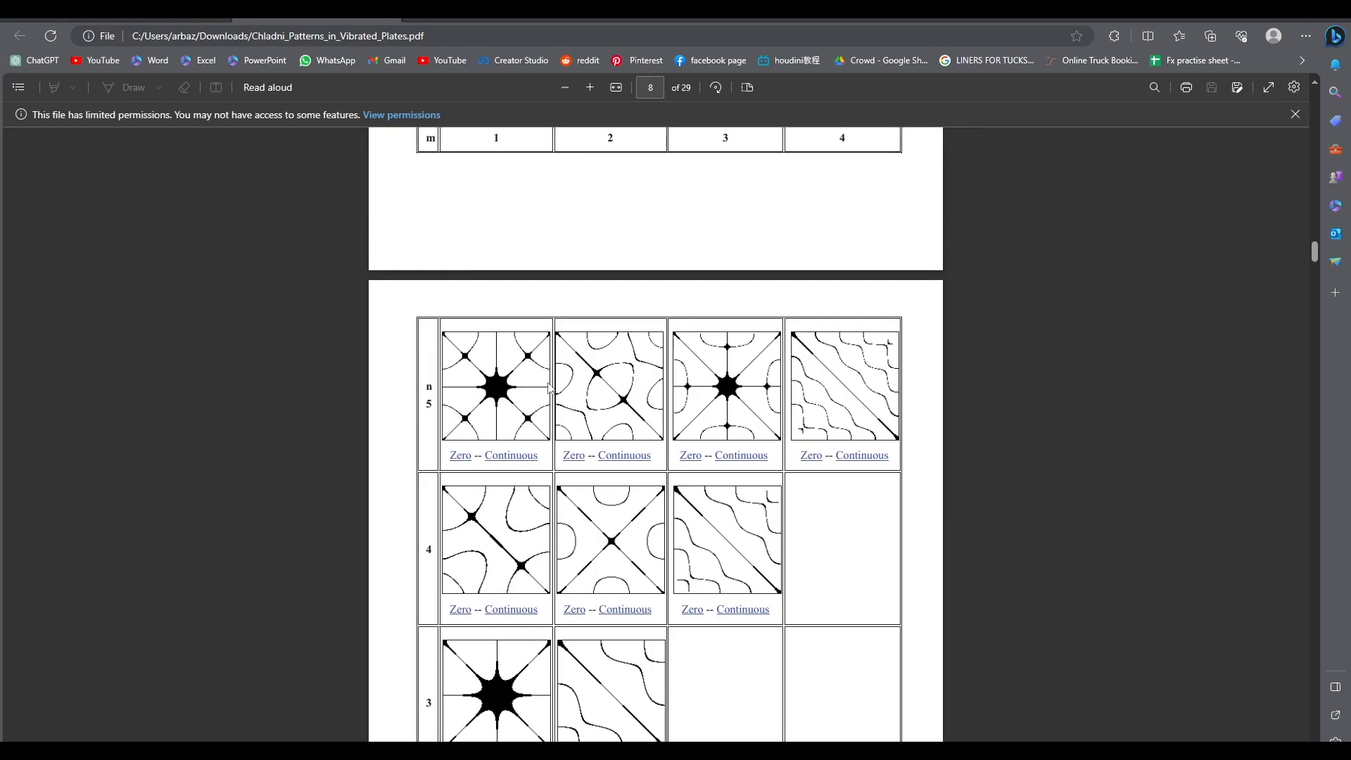
{"action": "key", "text": "alt+Tab"}
{"action": "left_click", "coordinate": [1076, 406]}
{"action": "type", "text": "2"}
{"action": "key", "text": "Return"}
{"action": "left_click_drag", "start_coordinate": [324, 540], "coordinate": [302, 446]}
{"action": "middle_click_drag", "start_coordinate": [822, 361], "coordinate": [859, 350]}
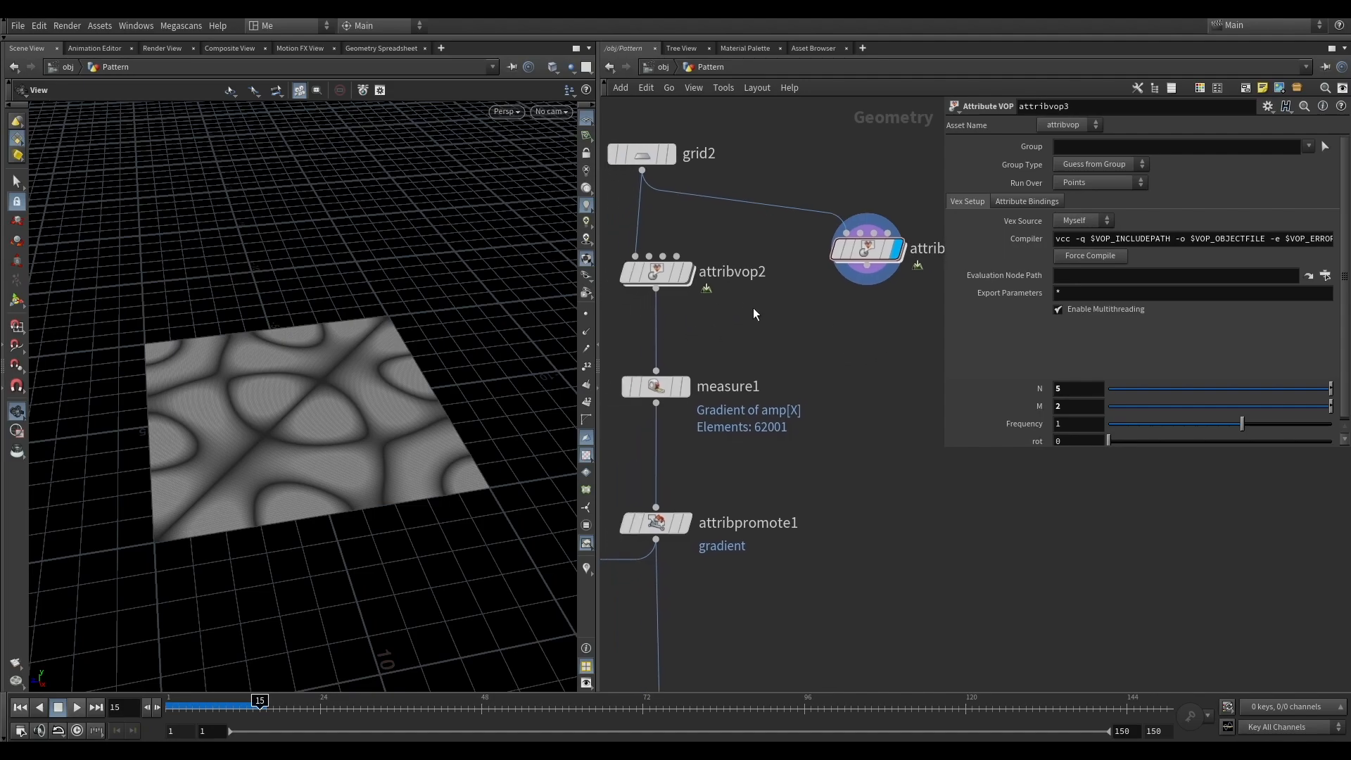
Add a Switch node with attribvop2 and attribvop3 as inputs, display it and return to frame 1.
{"action": "key", "text": "Tab"}
{"action": "type", "text": "sw"}
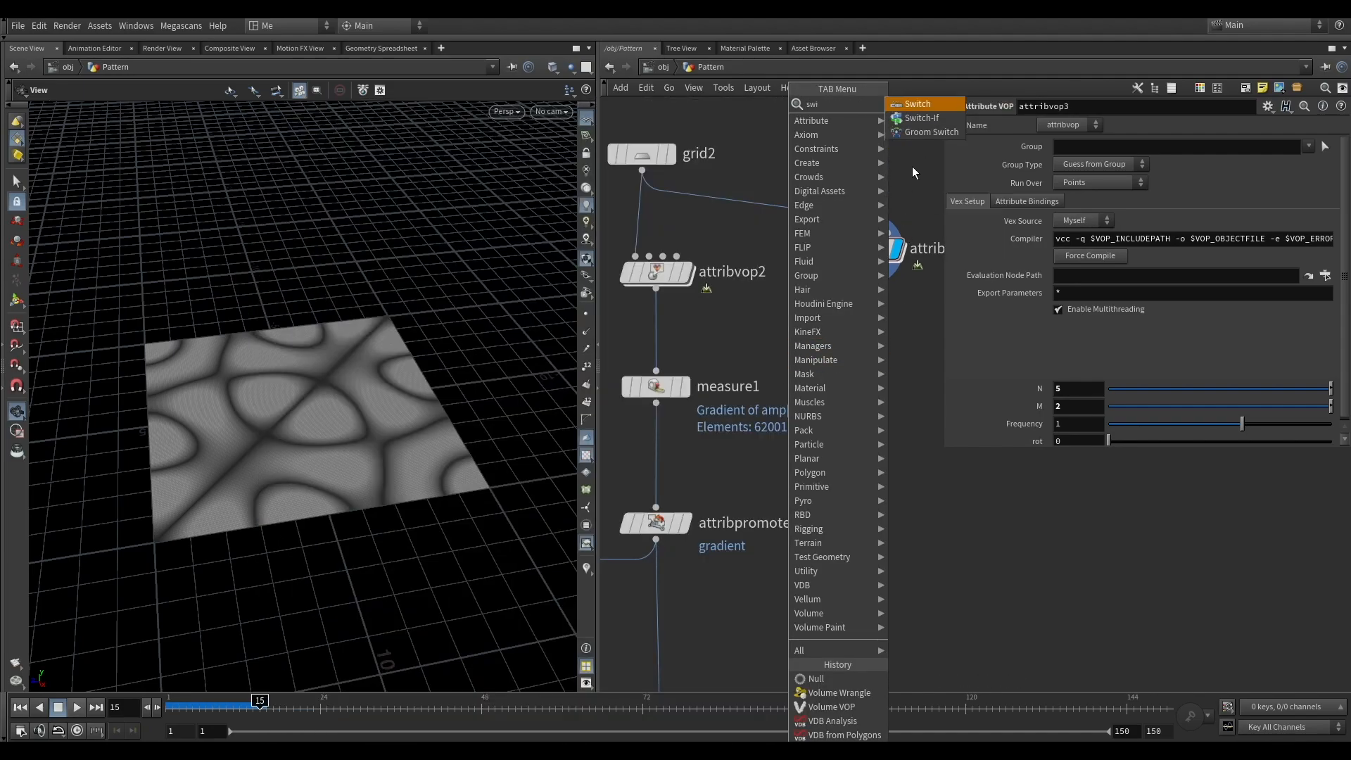
{"action": "left_click", "coordinate": [918, 117]}
{"action": "left_click", "coordinate": [766, 320]}
{"action": "left_click_drag", "start_coordinate": [867, 267], "coordinate": [757, 327]}
{"action": "left_click", "coordinate": [19, 707]}
{"action": "left_click", "coordinate": [793, 328]}
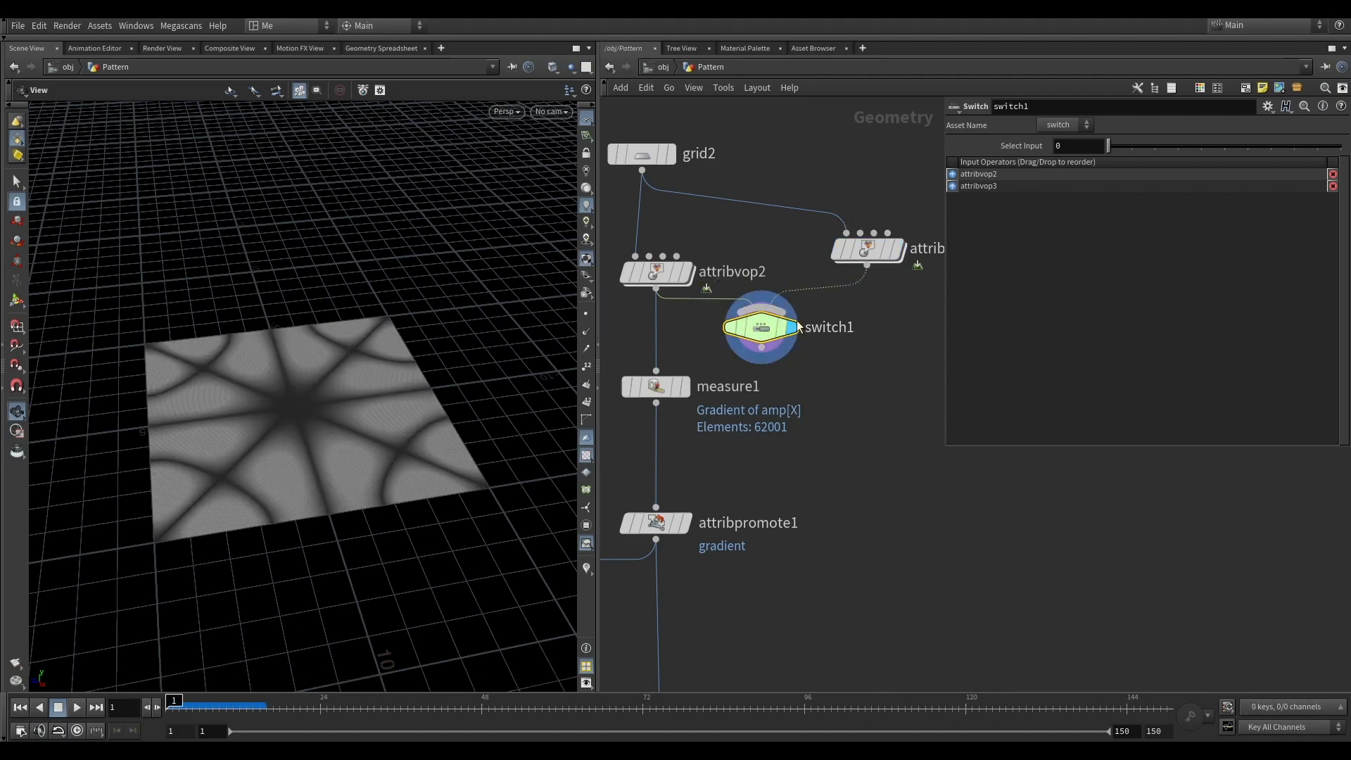
Keyframe switch1's Select Input at 0 on frames 1 and 24 and at 1 on frame 25.
{"action": "left_click", "coordinate": [1068, 147], "text": "alt"}
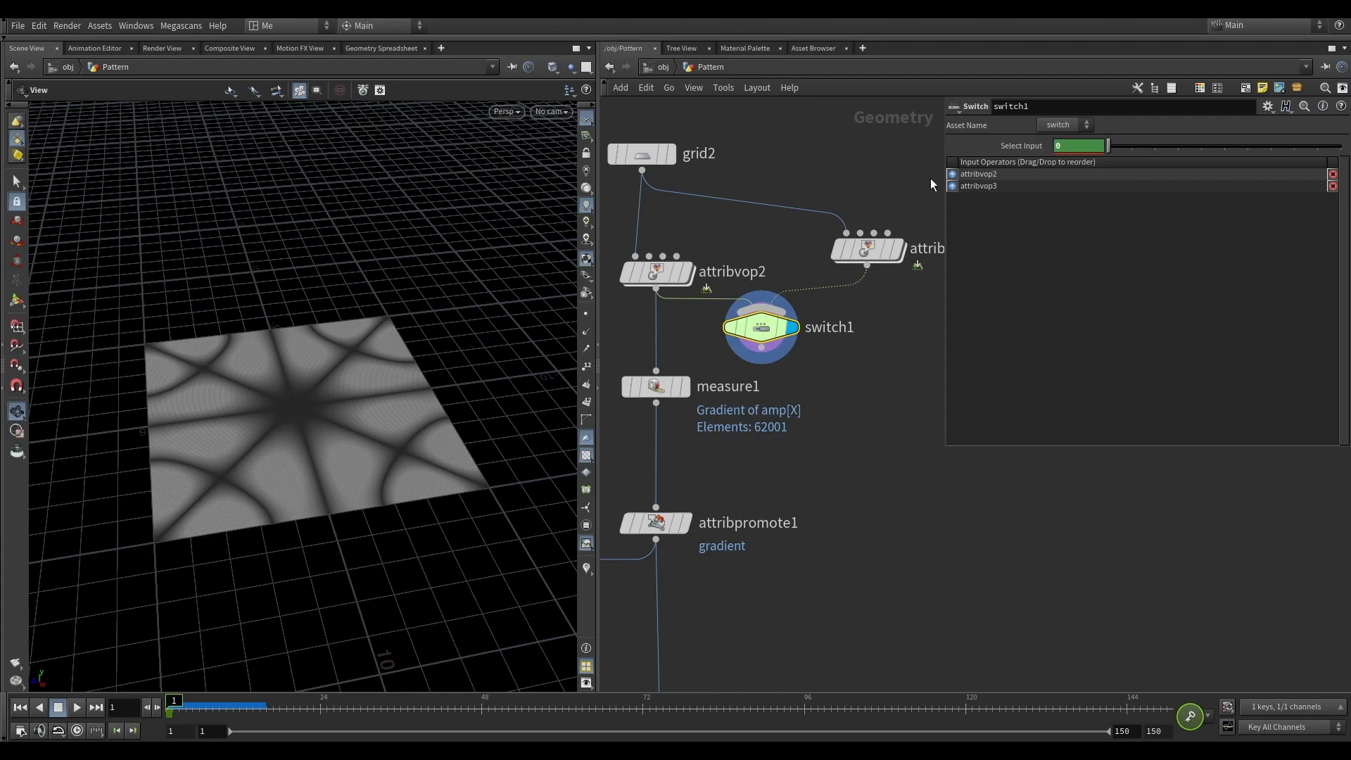
{"action": "mouse_move", "coordinate": [169, 717]}
{"action": "left_mouse_down"}
{"action": "mouse_move", "coordinate": [432, 717]}
{"action": "mouse_move", "coordinate": [321, 725]}
{"action": "left_mouse_up"}
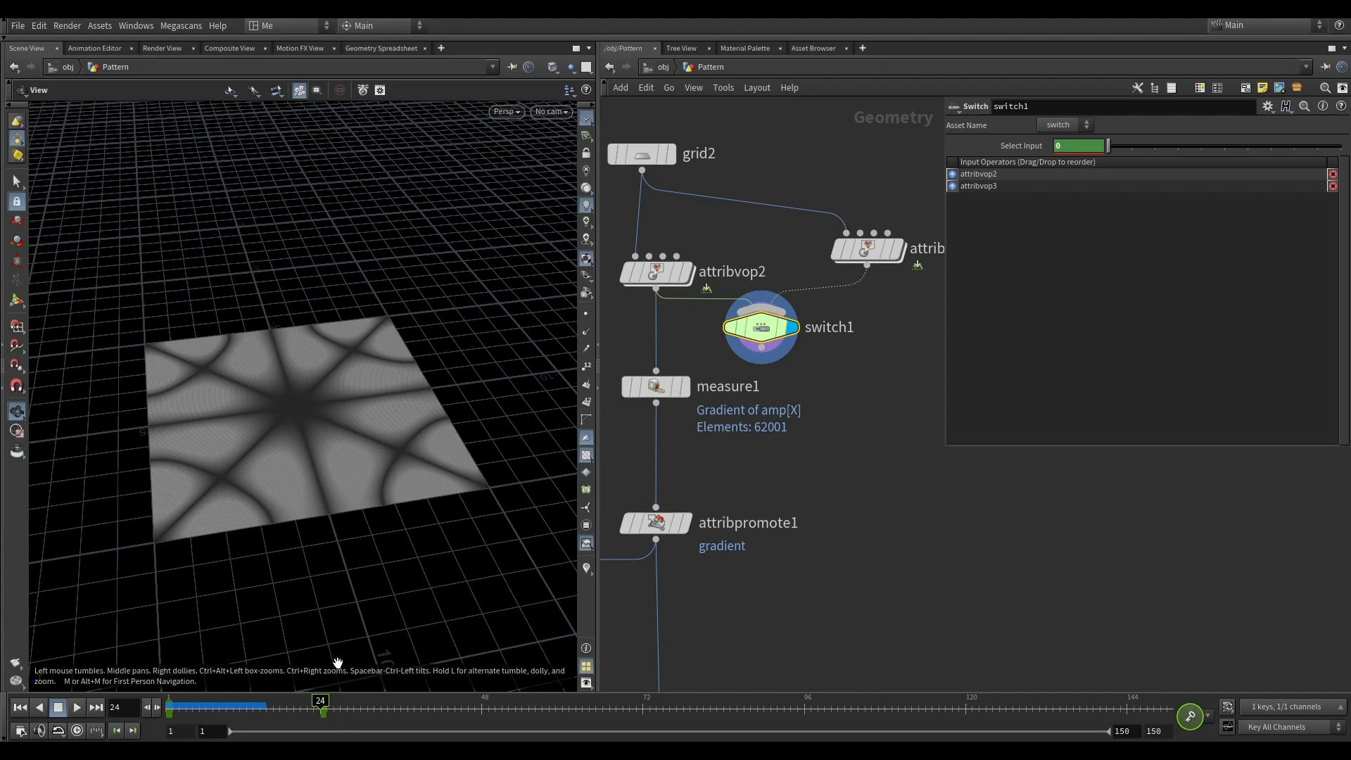
{"action": "left_click", "coordinate": [327, 711]}
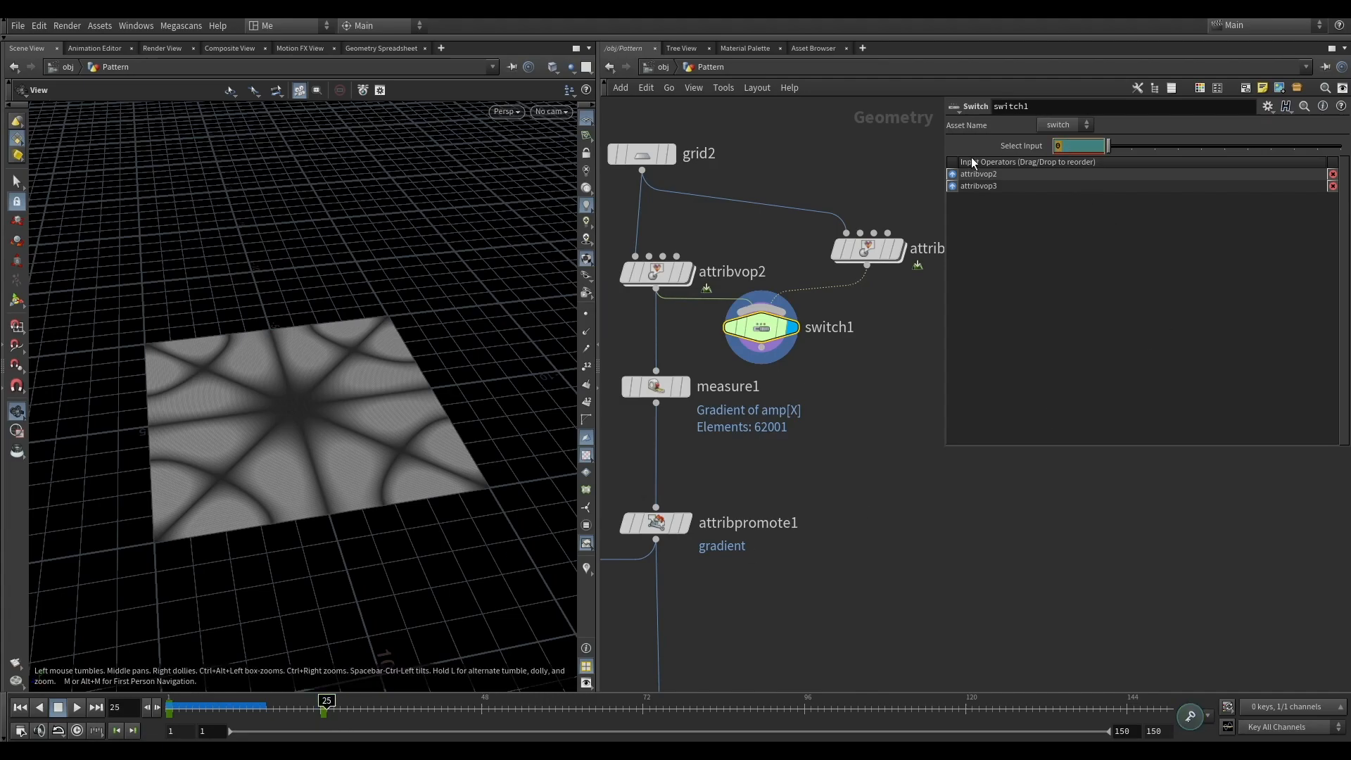
{"action": "left_click", "coordinate": [1073, 147], "text": "alt"}
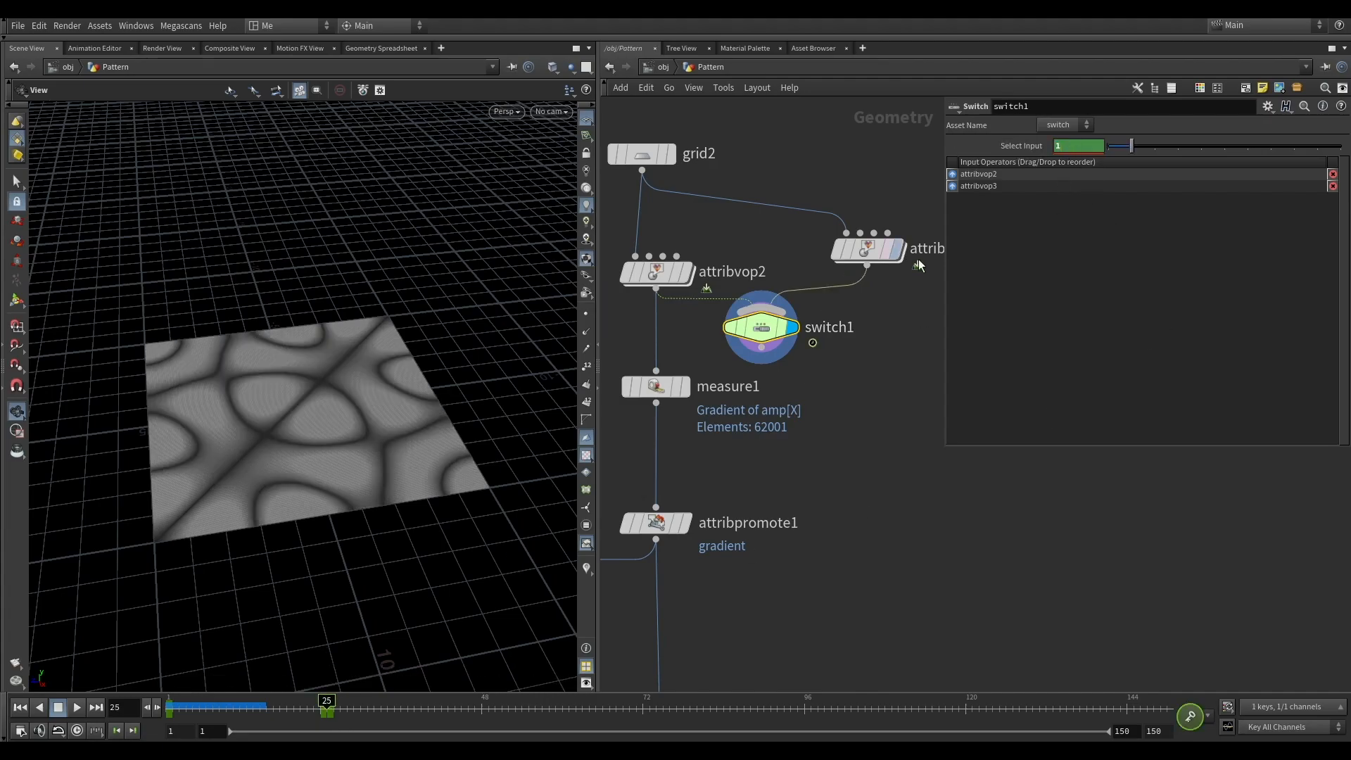
Feed switch1 into measure1, then display rbdbulletsolver2 and scrub to frame 44 to check the pieces changing pattern.
{"action": "scroll", "coordinate": [783, 424], "scroll_direction": "down", "scroll_amount": 6}
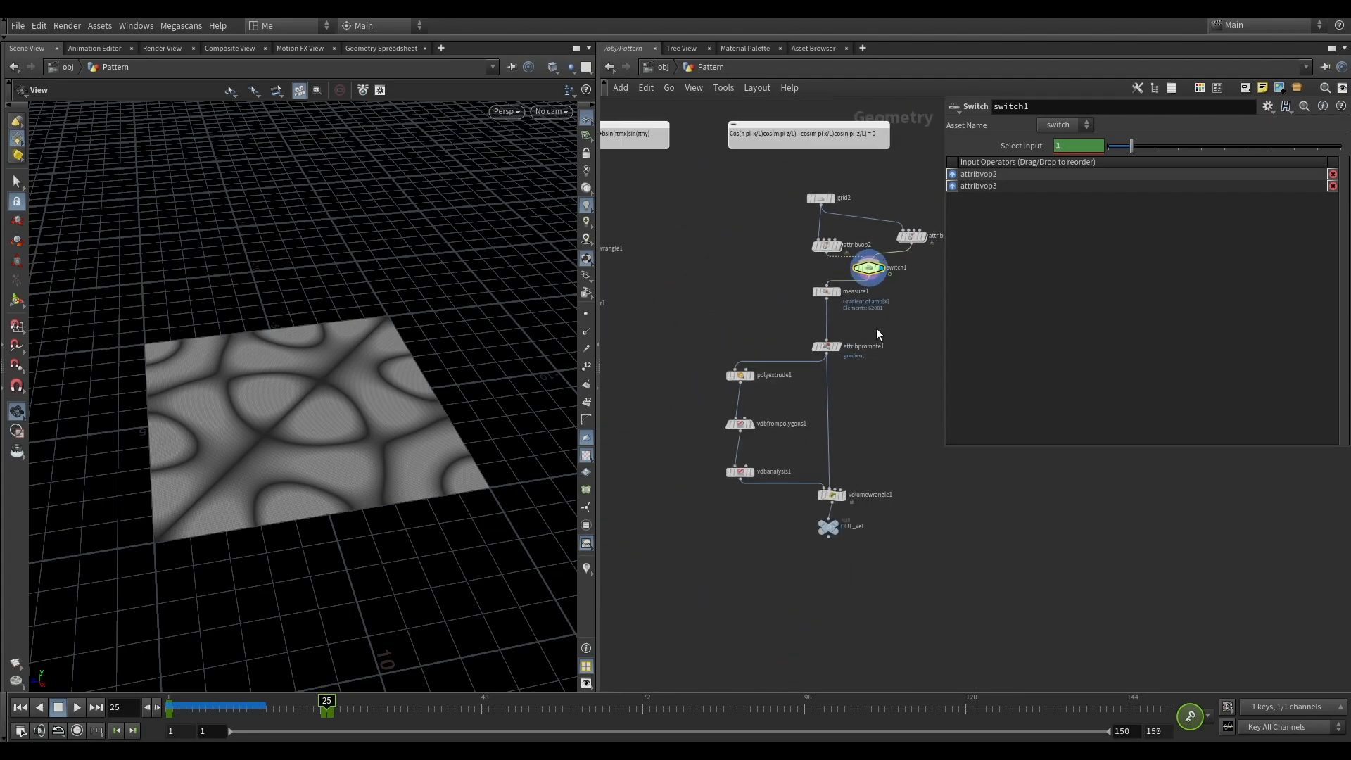
{"action": "middle_click_drag", "start_coordinate": [947, 267], "coordinate": [690, 452]}
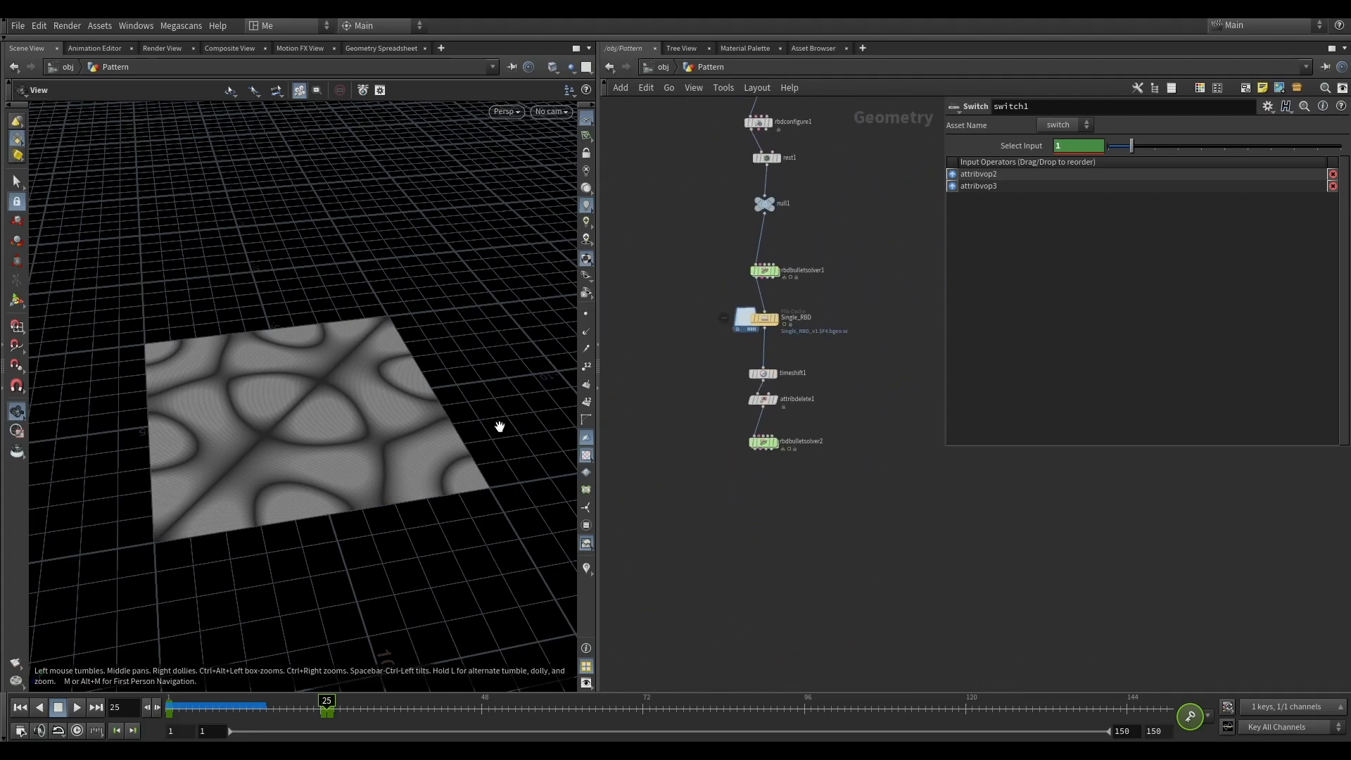
{"action": "scroll", "coordinate": [782, 458], "scroll_direction": "up", "scroll_amount": 5}
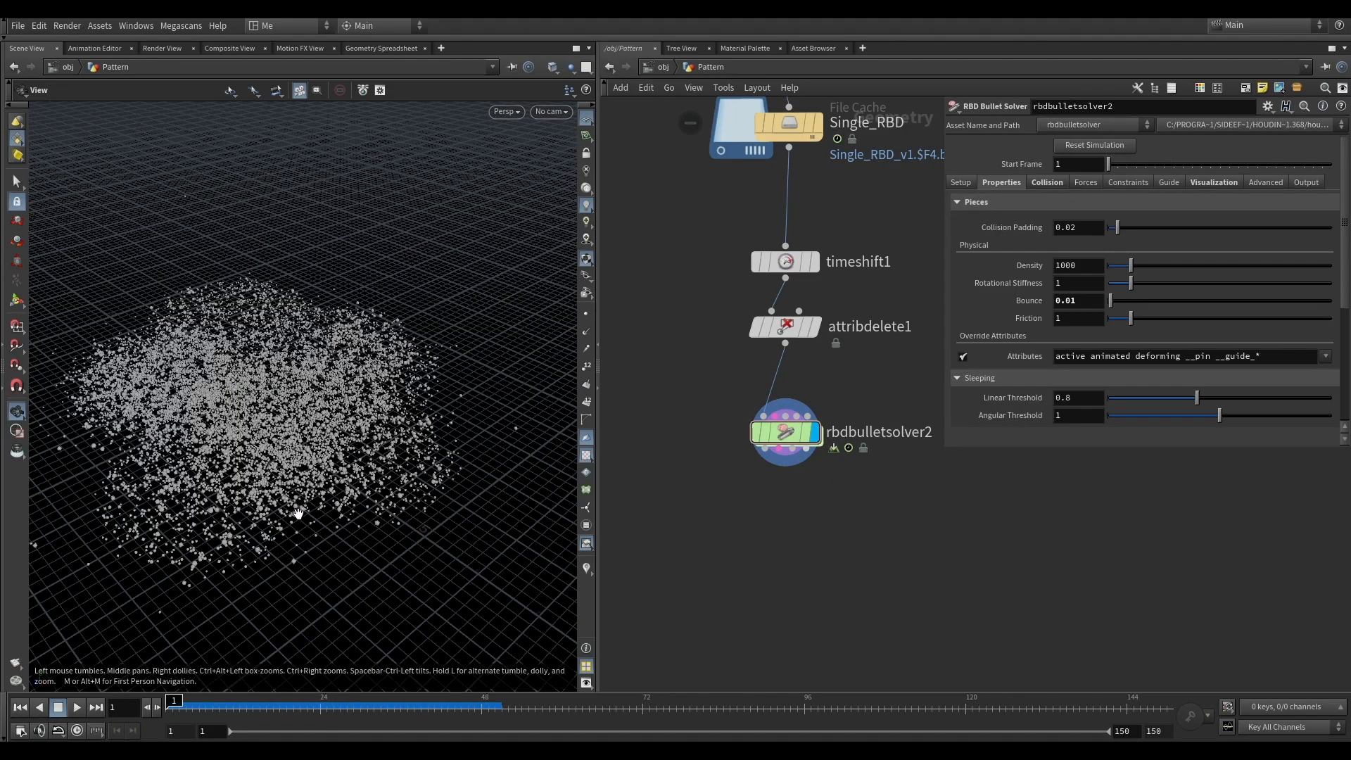
{"action": "left_click_drag", "start_coordinate": [491, 165], "coordinate": [340, 432]}
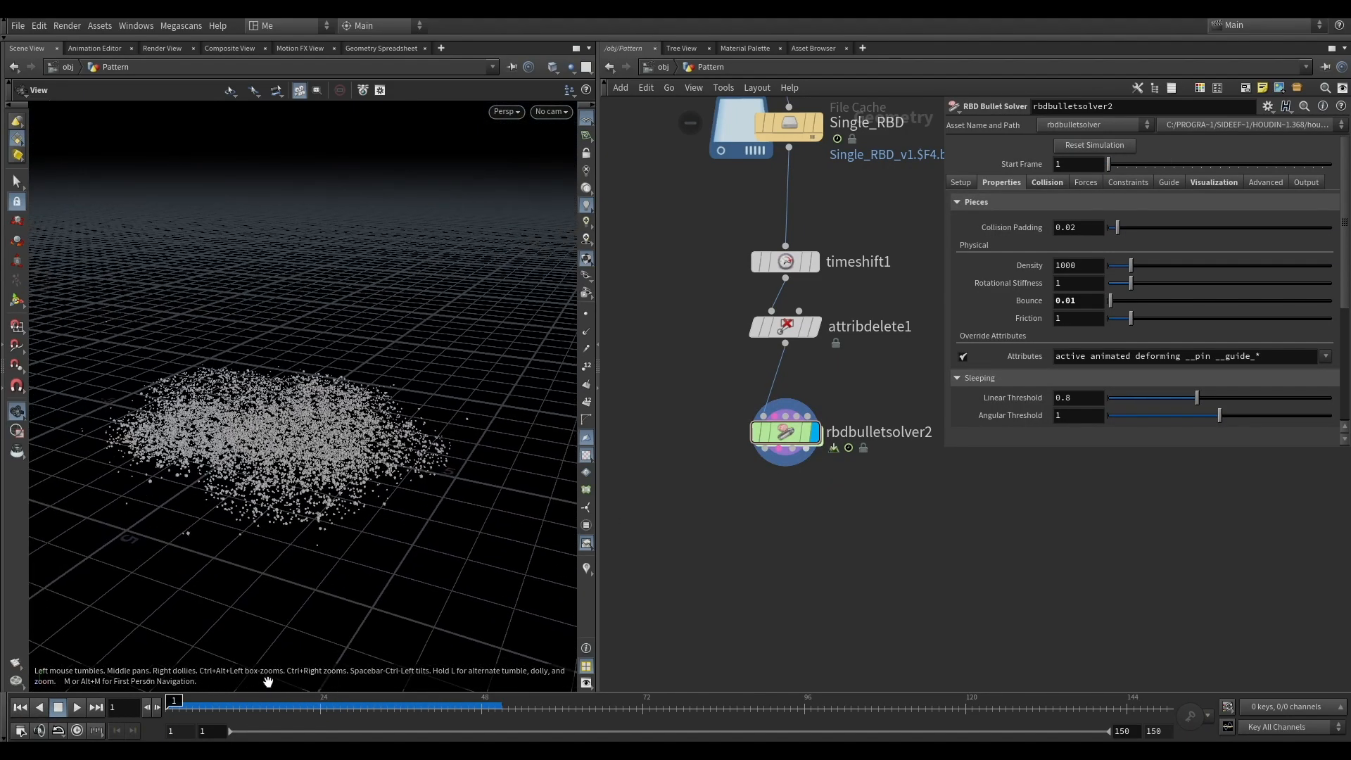
{"action": "left_click_drag", "start_coordinate": [272, 501], "coordinate": [263, 498]}
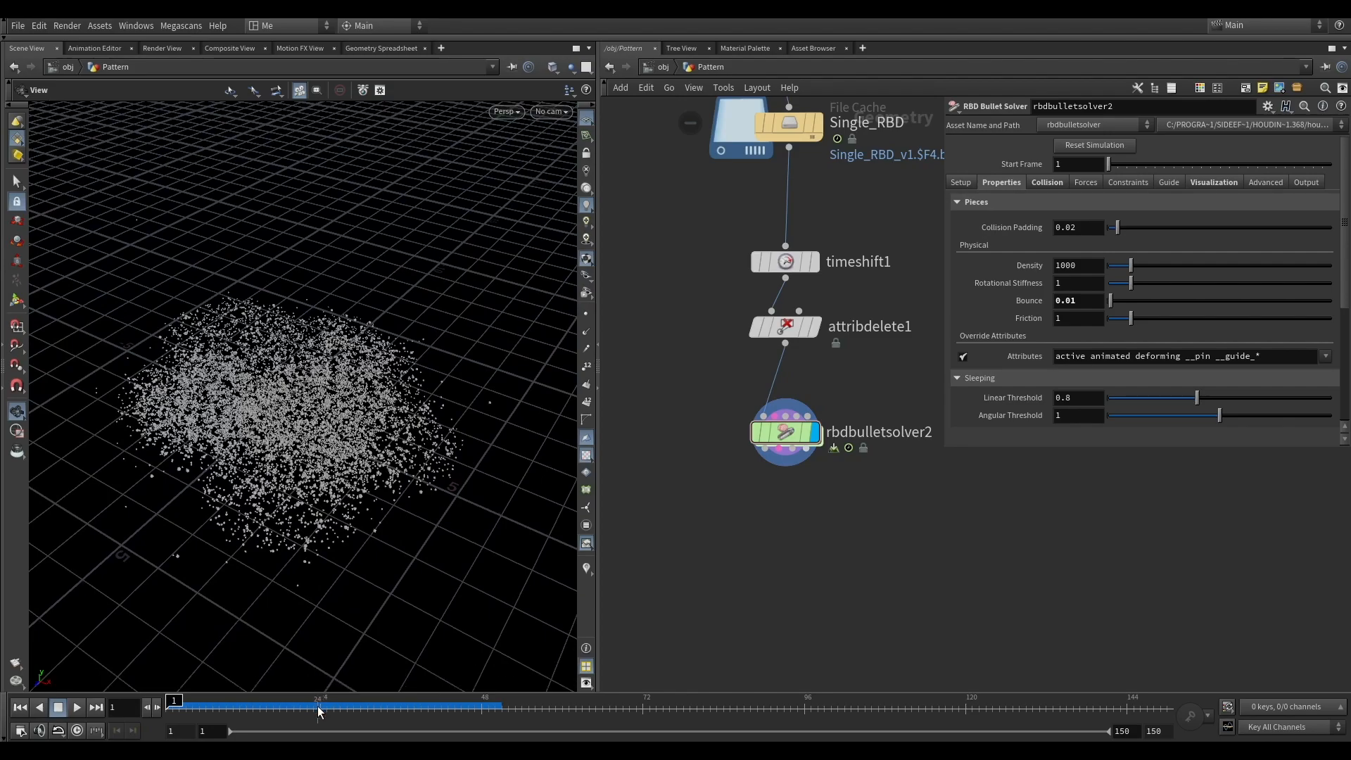
{"action": "left_click_drag", "start_coordinate": [174, 700], "coordinate": [326, 702]}
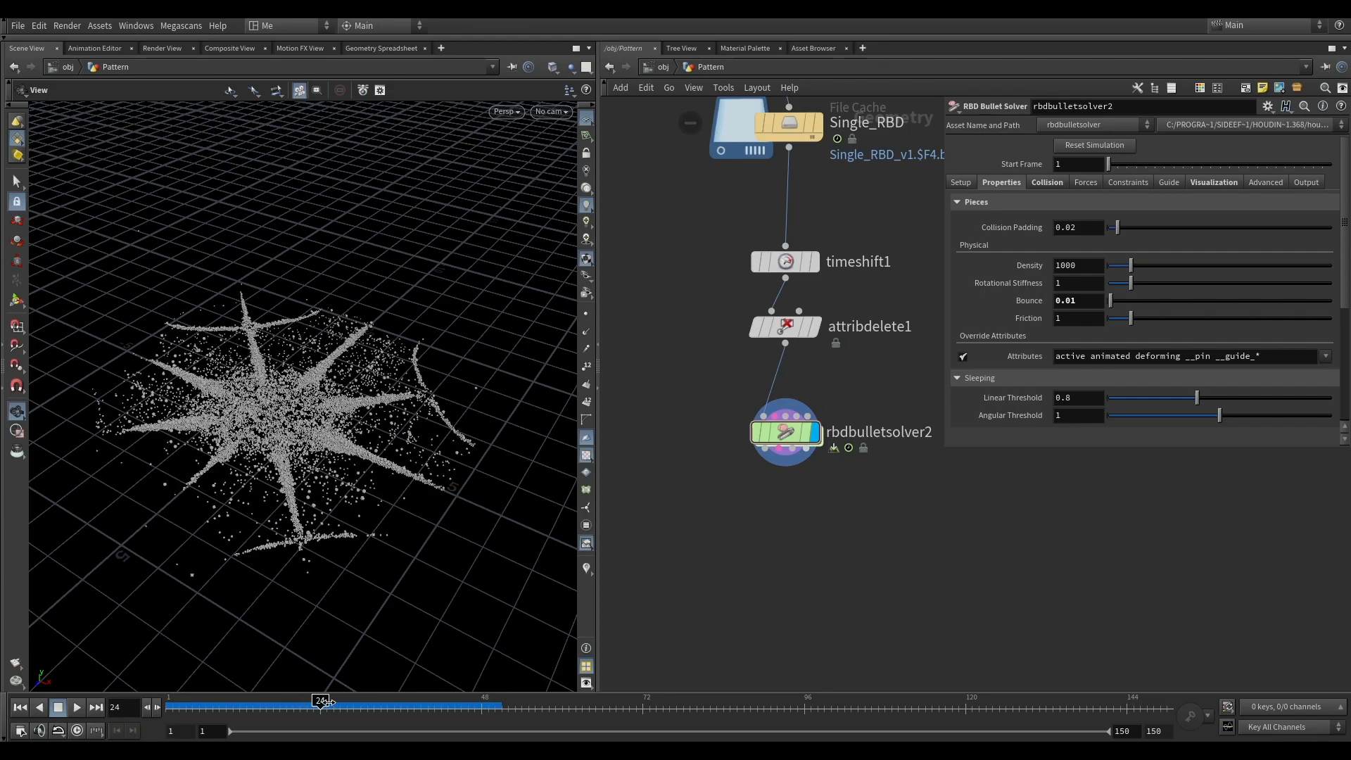
{"action": "left_click_drag", "start_coordinate": [323, 702], "coordinate": [454, 707]}
Duplicate the Single_RBD file cache below rbdbulletsolver2, connect it to the solver and evaluate it as Frame Range.
{"action": "middle_click_drag", "start_coordinate": [776, 481], "coordinate": [711, 513]}
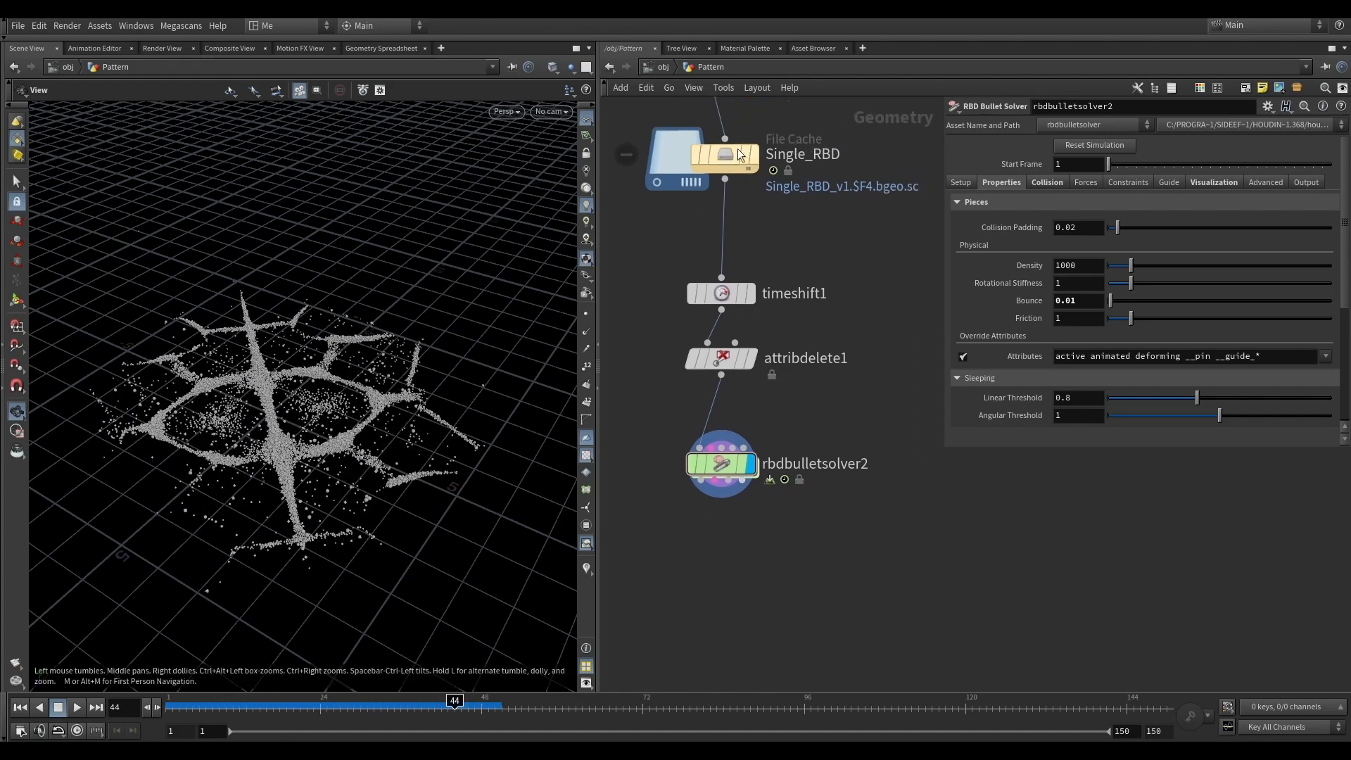
{"action": "left_click_drag", "start_coordinate": [744, 165], "coordinate": [776, 589], "text": "alt"}
{"action": "left_click_drag", "start_coordinate": [701, 481], "coordinate": [743, 590]}
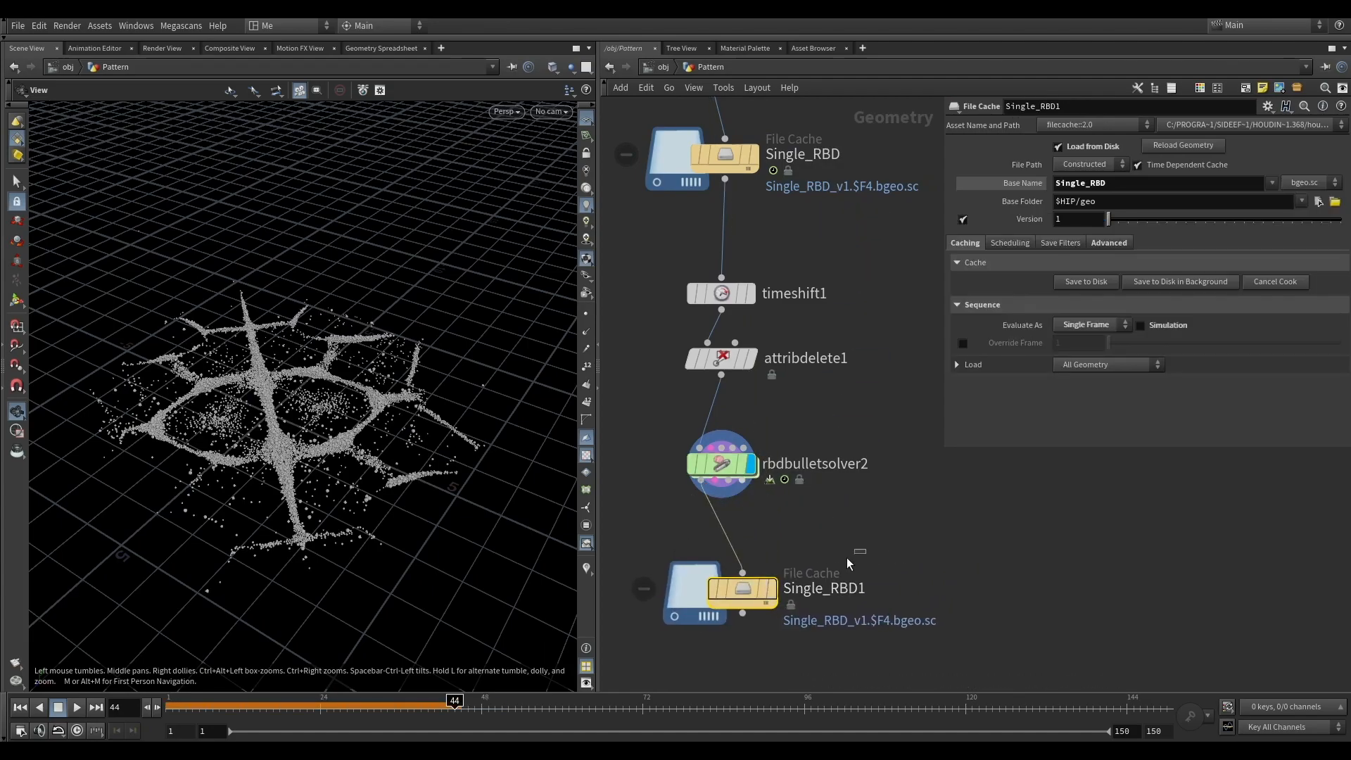
{"action": "left_click", "coordinate": [1084, 325]}
{"action": "left_click", "coordinate": [1083, 335]}
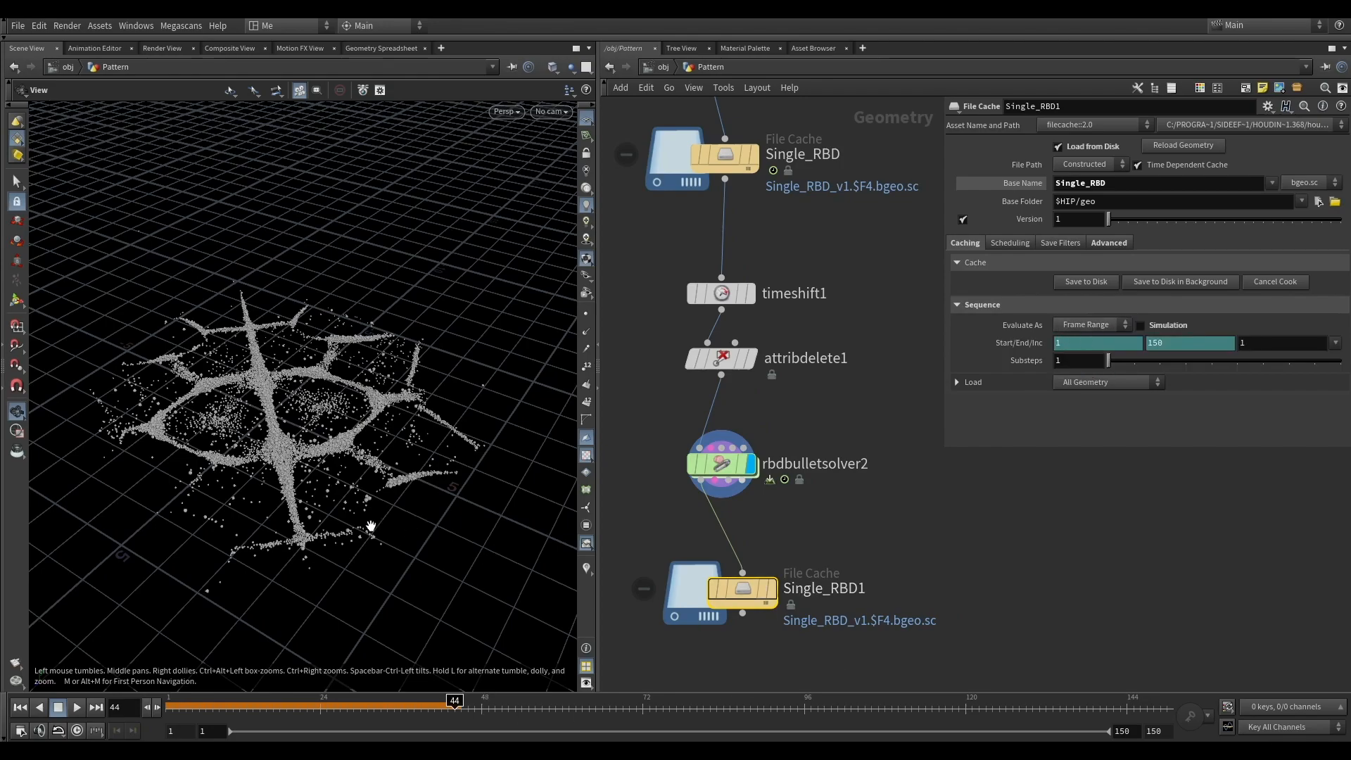